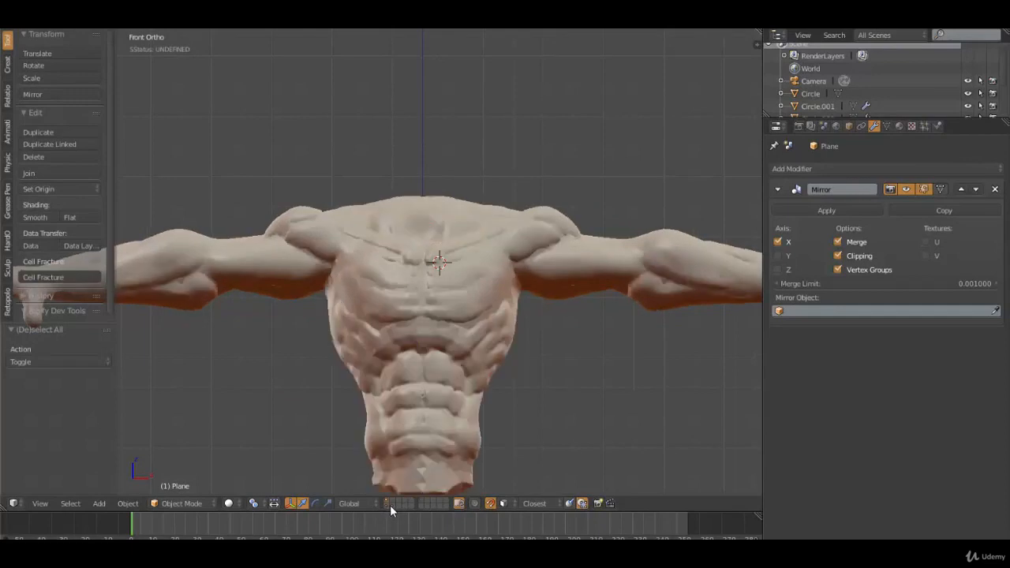
Step: Select the mirrored Plane retopology mesh over the torso sculpt and enter Edit Mode
middle_drag(514, 347, 473, 302)
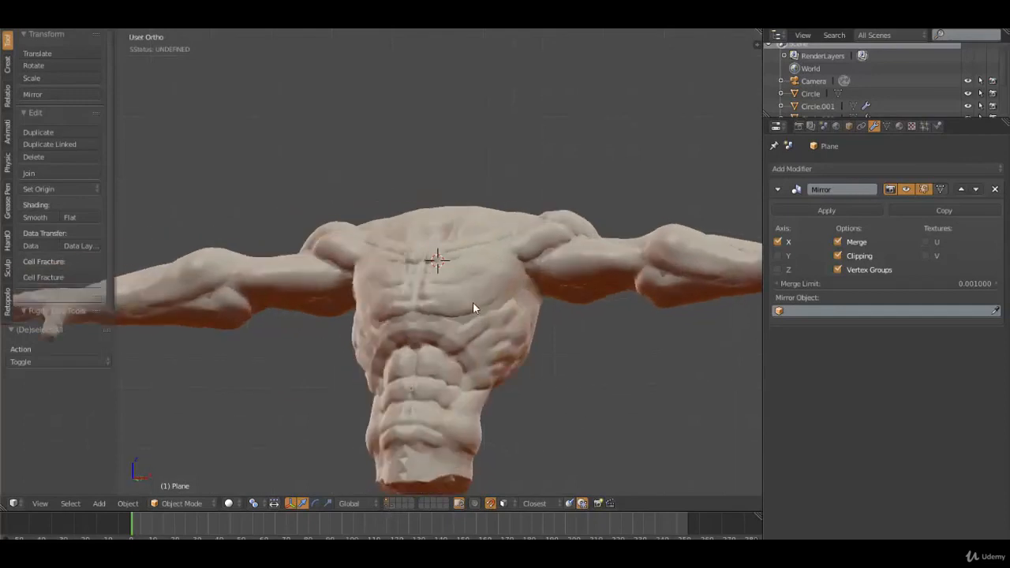
right_click(473, 302)
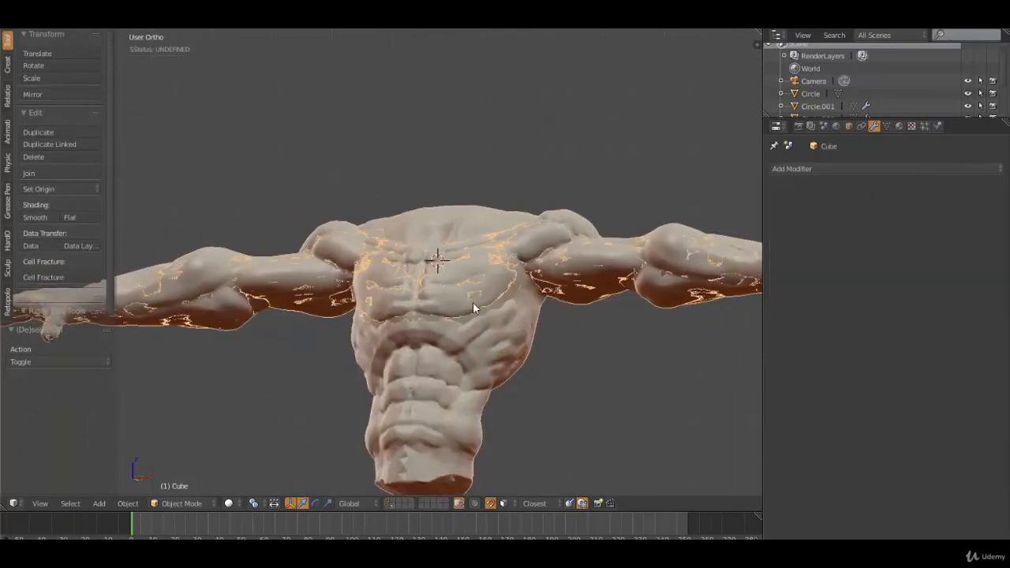
right_click(482, 308)
key(Tab)
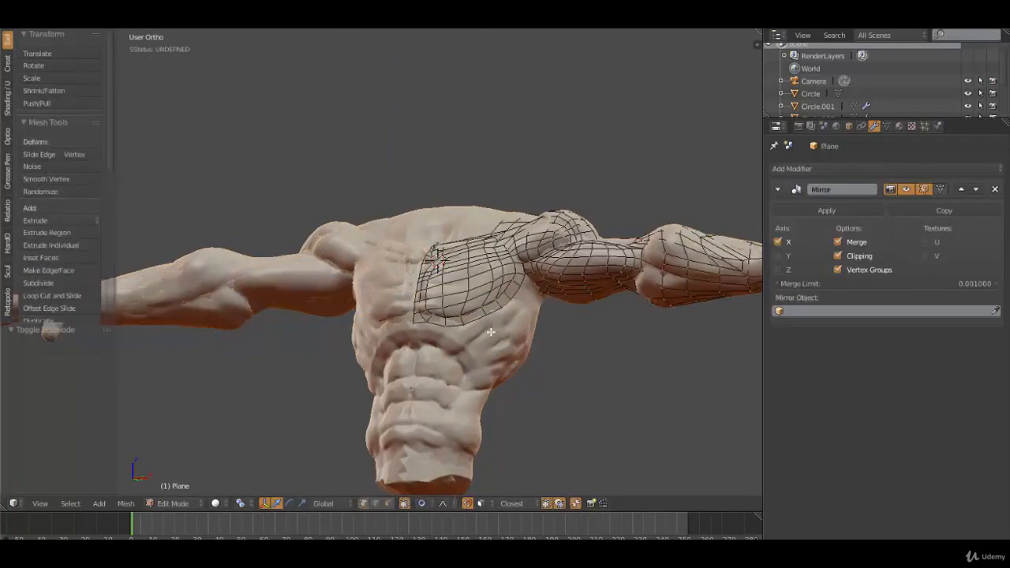
Step: Merge the vertices at center where the chest mesh meets the underside of the arm at the armpit
mouse_move(482, 308)
middle_down()
mouse_move(516, 339)
mouse_move(469, 350)
mouse_move(414, 324)
mouse_move(533, 375)
mouse_move(465, 304)
mouse_move(497, 249)
middle_up()
scroll(487, 317, up, 3)
right_click(505, 231)
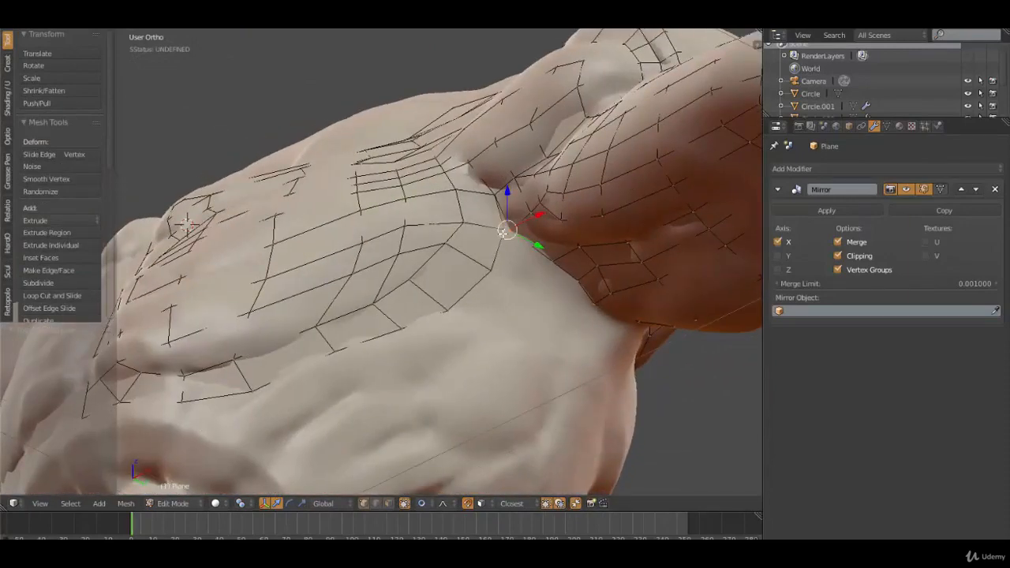
key(alt+m)
click(504, 230)
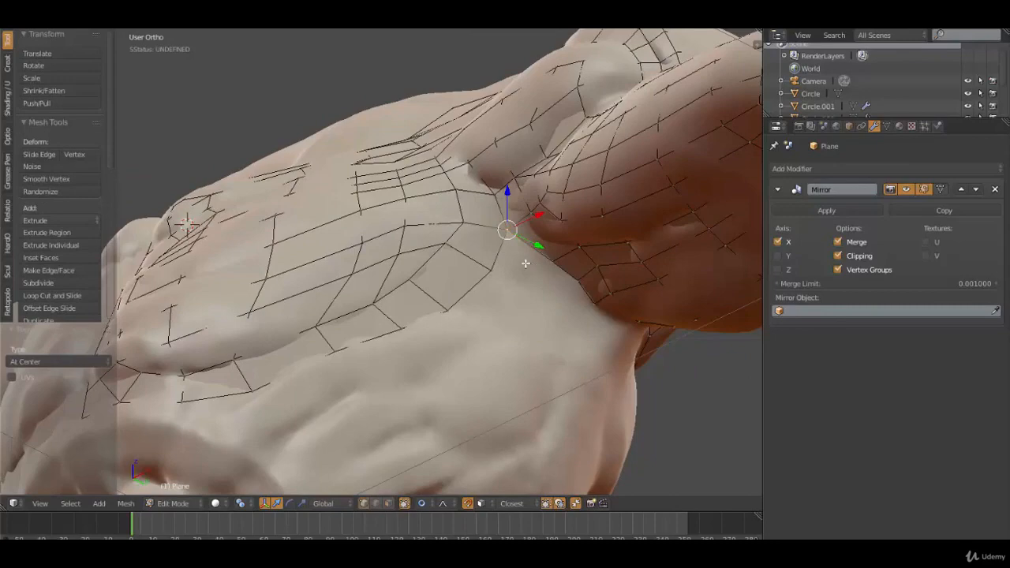
middle_drag(526, 263, 428, 240)
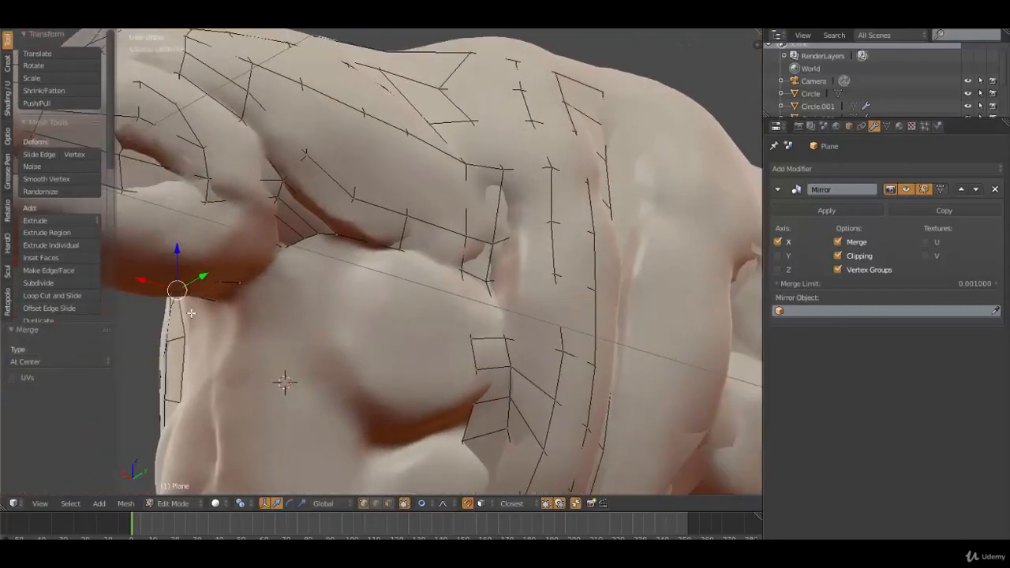
mouse_move(241, 288)
middle_down()
mouse_move(266, 268)
mouse_move(293, 271)
mouse_move(421, 232)
mouse_move(383, 255)
mouse_move(408, 260)
mouse_move(340, 276)
mouse_move(386, 342)
mouse_move(429, 319)
middle_up()
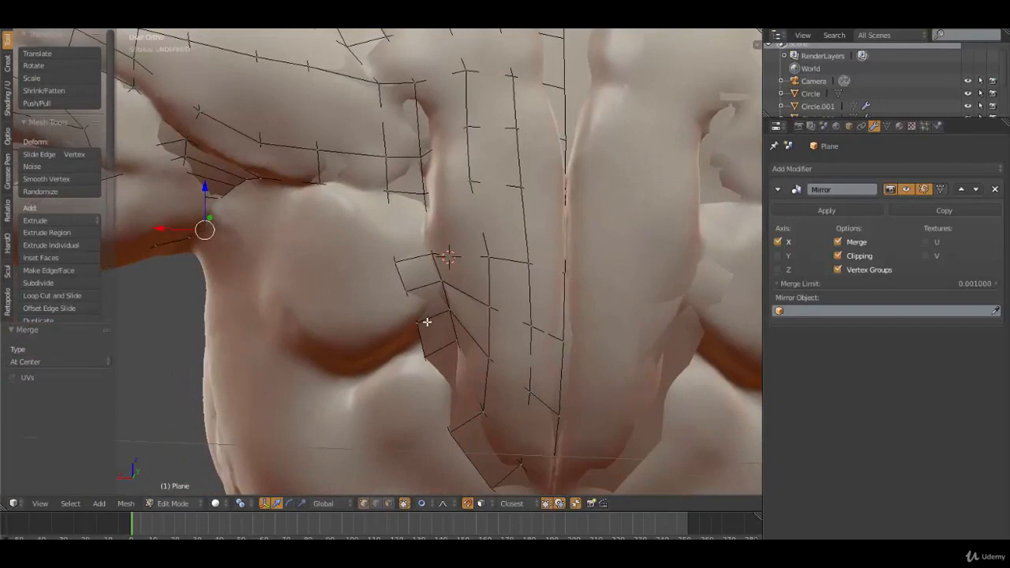
right_click(424, 323)
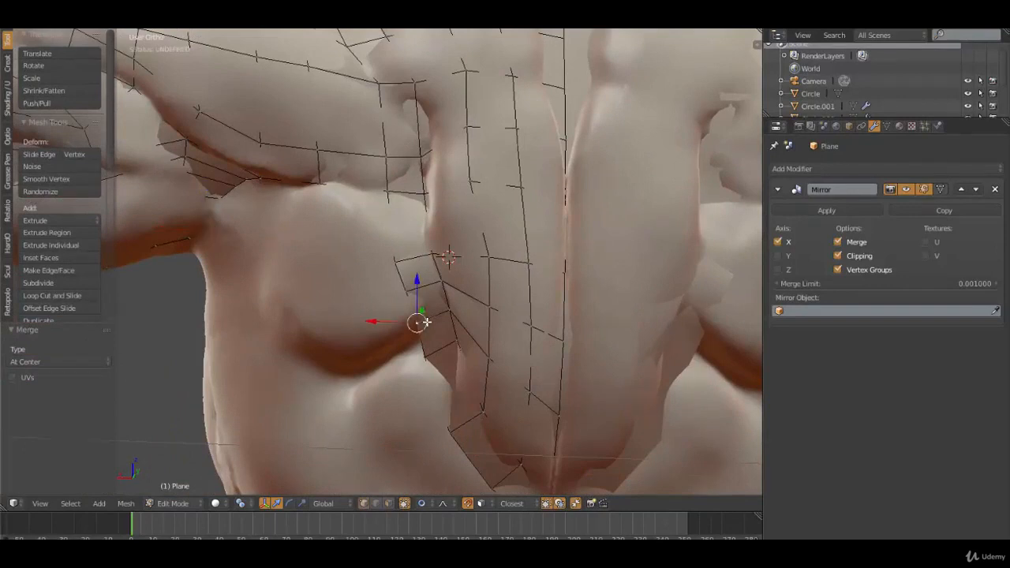
right_click(398, 267)
middle_drag(394, 319, 409, 261)
Step: Select the open border vertices under the armpit and extrude them twice down the side of the rib cage
middle_drag(434, 208, 465, 171)
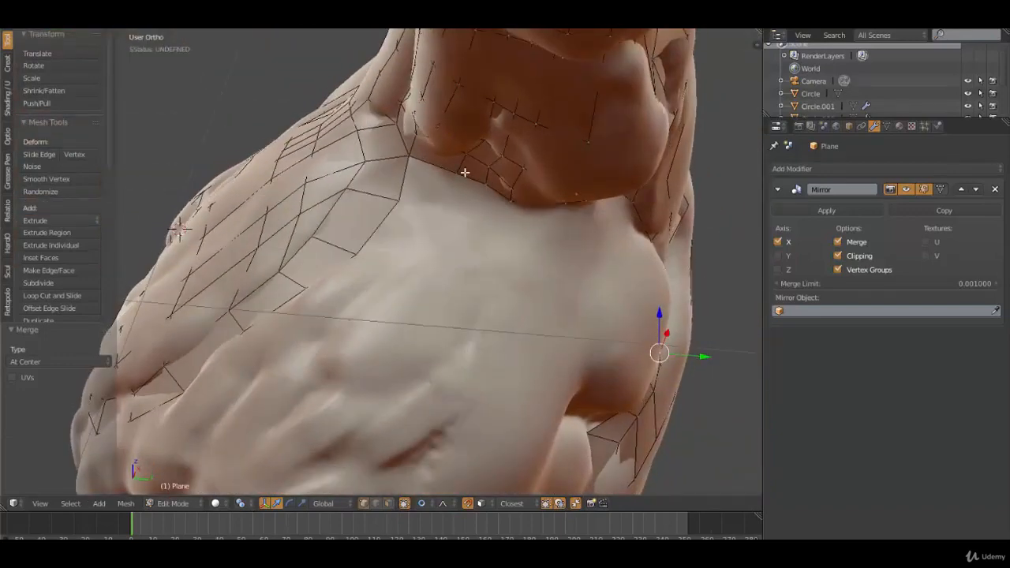
right_click(472, 175)
middle_drag(535, 229, 487, 103)
shift+right_click(452, 83)
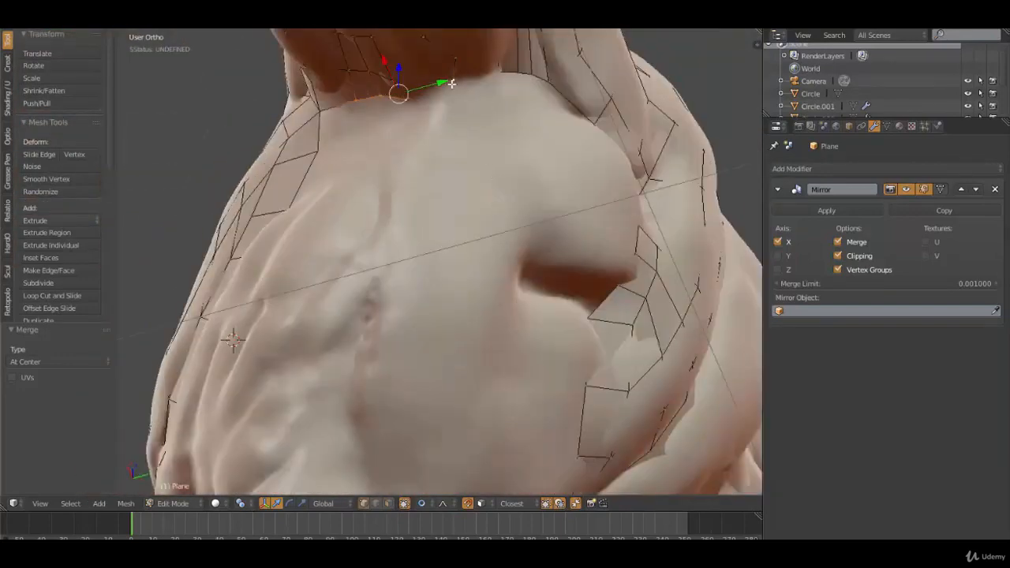
shift+right_click(497, 77)
shift+right_click(520, 80)
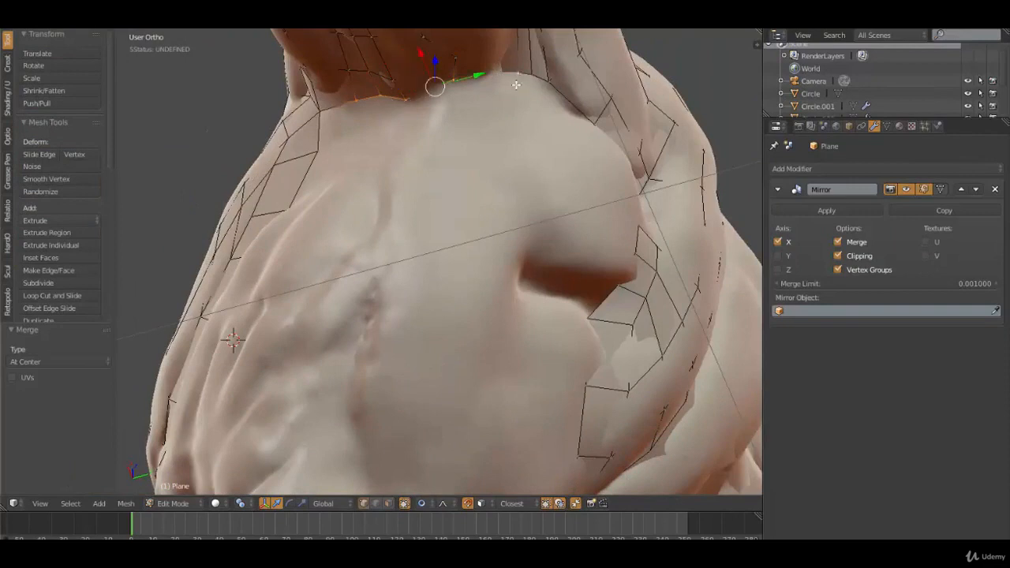
middle_drag(490, 98, 491, 125)
key(e)
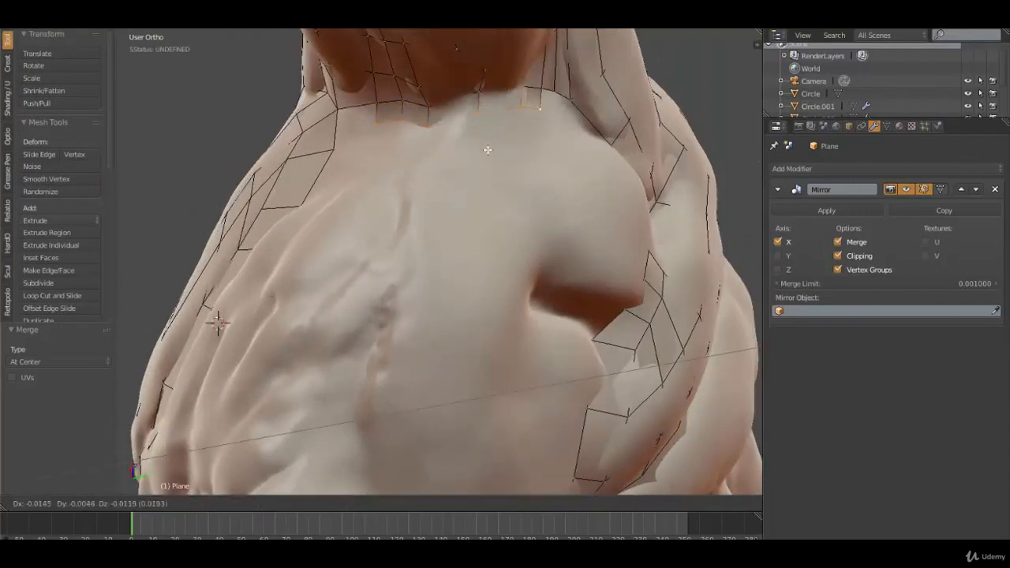
click(486, 163)
key(e)
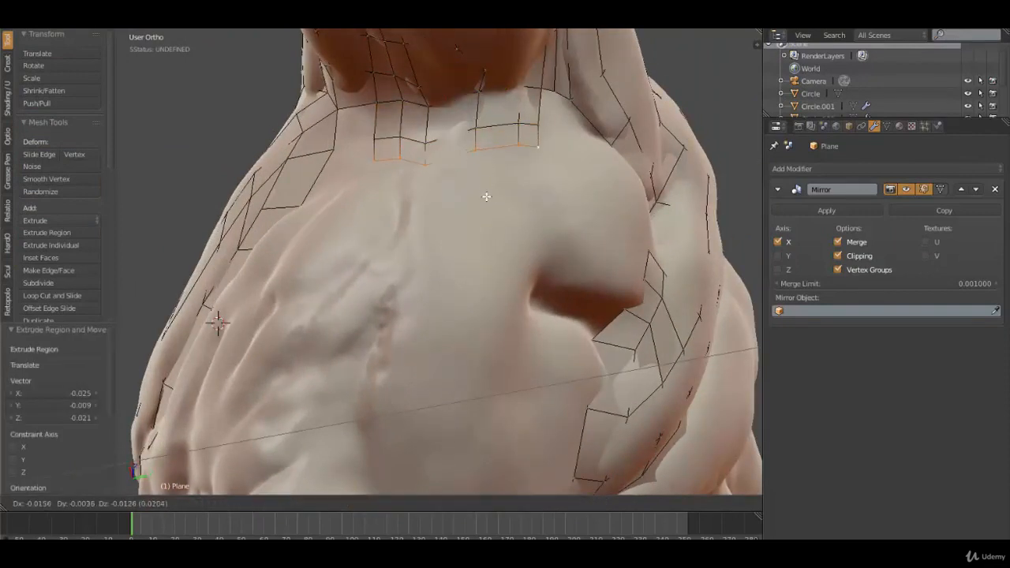
click(485, 218)
Step: Fill the gap between the front side of the extruded underarm strip and the chest mesh with faces
right_click(379, 105)
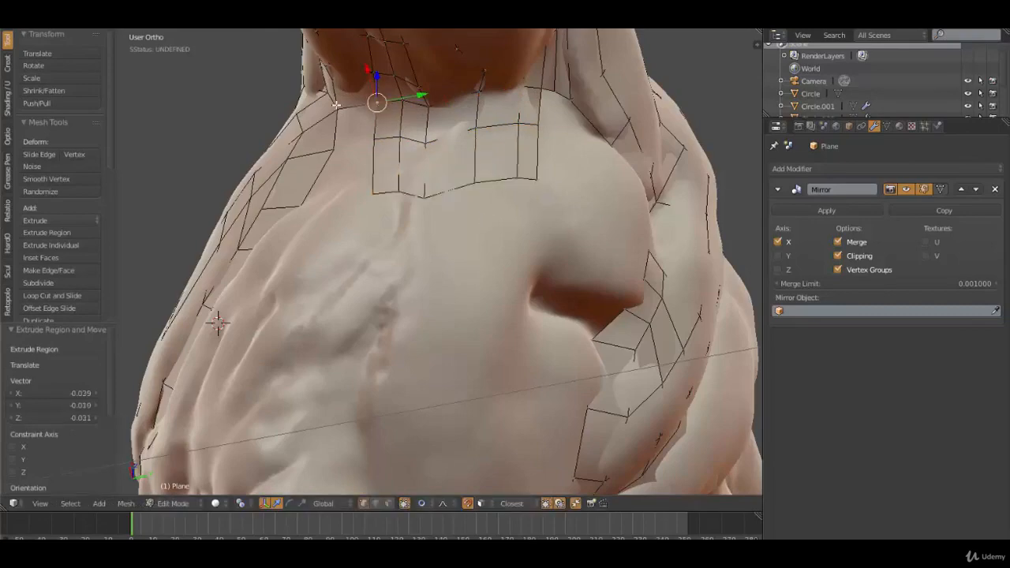
shift+right_click(337, 108)
key(f)
key(f)
mouse_move(399, 184)
middle_down()
mouse_move(534, 225)
mouse_move(428, 181)
mouse_move(420, 196)
middle_up()
key(z)
mouse_move(409, 245)
middle_down()
mouse_move(422, 235)
mouse_move(391, 200)
middle_up()
key(z)
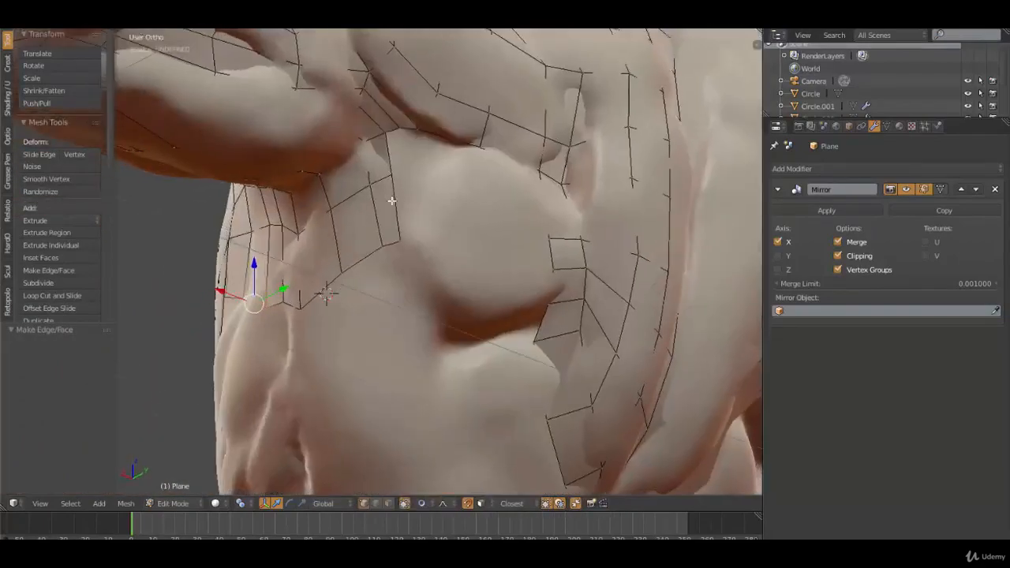
Step: Extrude the rear edge of the underarm strip a short distance toward the shoulder blade
right_click(399, 131)
right_click(394, 179)
shift+right_click(403, 235)
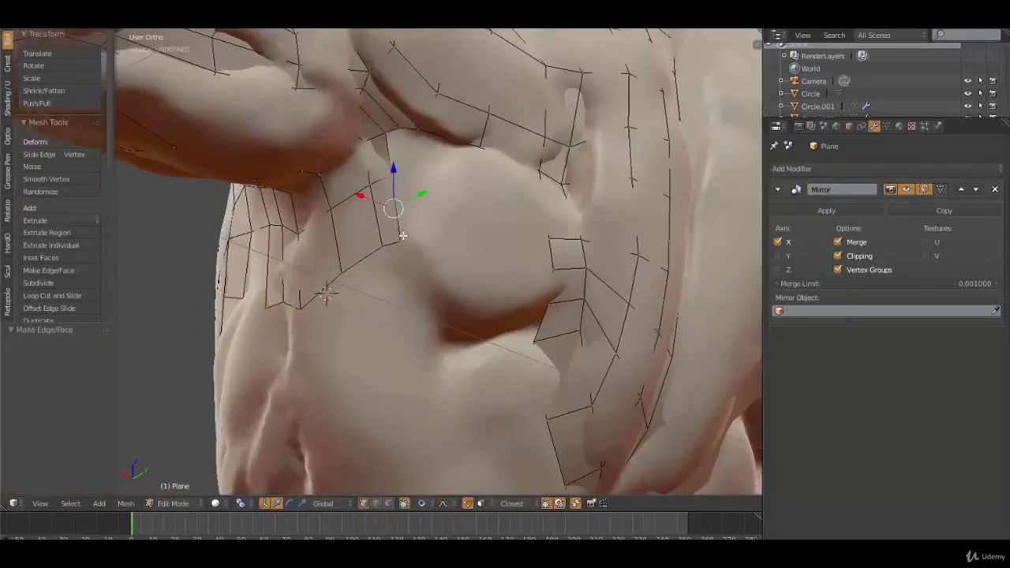
key(ctrl+z)
shift+right_click(405, 238)
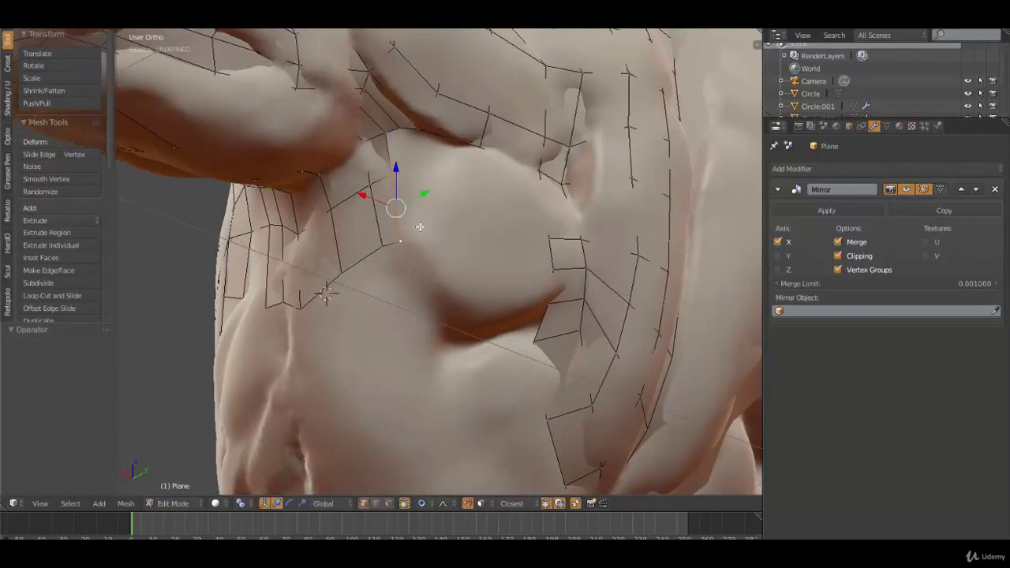
key(e)
click(449, 222)
Step: Fill a face between the newly extruded underarm piece and the mesh border behind the shoulder
right_click(387, 134)
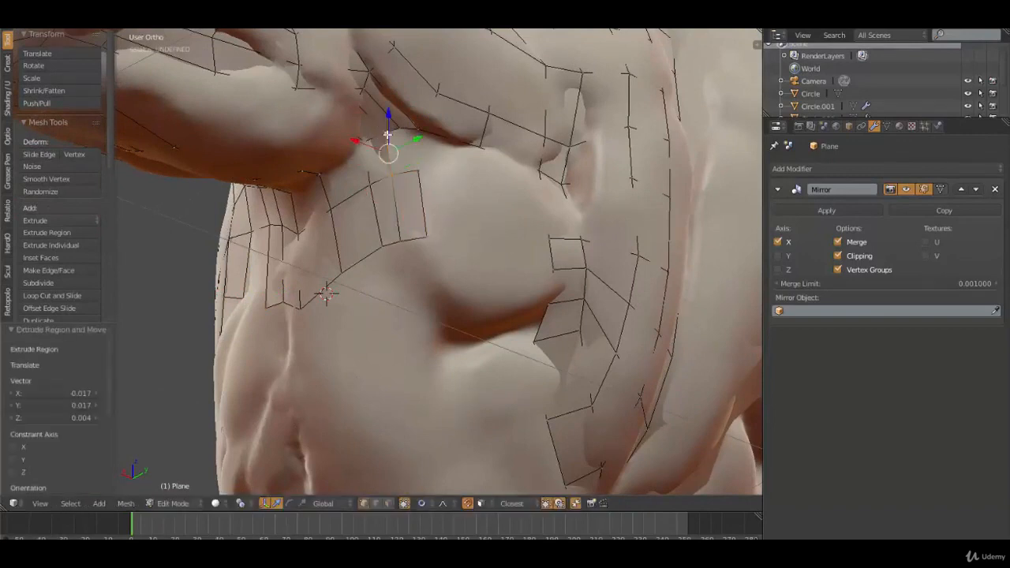
shift+right_click(387, 135)
key(f)
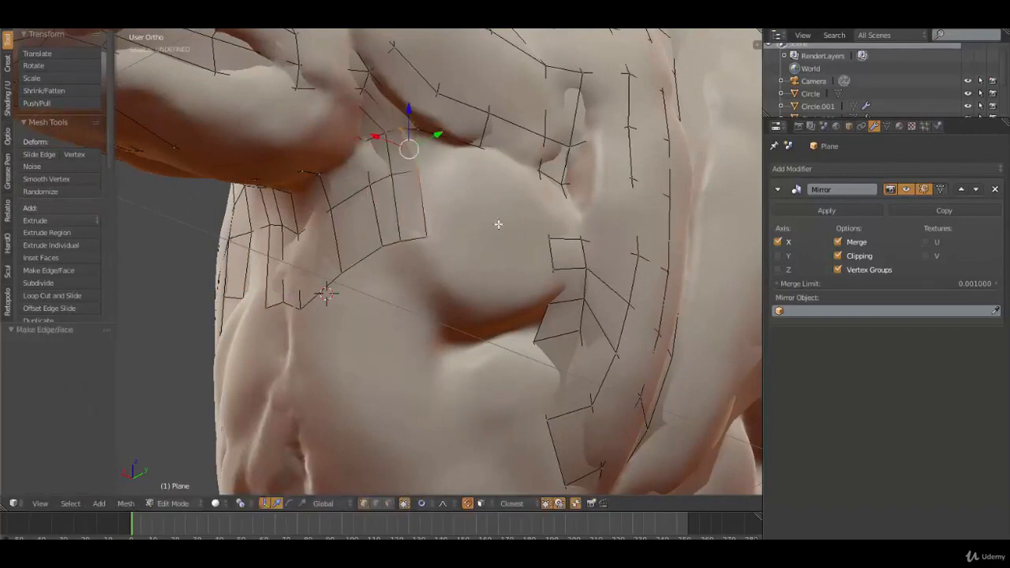
Step: Reposition the border vertices of the spine strip beside the shoulder blade with proportional editing to even out the outline
middle_drag(500, 223, 446, 242)
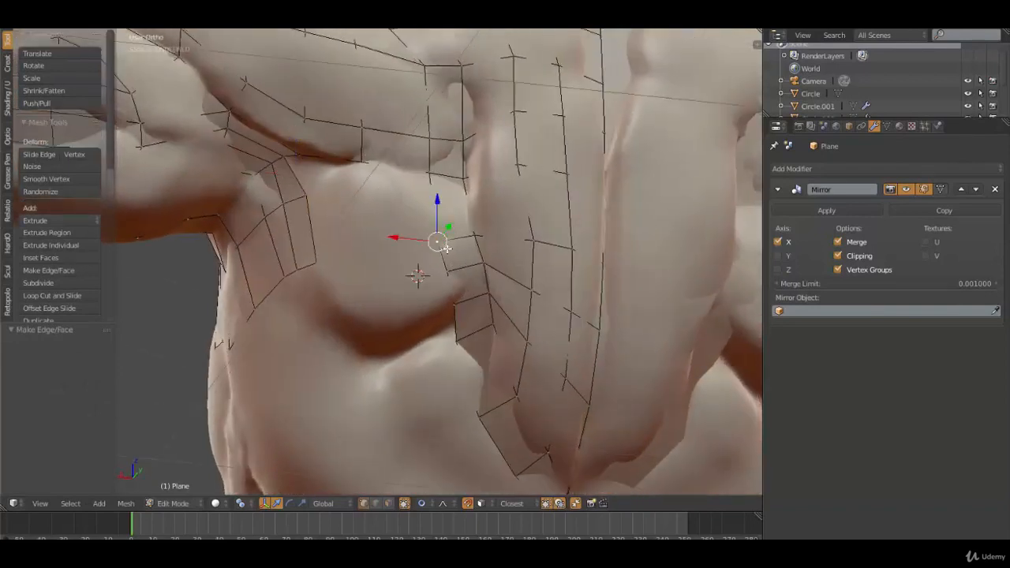
key(g)
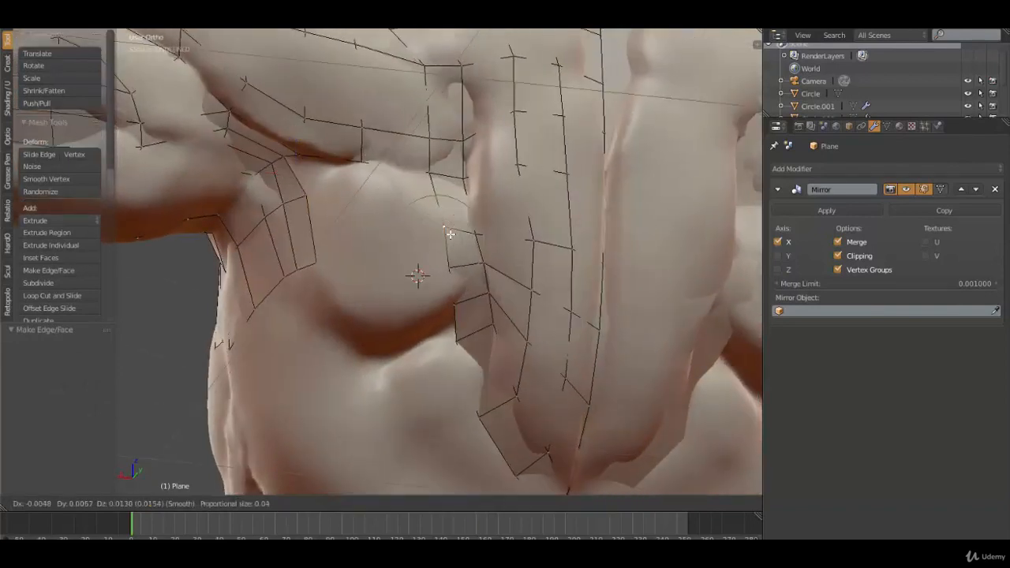
click(451, 269)
key(g)
click(460, 291)
right_click(460, 298)
key(g)
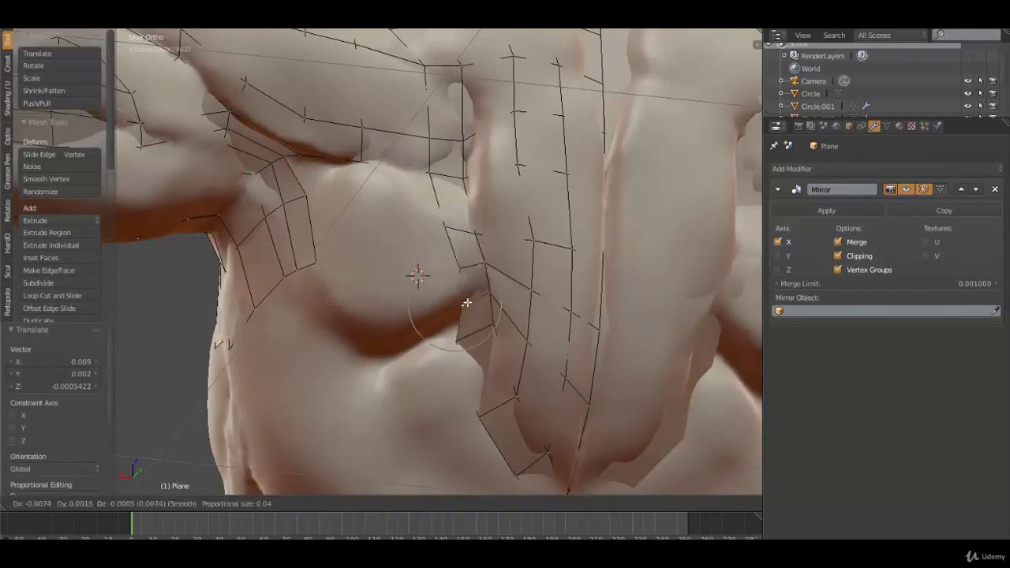
click(469, 302)
right_click(457, 265)
key(g)
click(458, 261)
right_click(435, 220)
key(g)
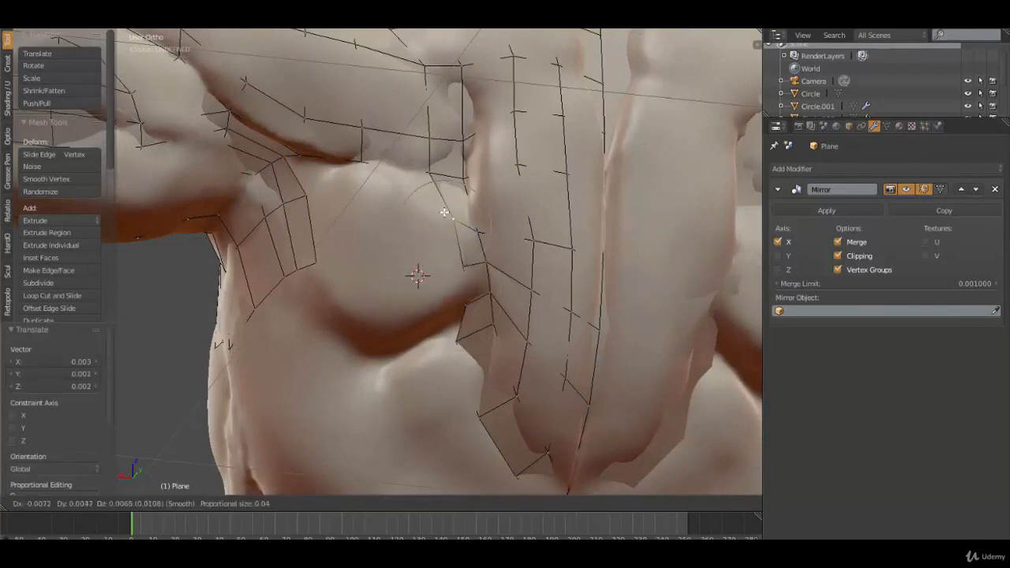
click(442, 208)
Step: Move the lower outer border vertices of the spine strip inward toward the spine, below the shoulder blade
right_click(472, 368)
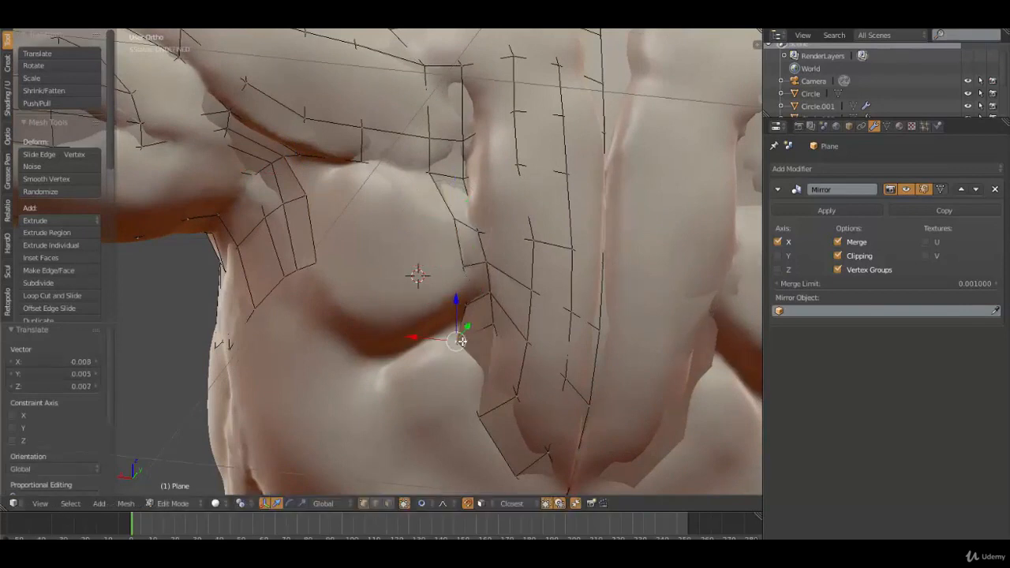
key(g)
click(478, 374)
right_click(481, 417)
key(g)
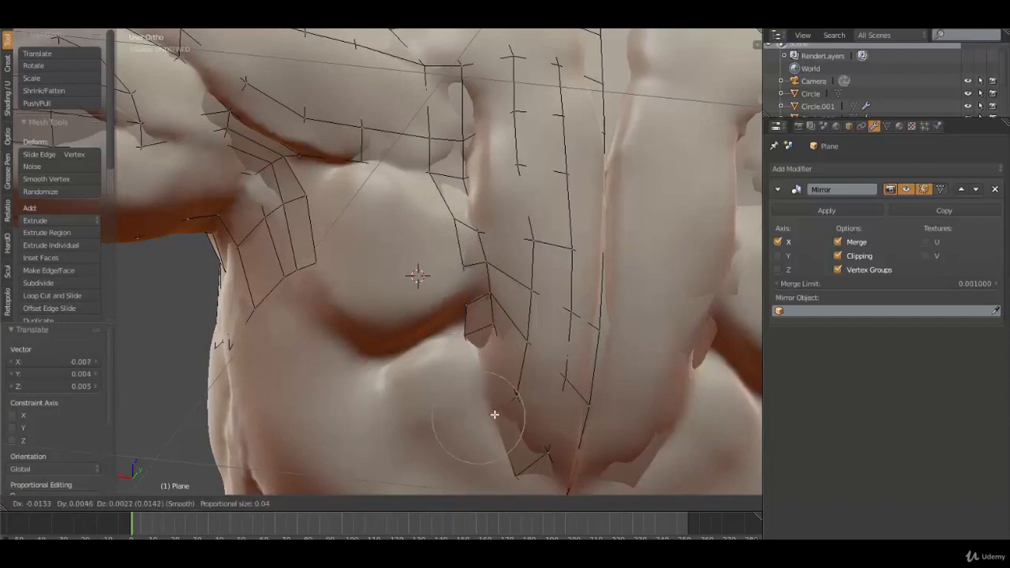
click(495, 414)
right_click(519, 478)
key(g)
click(521, 476)
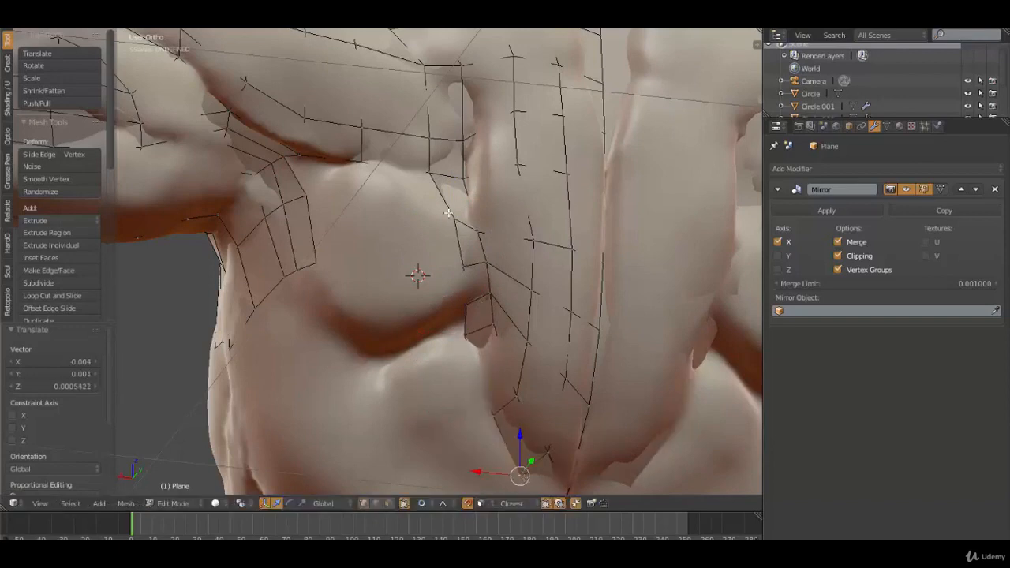
Step: Extrude the three spine-side border vertices beside the shoulder blade outward across it toward the armpit
right_click(448, 216)
shift+right_click(468, 274)
shift+right_click(475, 307)
key(e)
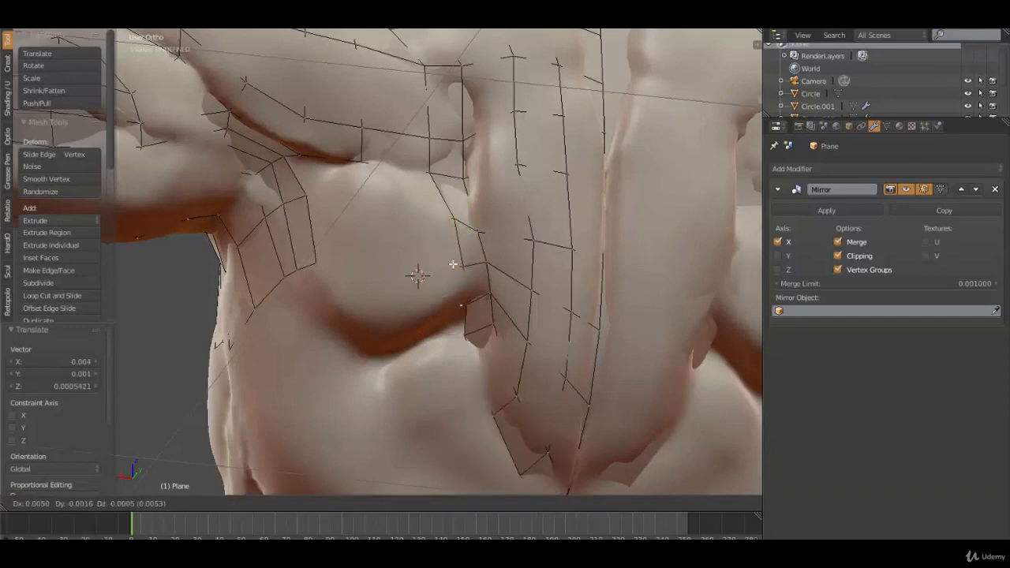
click(419, 239)
Step: Fill a face between the spine-side border beside the shoulder blade and the mesh corner directly above it
right_click(448, 216)
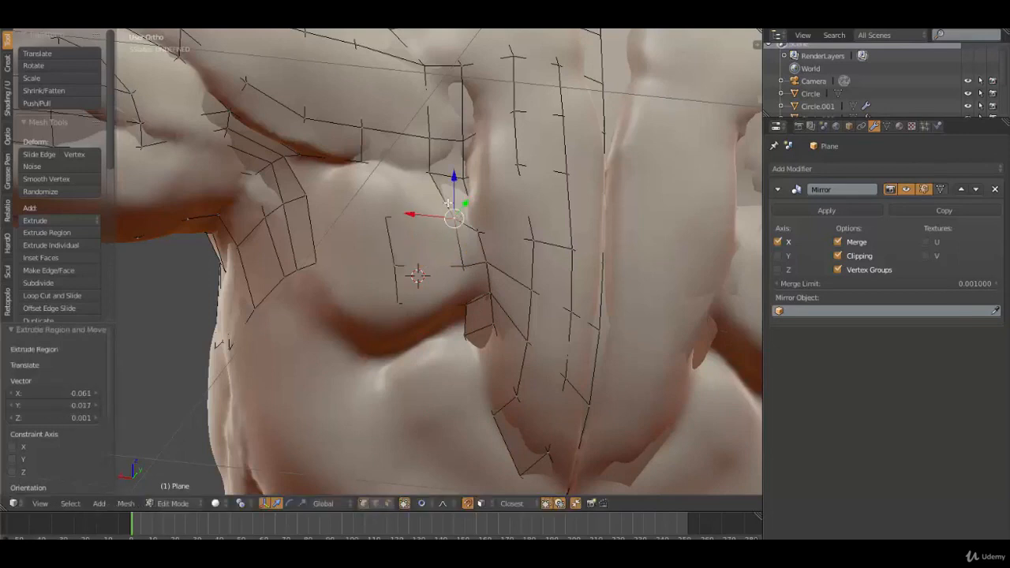
shift+right_click(438, 183)
key(ctrl+z)
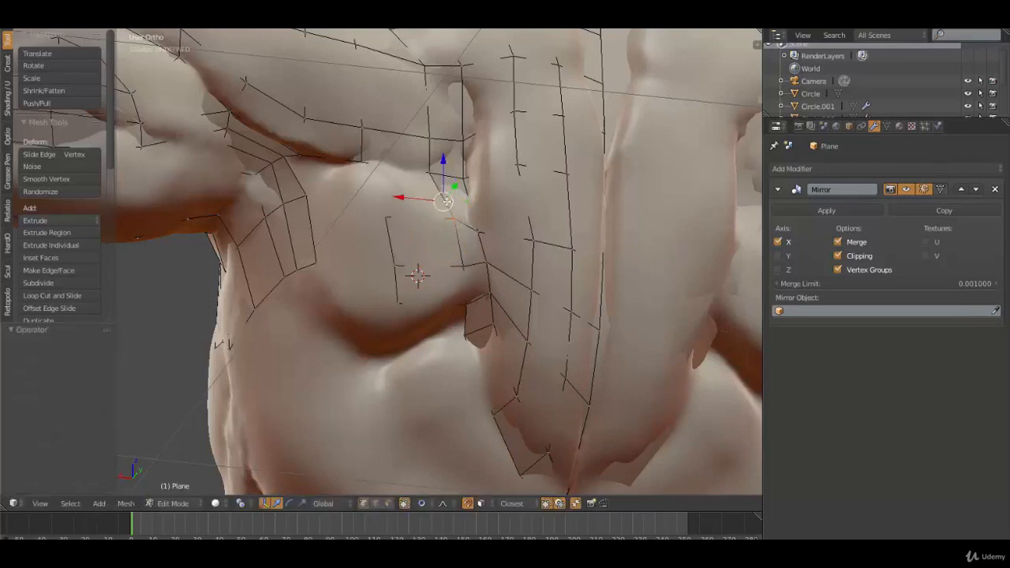
shift+right_click(430, 174)
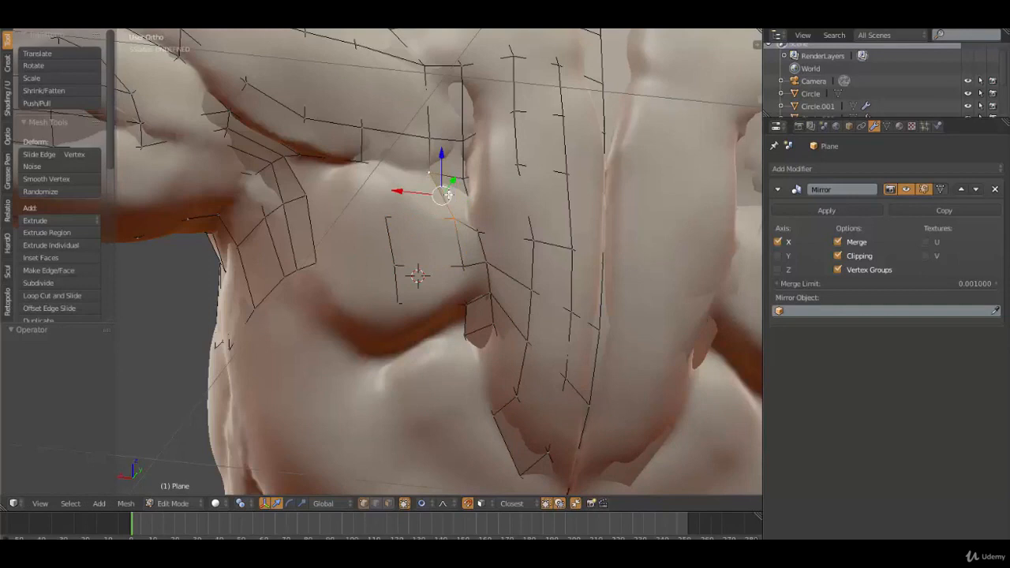
key(f)
Step: Extrude the rear edge of the underarm strip one more segment toward the shoulder blade
right_click(310, 164)
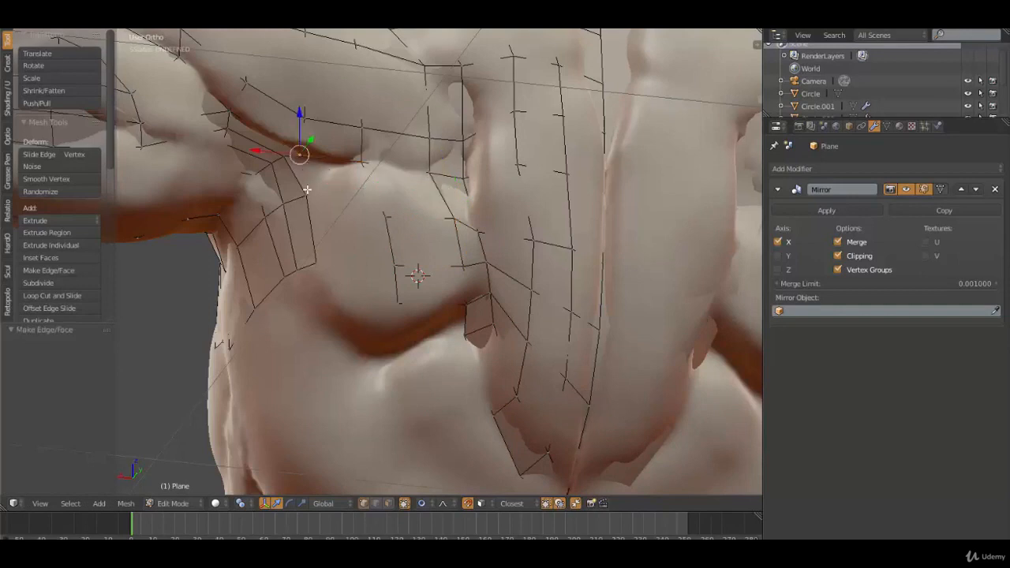
right_click(307, 193)
shift+right_click(315, 258)
key(e)
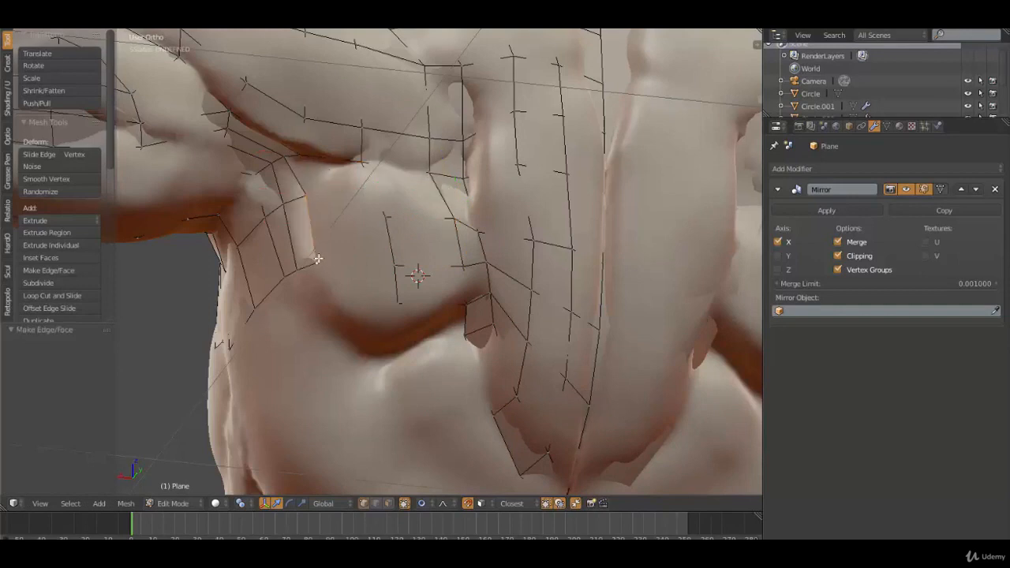
click(352, 254)
Step: Fill a face between the rear end of the underarm strip and the border corner directly above it
right_click(303, 196)
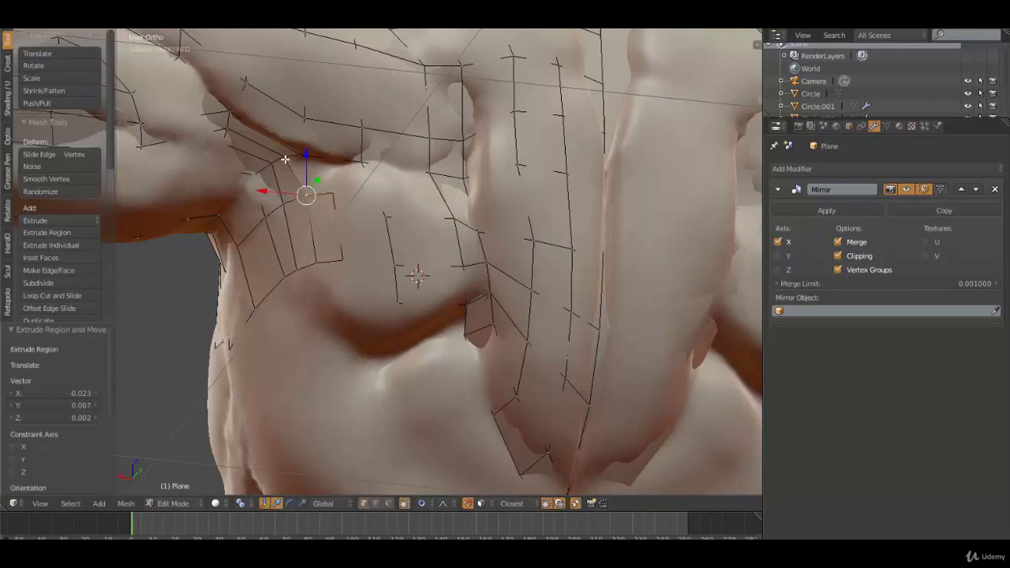
shift+right_click(284, 160)
right_click(285, 164)
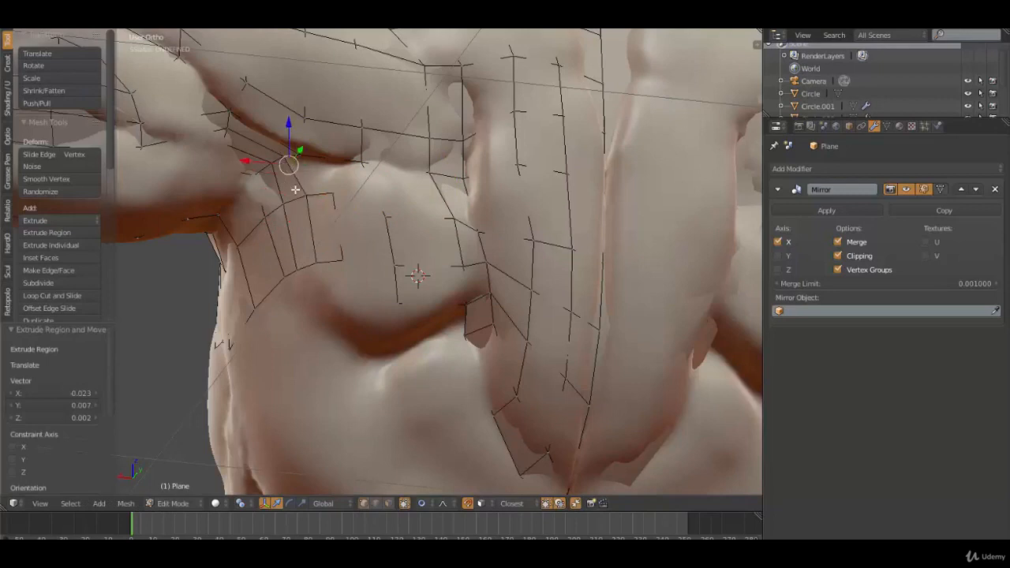
right_click(297, 191)
shift+right_click(286, 159)
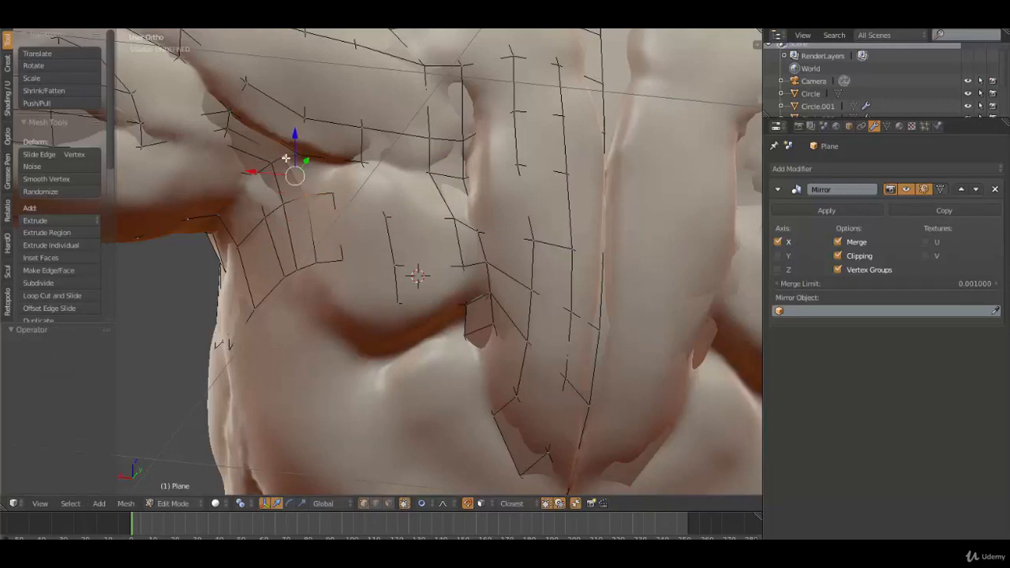
key(f)
Step: Fill faces from the shoulder mesh's lower border down to bridge the underarm strip and the shoulder blade column
right_click(301, 156)
shift+right_click(362, 160)
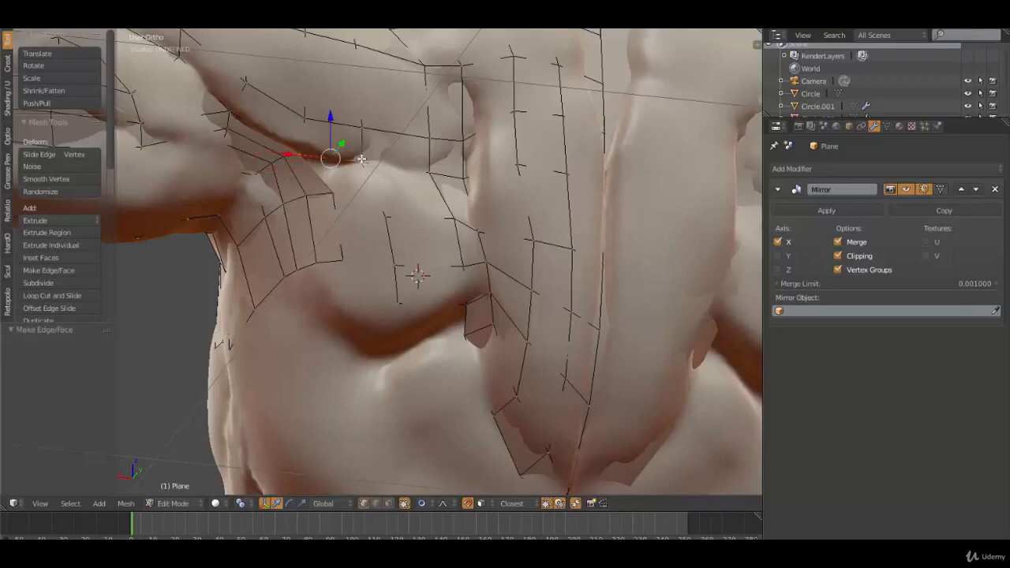
key(f)
key(f)
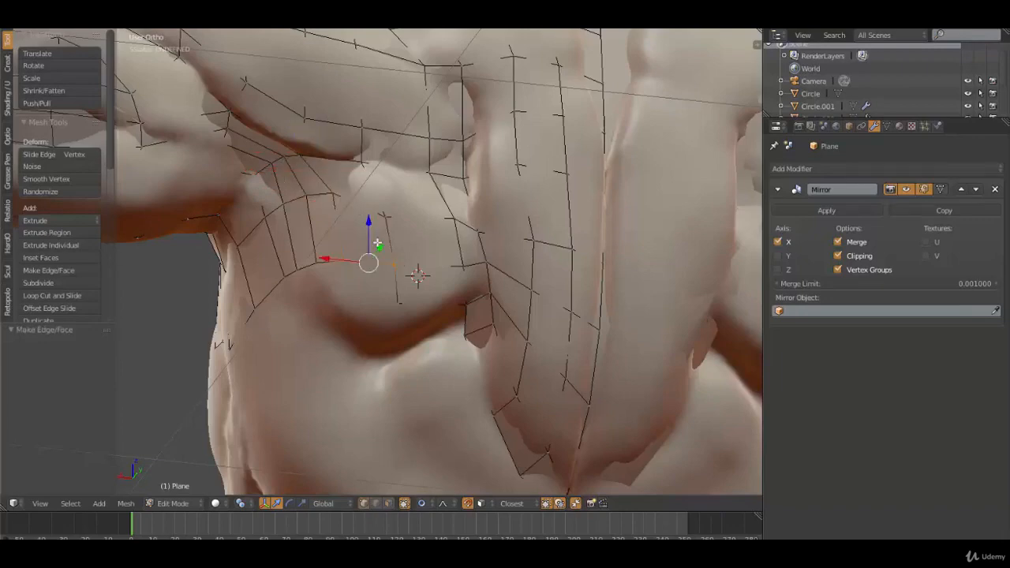
Step: Raise two lower border vertices of the underarm strip so its edge lines up with the chest strip
middle_drag(384, 280, 462, 345)
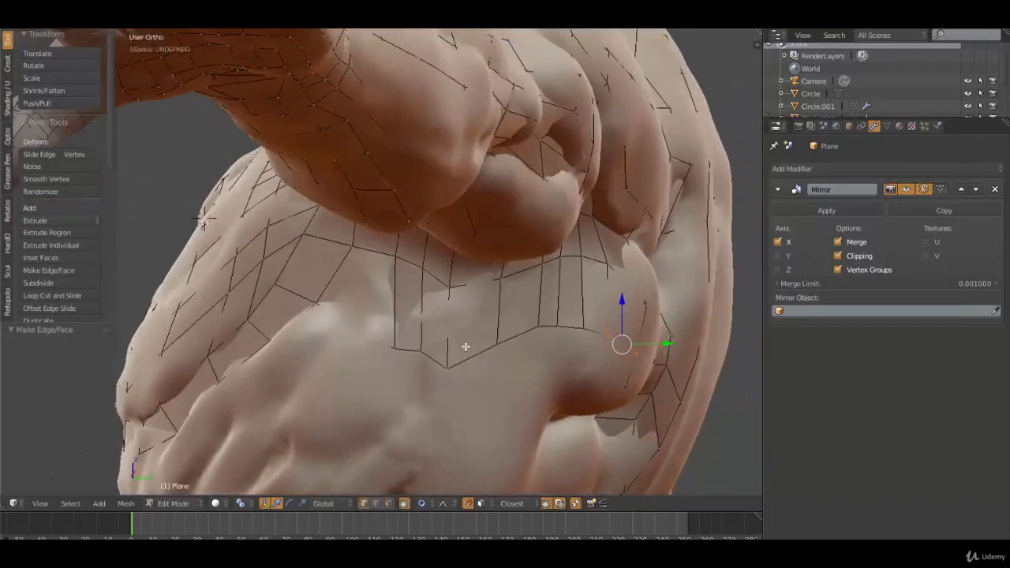
right_click(446, 371)
key(g)
click(454, 344)
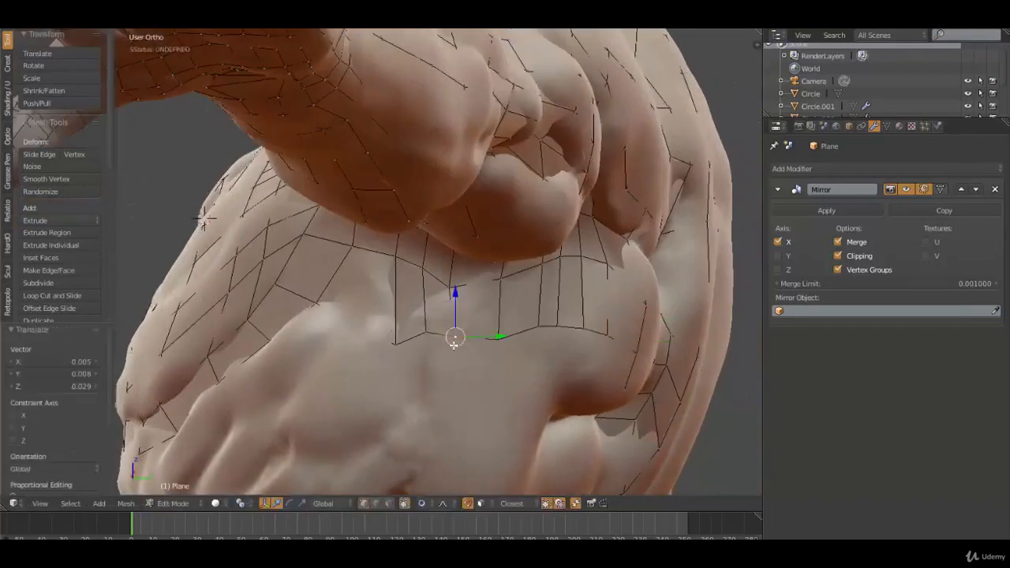
right_click(400, 347)
key(g)
click(385, 321)
Step: Nudge the middle lower border vertex of the underarm strip and move the vertex above it with proportional editing
right_click(457, 340)
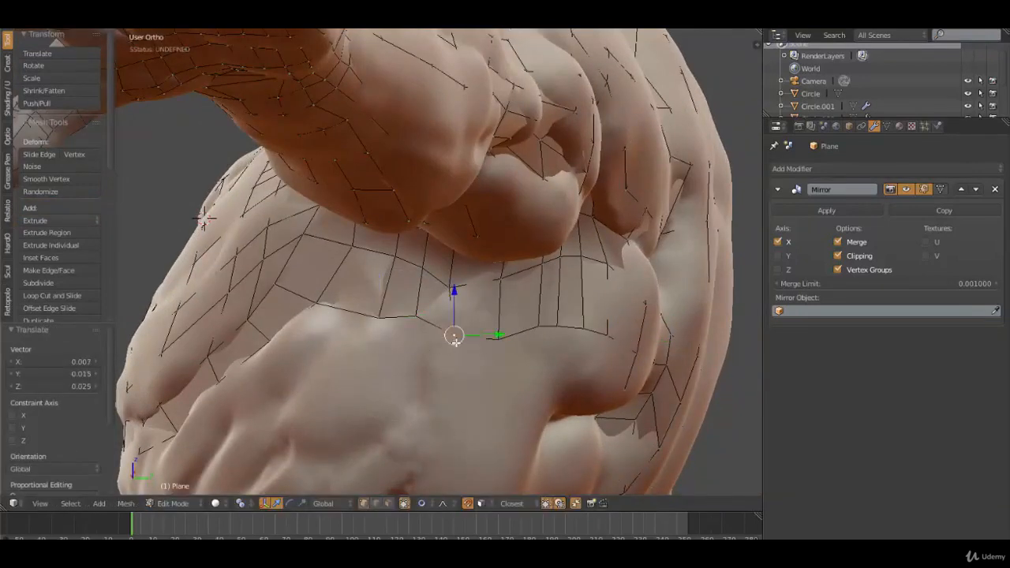
key(g)
click(460, 337)
right_click(452, 289)
key(g)
scroll(457, 293, up, 10)
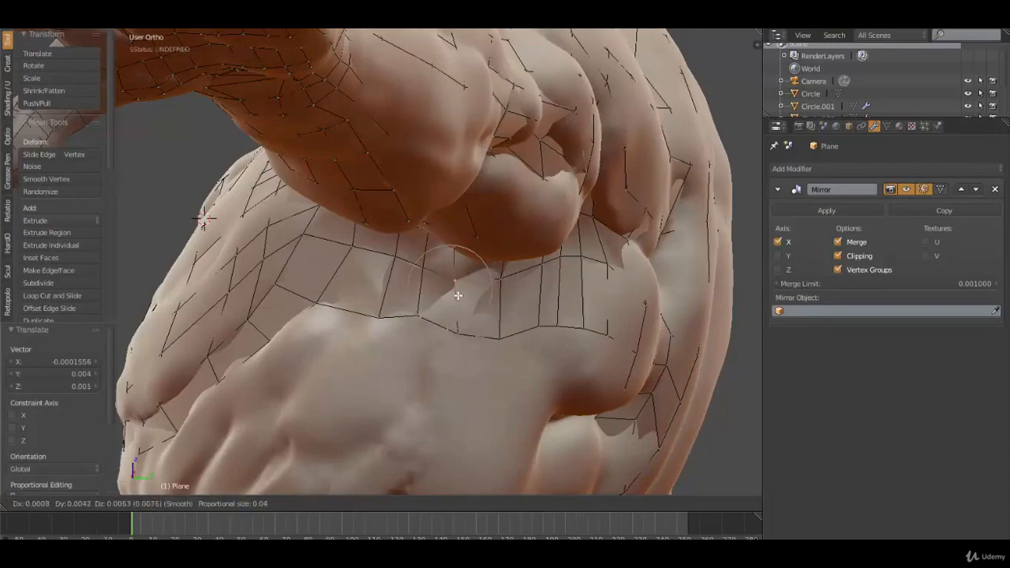
scroll(458, 293, up, 2)
click(457, 293)
Step: Even out the spacing of the underarm strip's lower border by nudging its vertices along the ribs
middle_drag(457, 294, 460, 258)
right_click(489, 273)
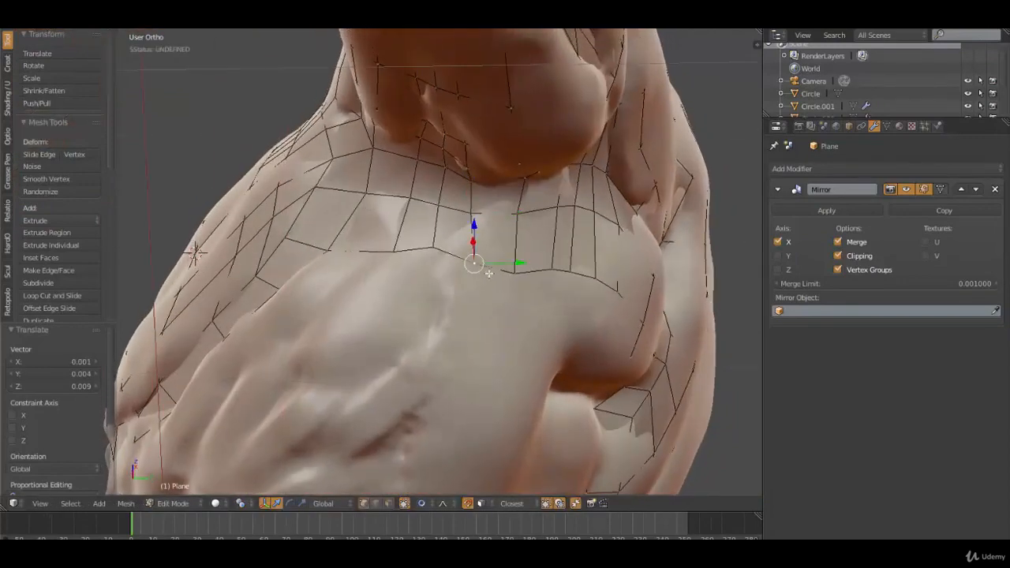
right_click(397, 261)
key(g)
click(395, 260)
key(g)
click(394, 259)
right_click(425, 251)
key(g)
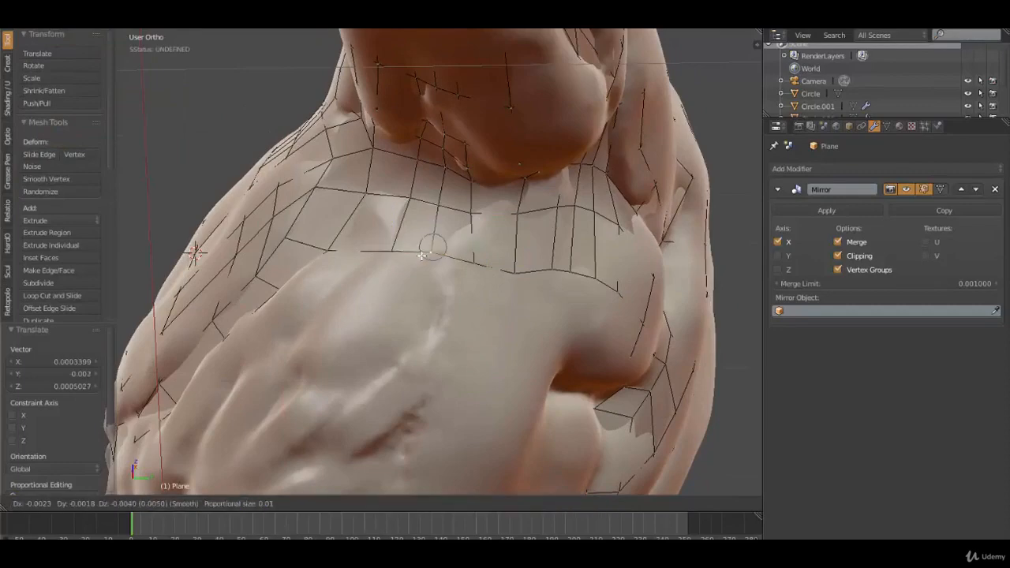
click(423, 255)
right_click(520, 287)
key(g)
click(526, 284)
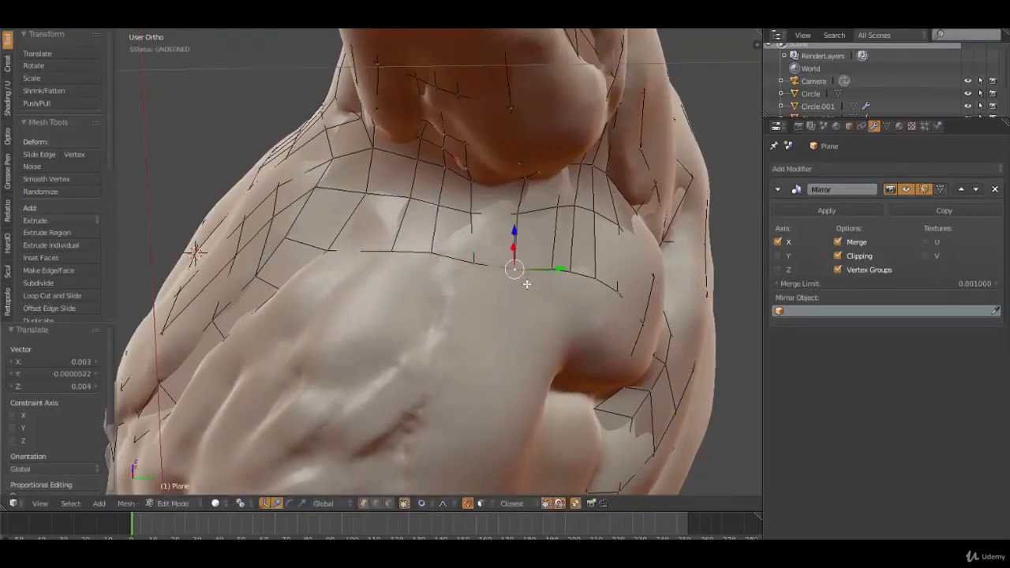
Step: Extrude the underarm strip's whole lower border down the ribs as one new row of faces
middle_drag(526, 284, 442, 323)
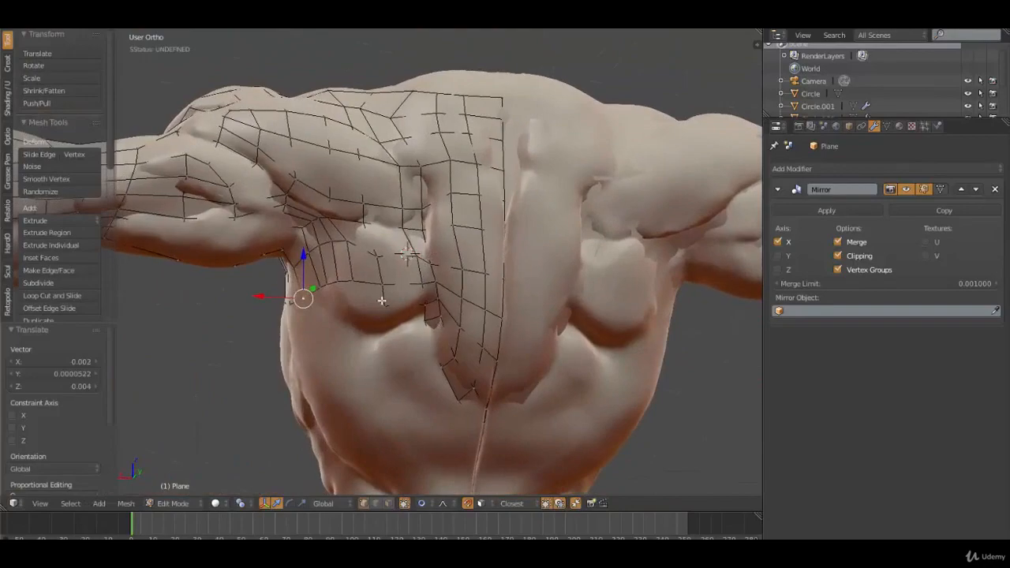
middle_drag(382, 300, 417, 303)
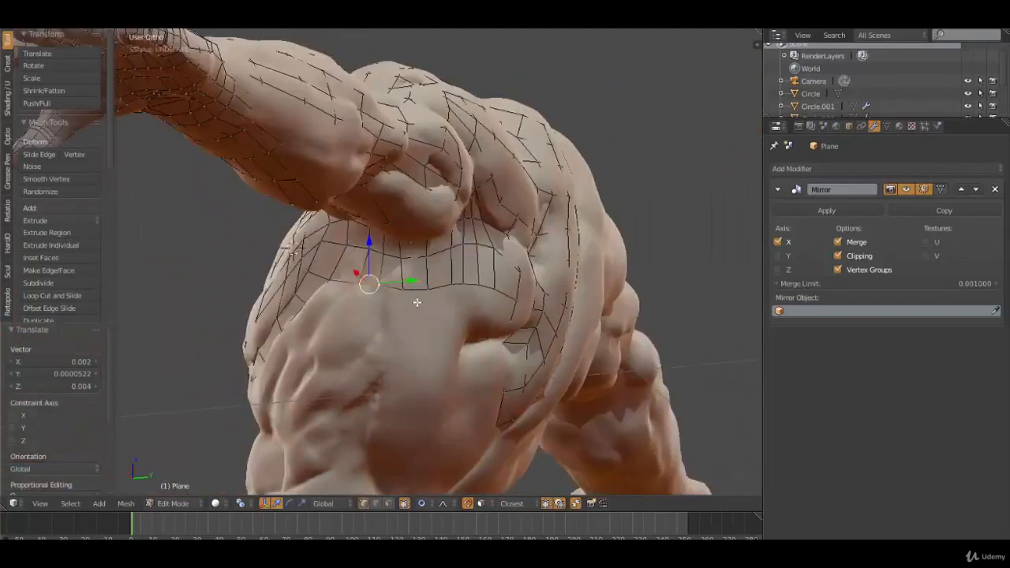
key(shift+v)
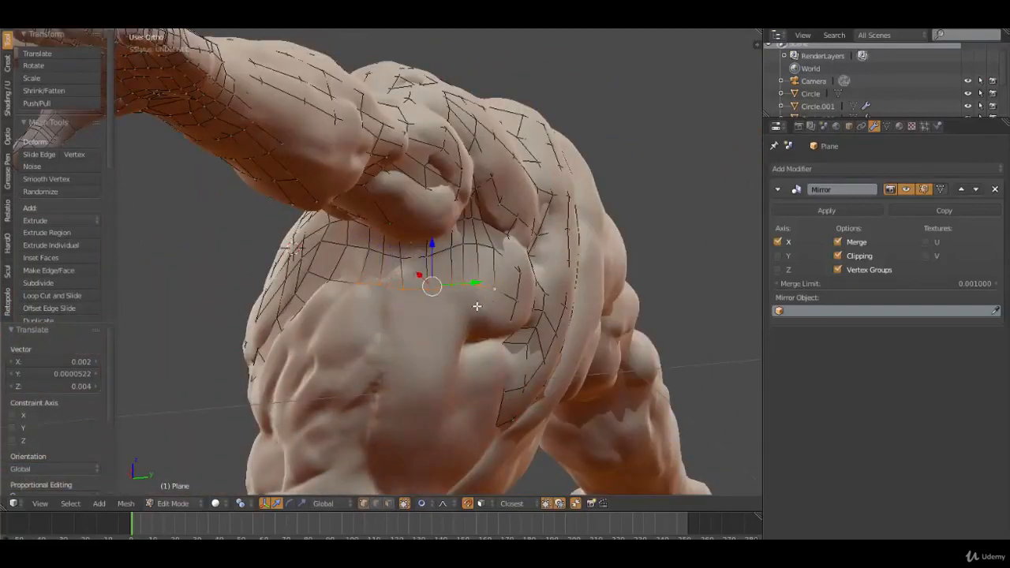
key(e)
click(472, 332)
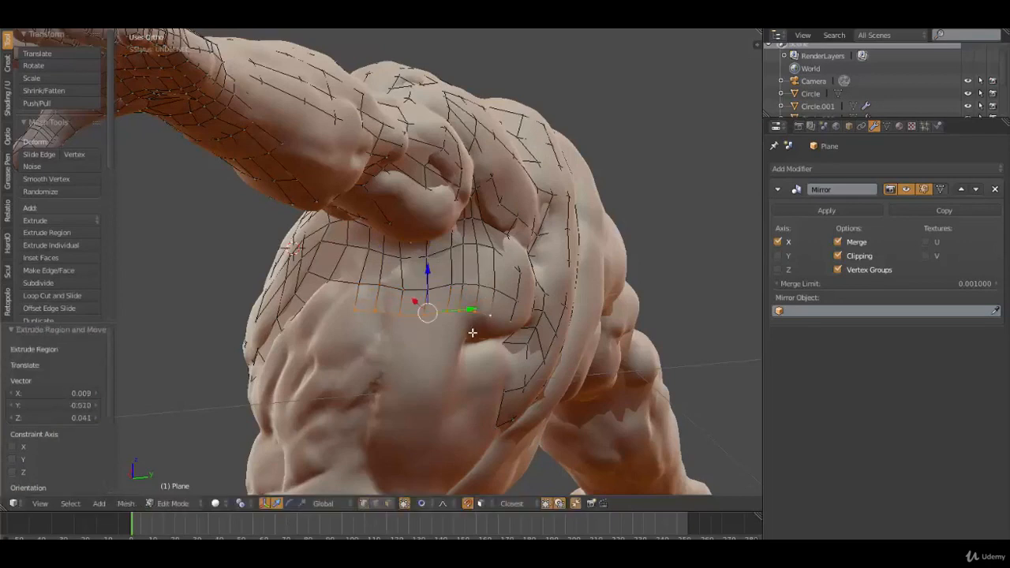
Step: Fill the face joining the new rib row's rear end to the shoulder blade mesh
right_click(513, 297)
shift+right_click(362, 277)
key(f)
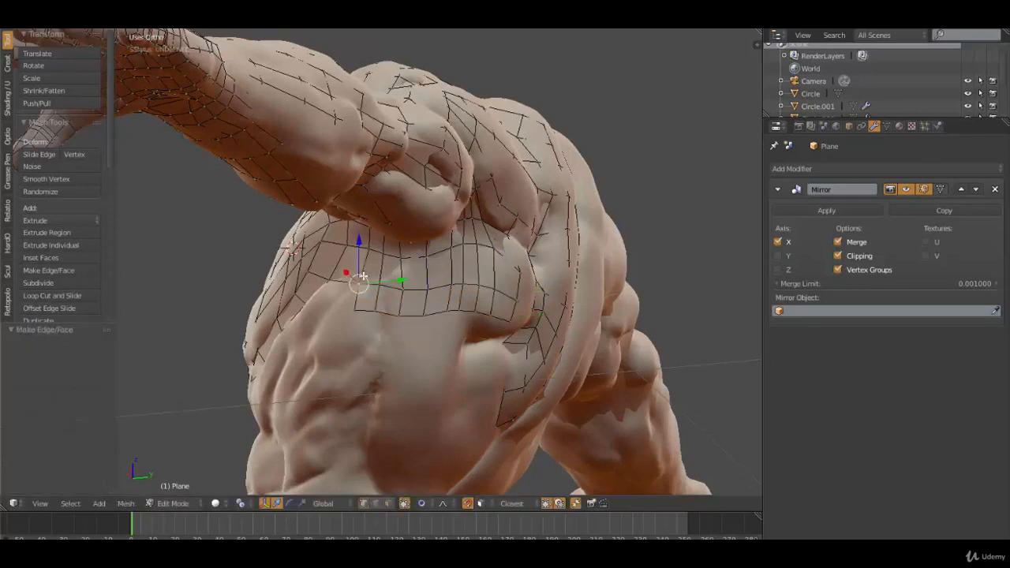
Step: Examine the open mesh border running from the side ribs along the underside of the pectoral
right_click(332, 278)
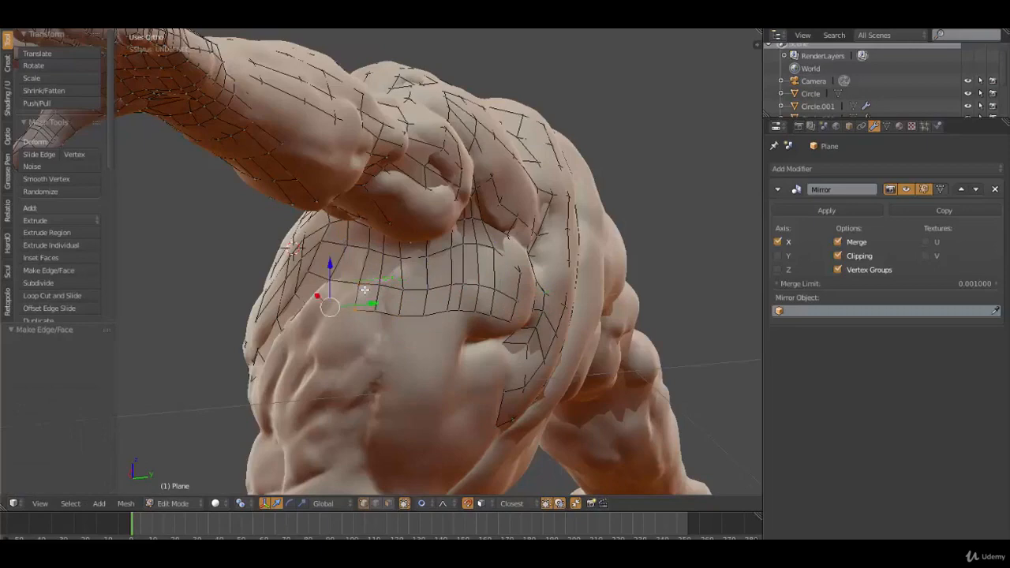
middle_drag(364, 291, 411, 329)
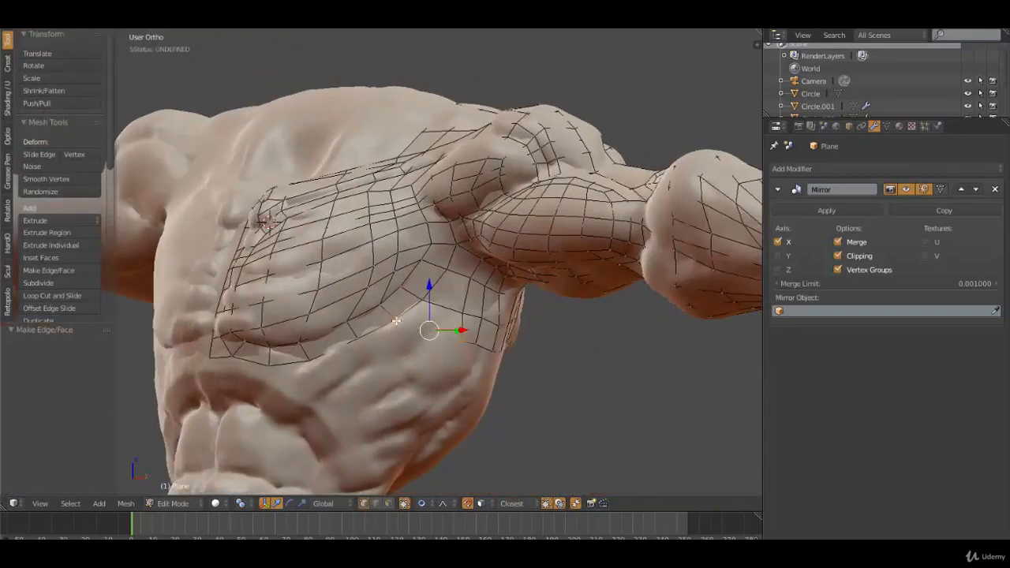
middle_drag(284, 374, 391, 325)
scroll(346, 369, up, 3)
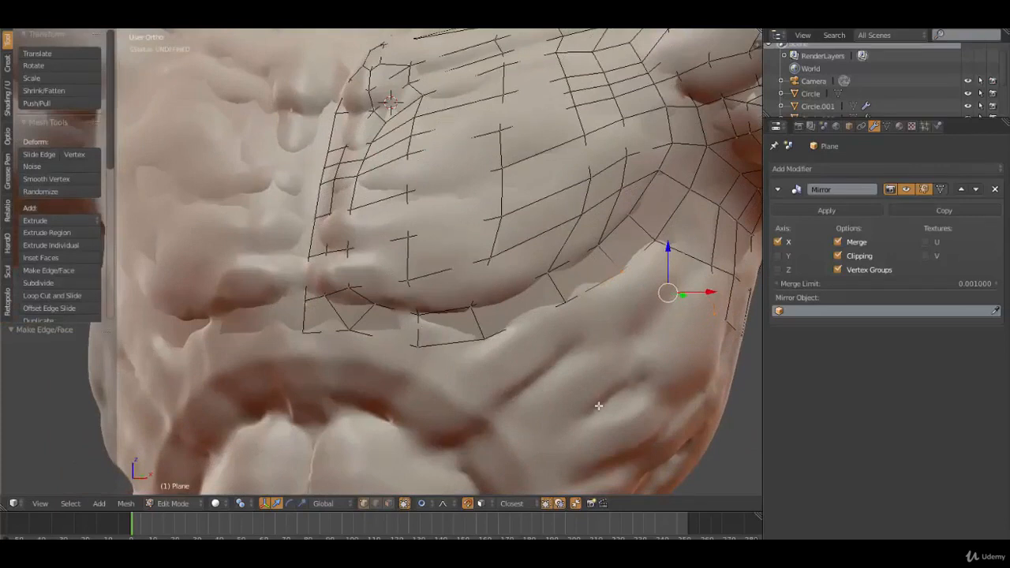
right_click(620, 270)
key(g)
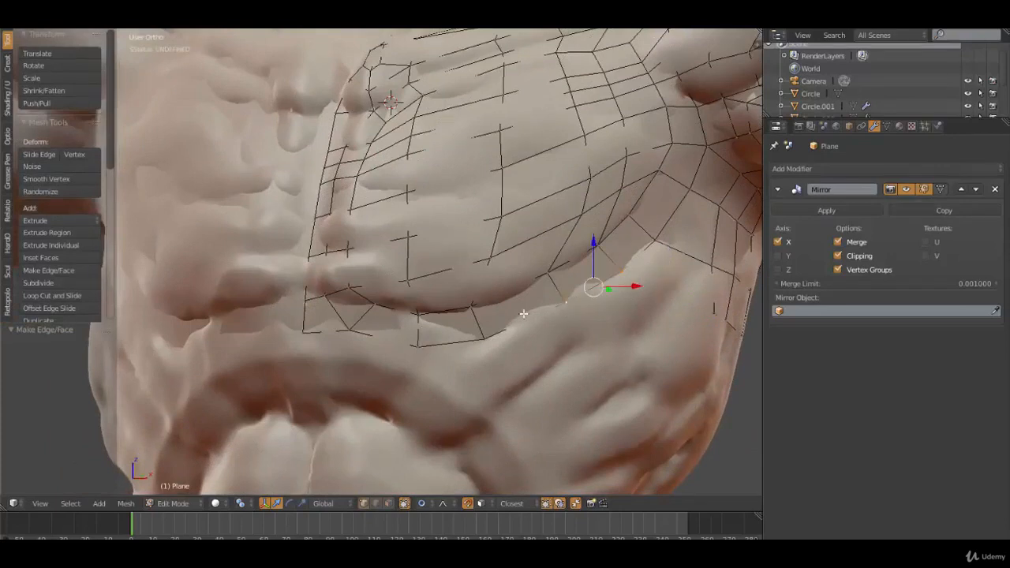
click(497, 338)
Step: Extrude the bottom edge beside the sternum centerline downward twice, ending at the top of the abdominals
right_click(344, 329)
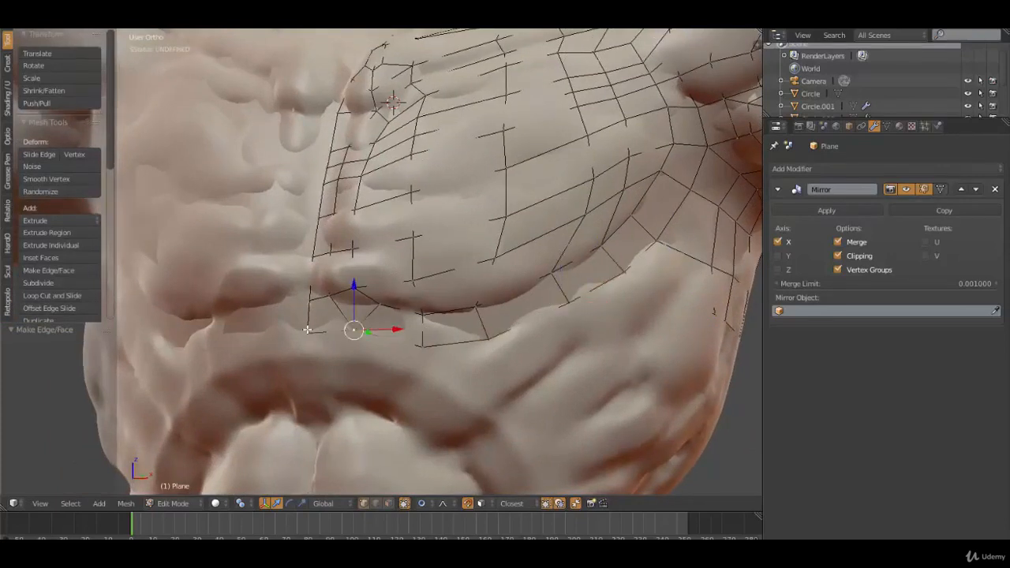
shift+right_click(307, 330)
key(e)
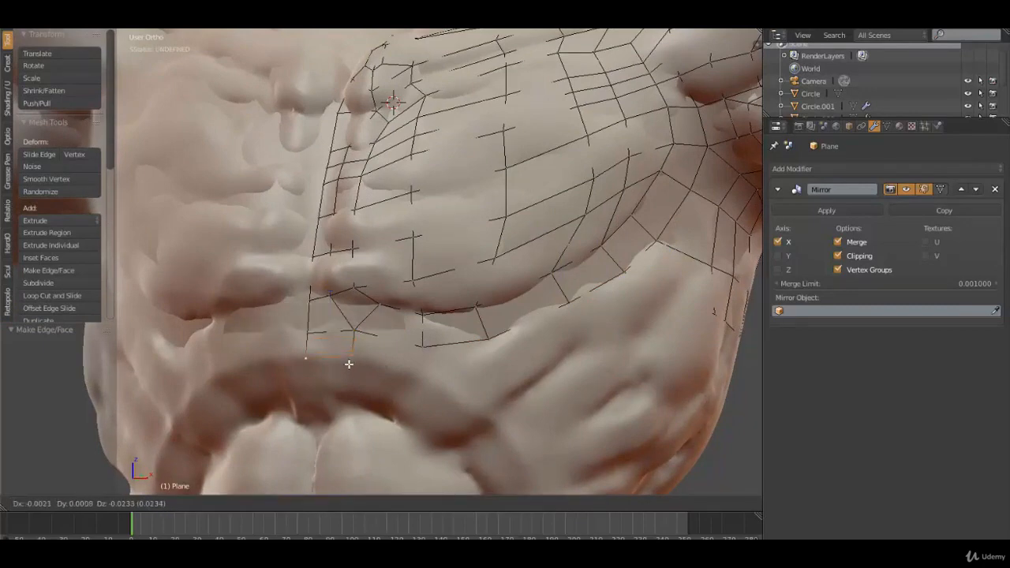
click(349, 361)
middle_drag(360, 362, 370, 343)
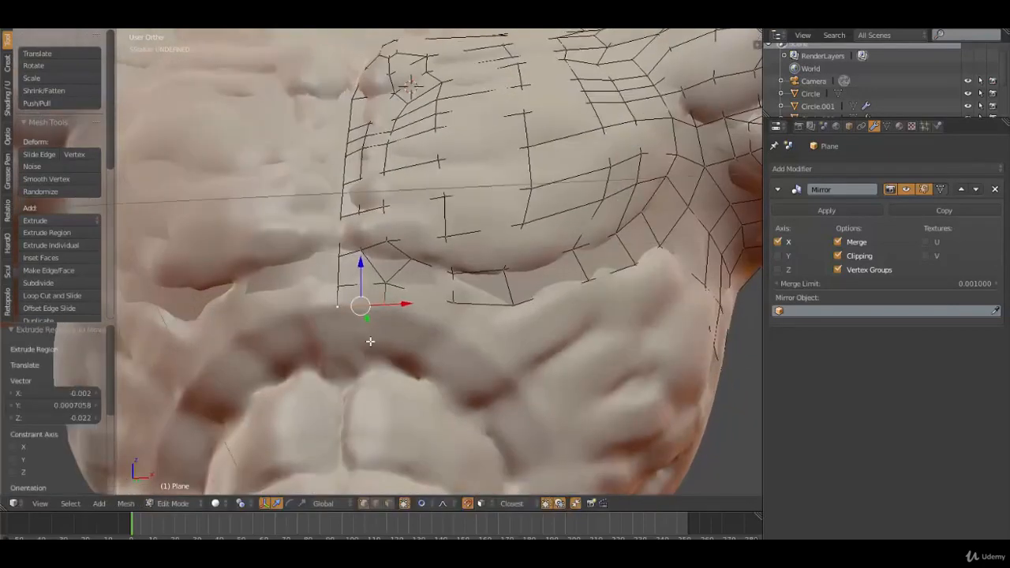
key(e)
click(379, 377)
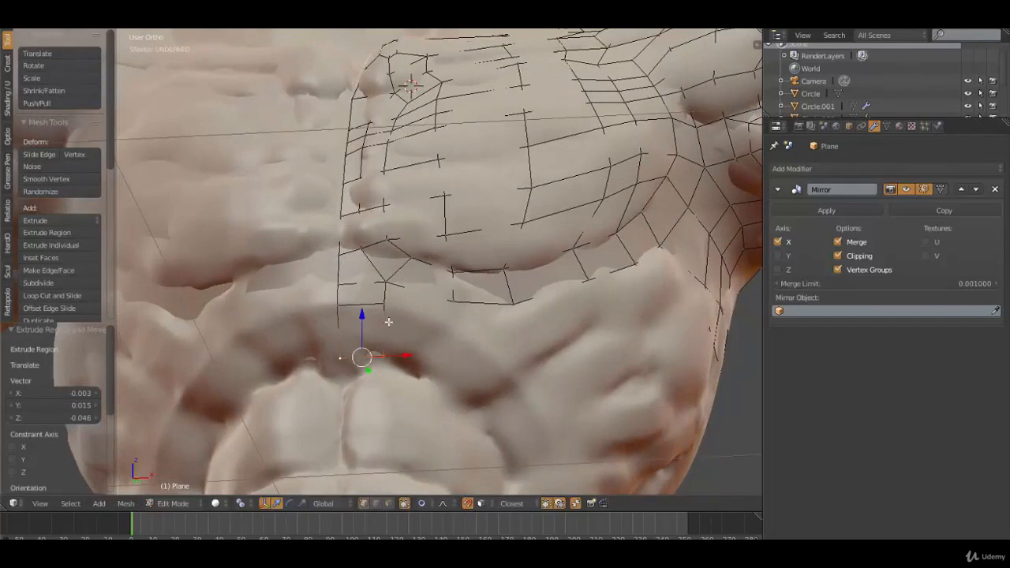
Step: Extrude the outer side edge of the lowest centerline face in four segments along the rib arch beside the abdominals
shift+middle_drag(423, 371, 420, 313)
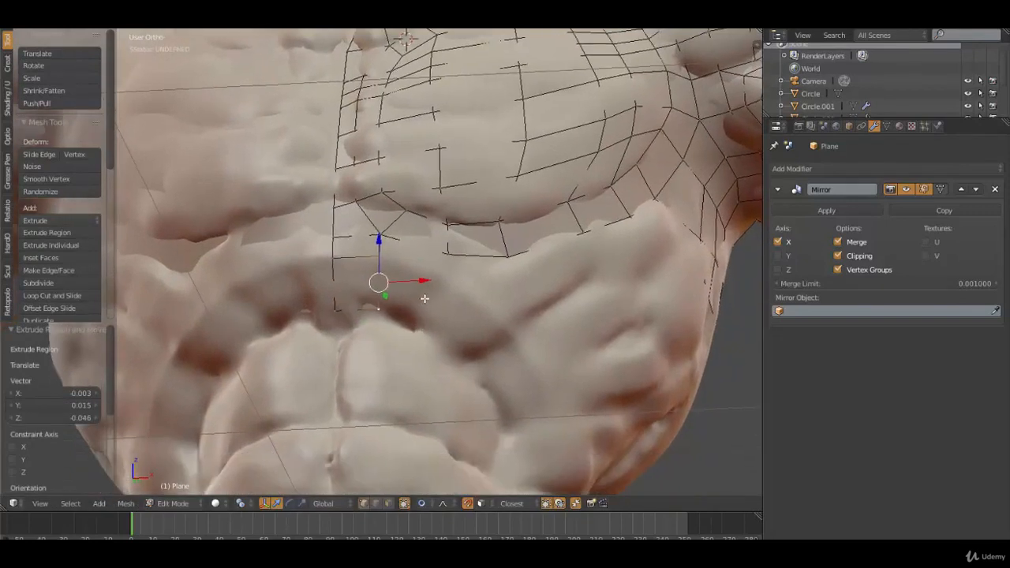
ctrl+click(426, 298)
ctrl+click(493, 338)
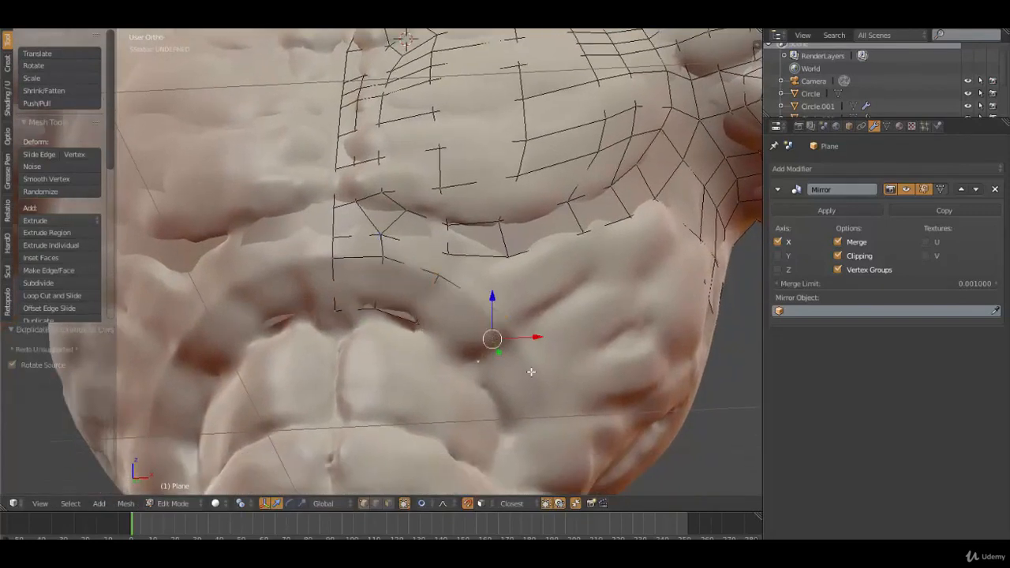
ctrl+click(537, 412)
shift+middle_drag(537, 412, 521, 316)
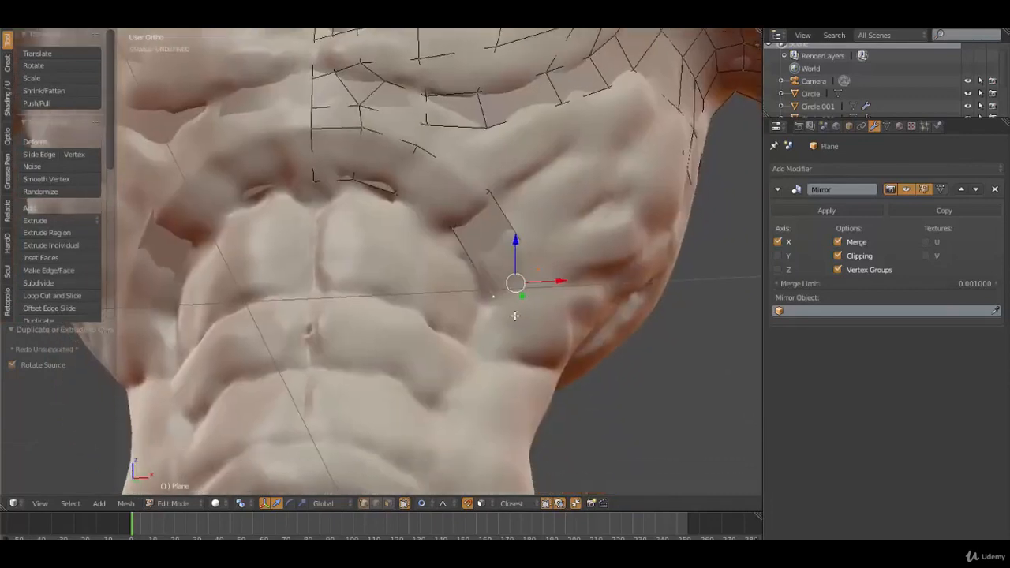
ctrl+click(505, 333)
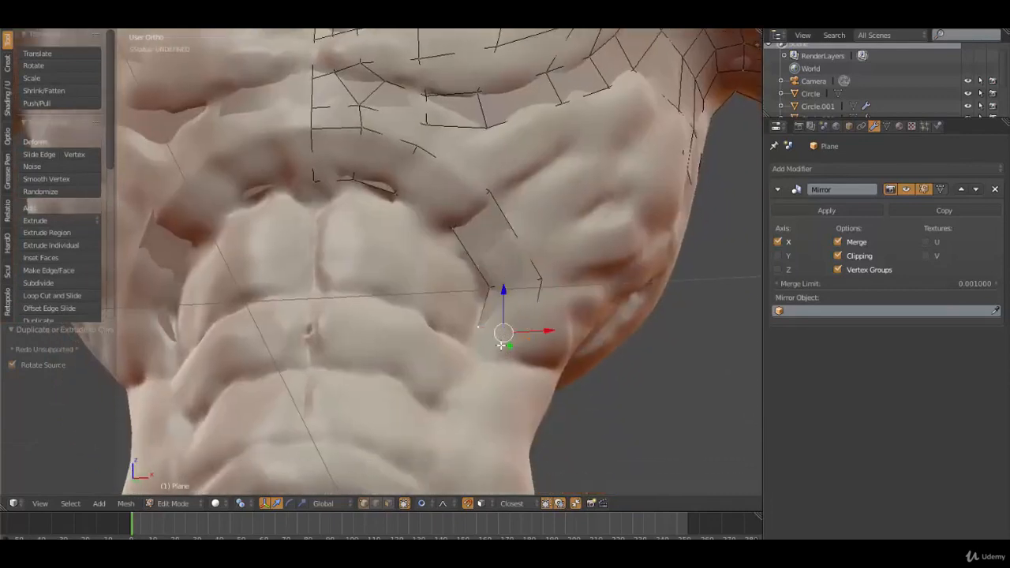
Step: Reposition the last two cross edges of the rib arch strip to follow the outer side of the abdominals
key(g)
click(508, 360)
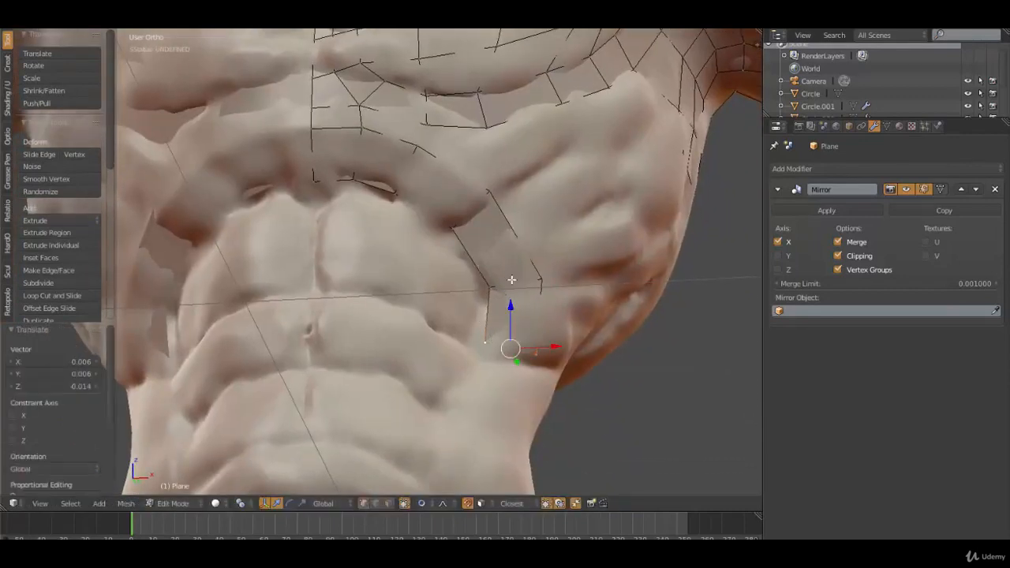
key(super)
key(super)
key(ctrl+z)
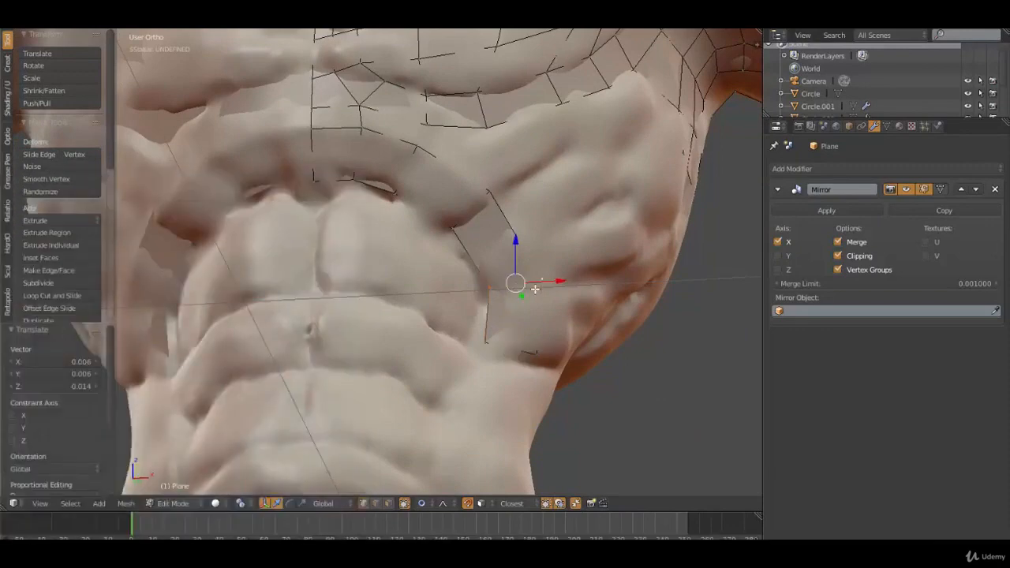
key(g)
click(528, 292)
key(super)
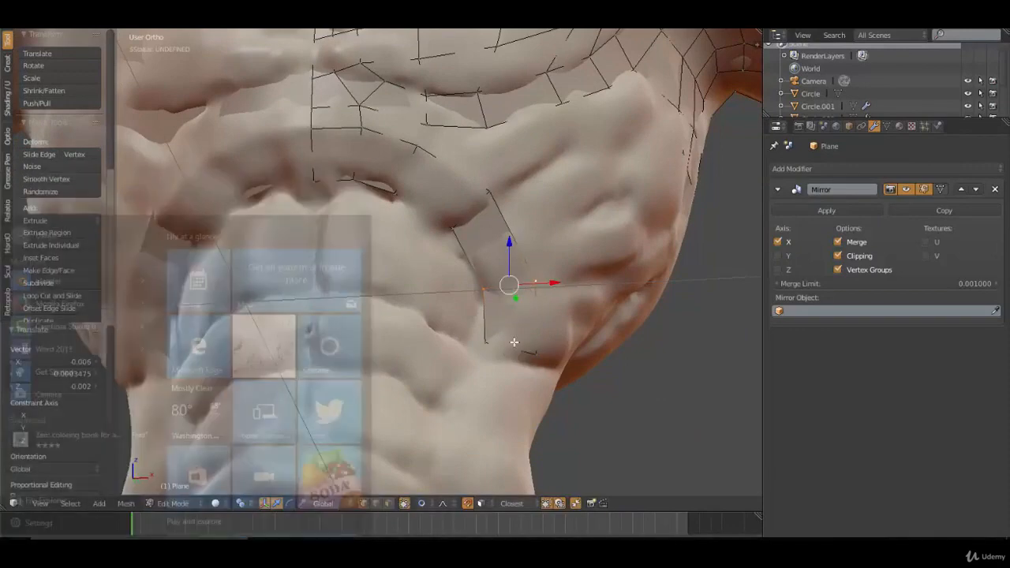
right_click(516, 344)
key(g)
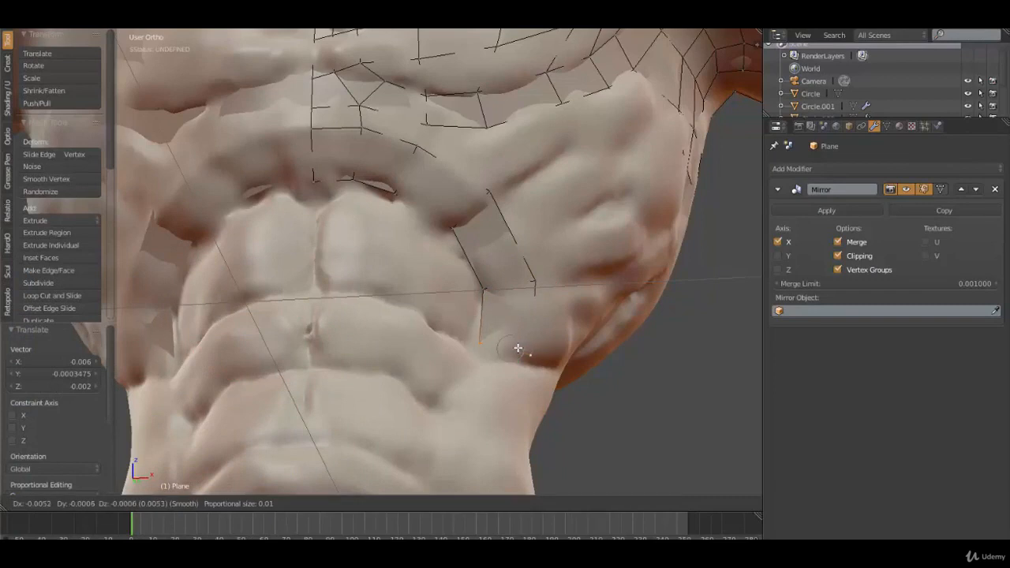
click(517, 351)
Step: Scale the lower end edge of the rib arch strip down to 0.611
shift+middle_drag(513, 368, 514, 302)
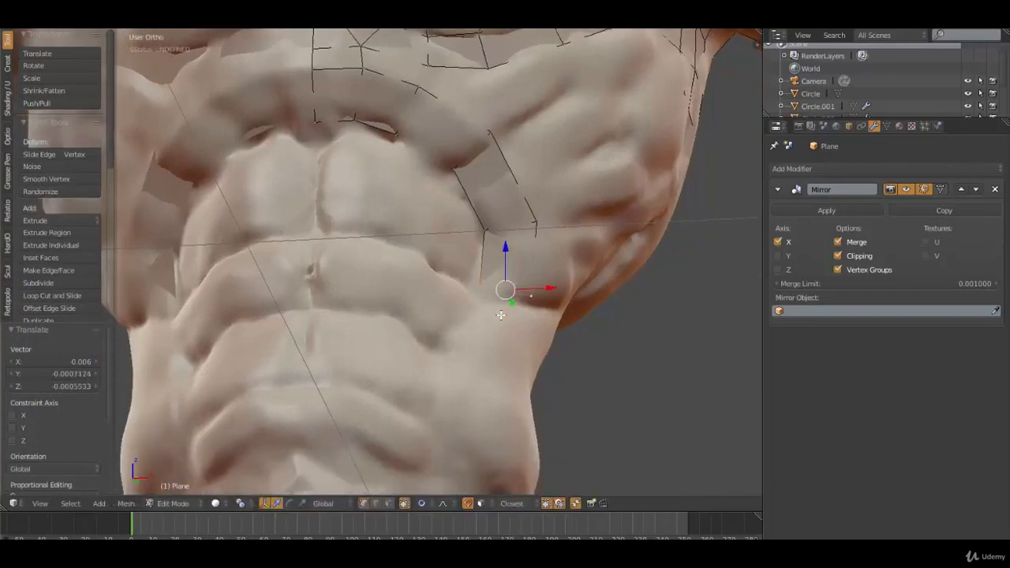
key(g)
click(537, 305)
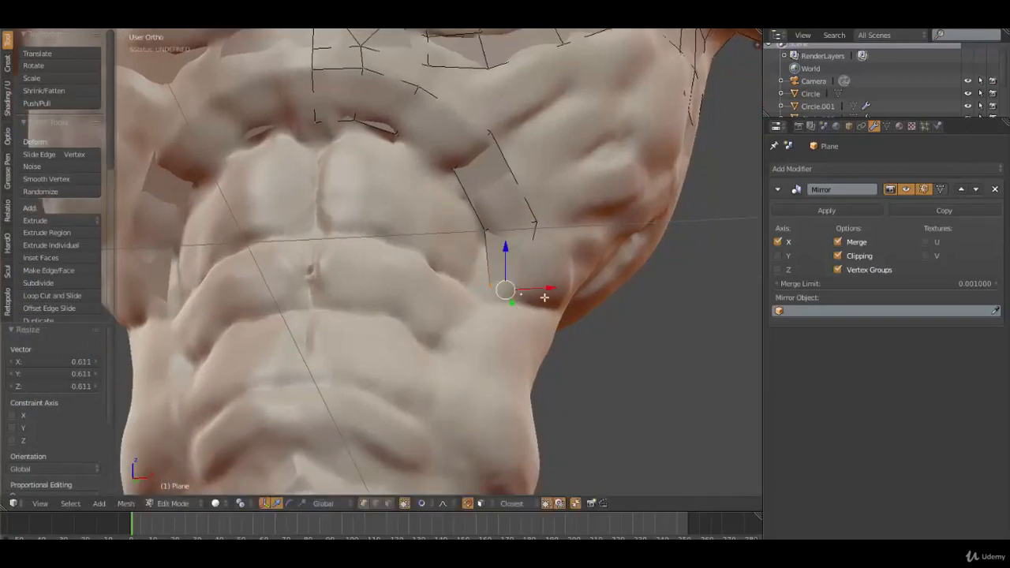
Step: Reposition the rib arch strip's end edge and extrude it in four segments down the outer side of the abdominals
key(g)
click(532, 308)
ctrl+right_click(478, 325)
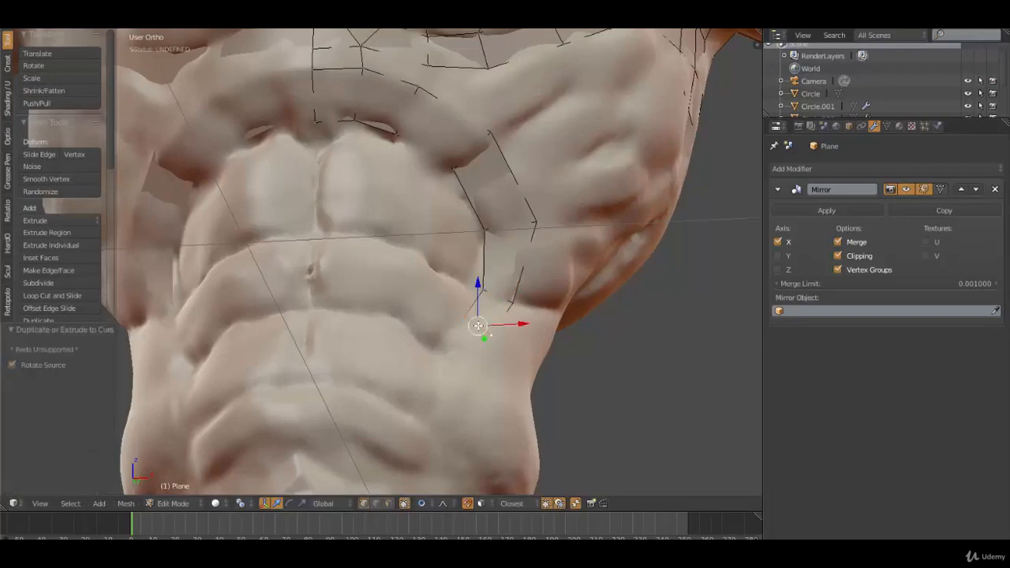
ctrl+right_click(458, 361)
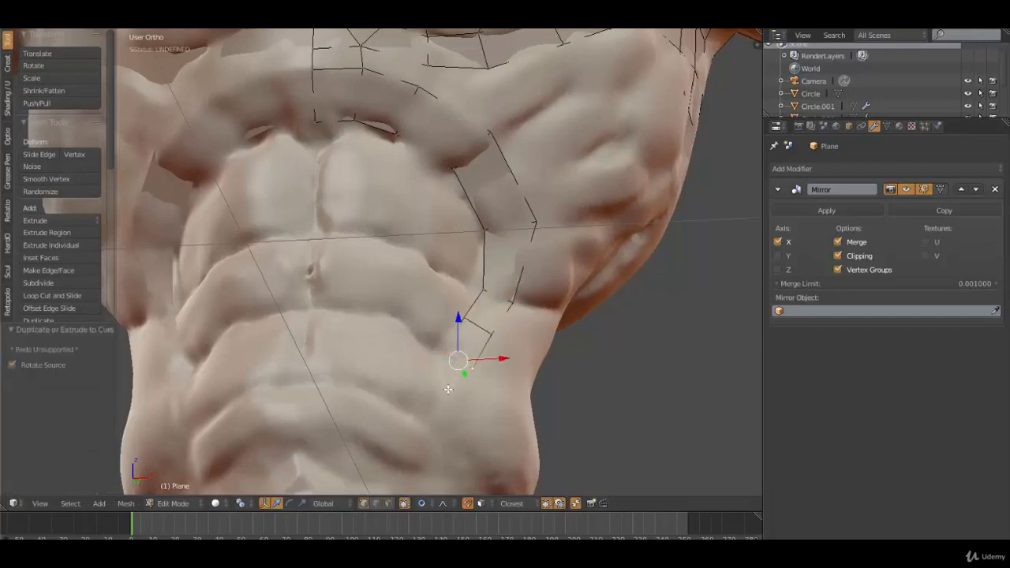
ctrl+right_click(447, 388)
ctrl+click(442, 427)
scroll(443, 425, down, 5)
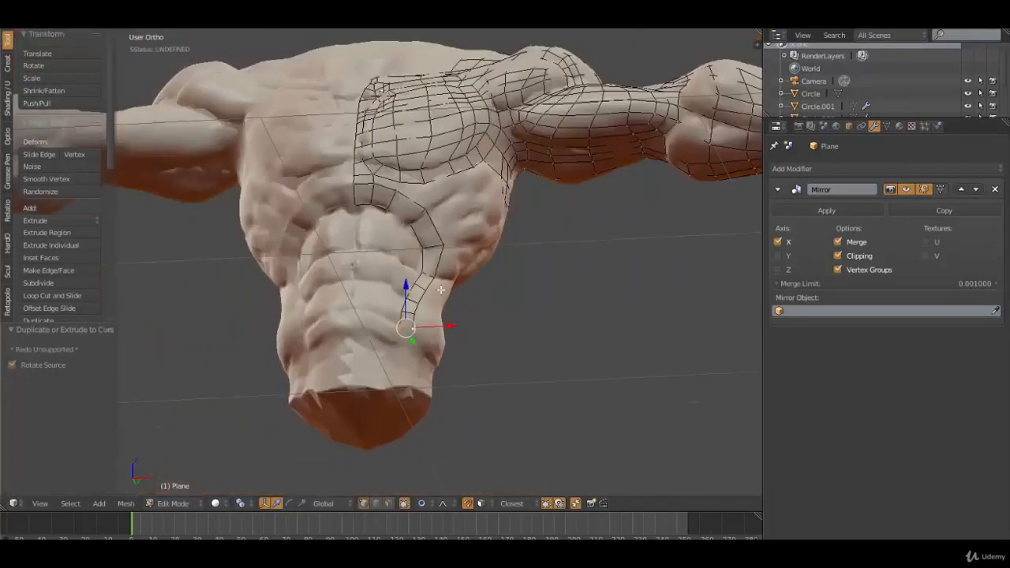
middle_drag(430, 272, 417, 330)
scroll(379, 327, up, 3)
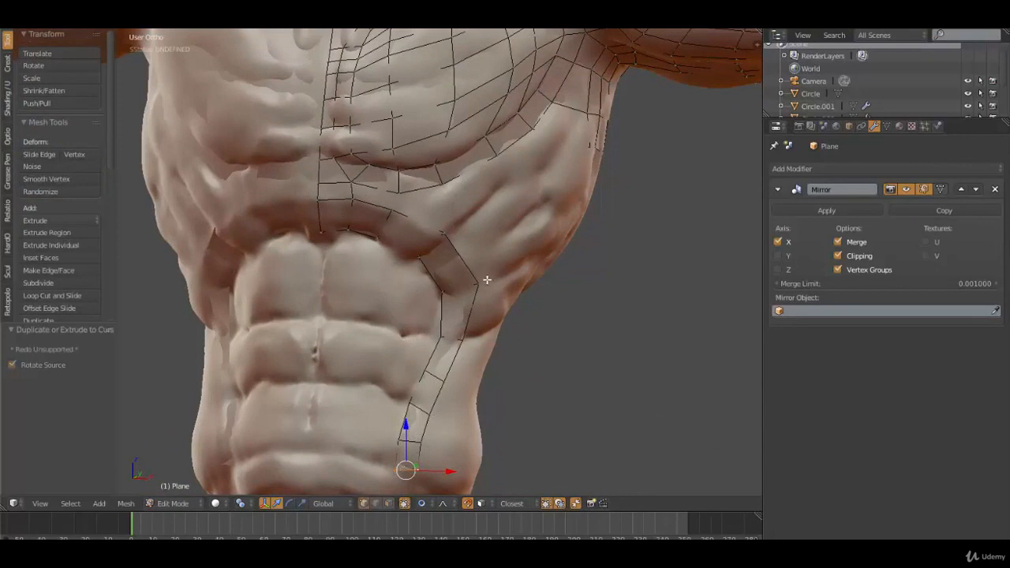
Step: Fill the gap between the lower chest border and the upper rib arch strip with faces
middle_drag(487, 279, 407, 236)
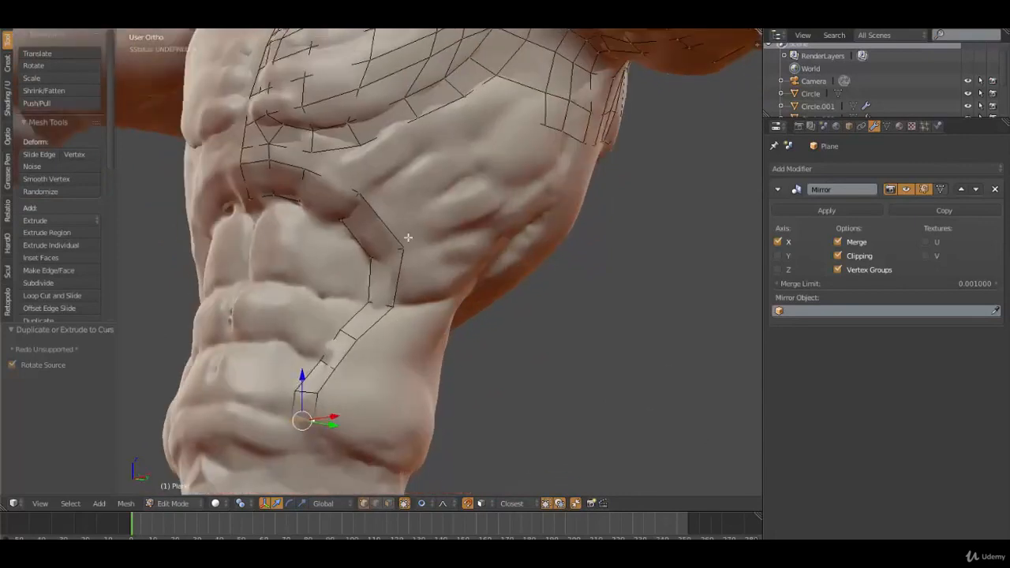
right_click(269, 158)
shift+right_click(270, 149)
key(f)
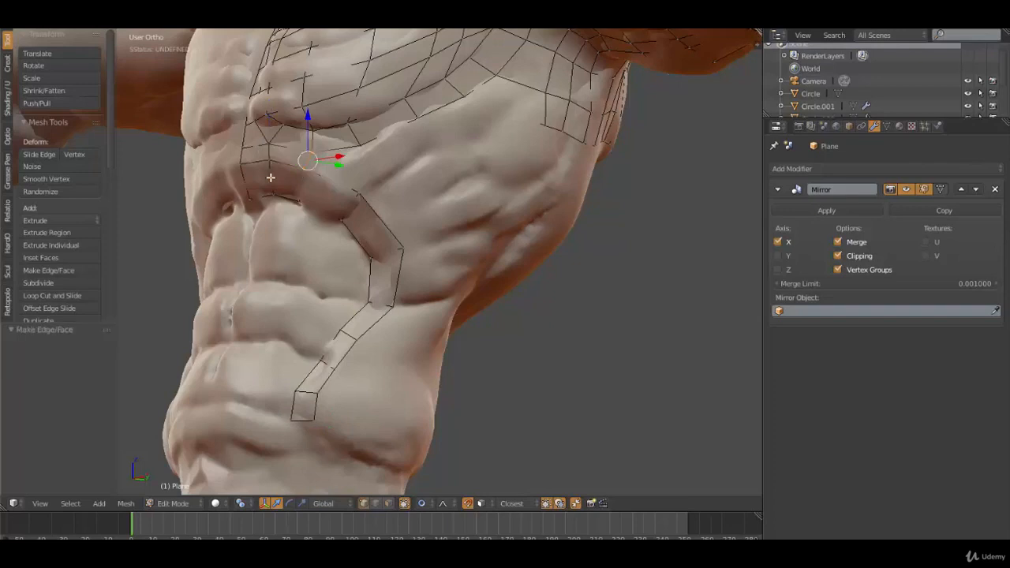
right_click(360, 172)
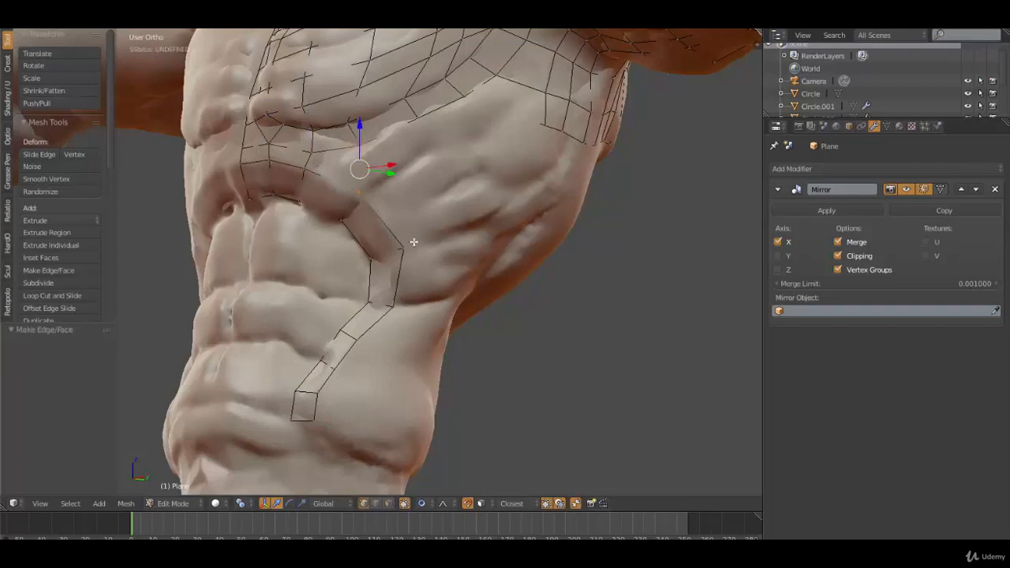
right_click(420, 125)
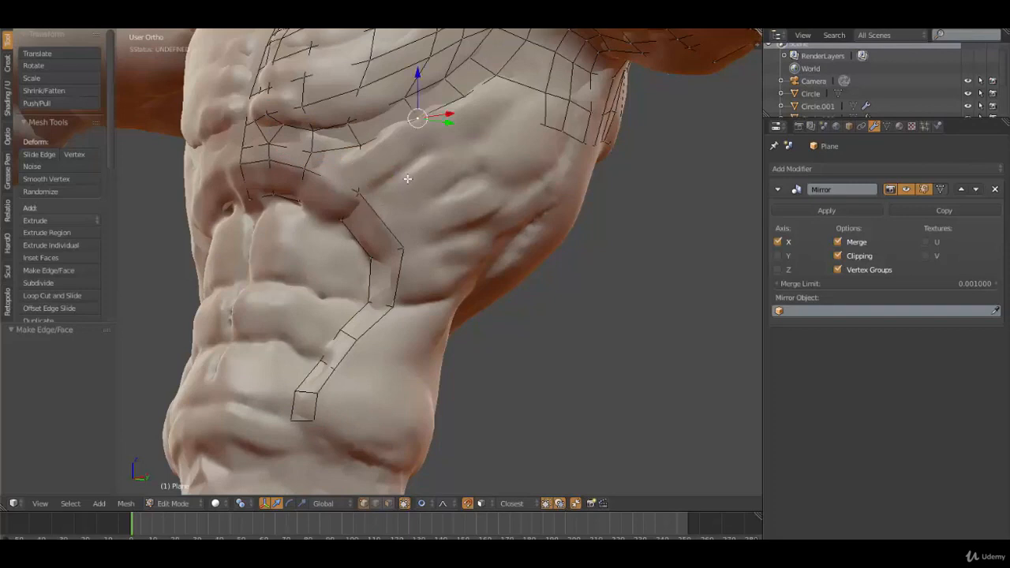
scroll(392, 184, up, 5)
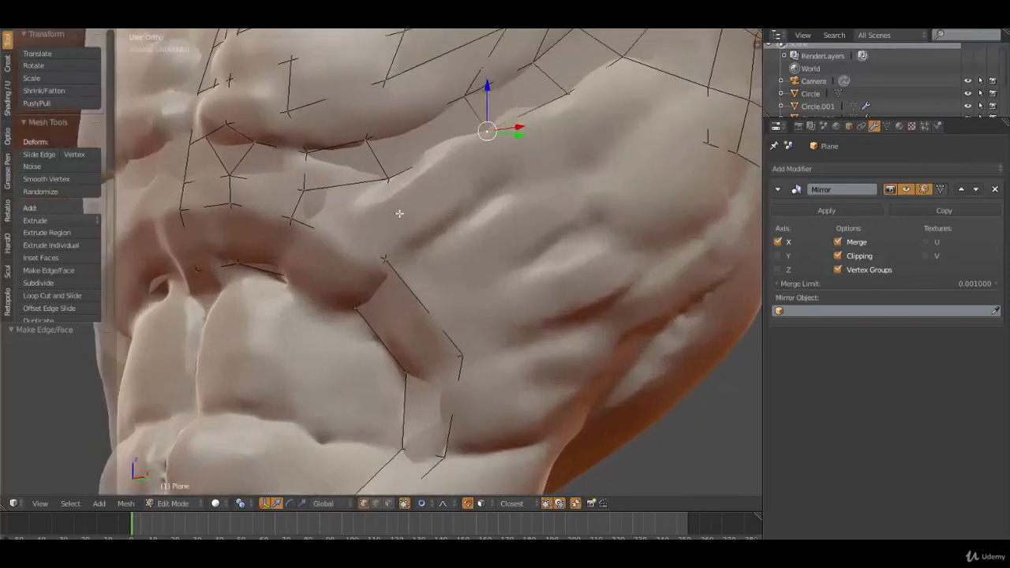
Step: Edge slide the loop beneath the chest, starting at the centerline, by a factor of 0.300
right_click(308, 188)
key(e)
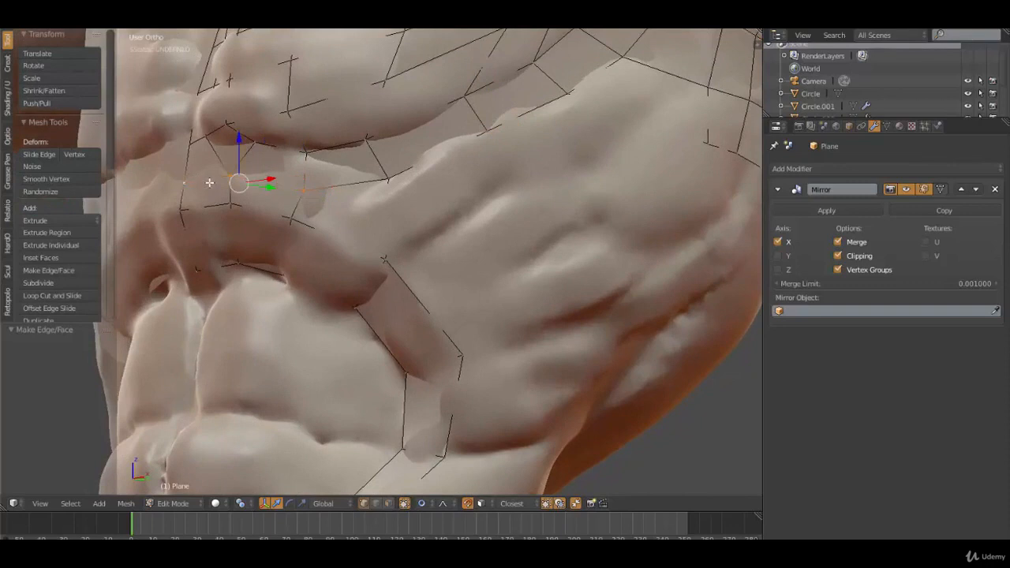
key(g)
key(g)
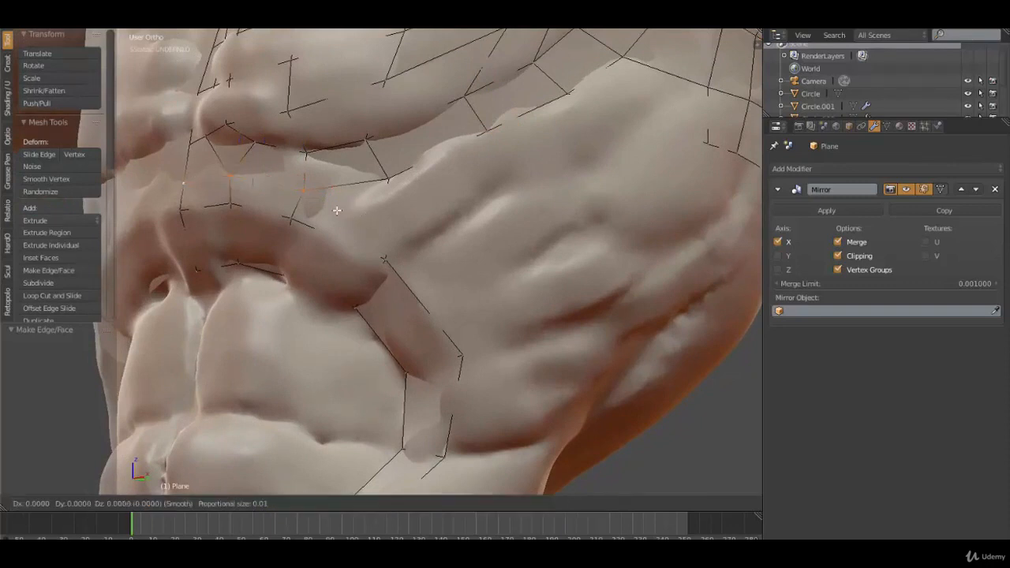
click(338, 200)
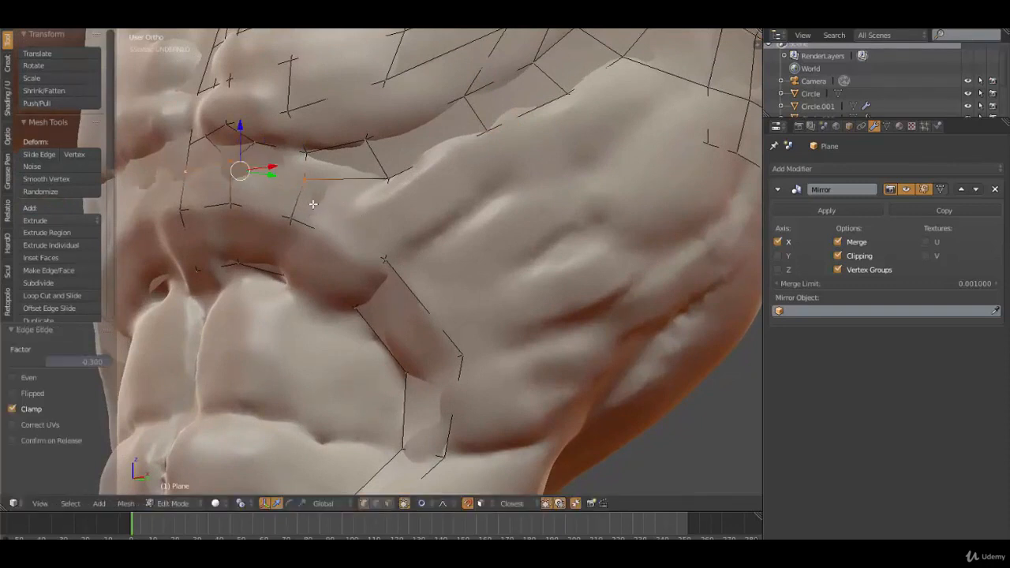
Step: Add one centred loop cut through the faces between the lower chest border and the rib arch
key(ctrl+r)
click(299, 200)
click(299, 200)
key(g)
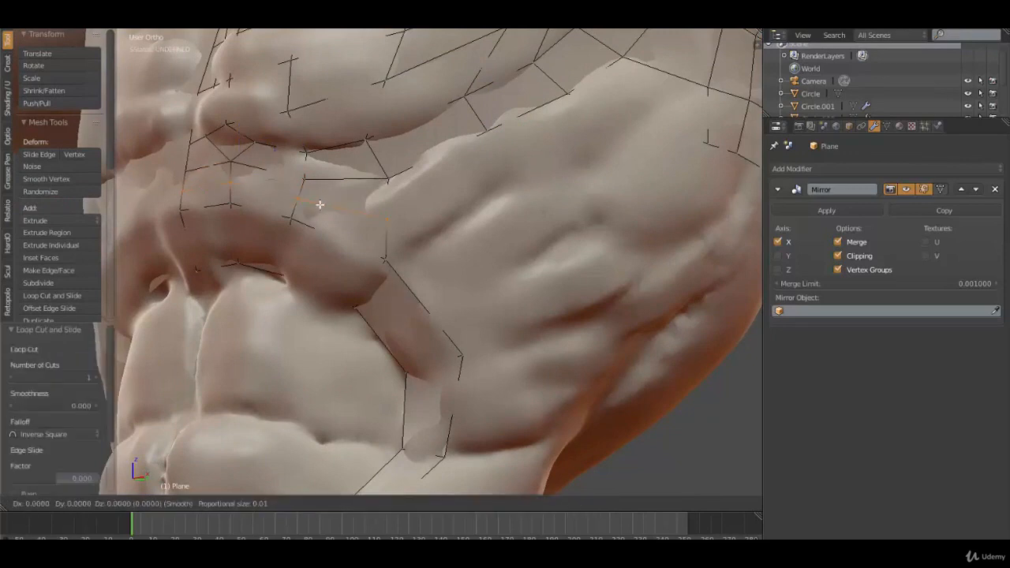
click(320, 205)
Step: Extrude the new loop's outer vertex sideways onto the ribs and fill the face between it and the chest border
right_click(401, 214)
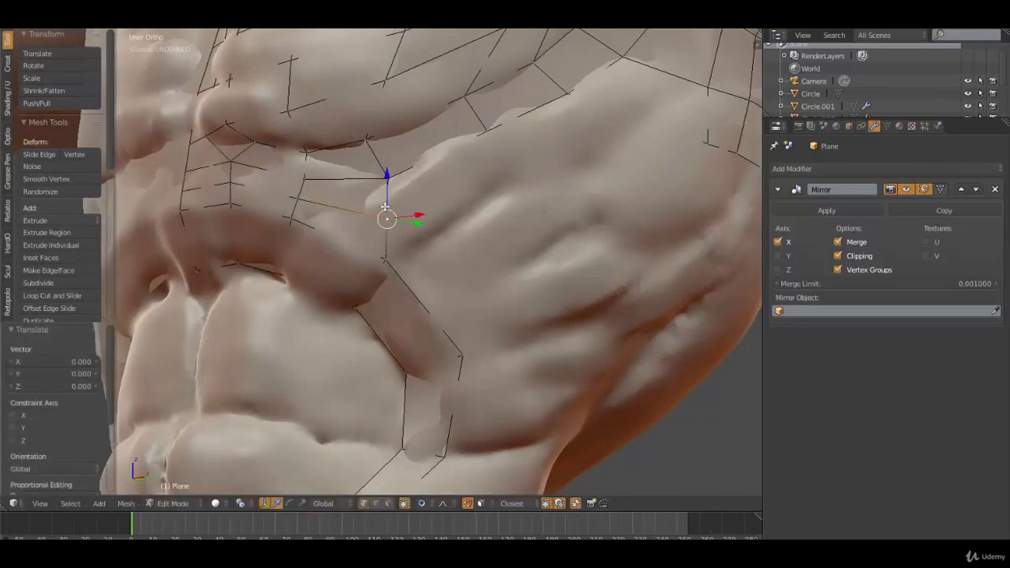
key(g)
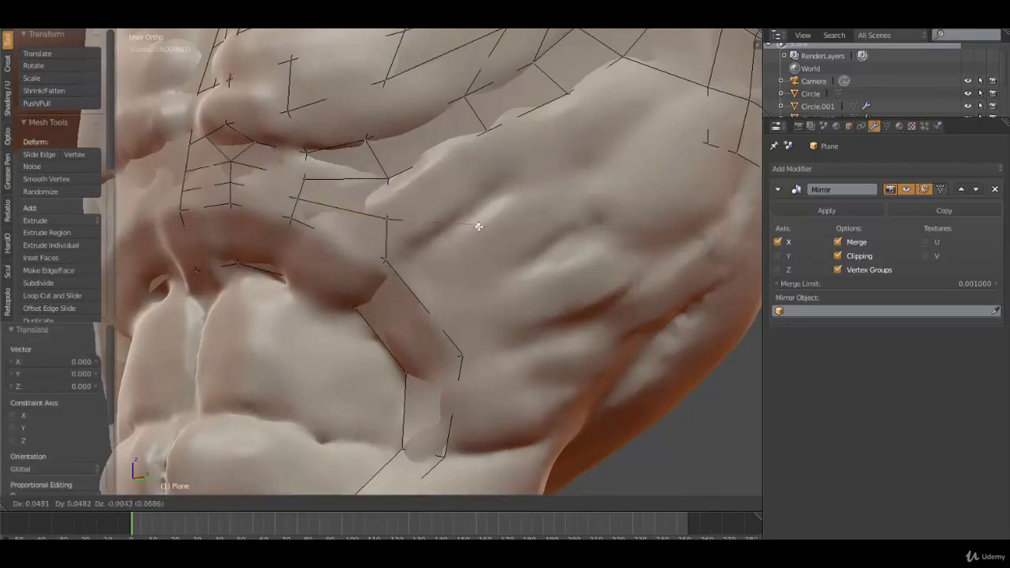
click(479, 227)
right_click(389, 189)
shift+right_click(385, 206)
key(f)
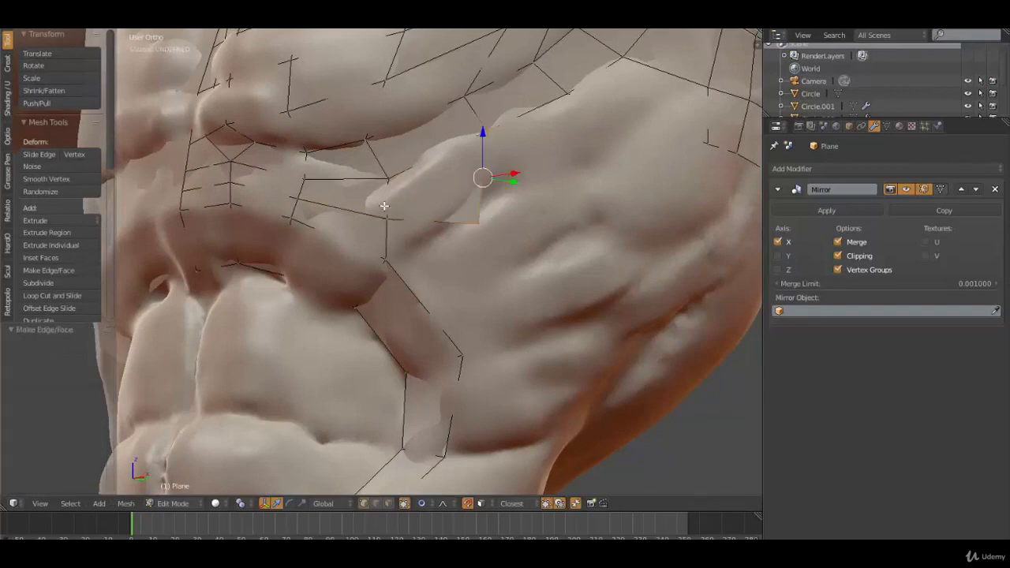
Step: Close the area below the new rib face against the rib arch strip and adjust the strip's outer corner vertex
right_click(386, 221)
shift+right_click(385, 254)
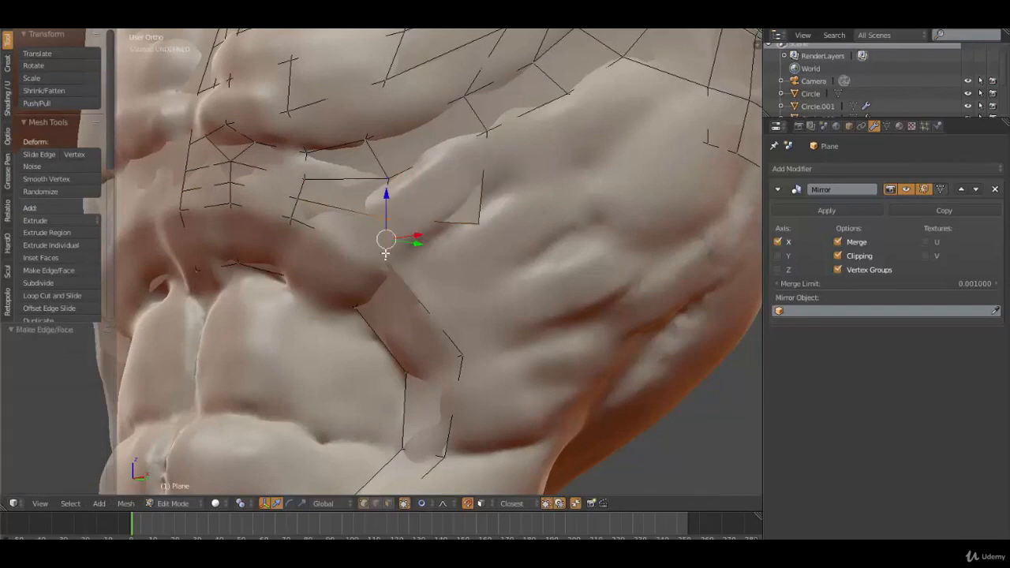
scroll(385, 254, down, 6)
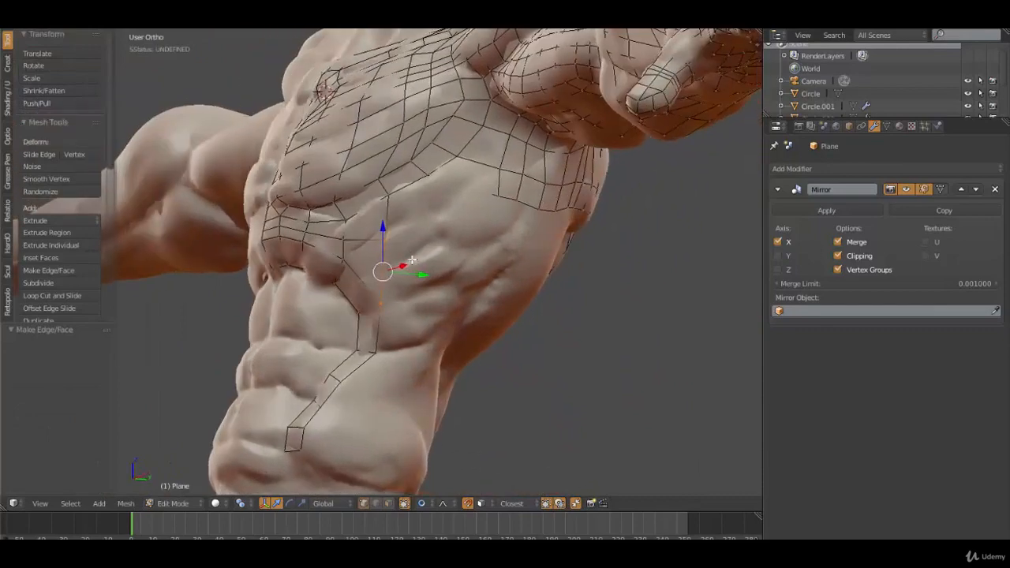
middle_drag(412, 259, 480, 254)
right_click(377, 305)
key(g)
click(387, 302)
Step: Add one centred loop cut across the rib arch strip beside the upper abdominals
key(ctrl+r)
click(385, 321)
right_click(385, 321)
Step: Edge slide the front vertical edges of the patch below the armpit by a factor of 0.300 toward the chest
right_click(460, 179)
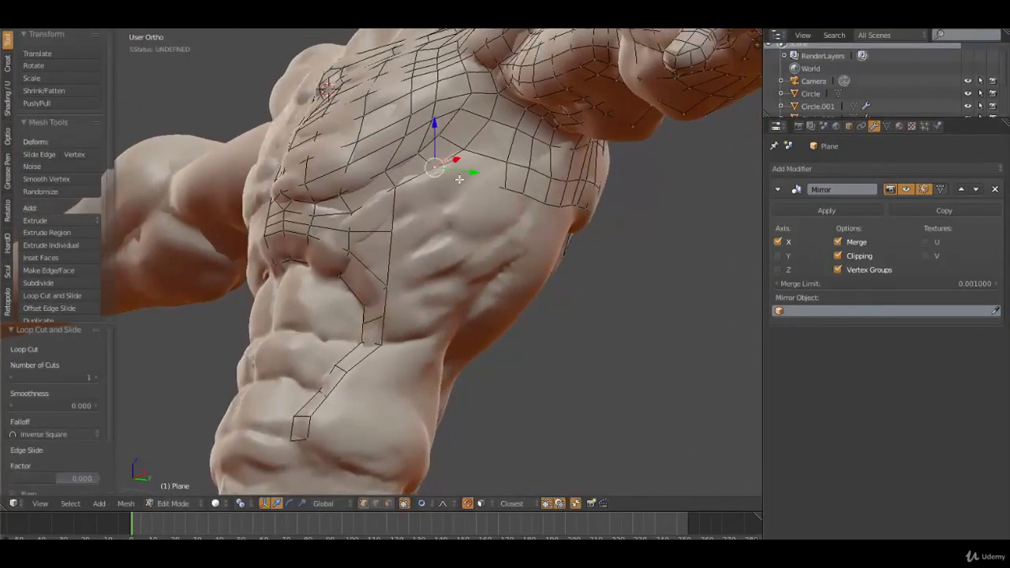
right_click(505, 186)
shift+right_click(509, 165)
shift+right_click(516, 135)
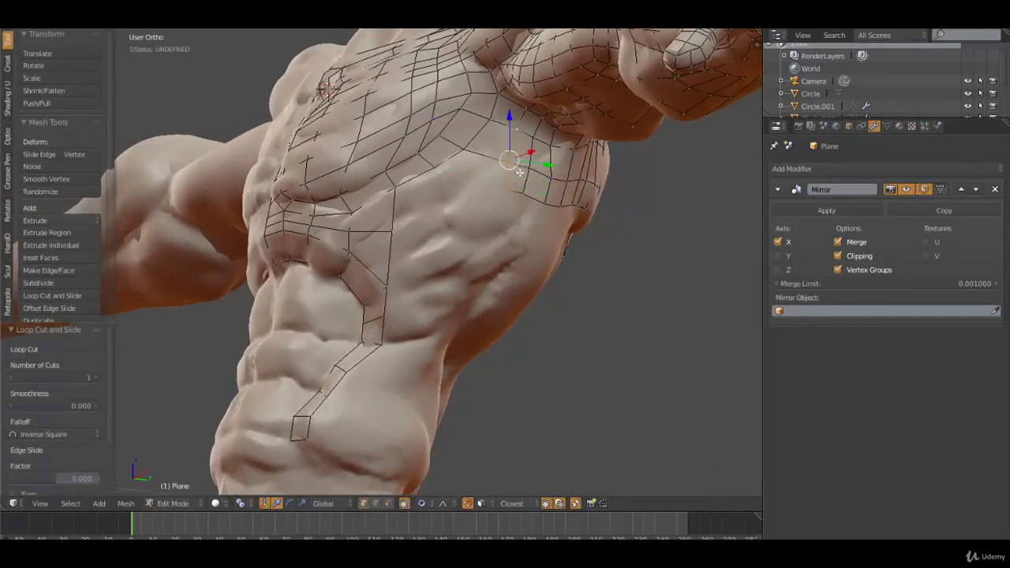
key(g)
key(g)
click(508, 191)
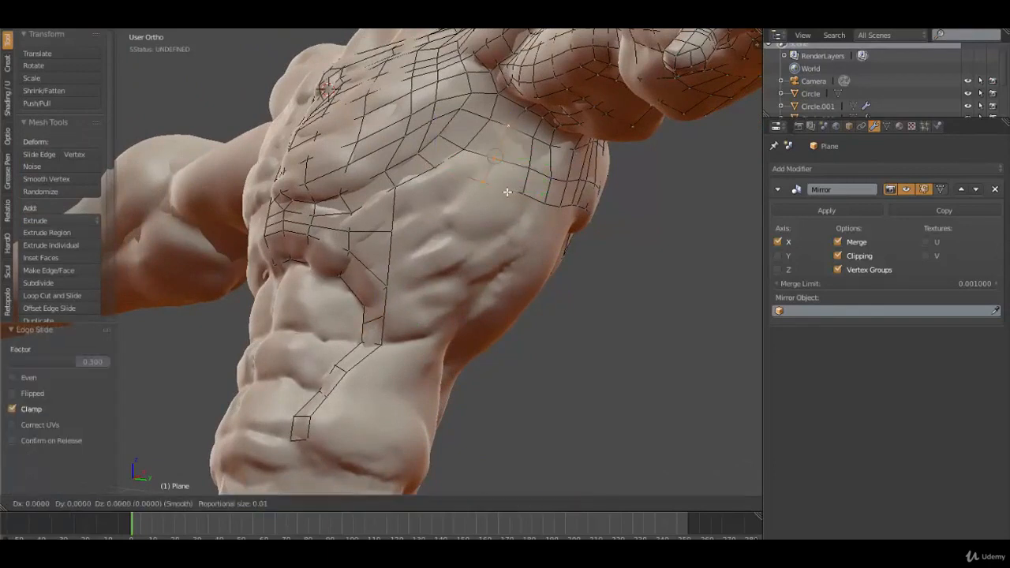
click(508, 191)
Step: Reposition the vertices along the lower border of the armpit patch to space its faces more evenly
right_click(491, 186)
key(g)
click(482, 184)
right_click(524, 189)
key(g)
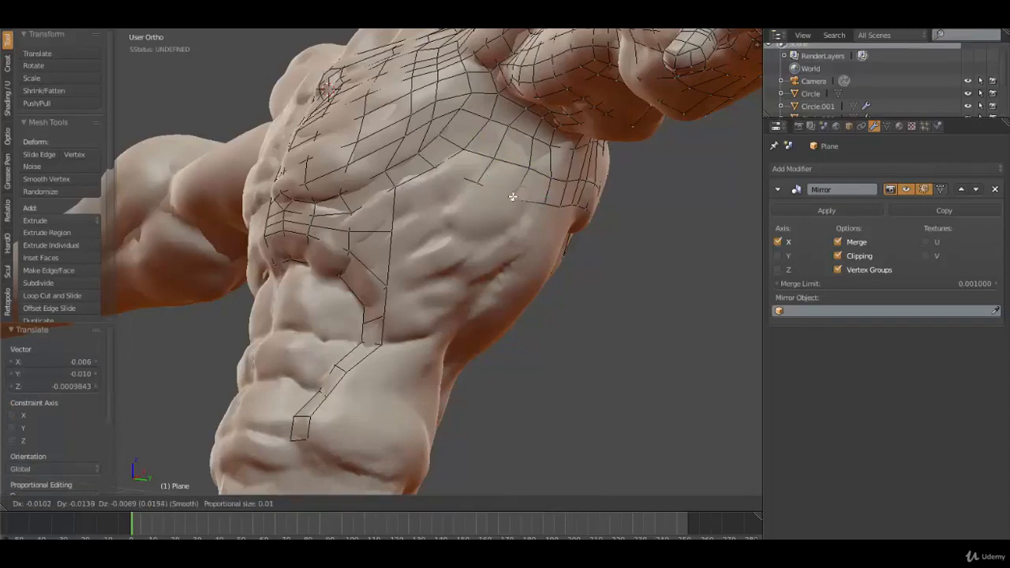
click(524, 167)
right_click(551, 203)
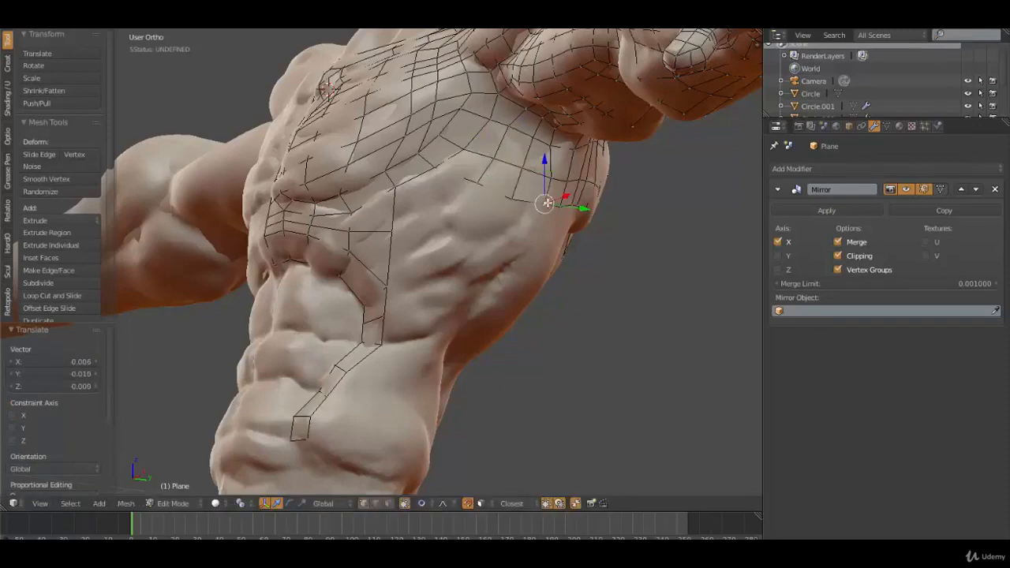
key(g)
click(539, 213)
right_click(550, 179)
key(g)
click(543, 178)
Step: Select the lower border edges from the chest to below the armpit and extrude them down over the ribs
middle_drag(537, 203, 428, 159)
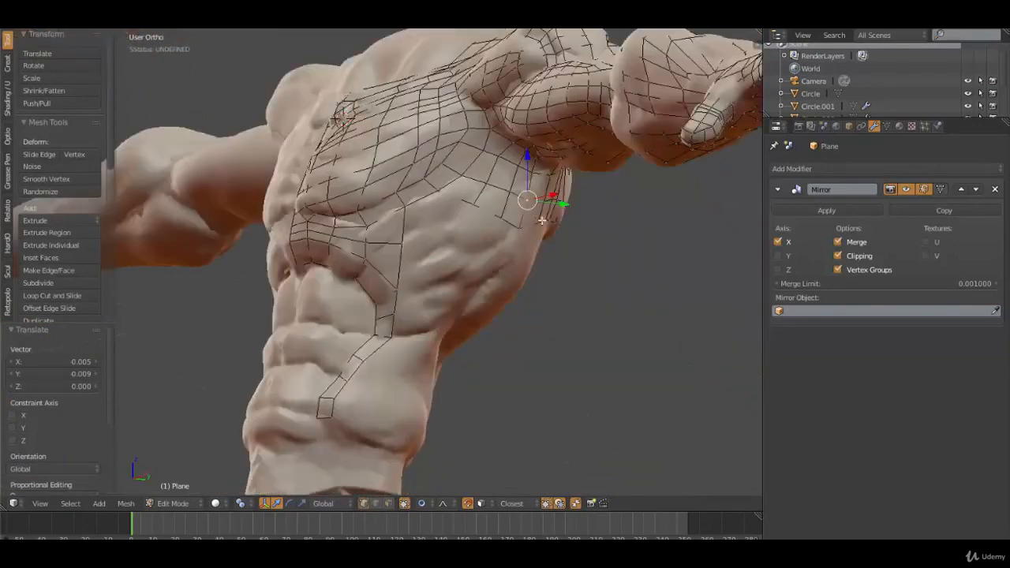
middle_drag(542, 220, 520, 177)
middle_drag(465, 194, 443, 206)
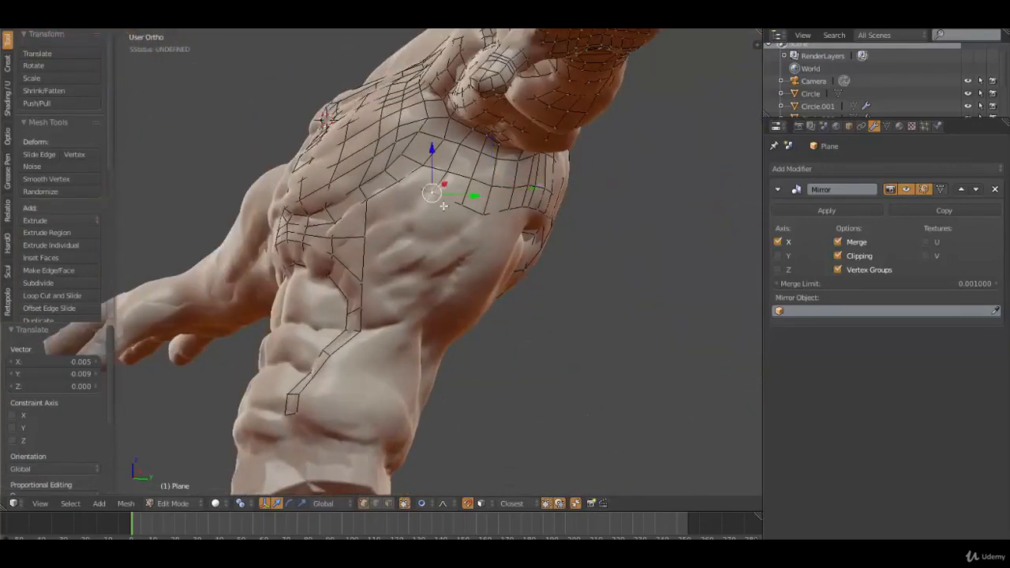
right_click(403, 185)
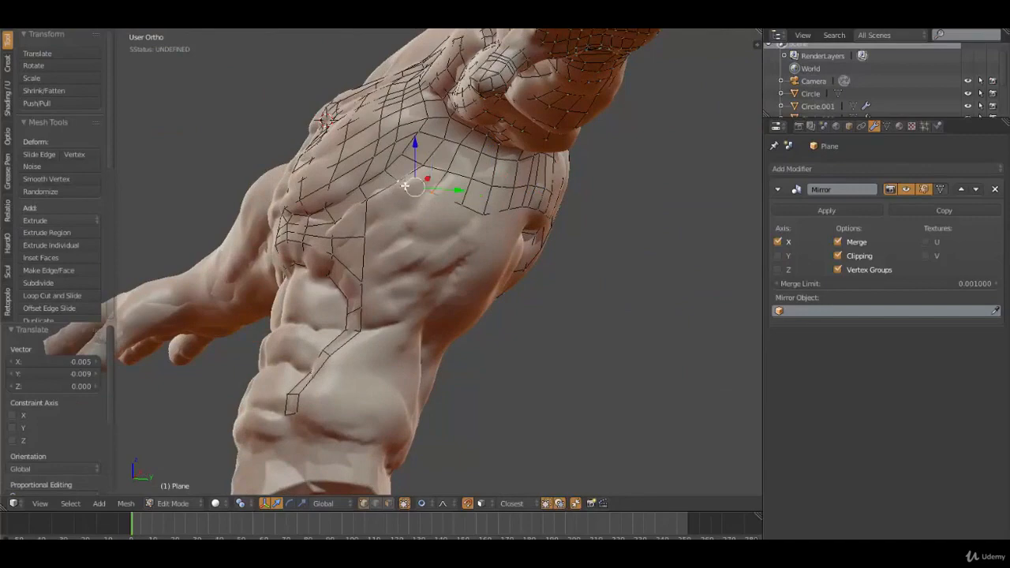
shift+right_click(467, 207)
shift+right_click(490, 218)
shift+right_click(508, 208)
middle_drag(515, 216, 422, 225)
key(g)
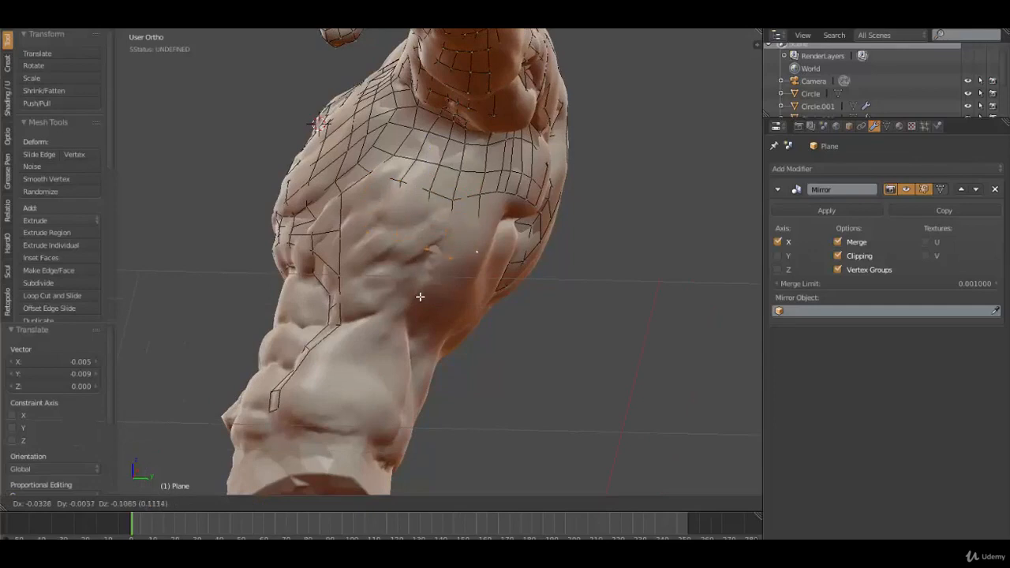
click(416, 292)
Step: Flatten the extruded rib row along the Z axis and move it slightly up
key(s)
key(z)
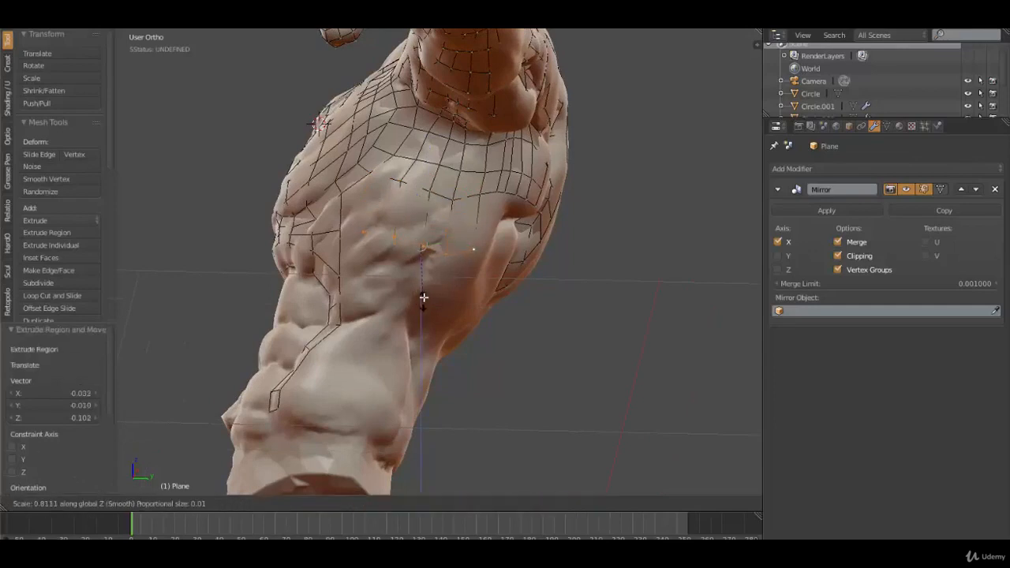
click(424, 291)
key(g)
click(423, 281)
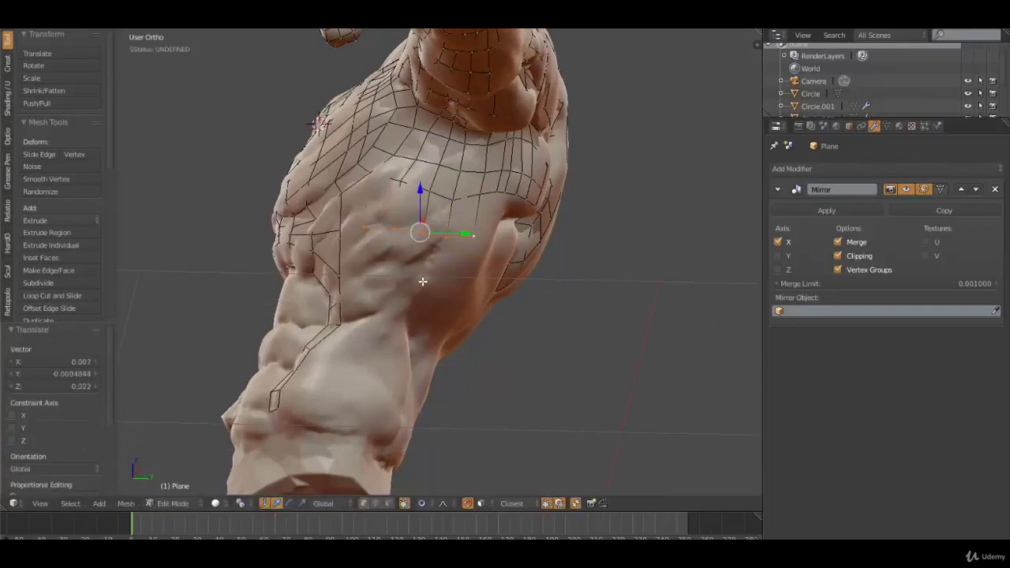
Step: Extrude a second row down the side ribs, scale it to 0.798 and shift it toward the front
key(e)
click(419, 319)
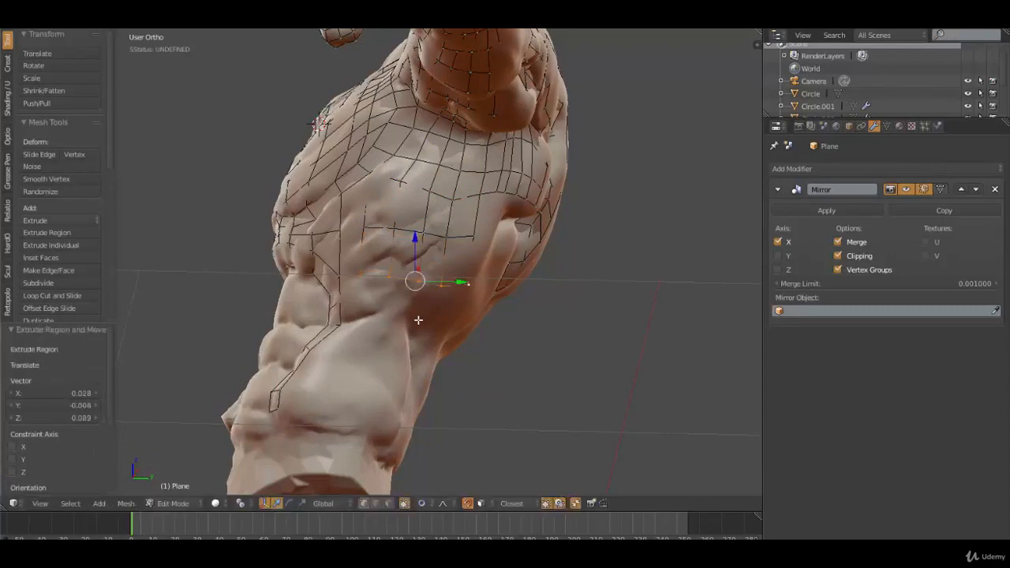
key(s)
click(449, 324)
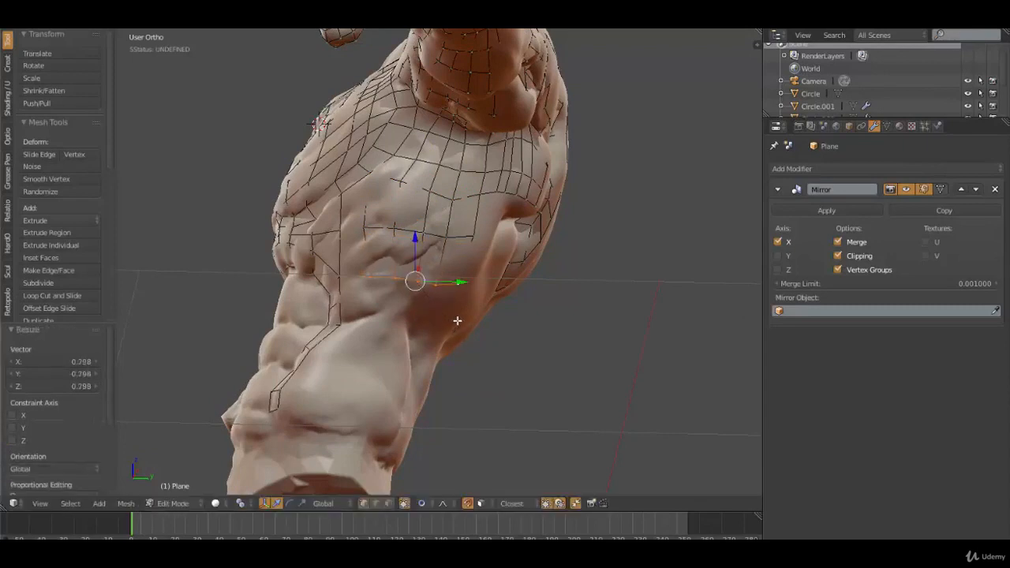
key(g)
click(446, 322)
Step: Extrude a third row down to the waist, scale it narrower and shift it toward the abdominals
key(e)
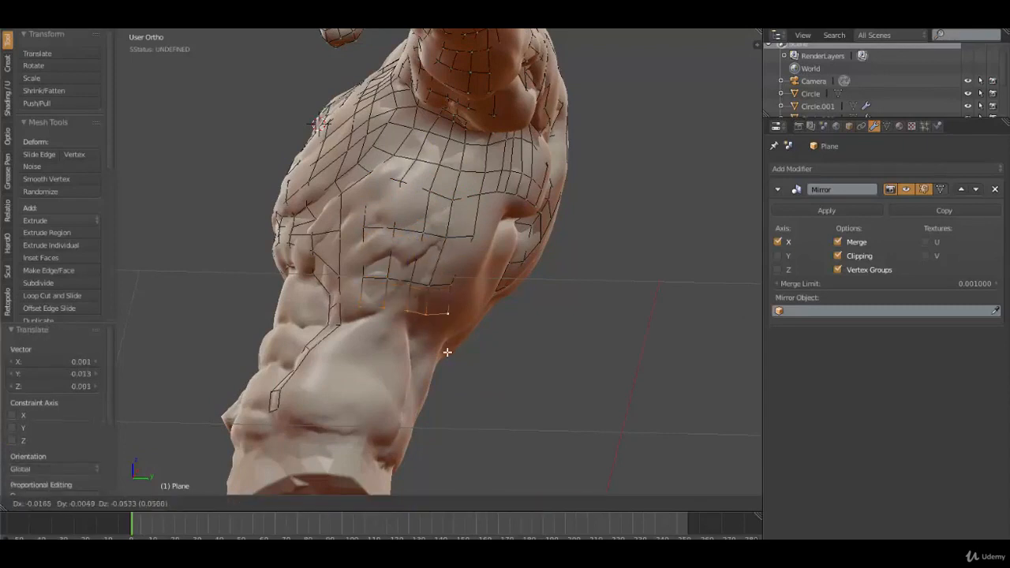
click(446, 357)
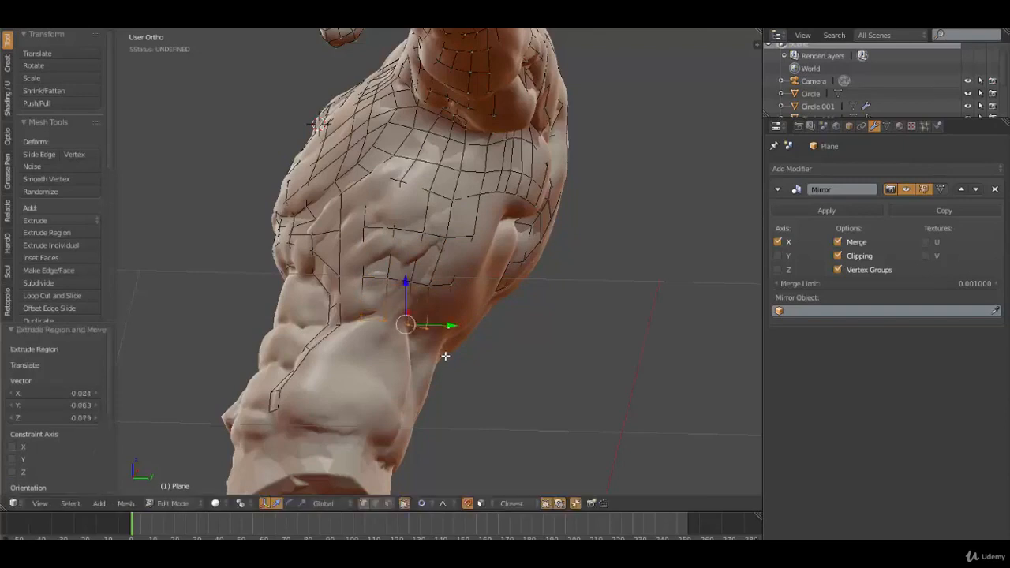
key(s)
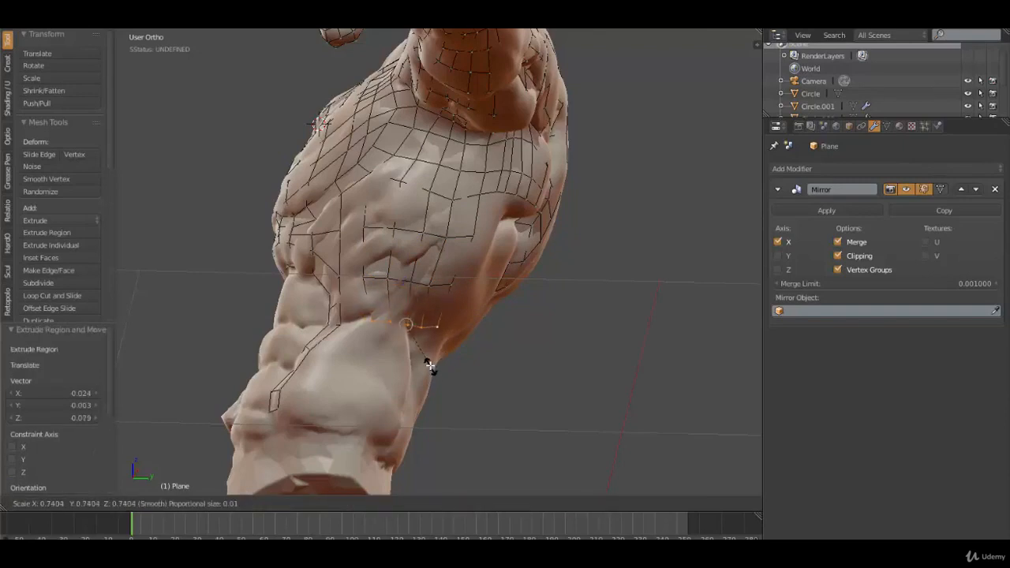
click(428, 362)
key(g)
click(426, 361)
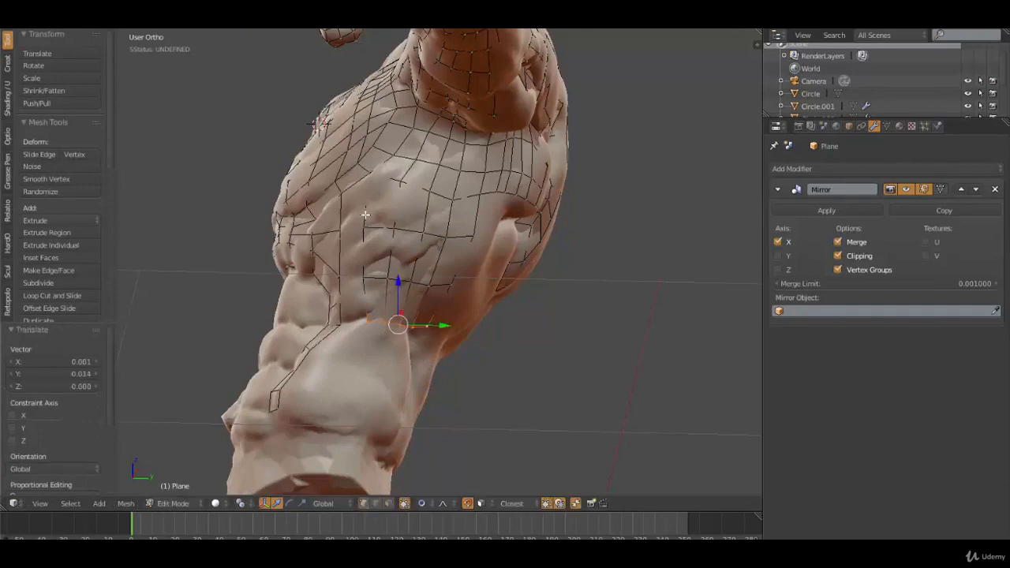
Step: Fill two faces in the gap between the abdominal arch strip and the side rib columns
middle_drag(384, 332, 407, 221)
shift+right_click(407, 224)
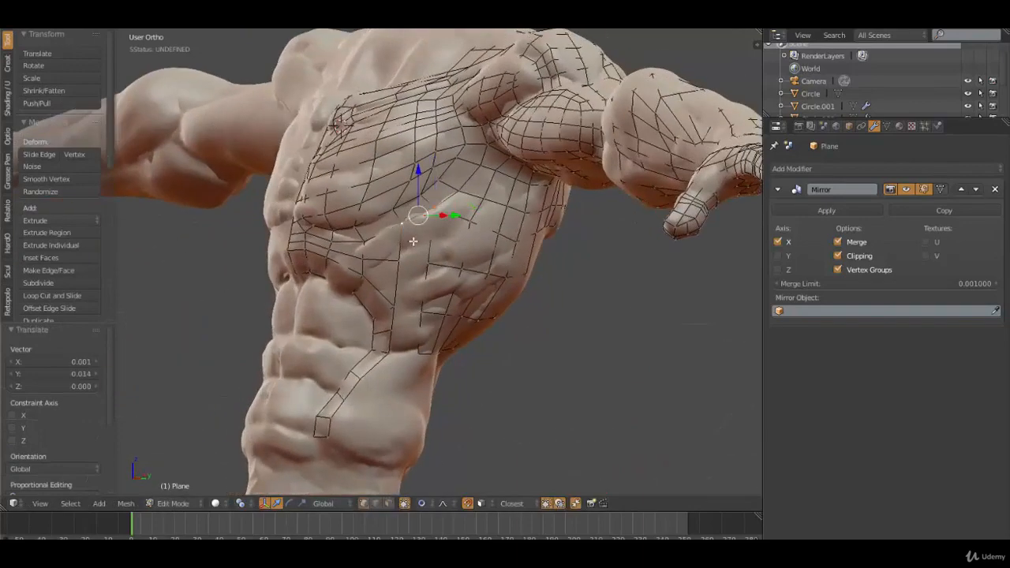
key(f)
key(f)
middle_drag(432, 299, 395, 296)
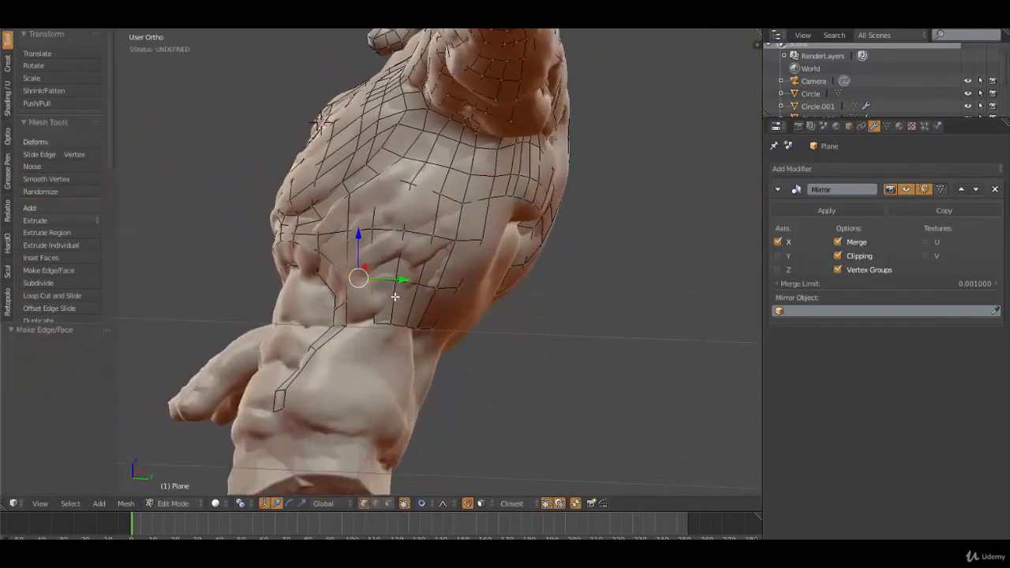
Step: Add one loop cut across the lowest rib row and fill the remaining gap beside the rib arch with faces
key(ctrl+r)
click(404, 301)
click(405, 303)
right_click(374, 281)
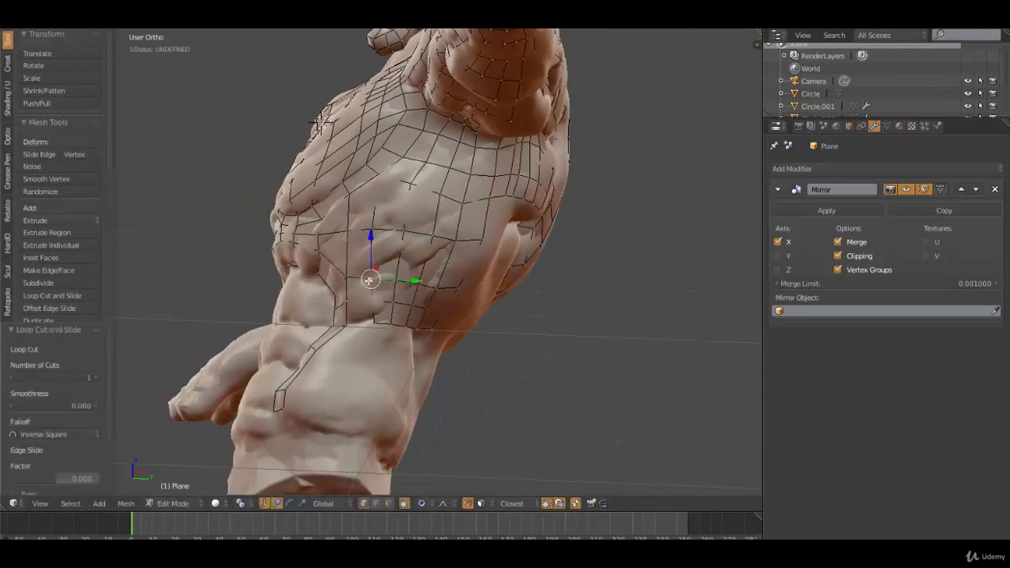
shift+right_click(352, 277)
key(f)
key(f)
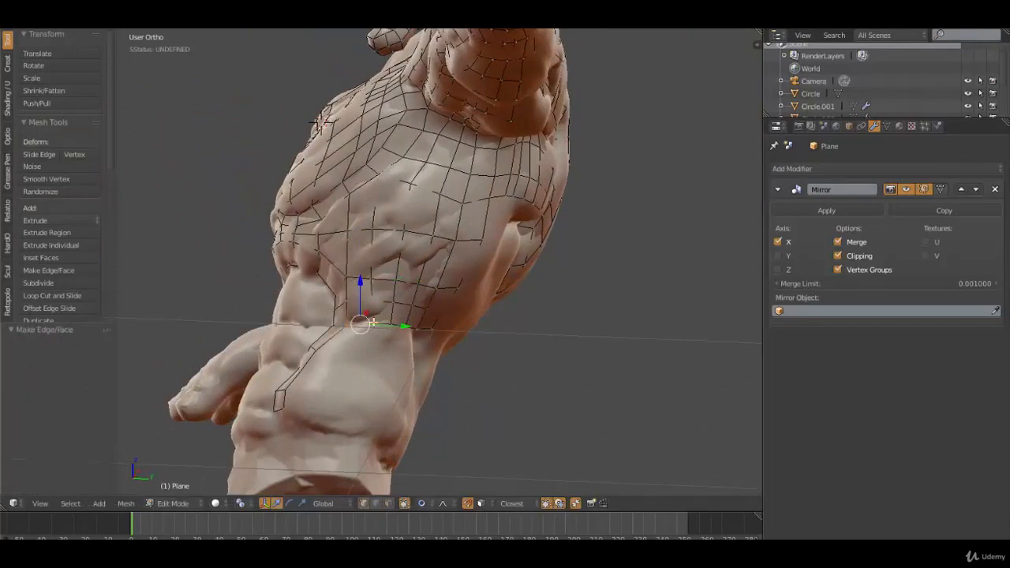
Step: Move the front vertices of the lower rib border up onto the edge of the rib cage
middle_drag(372, 332, 399, 360)
scroll(404, 371, up, 3)
right_click(400, 396)
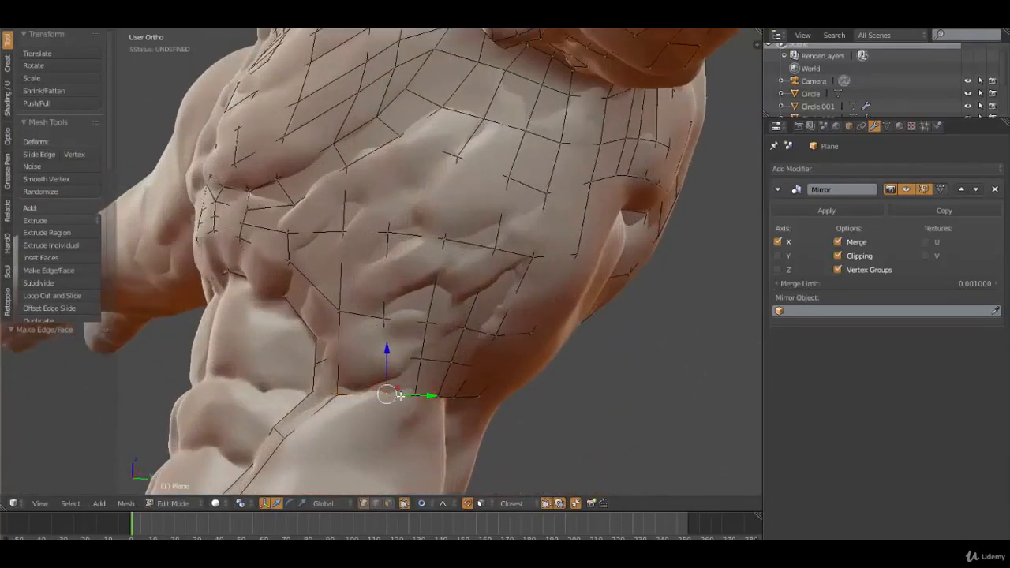
key(g)
click(410, 403)
right_click(415, 401)
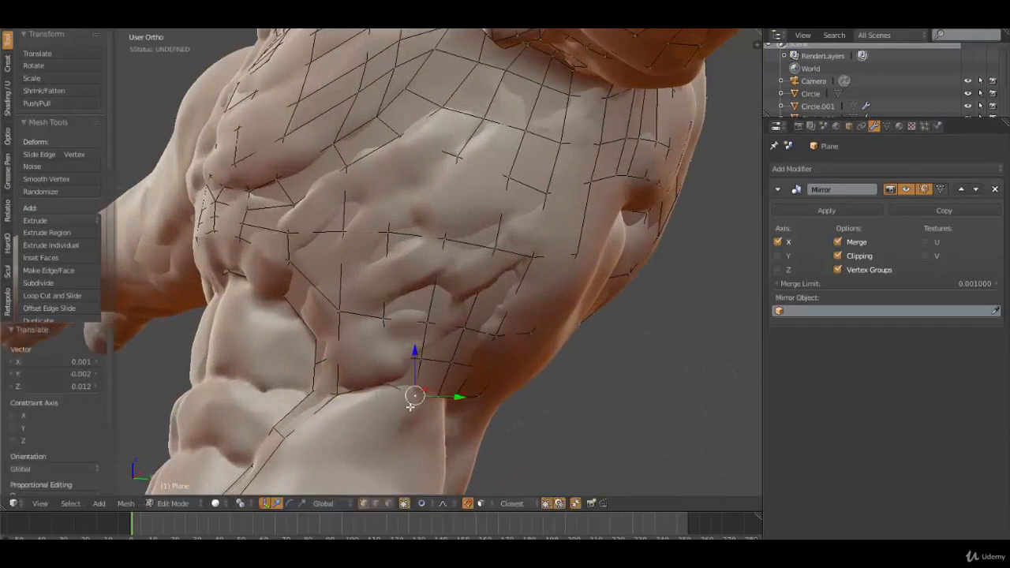
key(g)
scroll(413, 397, down, 9)
click(414, 396)
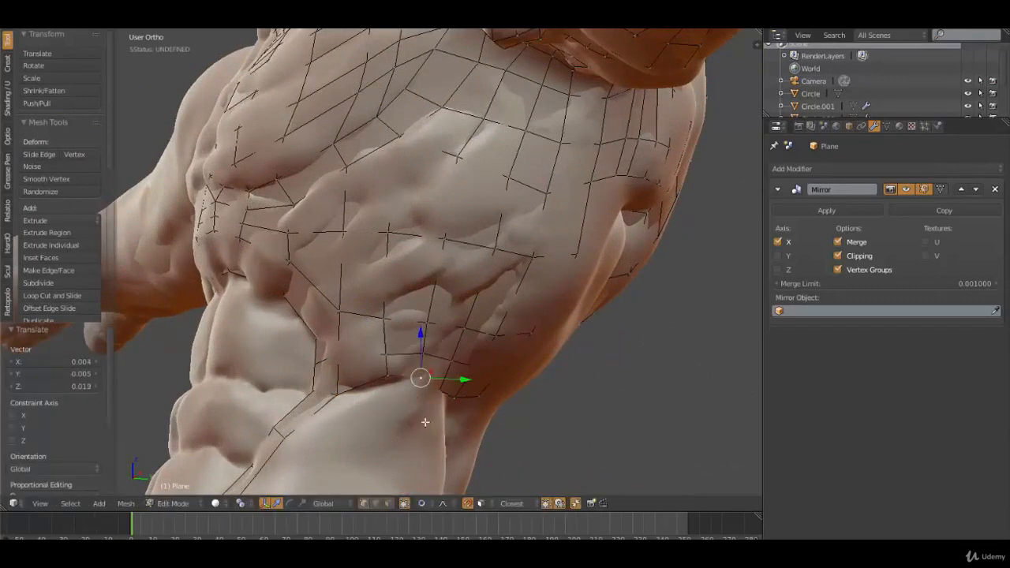
Step: Reposition the remaining lower border vertices so the edge follows the rib cage arch above the oblique toward the back
middle_drag(424, 421, 401, 374)
right_click(371, 357)
key(g)
click(365, 374)
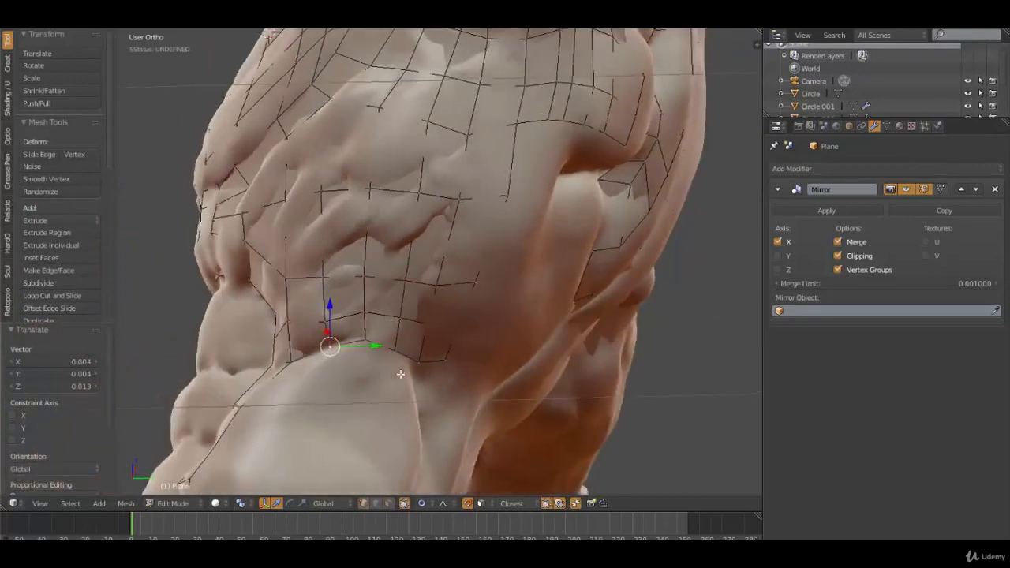
right_click(398, 356)
key(g)
click(410, 360)
right_click(413, 360)
key(g)
click(410, 360)
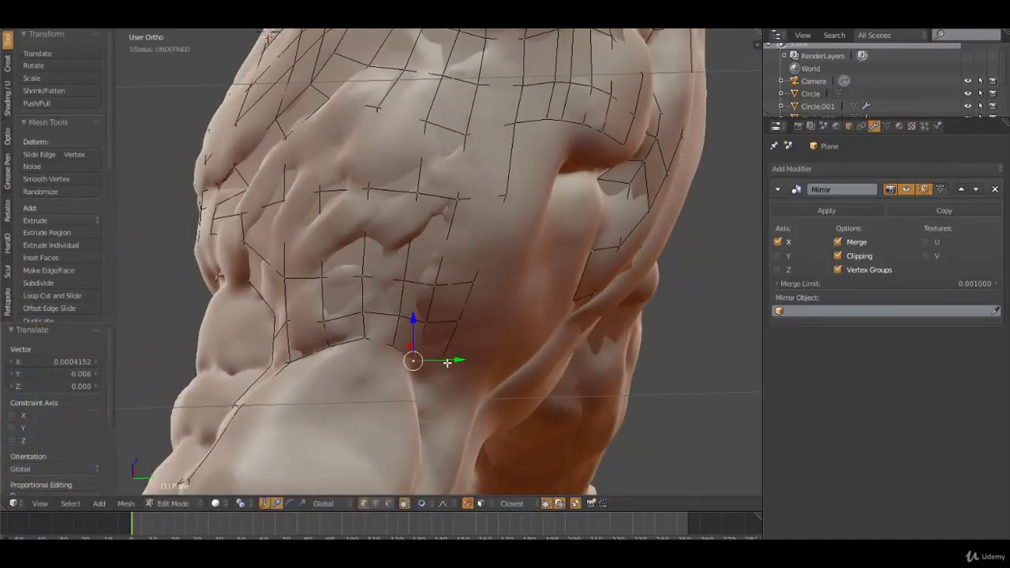
right_click(447, 362)
key(g)
scroll(441, 381, up, 5)
click(432, 363)
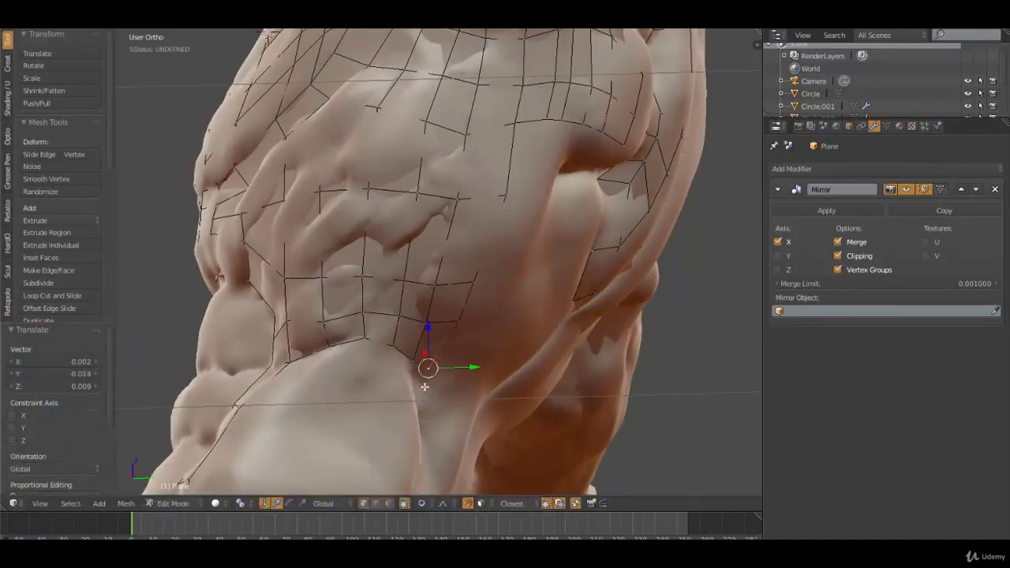
Step: Examine the torso from the side, back and front and trace the oblique's border along the abdominal strip's outer vertices
middle_drag(429, 360, 352, 336)
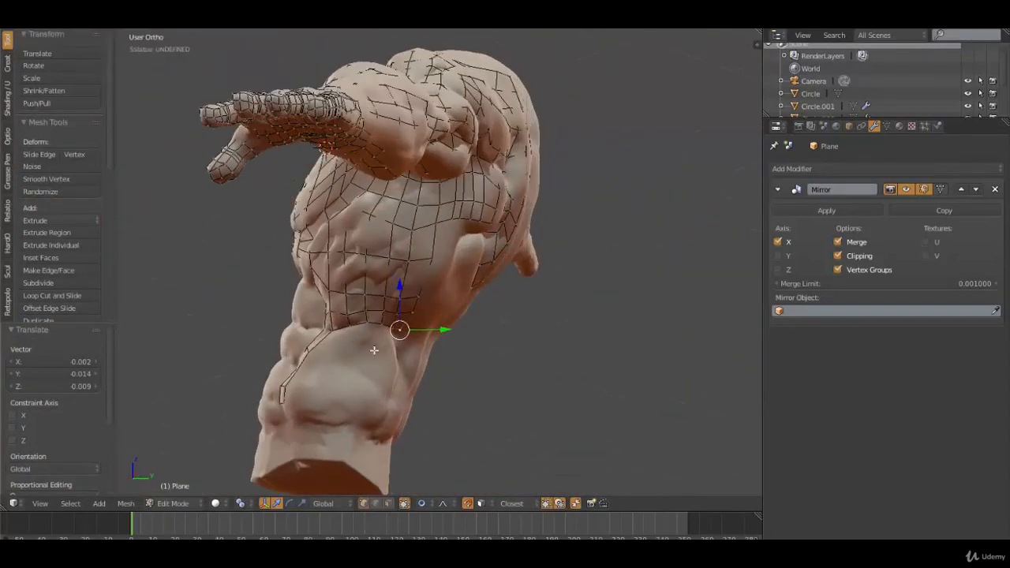
middle_drag(355, 410, 292, 394)
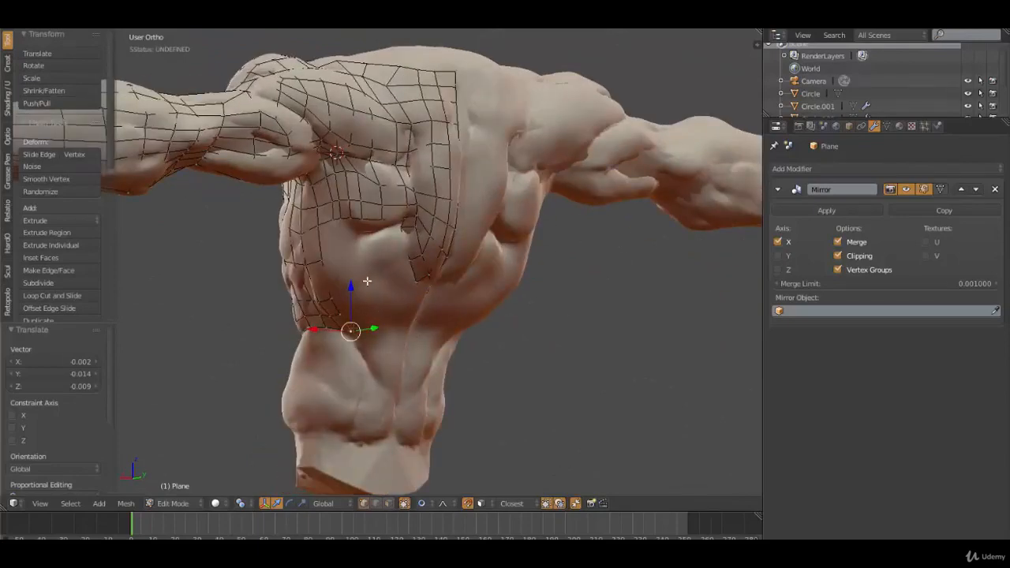
middle_drag(367, 281, 470, 163)
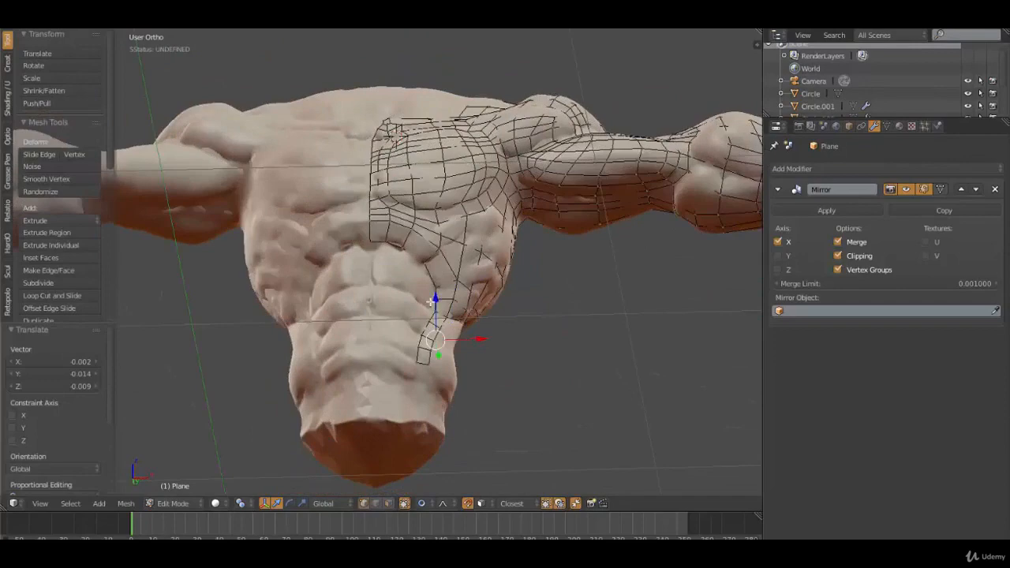
middle_drag(431, 303, 399, 387)
scroll(400, 387, up, 3)
middle_drag(422, 424, 360, 366)
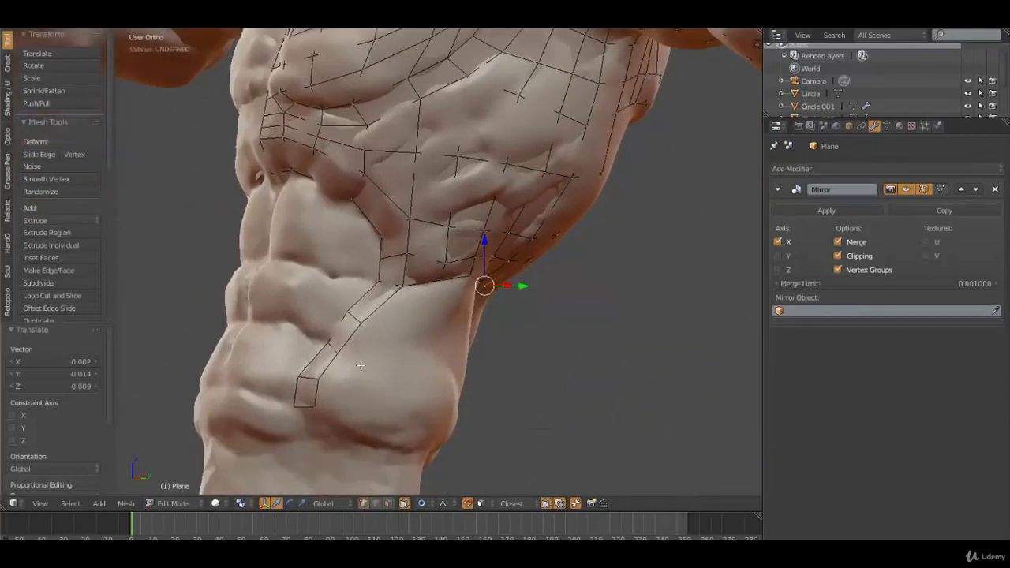
right_click(312, 403)
shift+right_click(322, 386)
shift+right_click(341, 360)
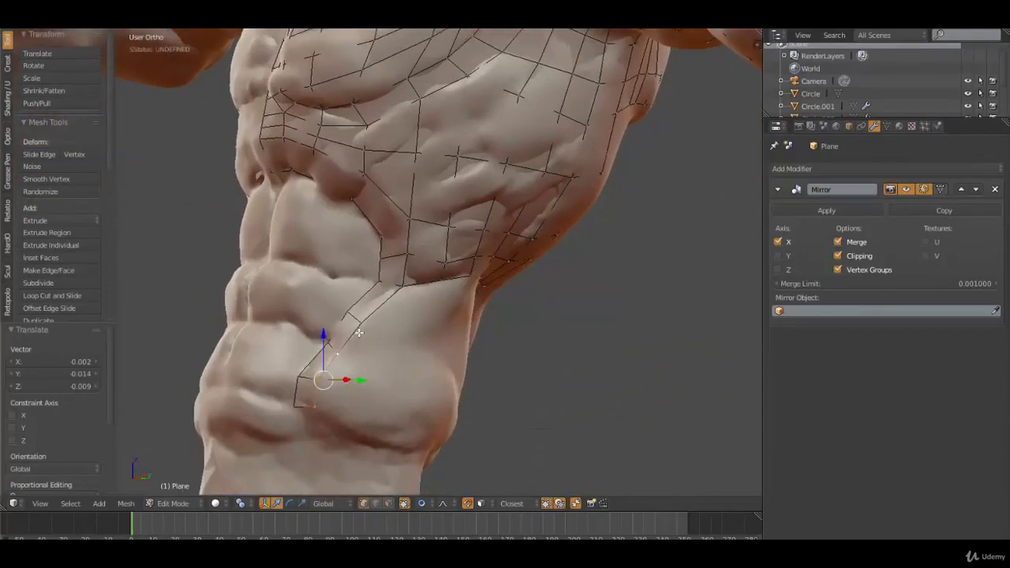
shift+right_click(361, 329)
shift+right_click(378, 314)
shift+right_click(398, 293)
shift+right_click(389, 310)
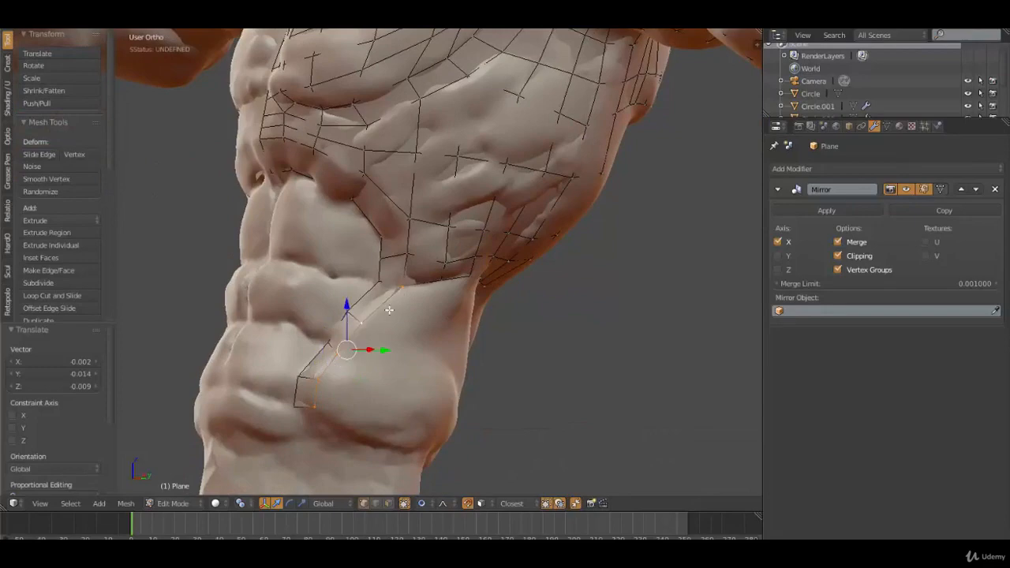
shift+right_click(434, 287)
Step: Move the rearmost corner vertex of the lower rib border slightly down along the oblique's upper edge
middle_drag(460, 298, 364, 276)
right_click(374, 257)
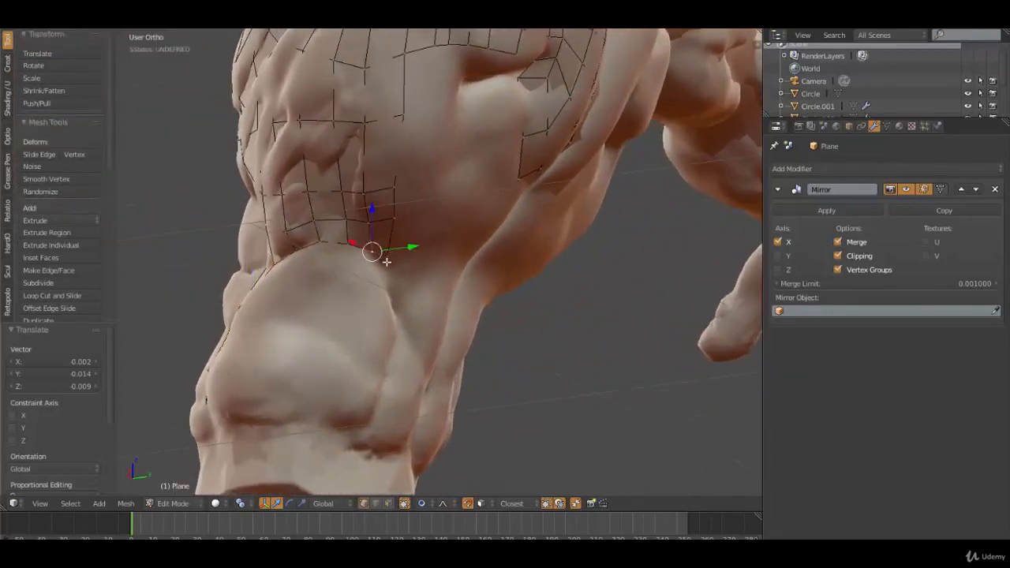
right_click(390, 253)
key(g)
click(392, 268)
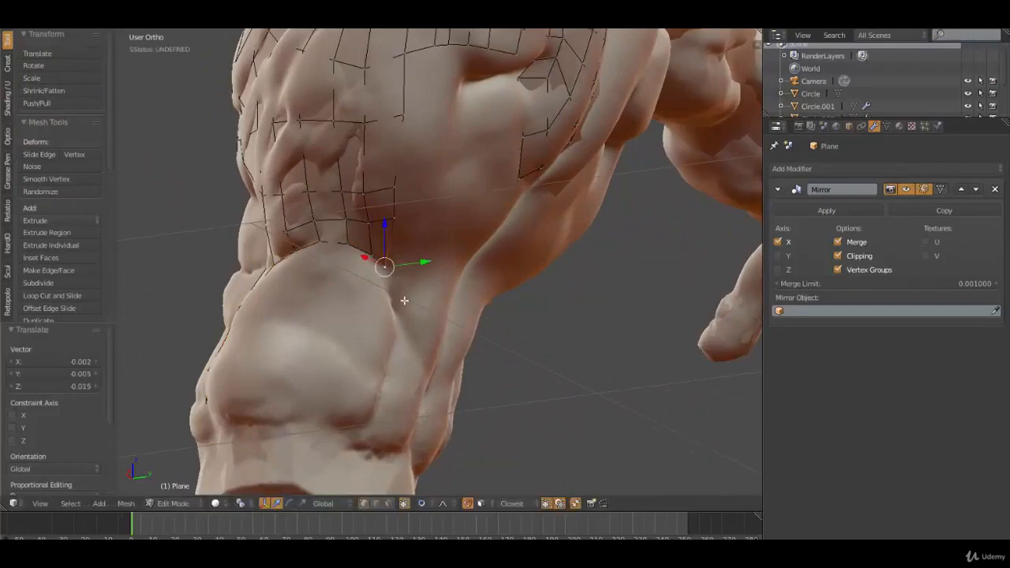
Step: Extrude the outer edge of the abdominal strip's lowest face backward across the oblique in three segments
middle_drag(405, 302, 327, 348)
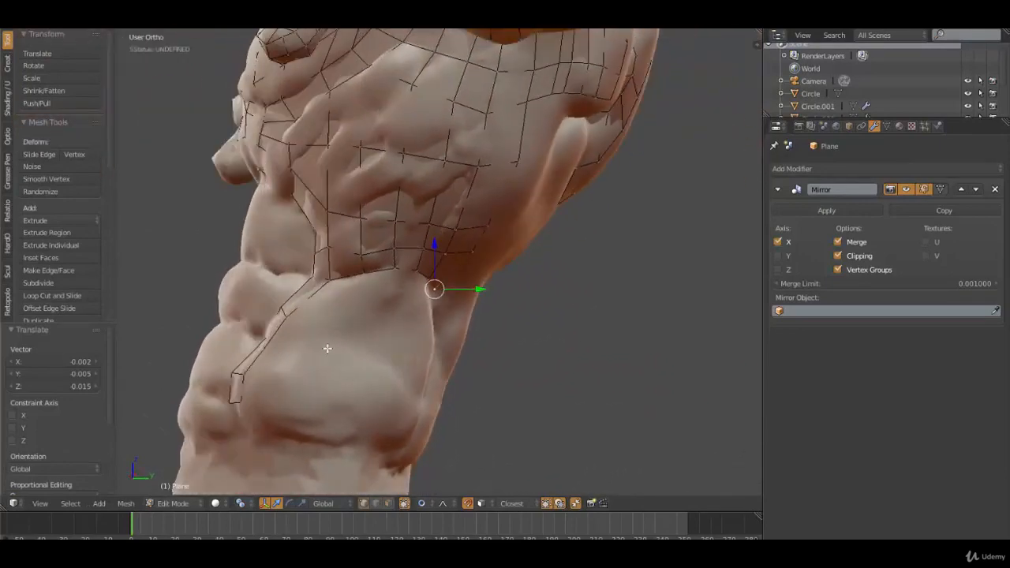
right_click(242, 391)
key(g)
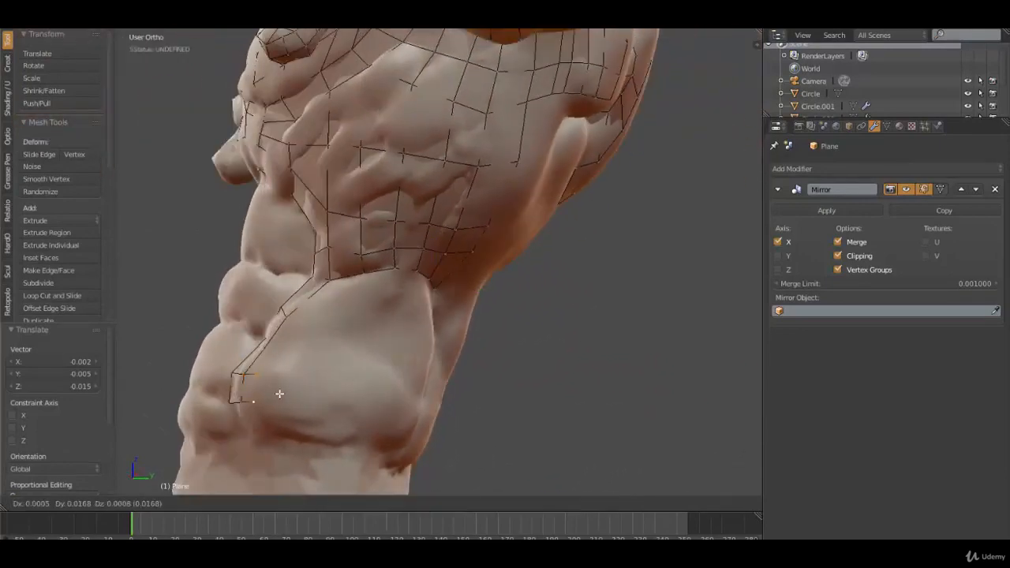
click(288, 394)
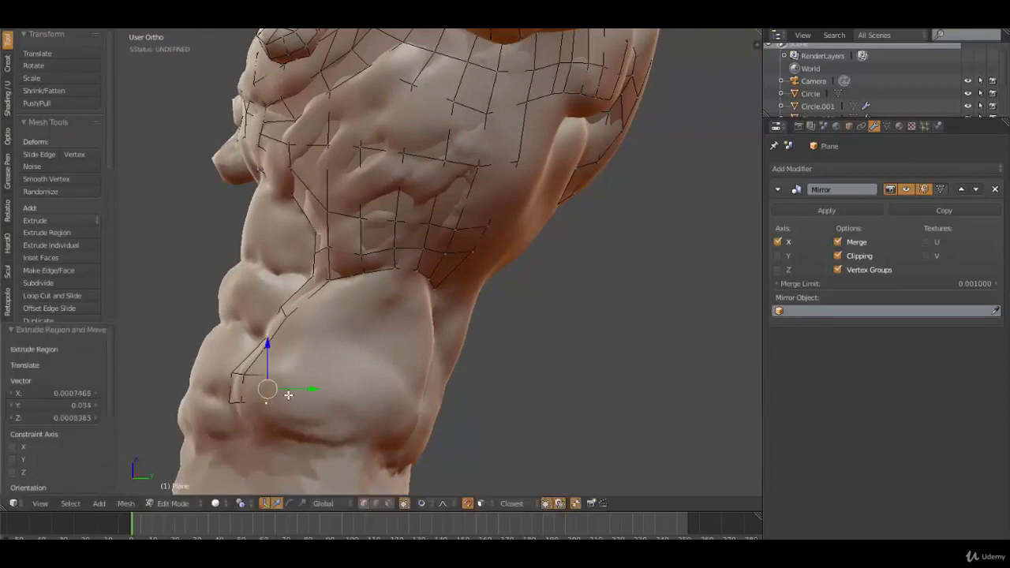
key(e)
click(344, 400)
key(e)
click(420, 410)
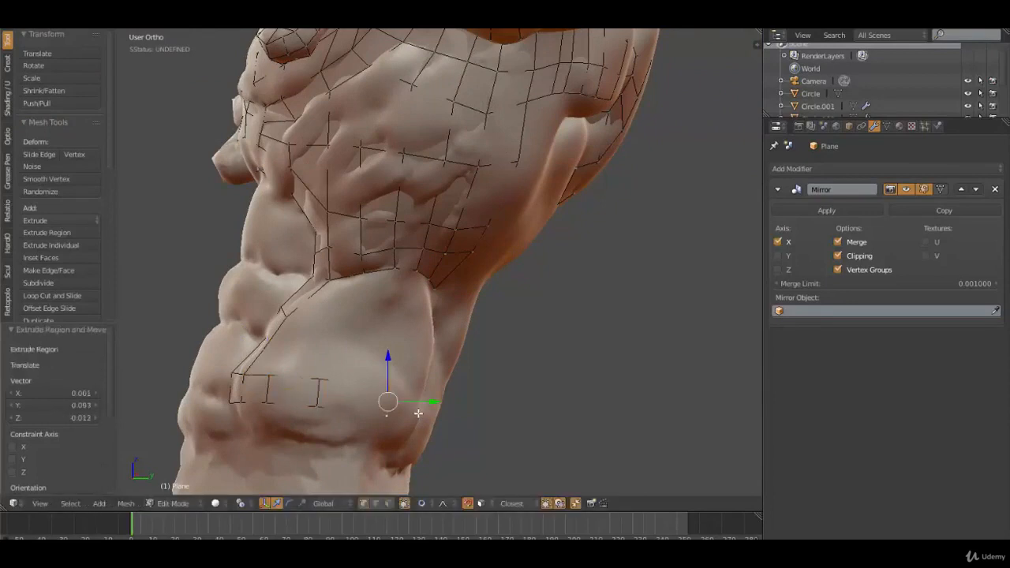
Step: Extrude the oblique band two more segments around toward the lower back
middle_drag(420, 413, 303, 390)
key(e)
click(342, 392)
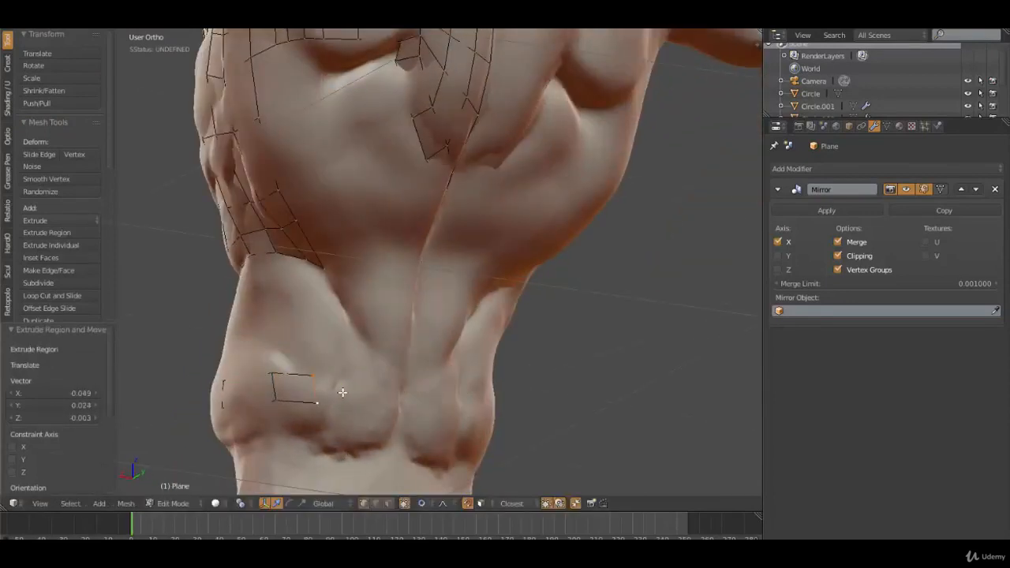
key(e)
click(352, 391)
Step: Move the upper end vertex of the band toward the spine and shift the preceding edge back toward the side
right_click(332, 372)
key(g)
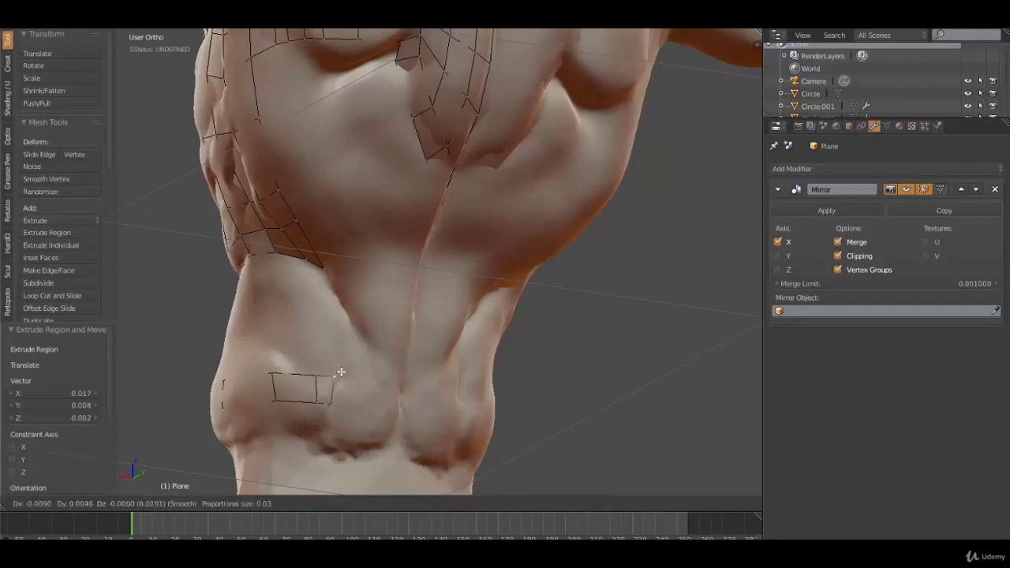
click(340, 375)
alt+right_click(318, 388)
key(g)
key(g)
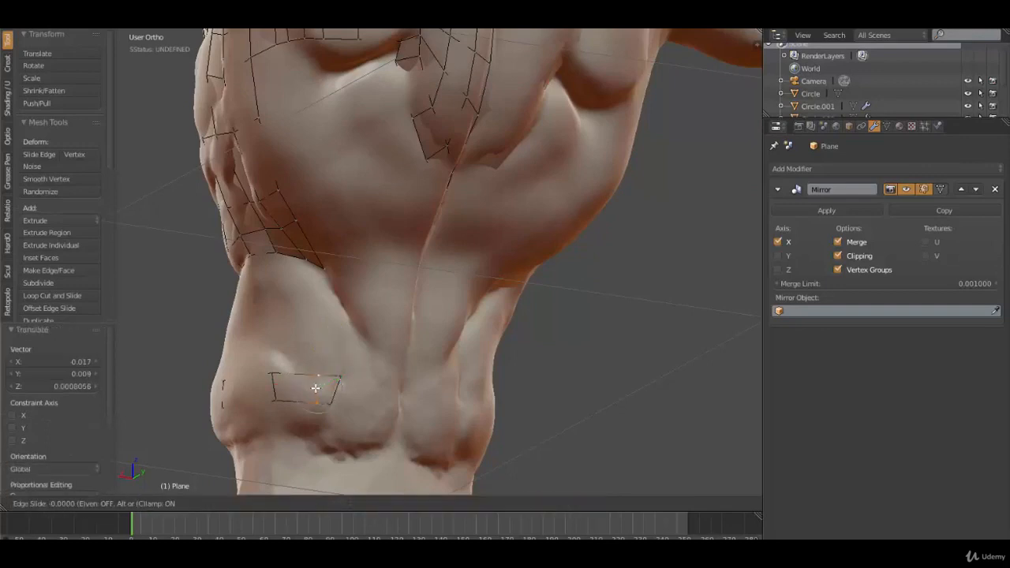
click(310, 388)
key(g)
click(311, 386)
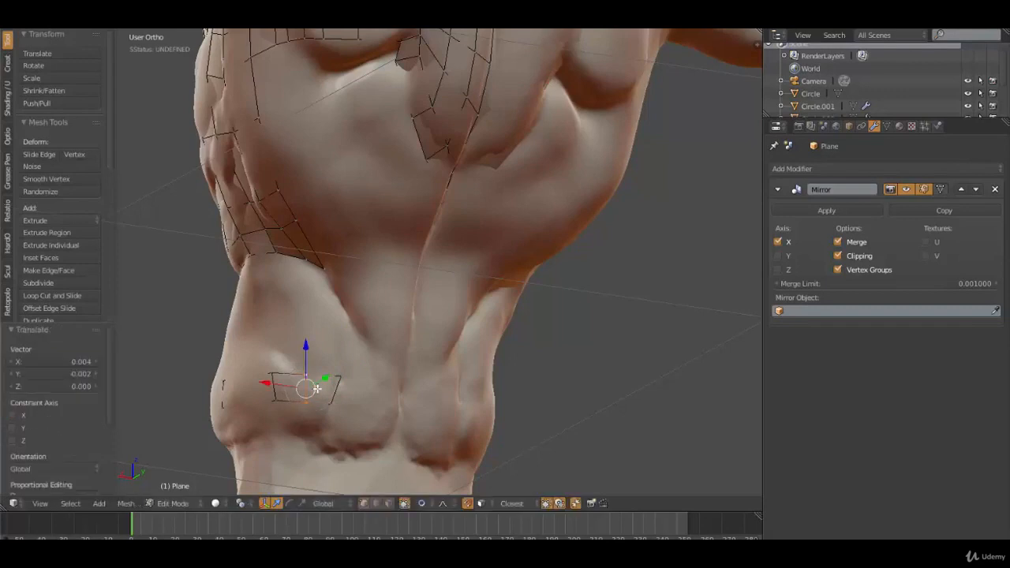
Step: Show the layer with the hip mesh outside Edit Mode, compare it with the waist band, and hide it again for editing
middle_drag(310, 386, 374, 432)
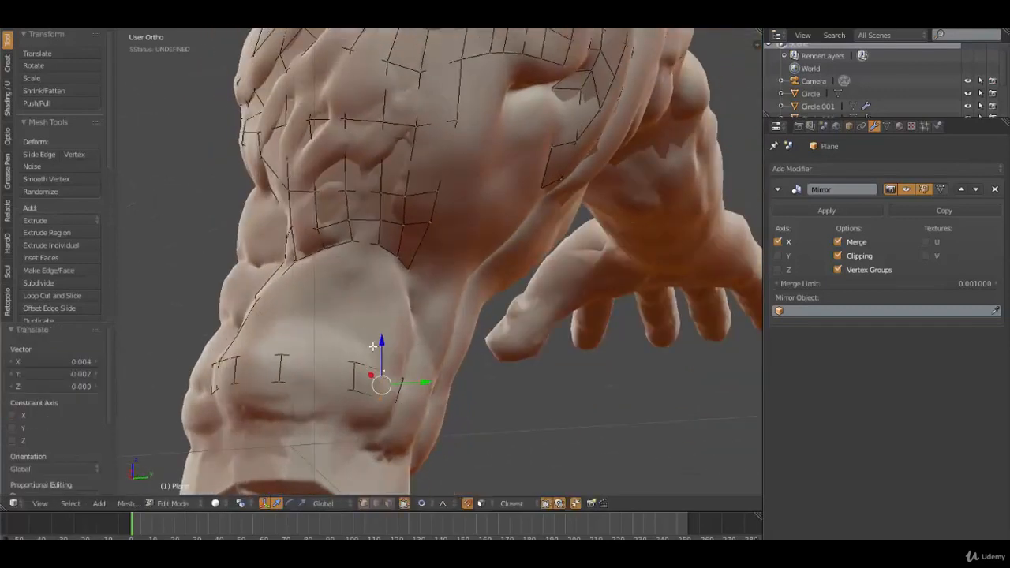
key(Tab)
middle_drag(372, 345, 401, 460)
shift+click(385, 505)
middle_drag(260, 401, 277, 406)
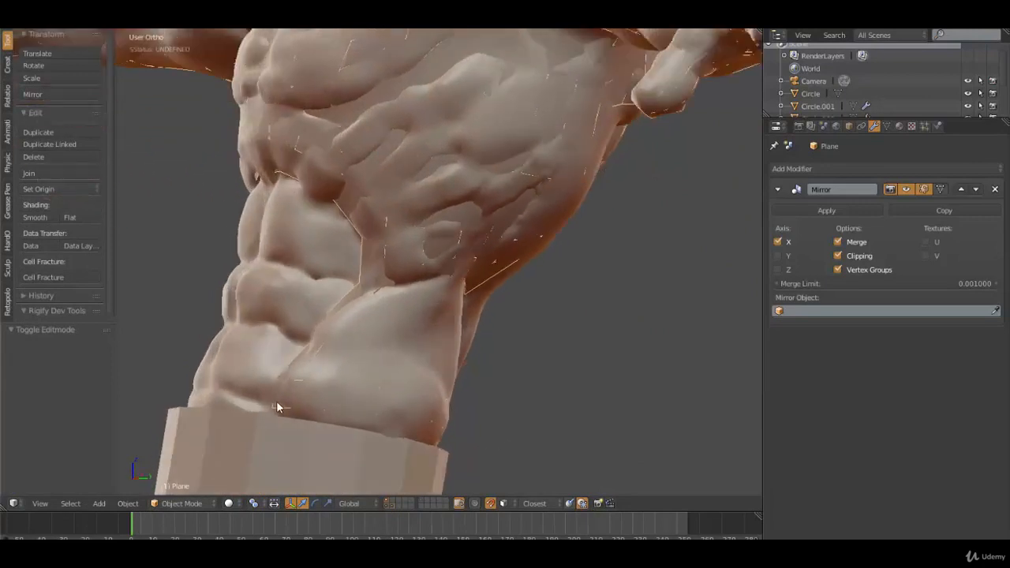
middle_drag(384, 428, 323, 427)
shift+click(385, 506)
key(Tab)
Step: Extrude the lower vertices of the oblique band down below the oblique and scale the new row to 0.914
right_click(272, 401)
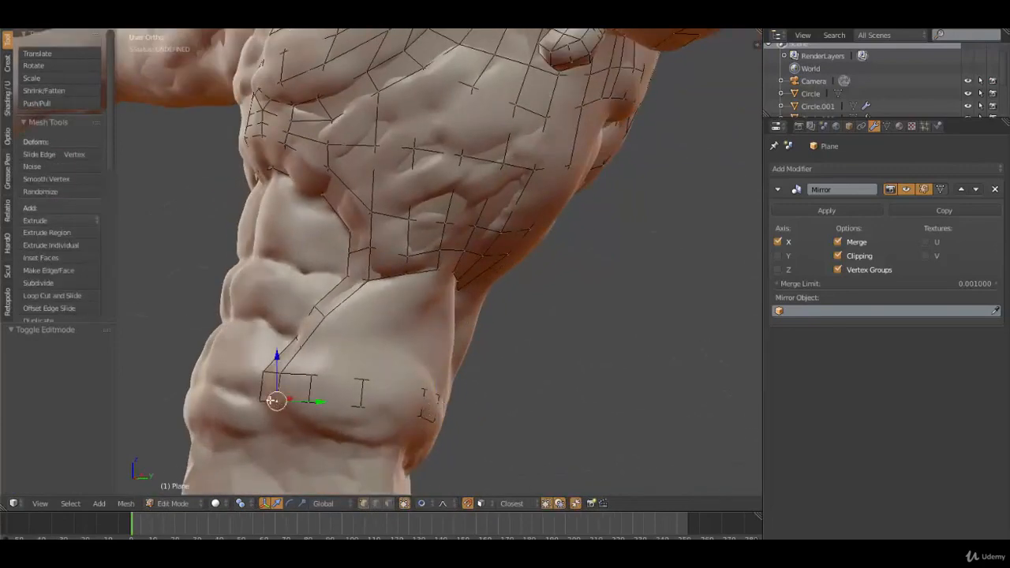
shift+right_click(272, 401)
shift+right_click(272, 401)
mouse_move(349, 403)
middle_down()
mouse_move(345, 417)
mouse_move(366, 399)
middle_up()
shift+right_click(393, 395)
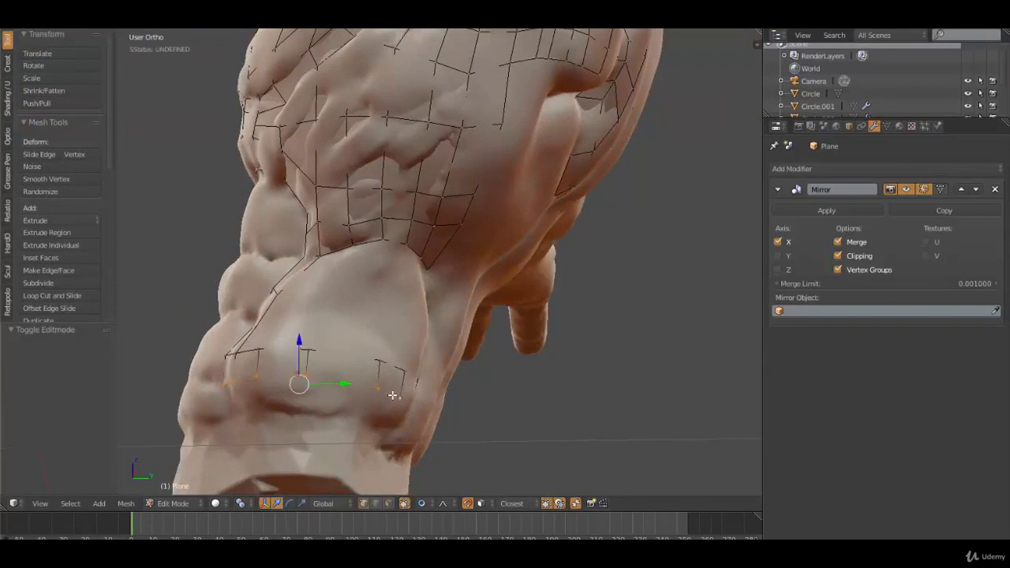
key(g)
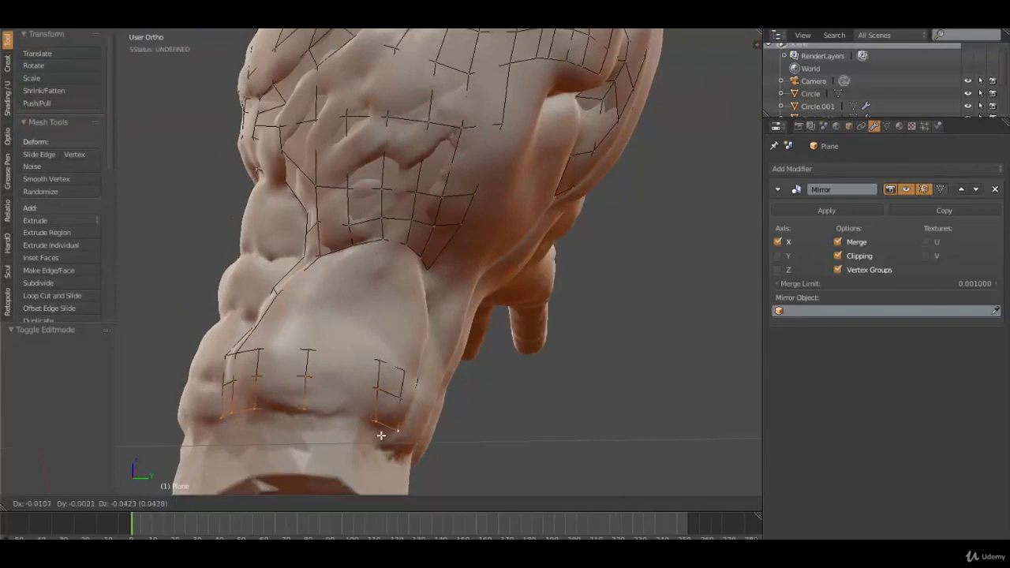
click(380, 439)
key(s)
click(385, 432)
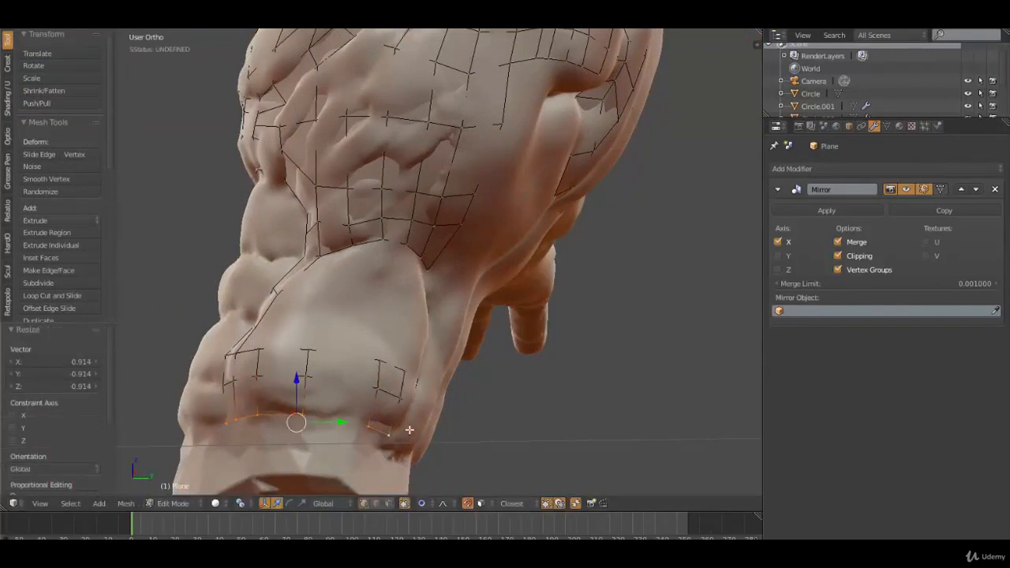
Step: Extrude the band's rear lower vertex downward and fill the missing face beside it
middle_drag(385, 432, 324, 414)
right_click(333, 400)
key(g)
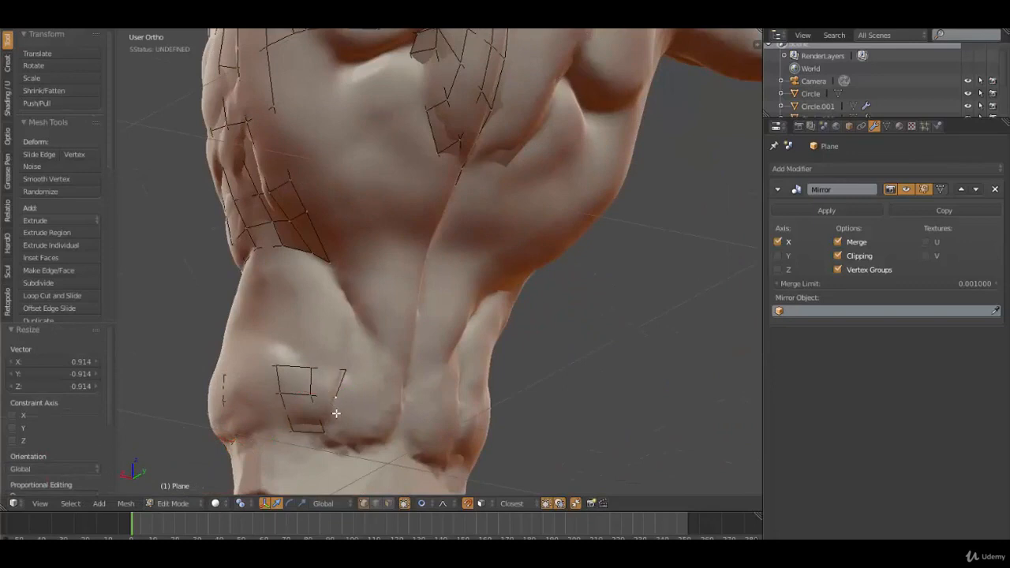
click(332, 445)
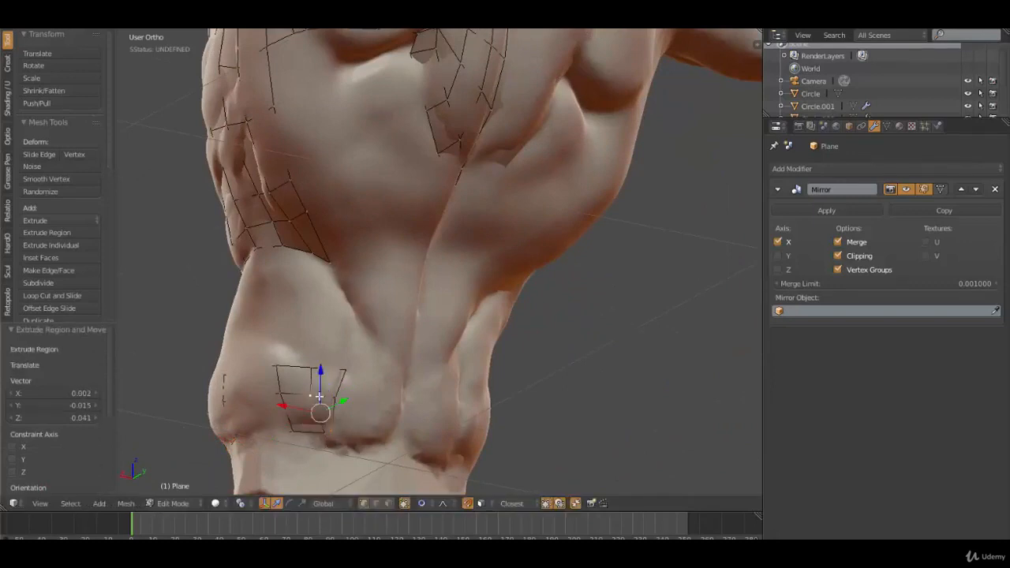
key(f)
right_click(337, 435)
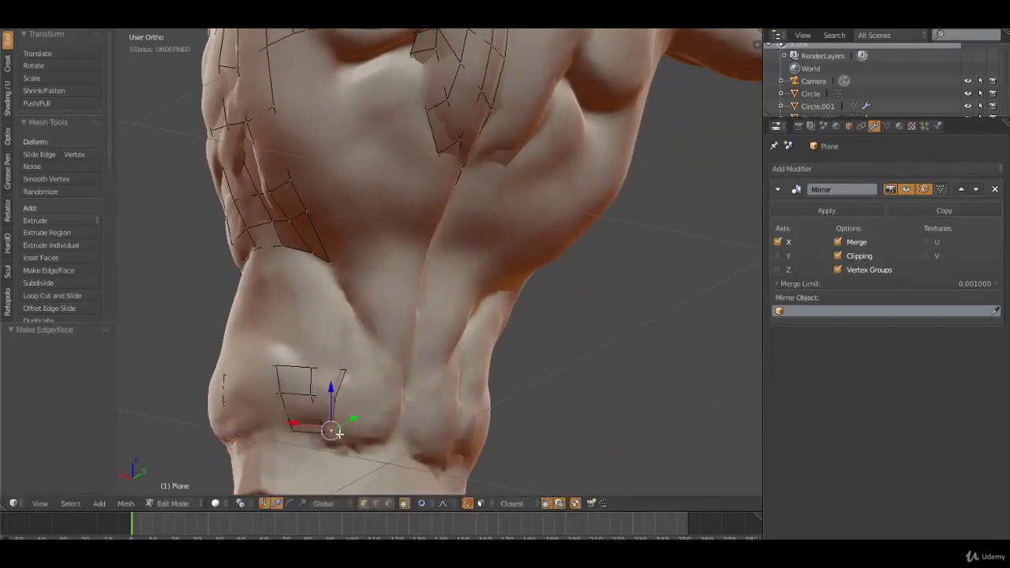
Step: Move the waist band's rear lower vertex slightly toward the front to narrow its bottom face
click(336, 436)
right_click(336, 430)
right_click(335, 431)
right_click(325, 436)
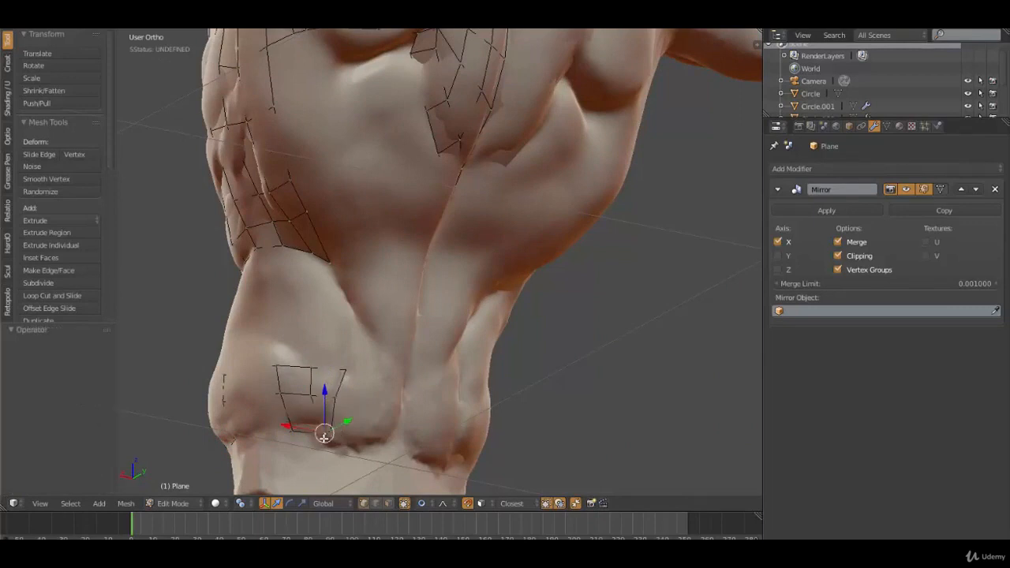
key(g)
scroll(313, 431, up, 4)
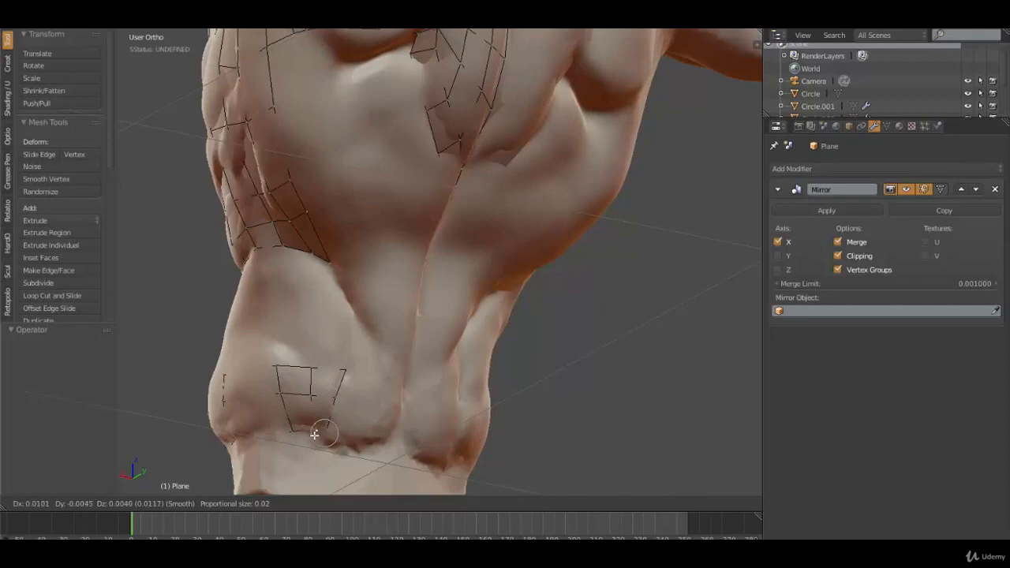
click(314, 434)
Step: Extrude the band's rear upper edge upward along the oblique, extend it to the rib mesh corner, and fill the connecting face
right_click(344, 373)
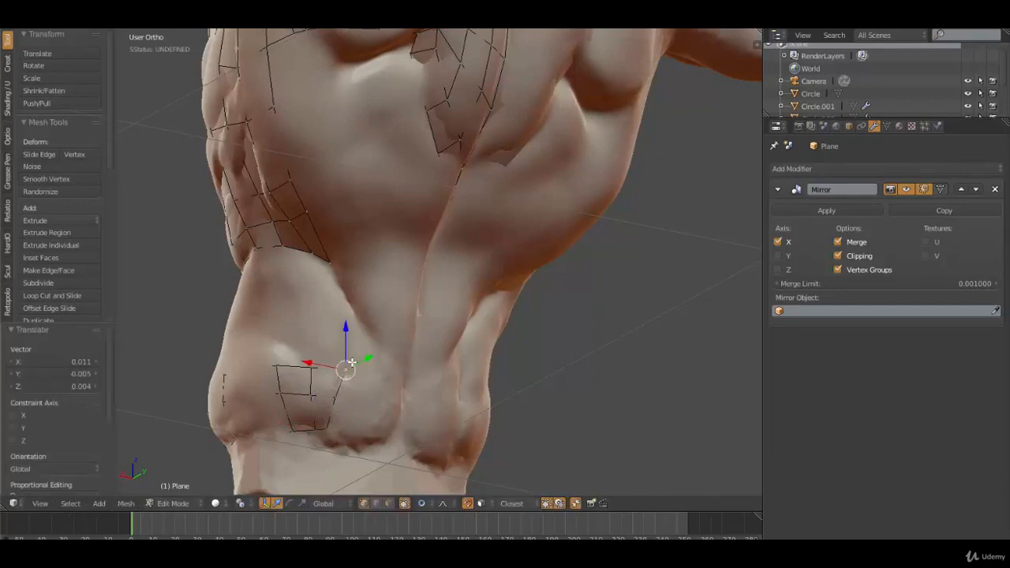
middle_drag(342, 368, 350, 368)
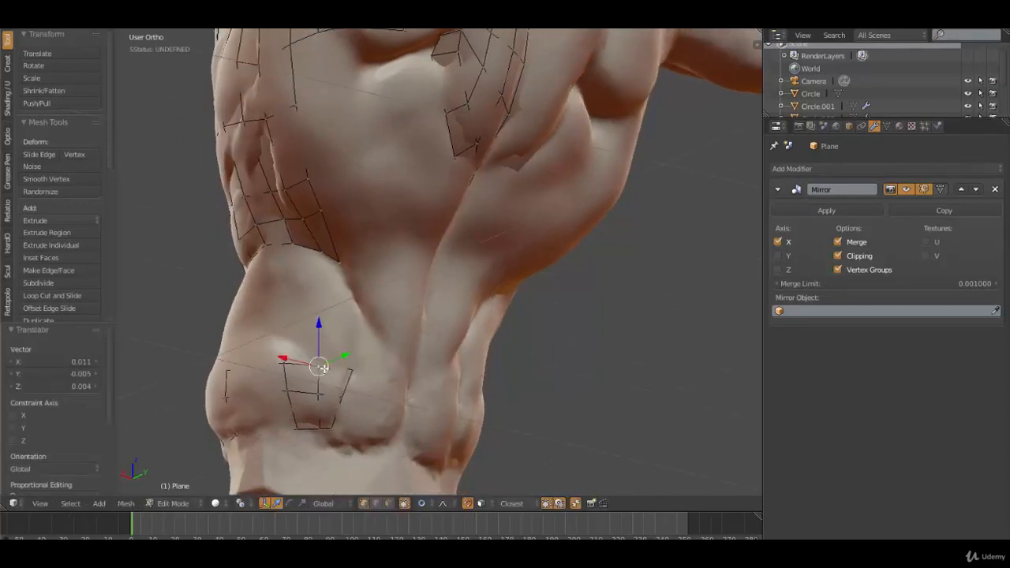
ctrl+right_click(358, 315)
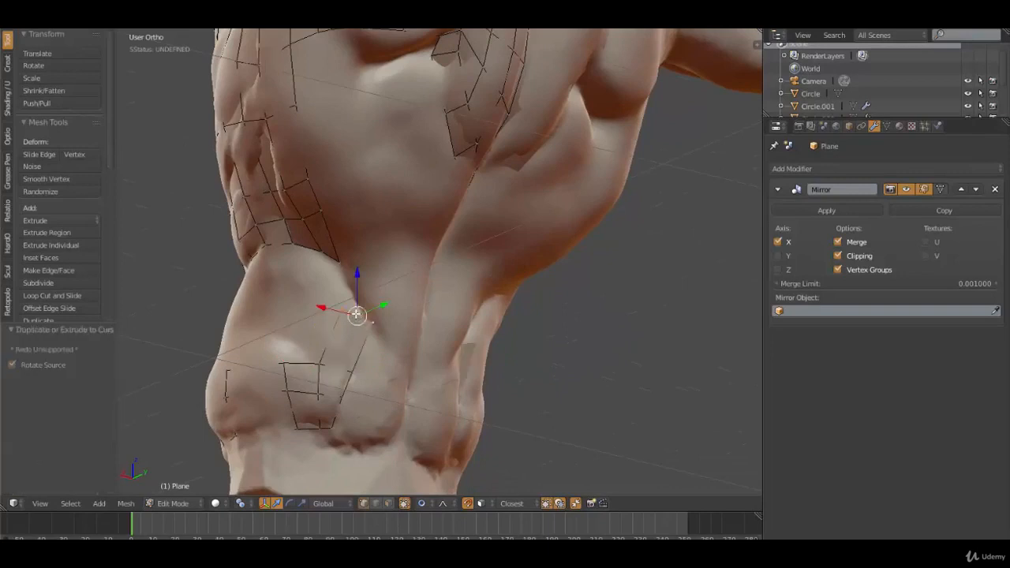
ctrl+right_click(323, 255)
key(f)
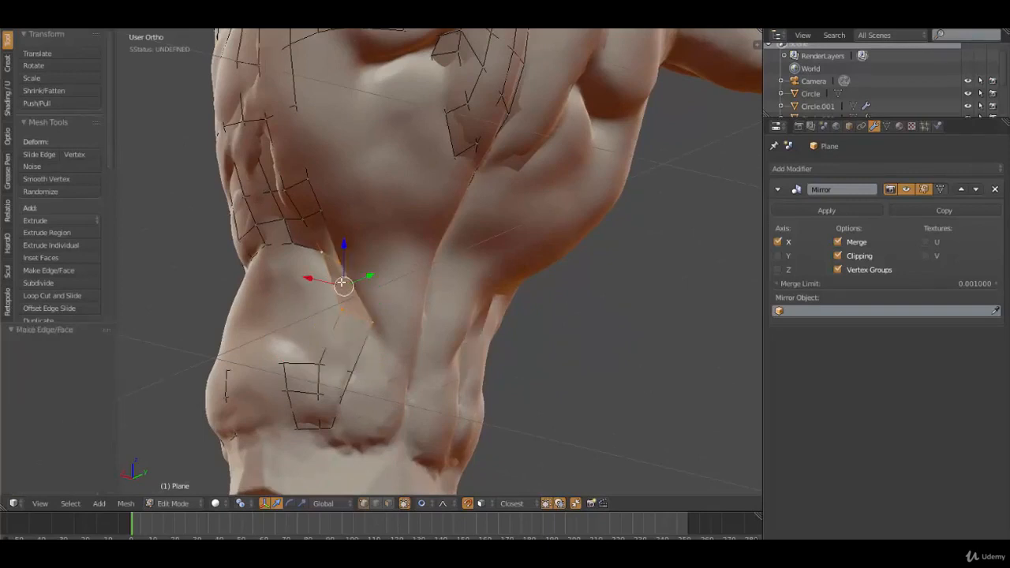
Step: Reposition the two lower vertices of the new rear connecting face to follow the back border of the oblique
right_click(373, 317)
key(g)
click(380, 318)
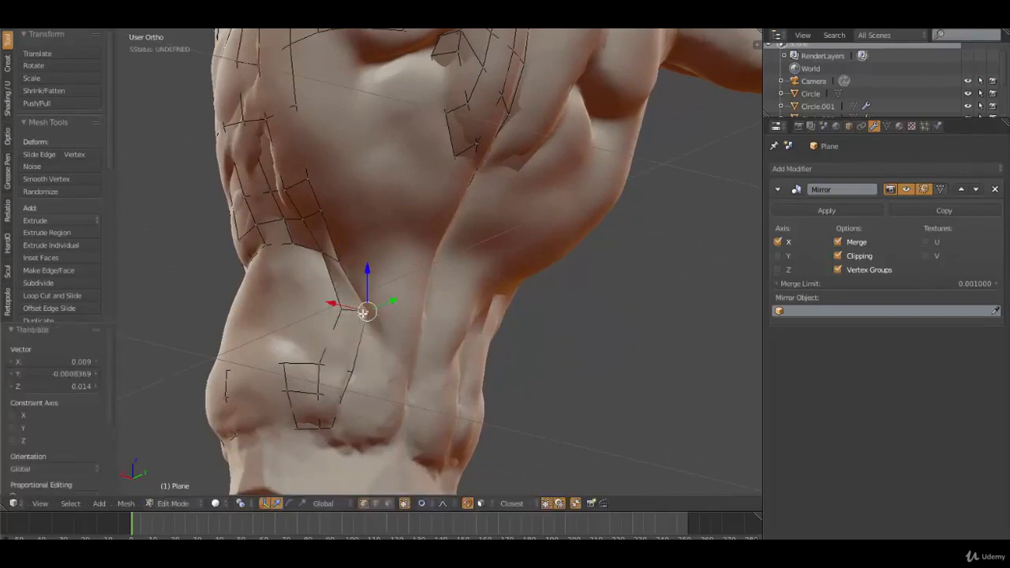
right_click(344, 312)
key(g)
click(340, 312)
Step: Bevel the crosswise edge of the rear strip with an amount of 0.031
middle_drag(291, 321, 382, 353)
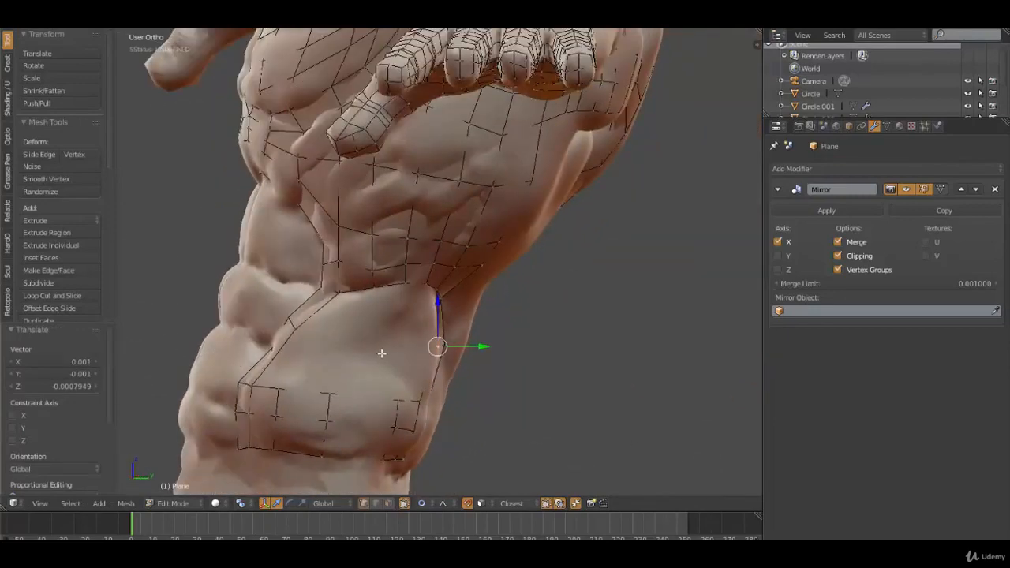
middle_drag(537, 395, 453, 385)
shift+right_click(386, 335)
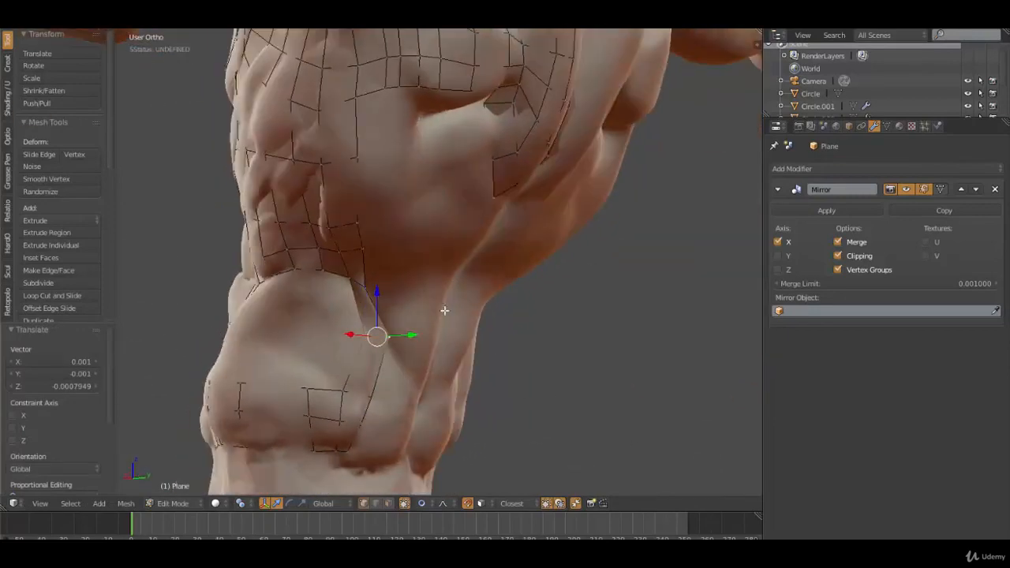
key(ctrl+b)
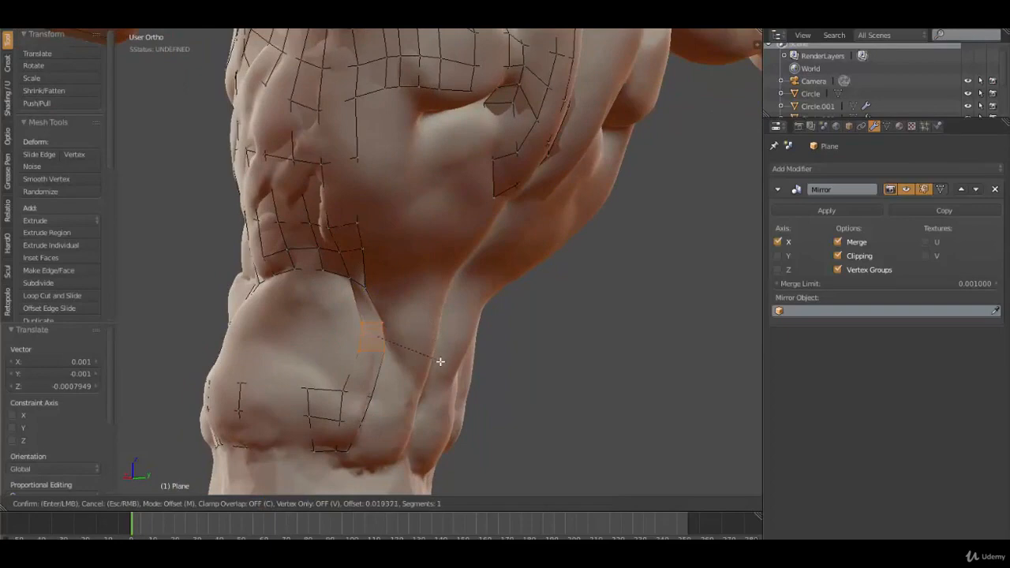
click(446, 369)
Step: Fill a face across the oblique between the front band's inner edge and the rear strip's inner edge
middle_drag(447, 368, 282, 307)
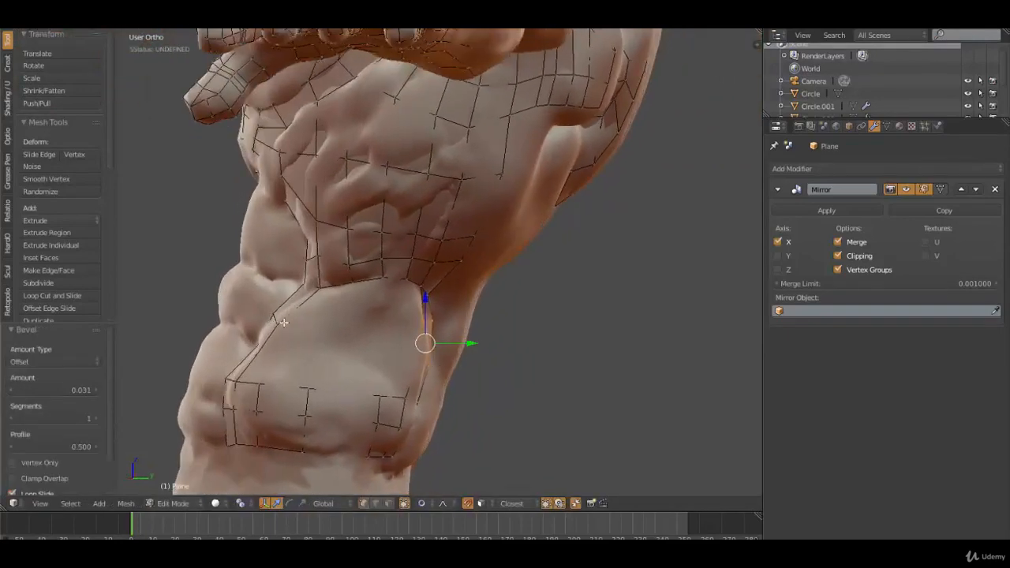
right_click(264, 350)
middle_drag(301, 376, 358, 369)
shift+right_click(308, 371)
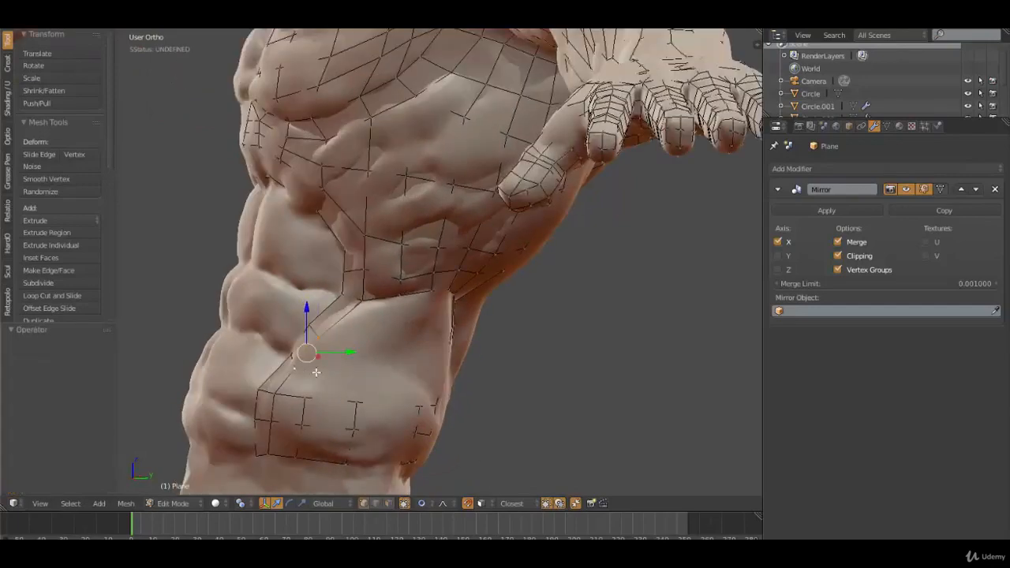
middle_drag(441, 355, 388, 359)
shift+right_click(407, 343)
shift+right_click(404, 367)
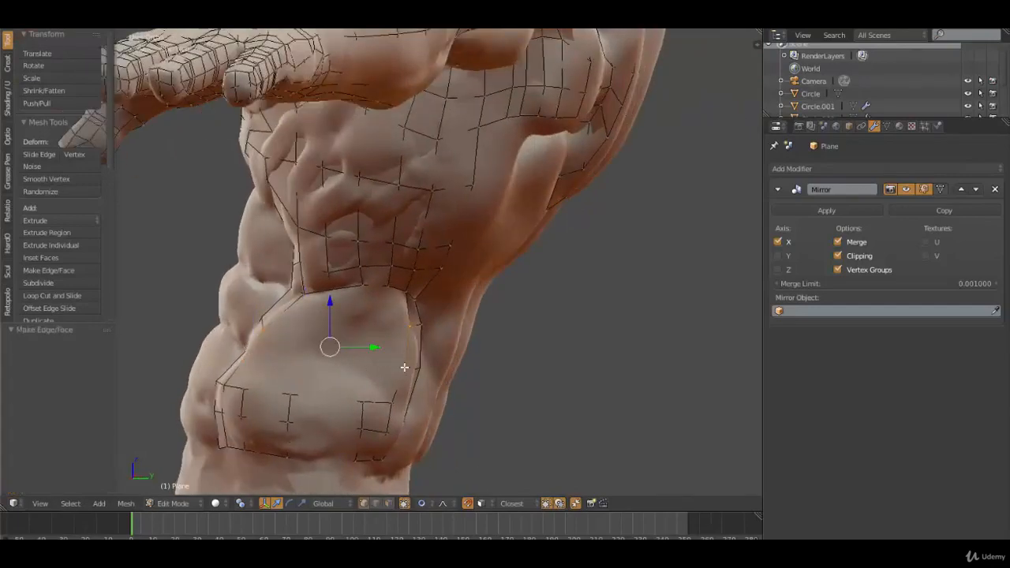
key(f)
Step: Cut the face spanning the oblique with three loop cuts and snap the new vertices onto the sculpt
key(z)
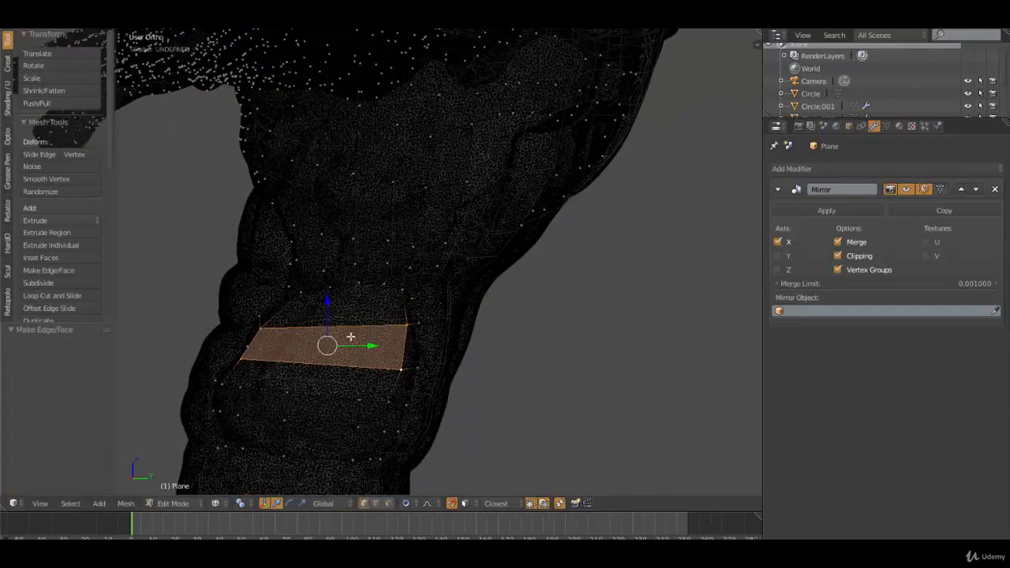
key(ctrl+r)
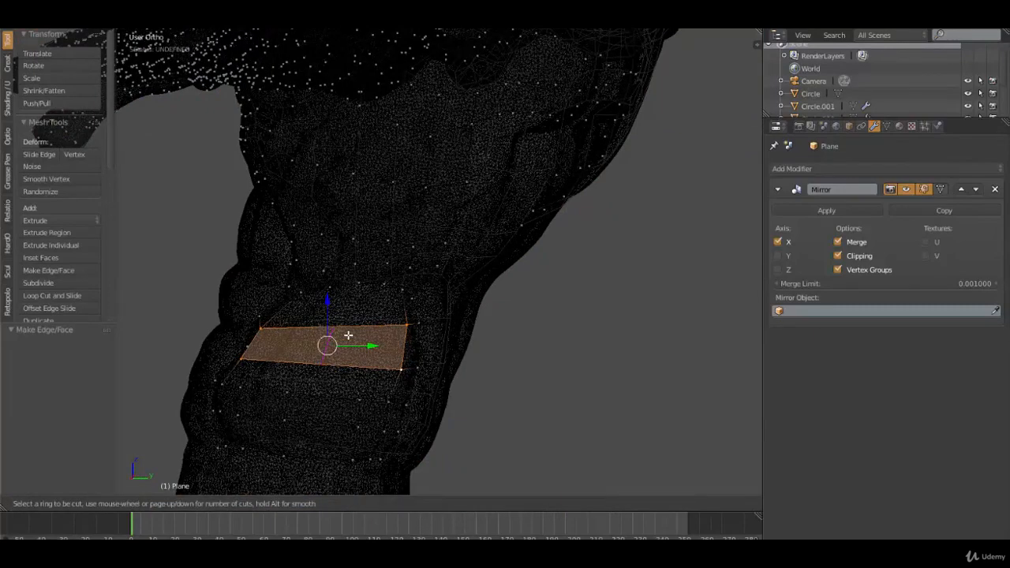
scroll(348, 335, up, 1)
click(347, 335)
right_click(348, 335)
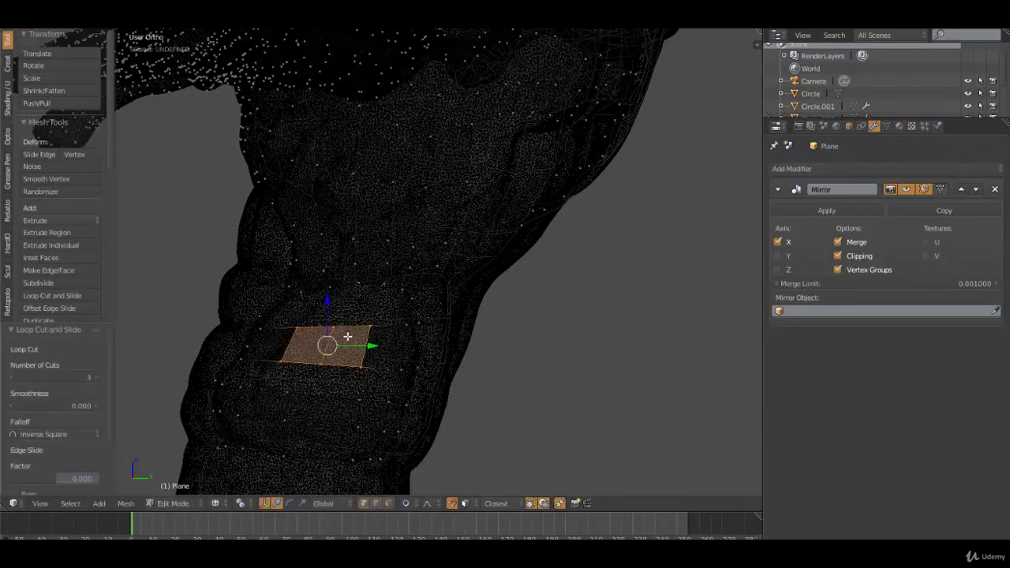
key(g)
click(347, 337)
key(z)
Step: Fill the row of faces between the new oblique strip and the lower waist band
mouse_move(341, 346)
middle_down()
mouse_move(363, 330)
mouse_move(358, 347)
mouse_move(395, 369)
mouse_move(399, 389)
mouse_move(367, 396)
mouse_move(330, 384)
mouse_move(344, 373)
mouse_move(359, 316)
mouse_move(352, 300)
middle_up()
right_click(410, 359)
shift+right_click(388, 381)
key(f)
key(f)
key(f)
key(f)
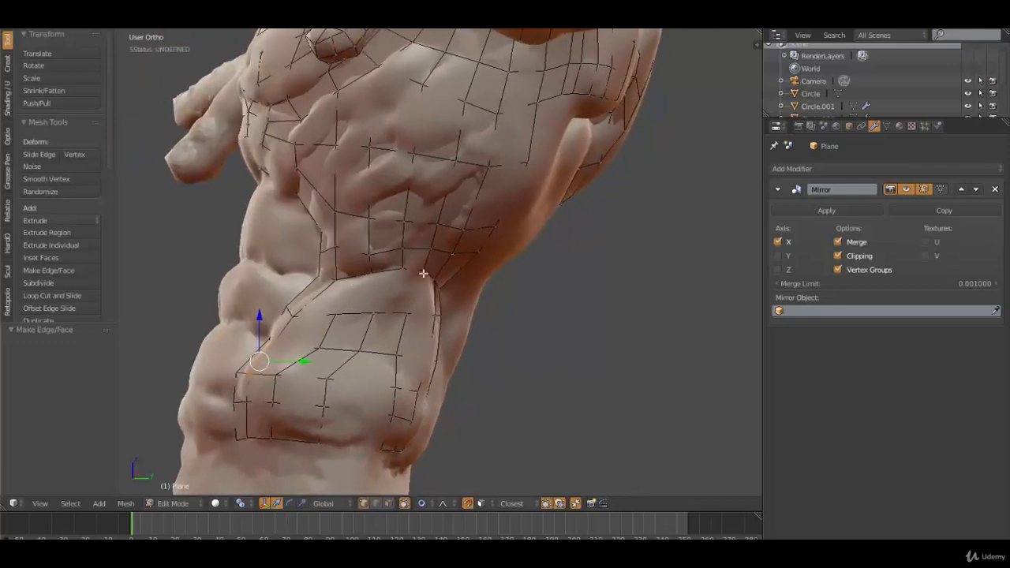
Step: Fill the faces between the oblique strip and the lower edge of the rib mesh, and check the mesh outside Edit Mode
right_click(435, 298)
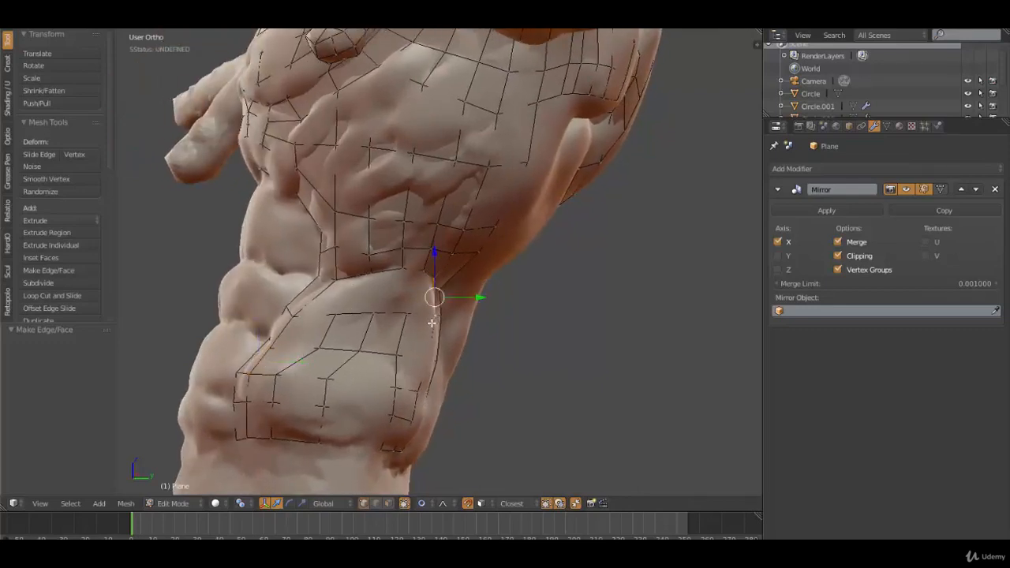
key(f)
key(f)
key(f)
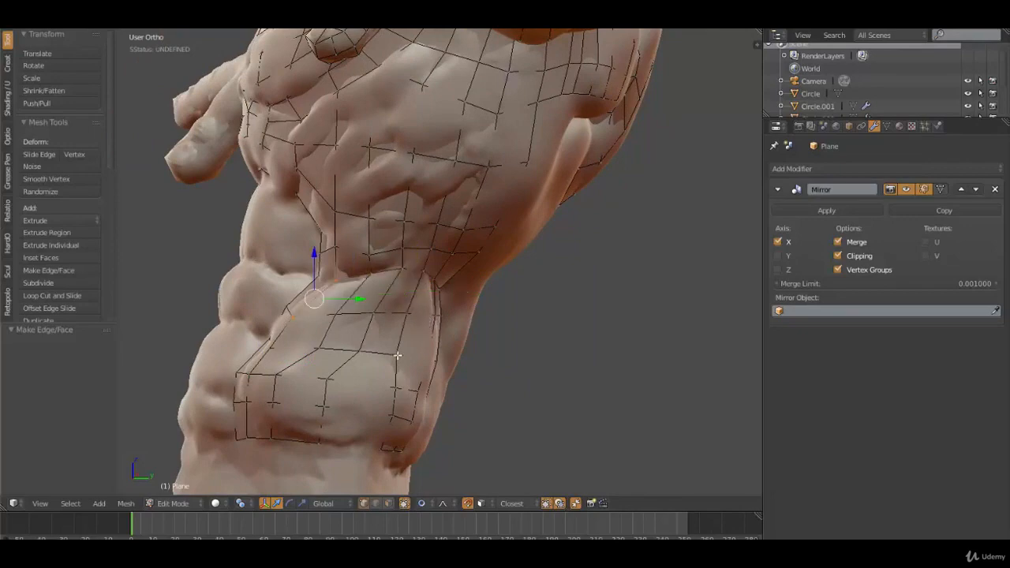
key(a)
middle_drag(396, 355, 345, 361)
key(Tab)
key(Tab)
Step: Switch to face selection and select the rear columns of oblique faces from the rib mesh down to the waist
key(ctrl+Tab)
click(333, 380)
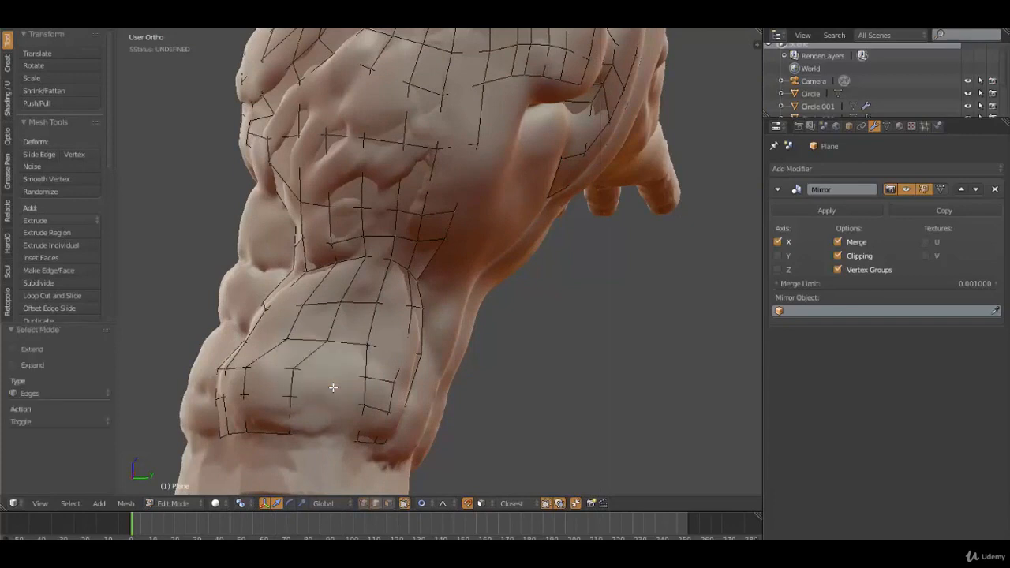
key(ctrl+Tab)
click(316, 400)
middle_drag(410, 304, 354, 304)
right_click(357, 302)
shift+right_click(353, 341)
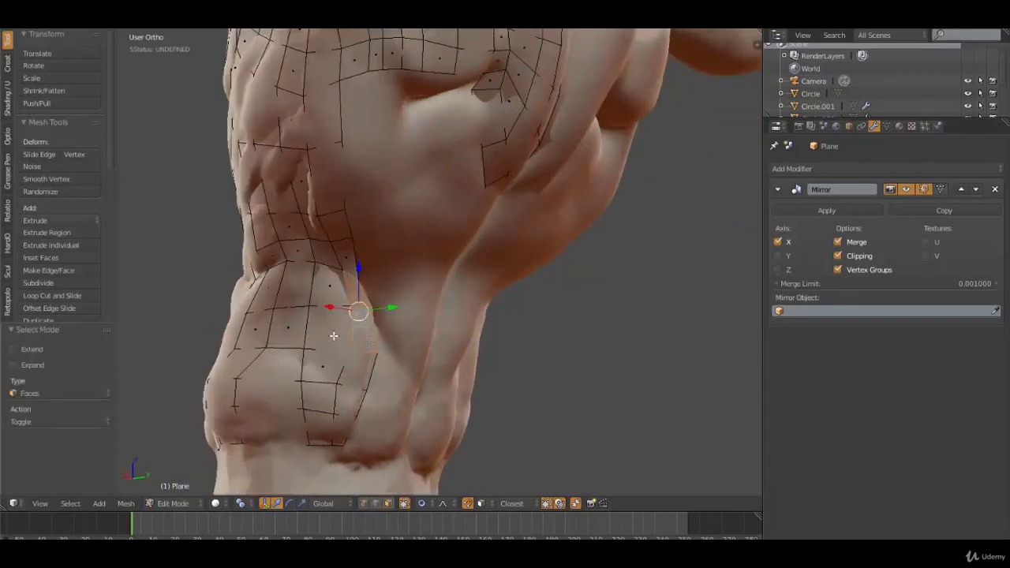
shift+right_click(333, 335)
shift+right_click(330, 365)
shift+right_click(358, 379)
shift+right_click(340, 406)
shift+right_click(326, 397)
shift+right_click(349, 429)
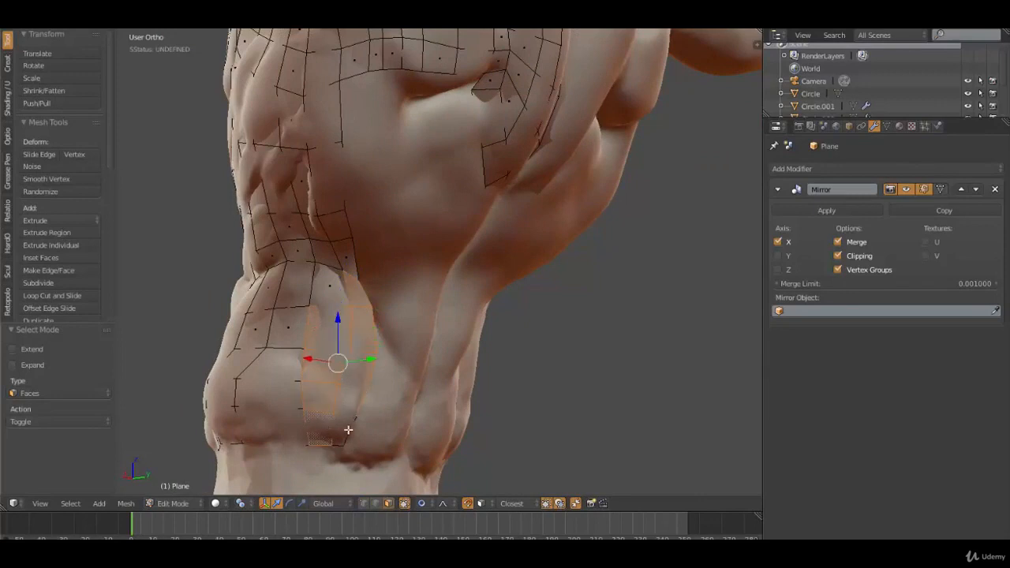
shift+right_click(326, 410)
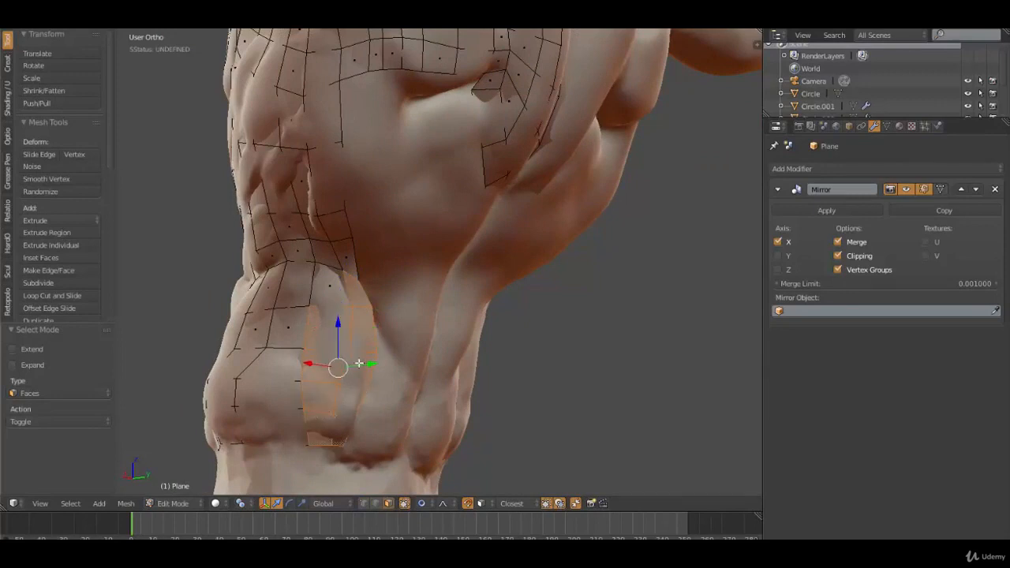
Step: Add the middle column of oblique faces and the lower front waist faces to the selection
shift+right_click(314, 274)
shift+right_click(290, 298)
shift+right_click(285, 336)
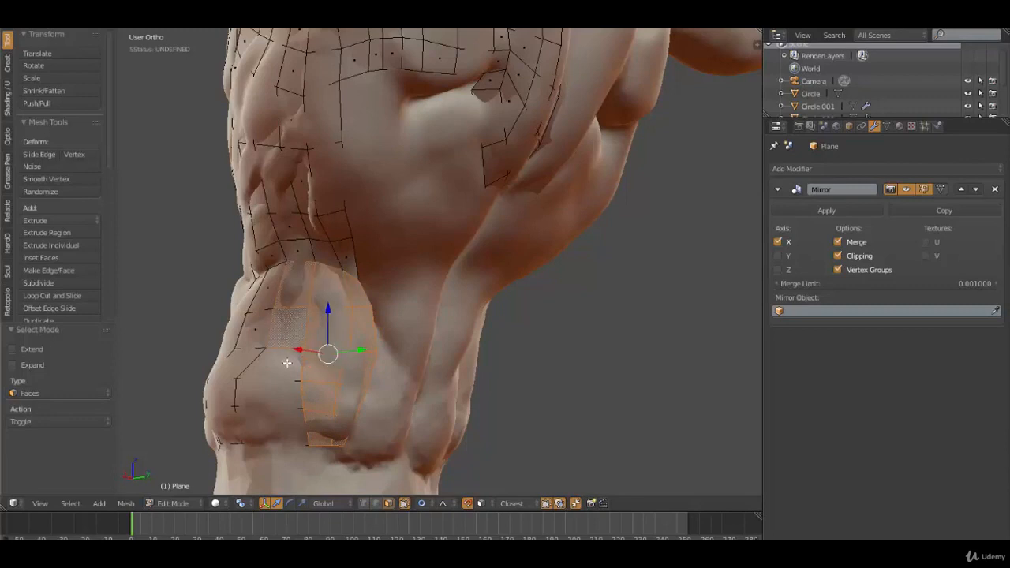
shift+right_click(286, 362)
shift+right_click(284, 423)
shift+right_click(275, 399)
shift+right_click(273, 423)
middle_drag(271, 421, 329, 430)
shift+right_click(291, 432)
shift+right_click(254, 426)
Step: Try including the narrow front border faces in the selection, and remove them again
shift+right_click(238, 414)
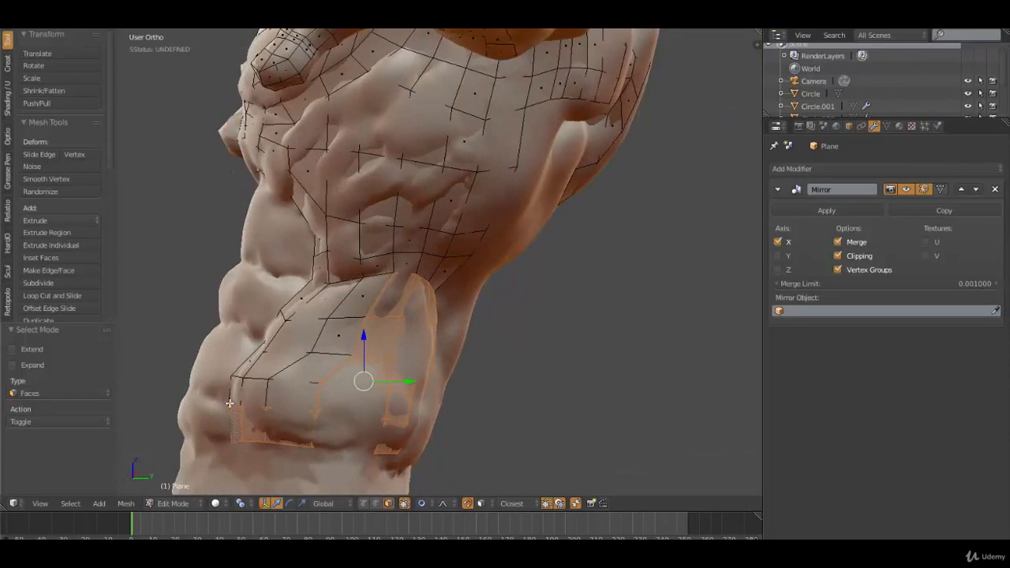
shift+right_click(237, 392)
shift+right_click(254, 368)
middle_drag(254, 368, 313, 371)
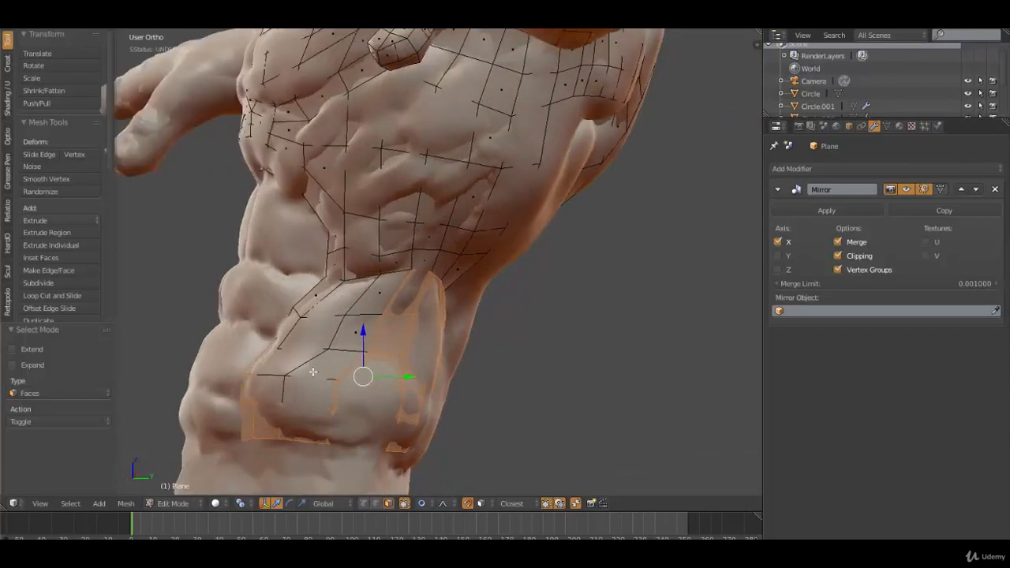
key(ctrl+z)
key(ctrl+z)
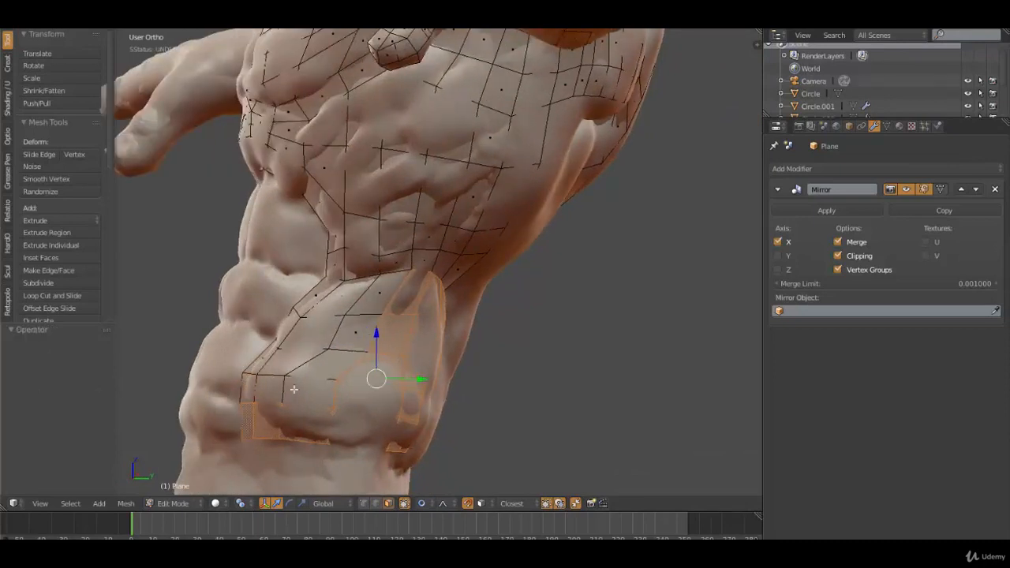
shift+right_click(249, 421)
Step: Add the remaining front and upper faces inside the oblique border to the selection
shift+right_click(268, 390)
shift+right_click(306, 358)
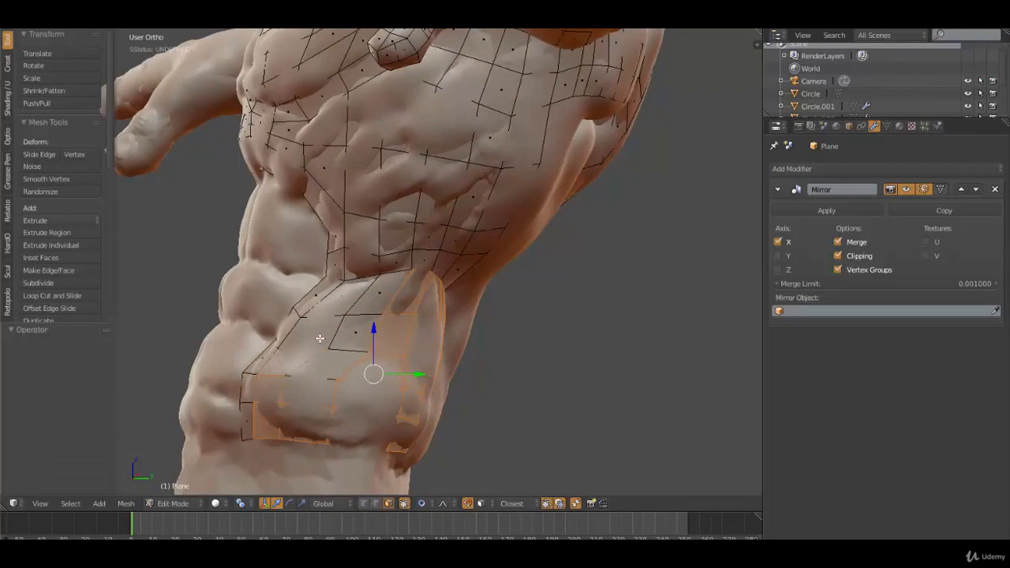
shift+right_click(325, 334)
shift+right_click(347, 302)
shift+right_click(374, 306)
shift+right_click(363, 343)
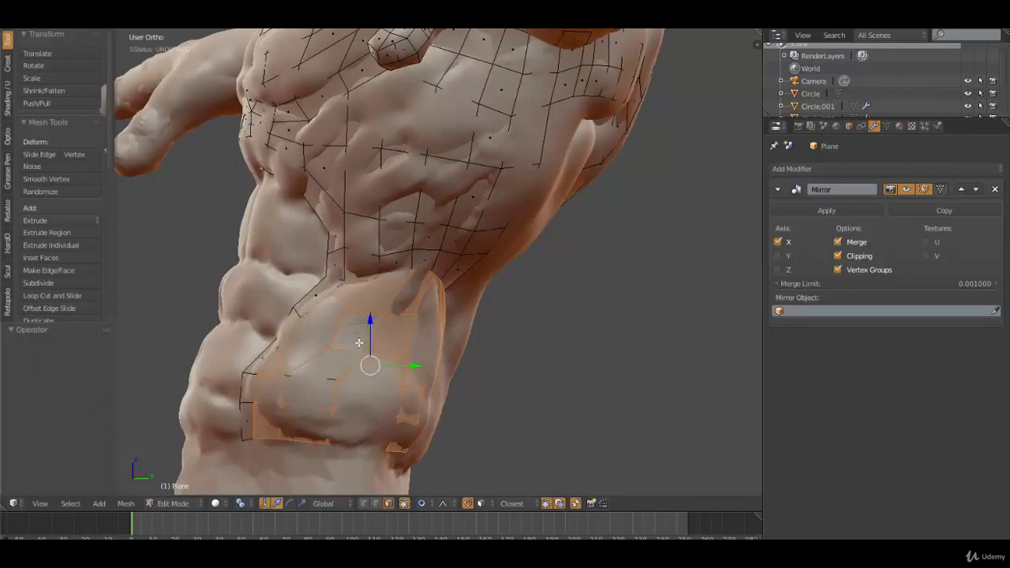
shift+right_click(327, 366)
Step: Inset the selected oblique faces by about 0.015 and snap them back onto the sculpt
middle_drag(361, 394, 351, 391)
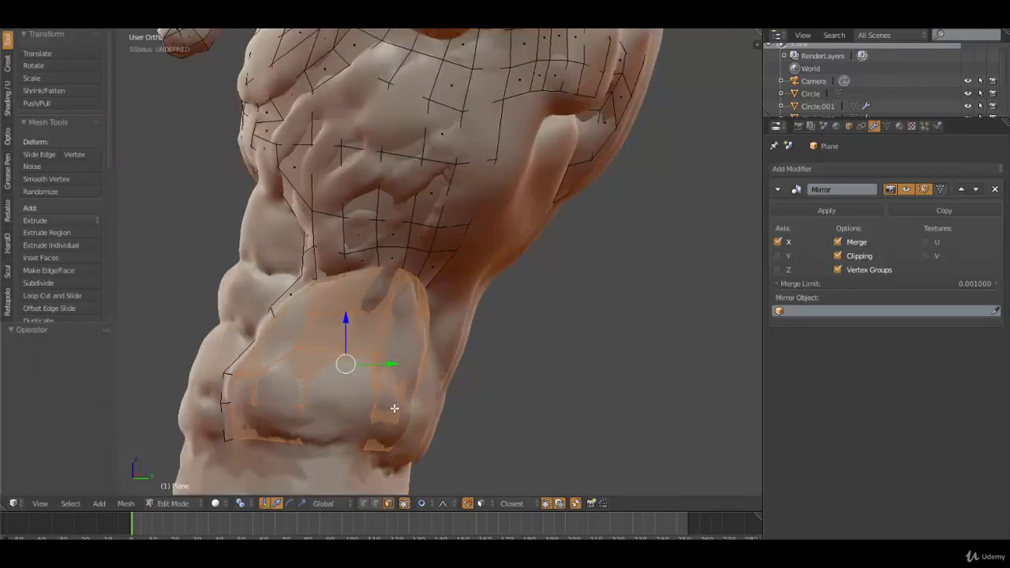
key(i)
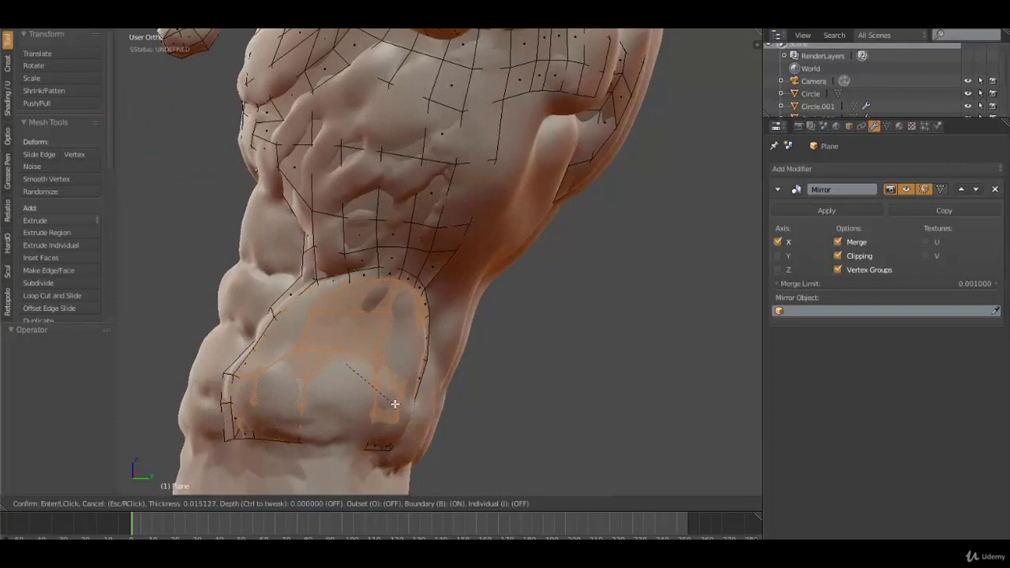
click(395, 402)
middle_drag(435, 421, 371, 409)
key(g)
click(362, 401)
Step: Smooth the vertices of the inset oblique patch repeatedly and snap the patch onto the sculpt again
key(w)
key(shift+r)
key(shift+r)
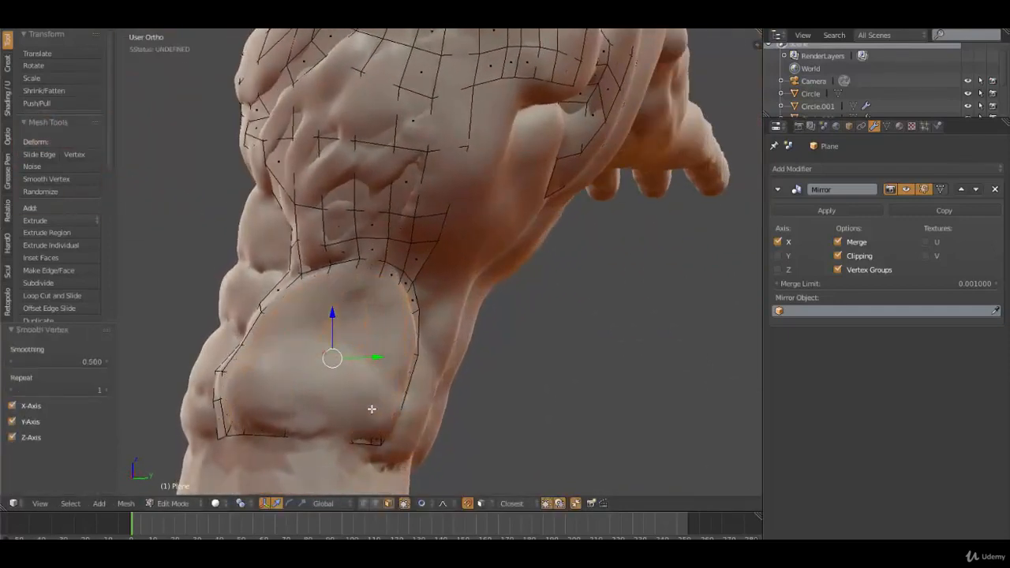
key(g)
click(372, 409)
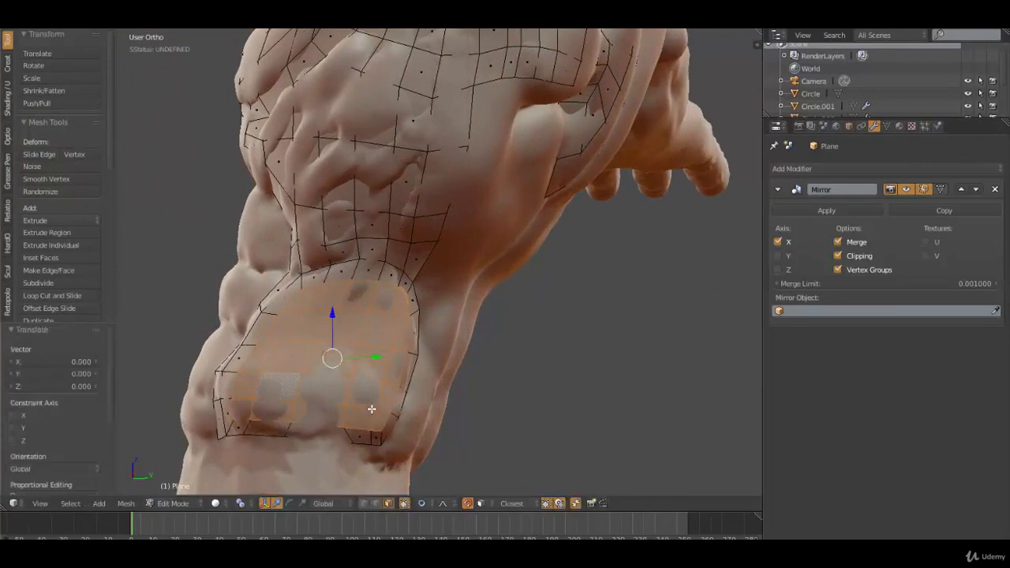
Step: Scale the inset oblique patch to 0.949, snap it to the sculpt's surface, and leave Edit Mode
key(s)
click(377, 426)
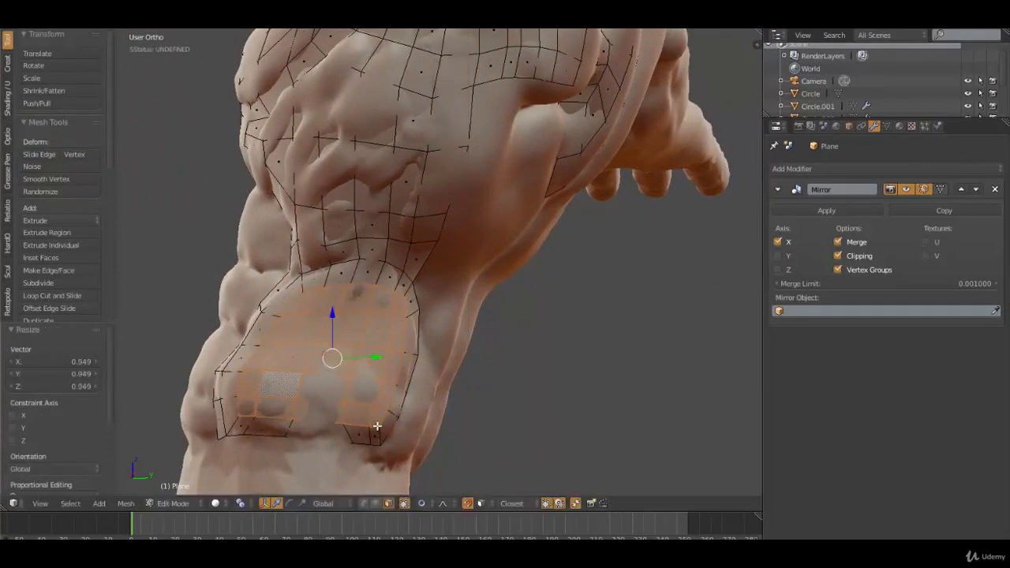
key(g)
click(378, 426)
middle_drag(377, 426, 399, 432)
key(Tab)
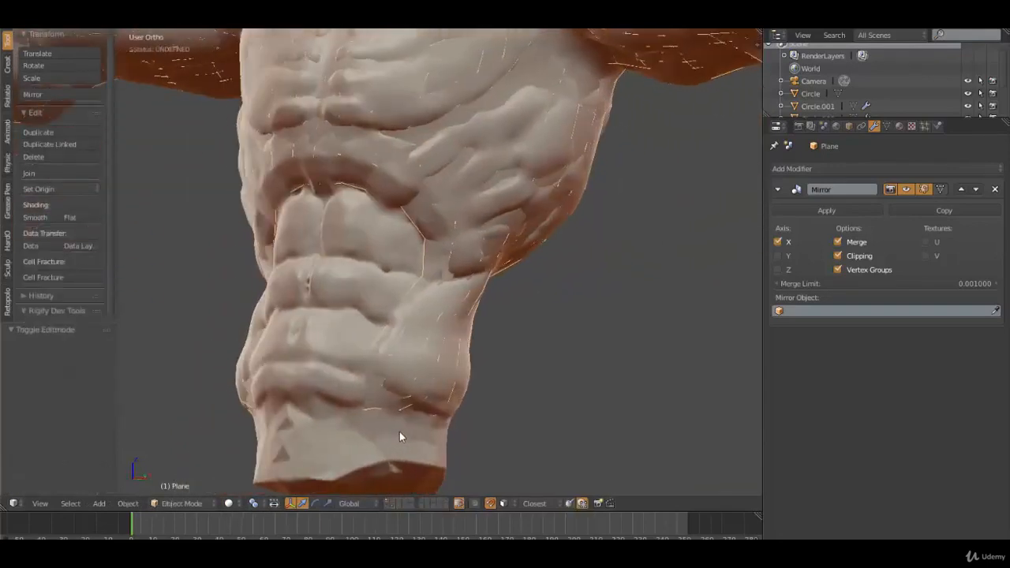
Step: Examine the retopology mesh with and without the underlying sculpt from the front, checking the open areas around the abdomen and back
middle_drag(423, 290, 411, 418)
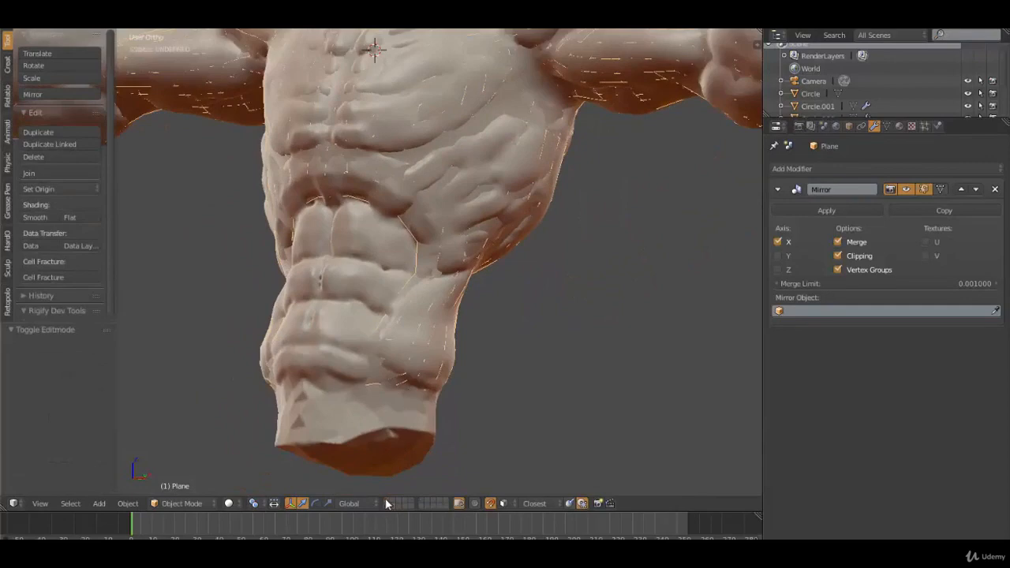
middle_drag(385, 498, 418, 409)
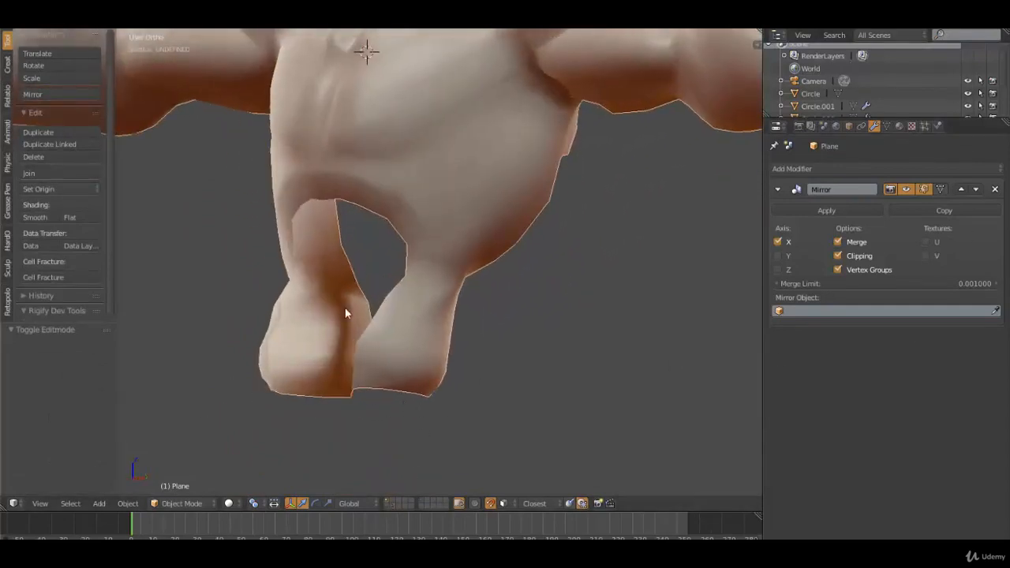
scroll(378, 264, down, 4)
middle_drag(468, 226, 88, 229)
middle_drag(513, 270, 422, 228)
key(Tab)
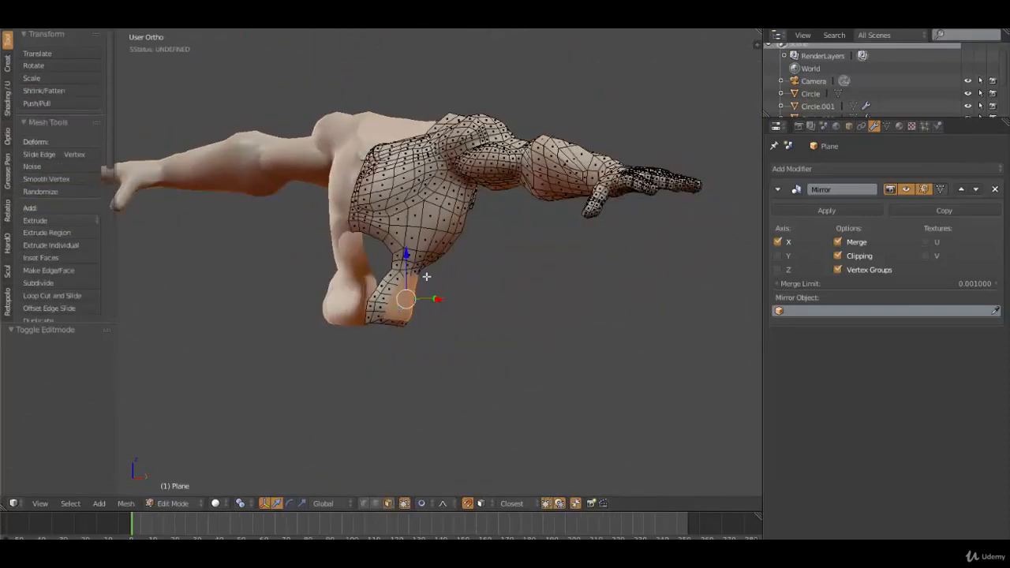
middle_drag(426, 276, 415, 458)
key(Tab)
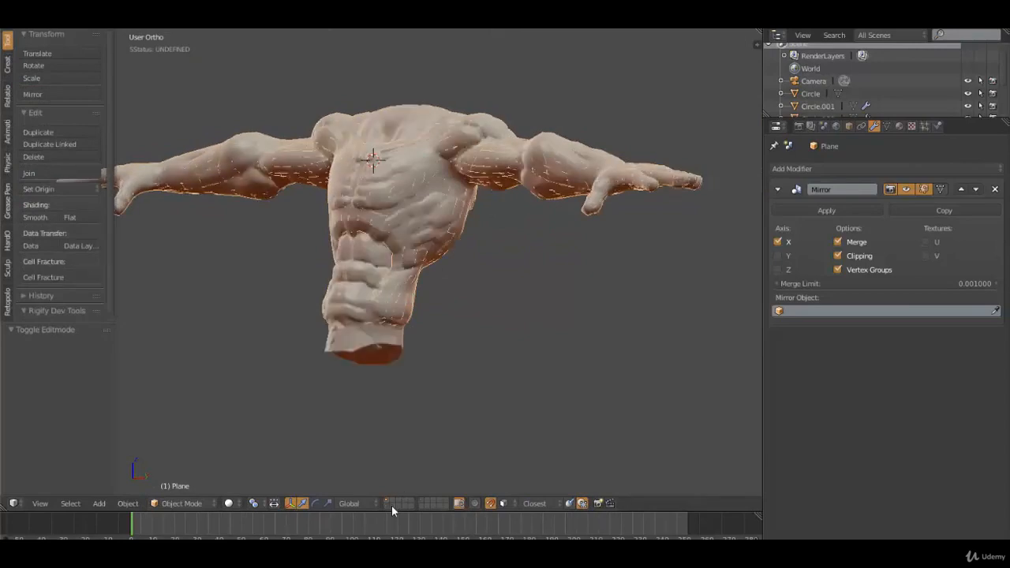
scroll(405, 322, up, 6)
key(Tab)
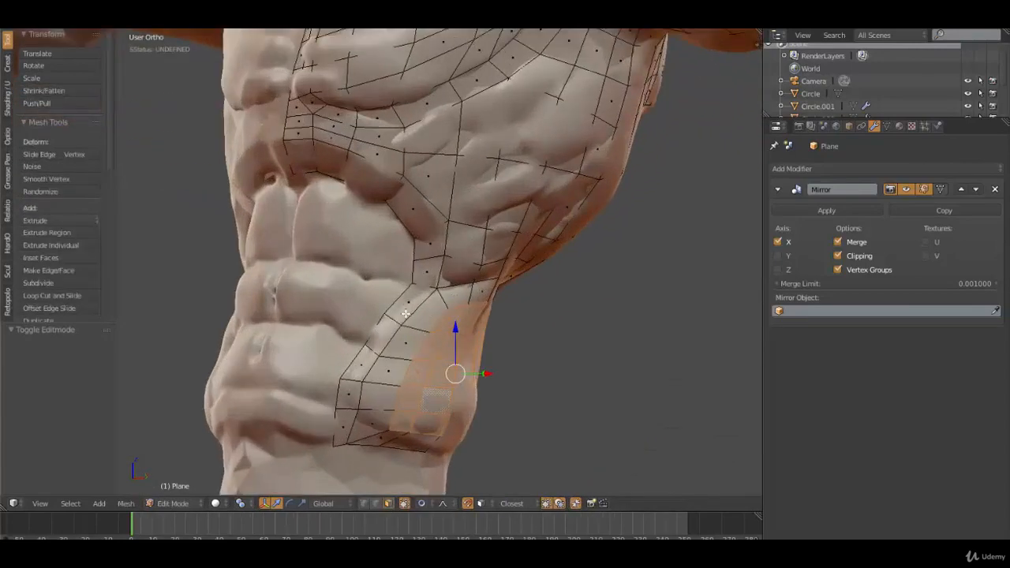
scroll(407, 303, down, 1)
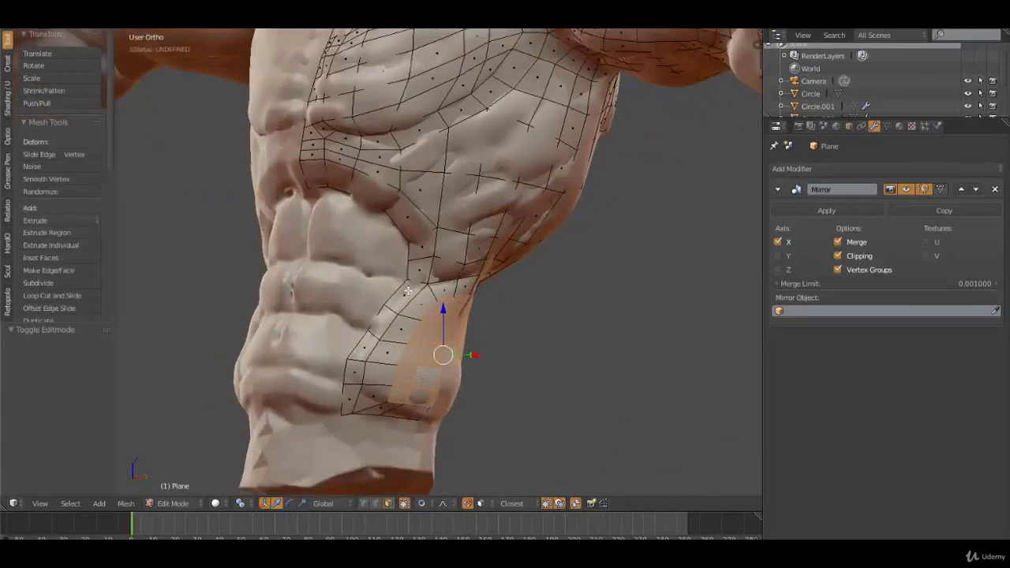
Step: Switch to edge selection and select the open lower border edges of the mesh below the shoulder blade
mouse_move(406, 293)
middle_down()
mouse_move(448, 275)
mouse_move(430, 263)
mouse_move(481, 292)
mouse_move(264, 296)
mouse_move(301, 287)
middle_up()
scroll(315, 253, down, 2)
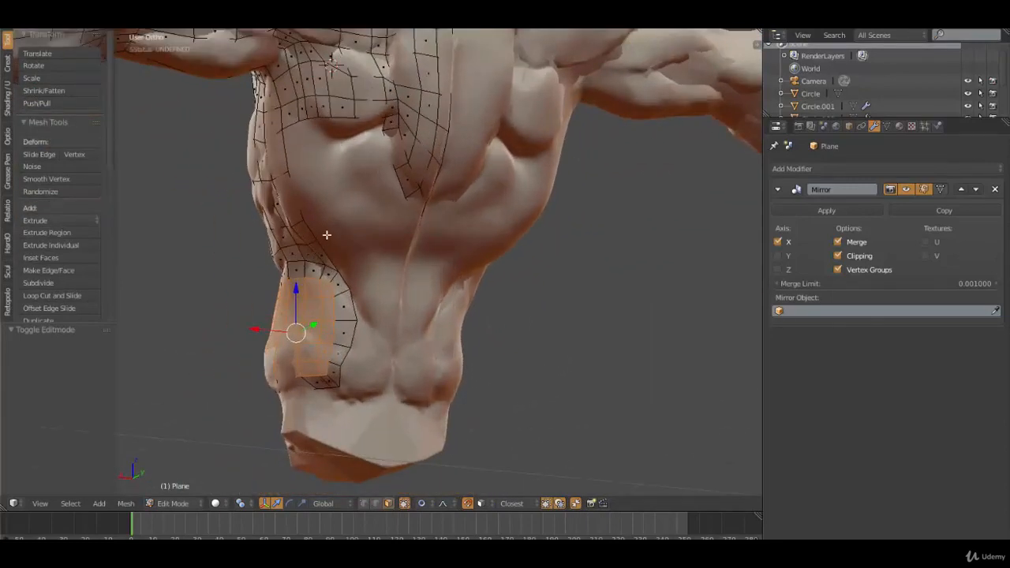
middle_drag(348, 203, 353, 244)
middle_drag(366, 316, 331, 205)
key(ctrl+Tab)
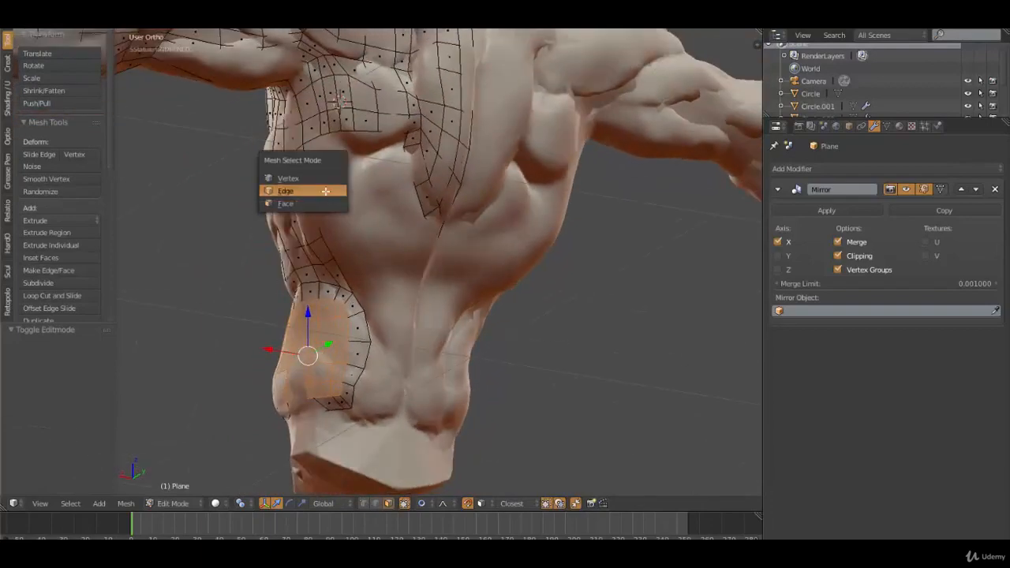
click(325, 191)
right_click(332, 134)
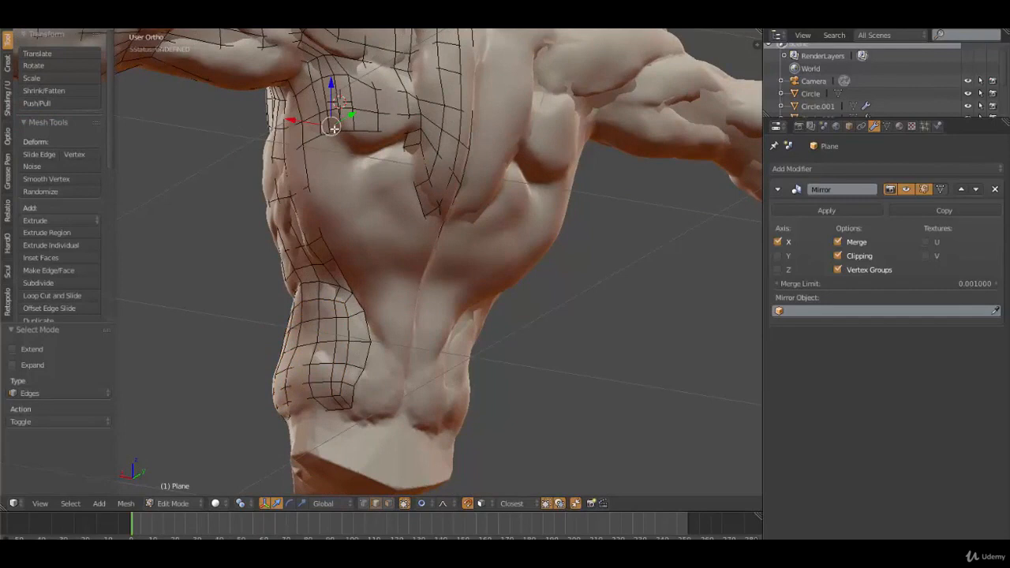
right_click(336, 131)
shift+right_click(327, 132)
shift+right_click(352, 132)
shift+right_click(366, 133)
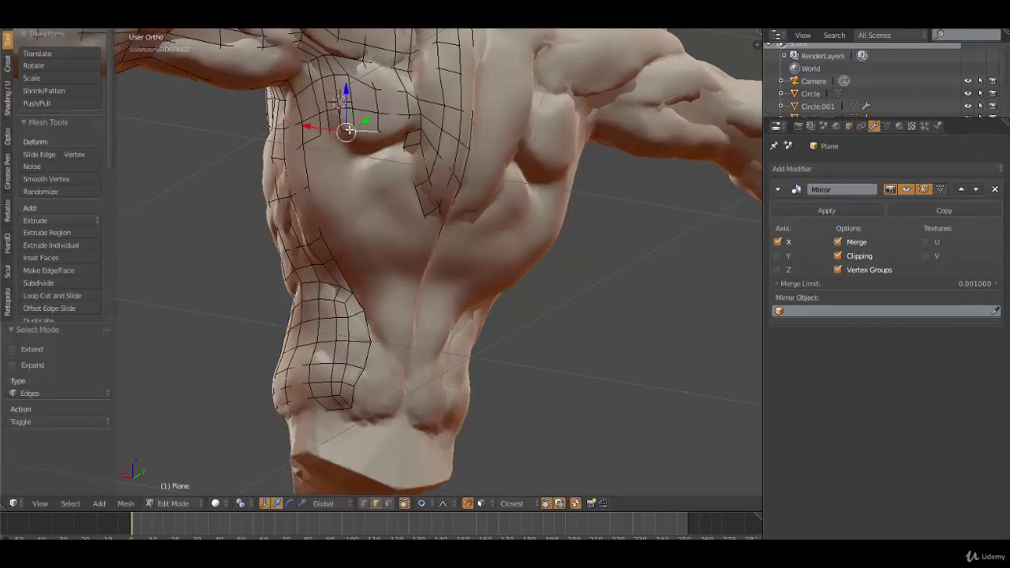
Step: Undo the last edge pick, clear the selection and reselect the lower border edges below the shoulder blade
key(ctrl+z)
key(a)
right_click(348, 127)
right_click(350, 129)
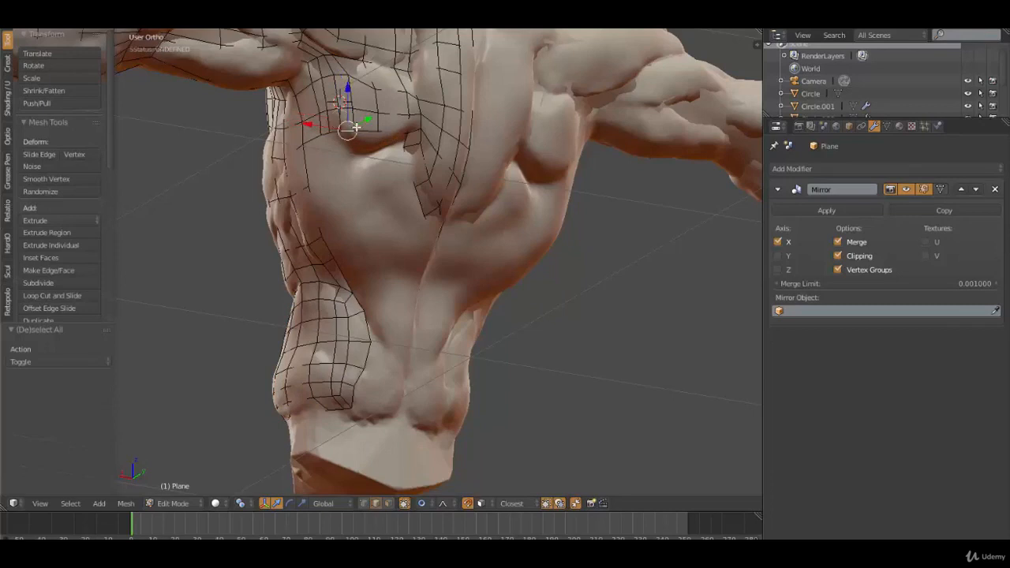
shift+right_click(354, 127)
shift+right_click(329, 129)
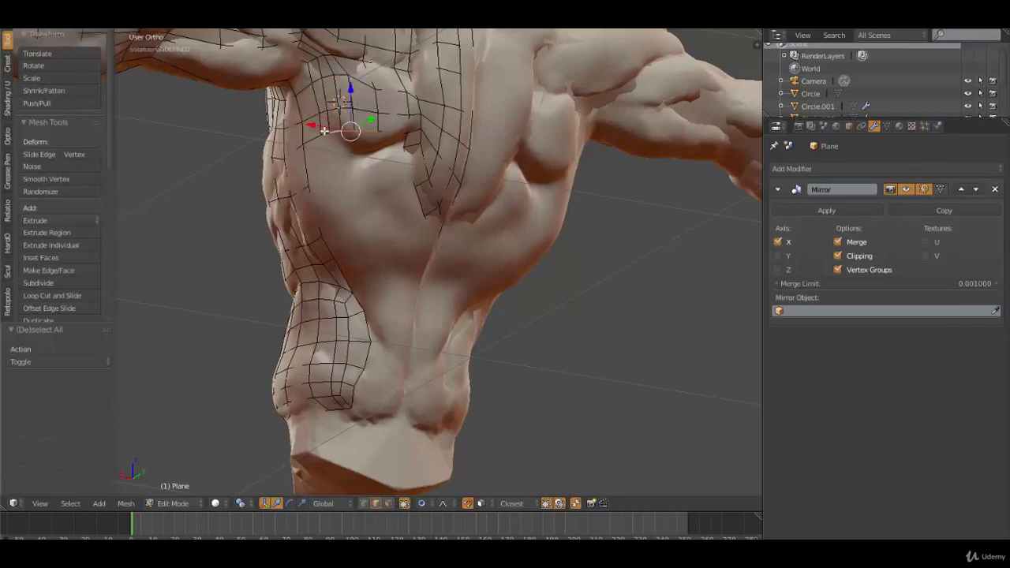
Step: Move the lower border edges below the shoulder blade down over the sculpt in two small proportional moves
middle_drag(323, 130, 334, 139)
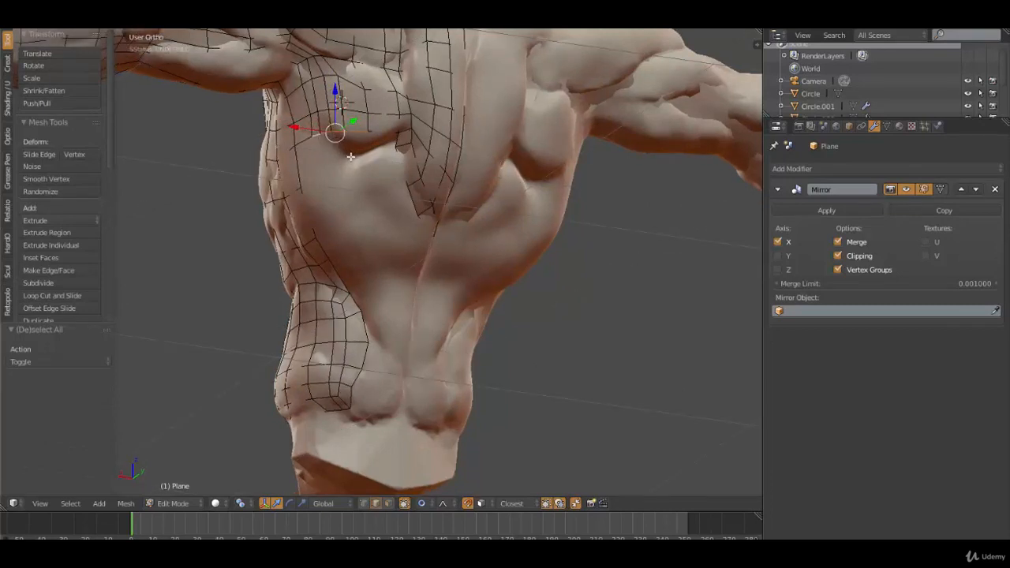
key(g)
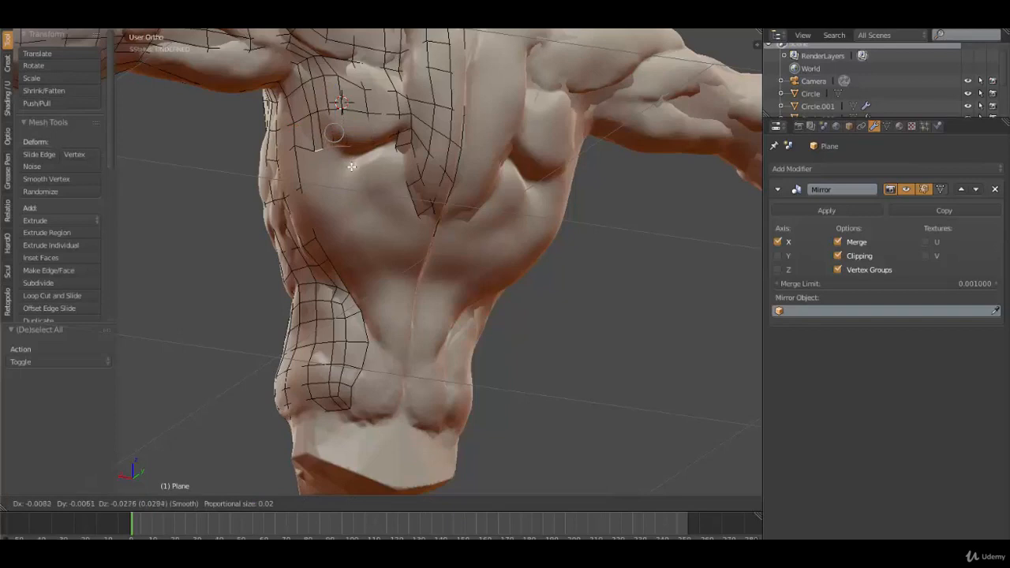
click(351, 166)
click(329, 146)
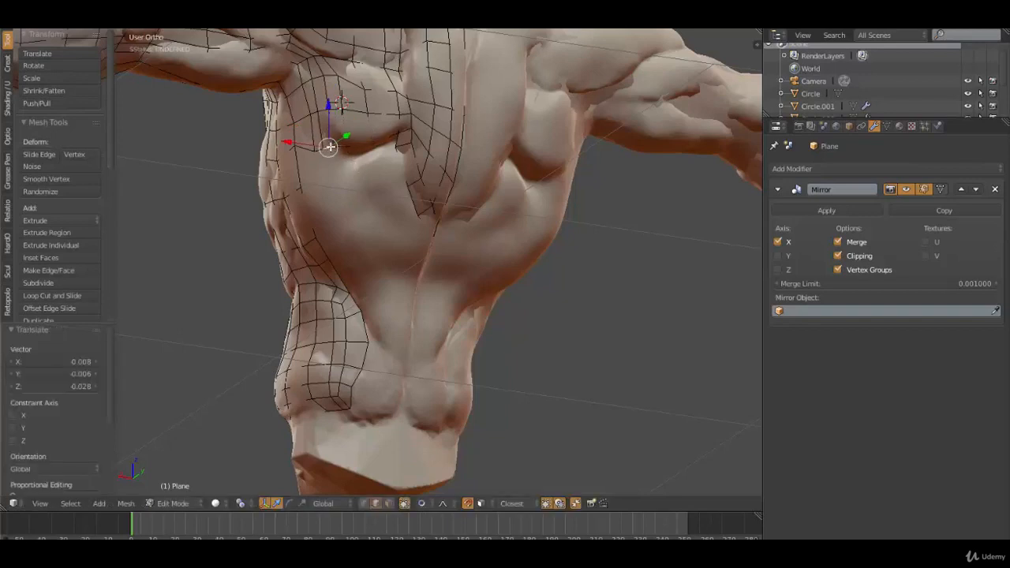
key(g)
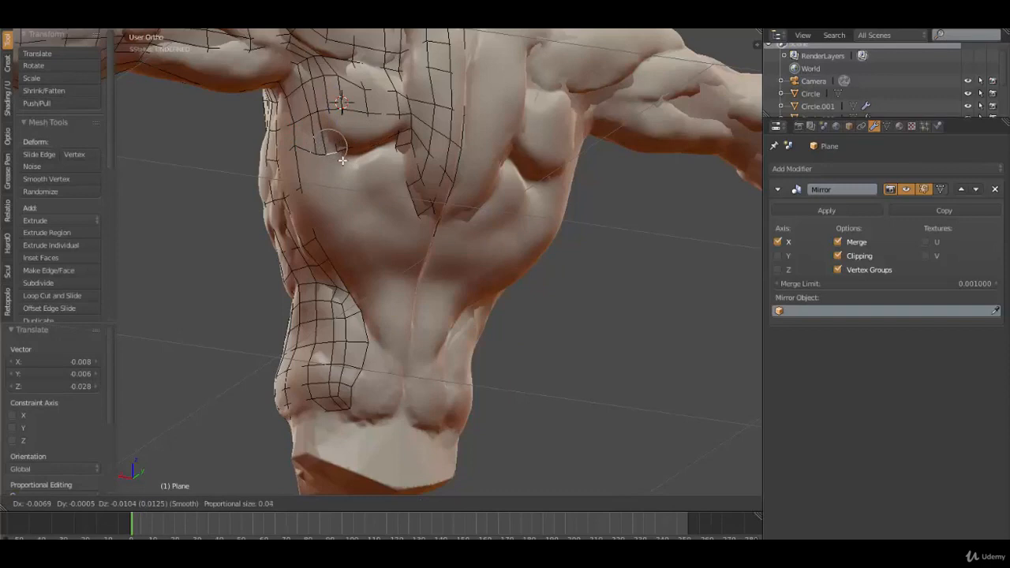
click(344, 163)
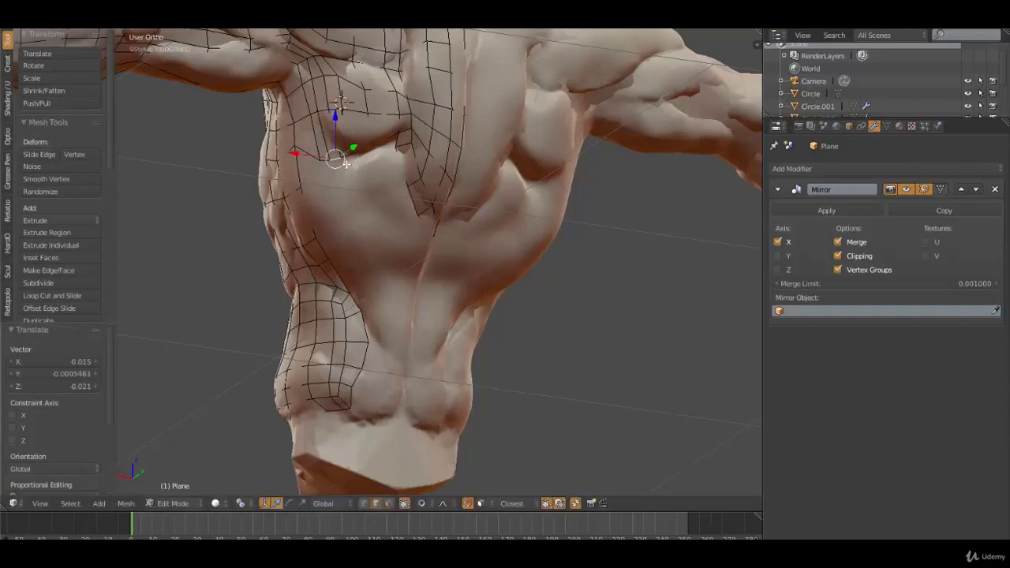
Step: Add the neighbouring border edges to the selection and extrude the row repeatedly down the back toward the spine
scroll(347, 158, up, 2)
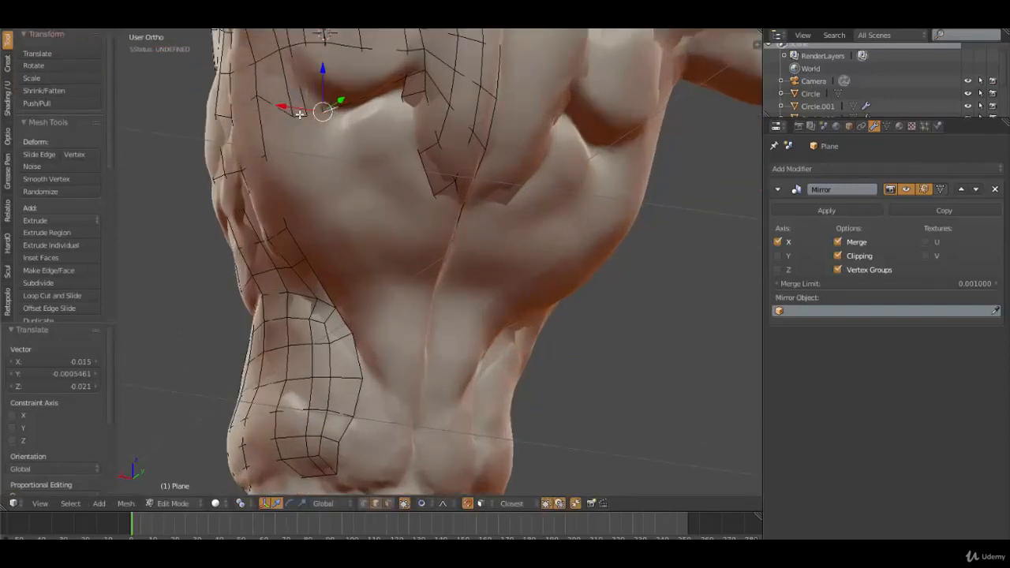
shift+right_click(301, 116)
shift+right_click(361, 101)
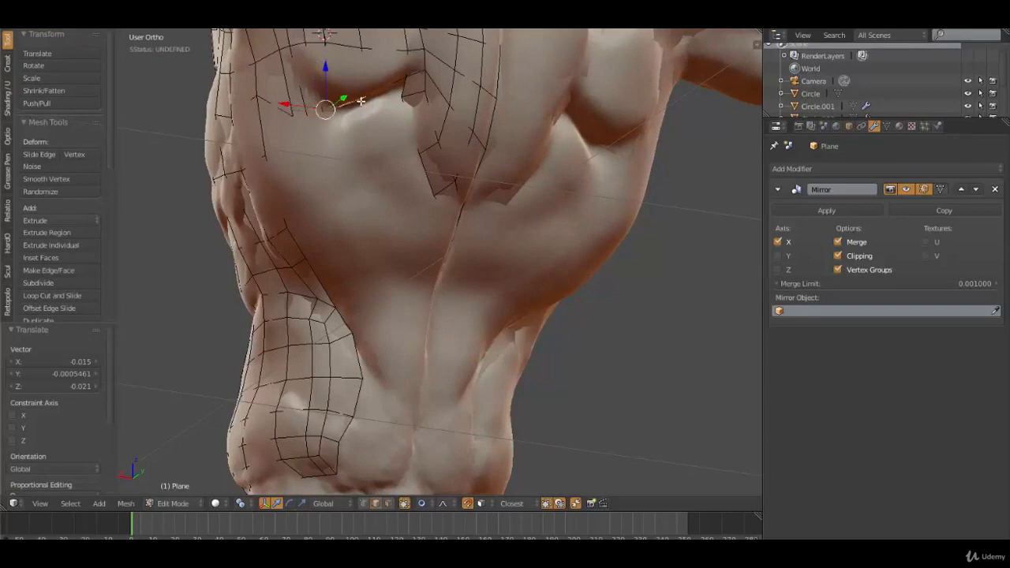
scroll(360, 114, down, 3)
scroll(359, 140, up, 2)
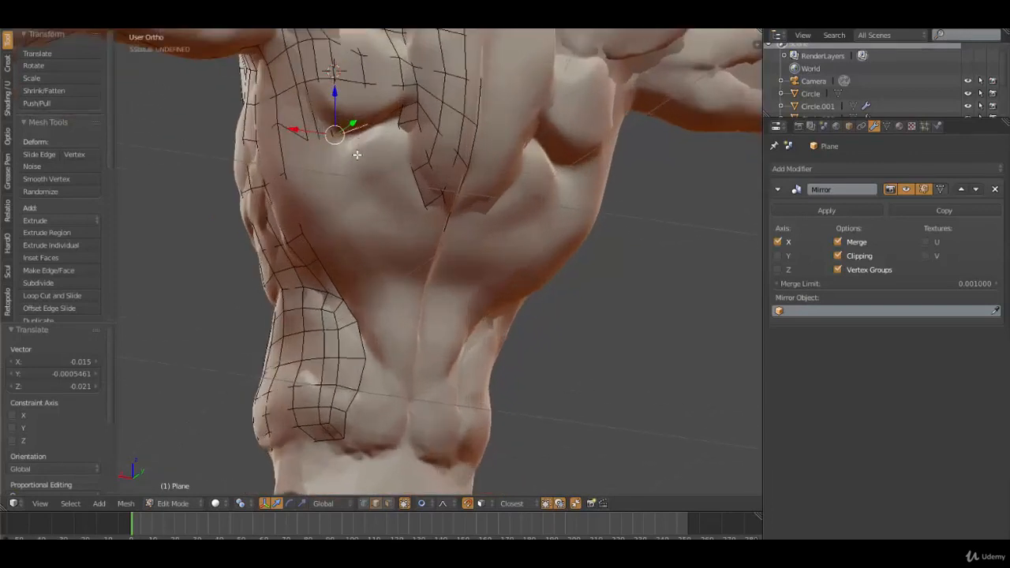
key(e)
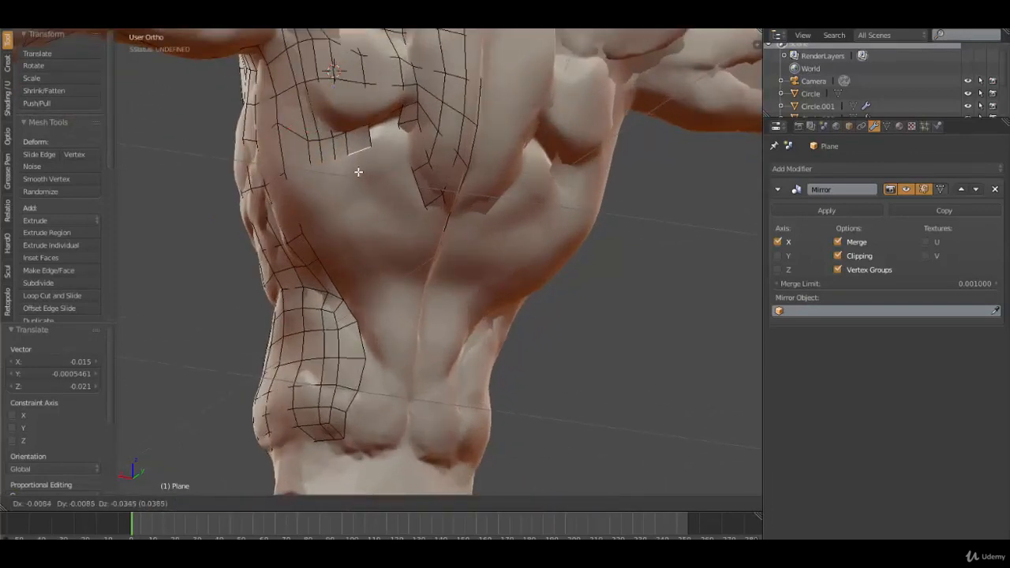
click(361, 171)
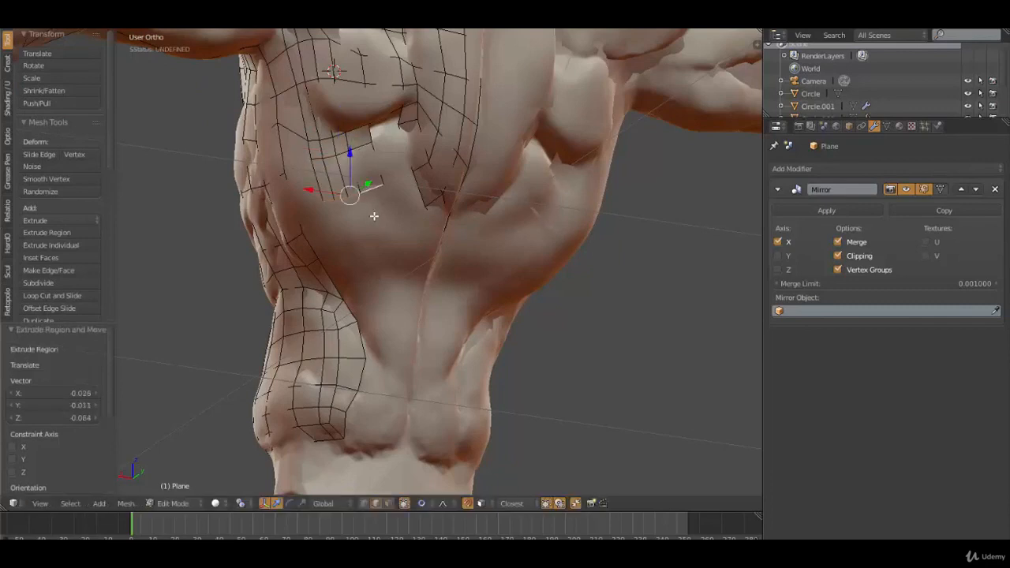
key(g)
click(397, 255)
Step: Extrude another row of the back strip toward the spine and scale its end edges to 0.723
middle_drag(397, 255, 355, 241)
key(e)
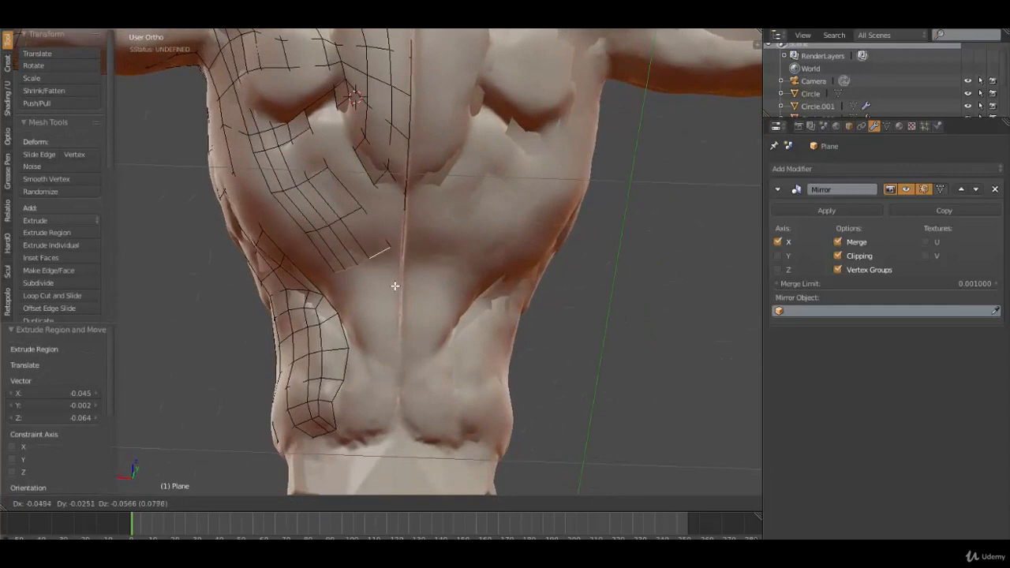
click(395, 294)
key(s)
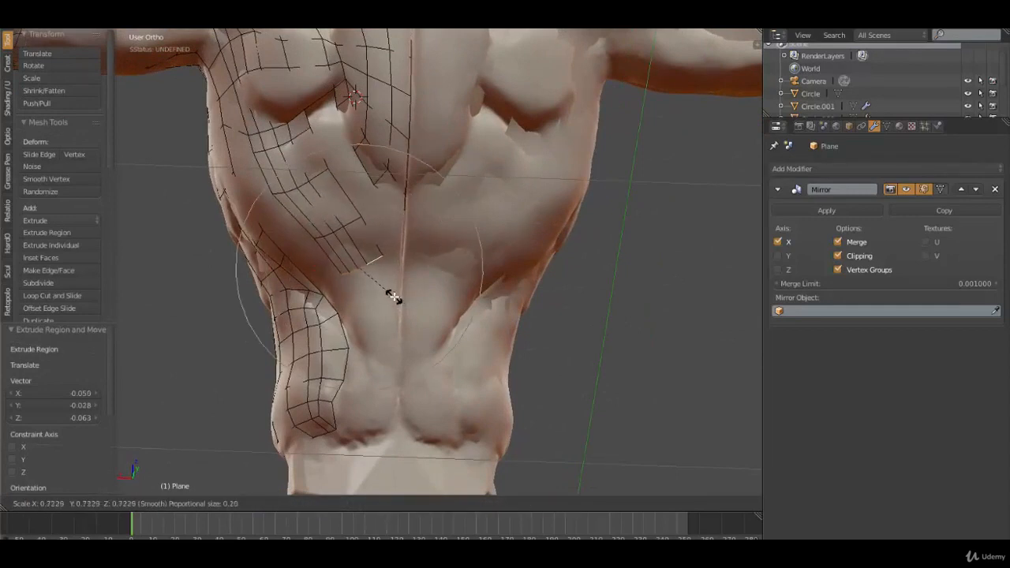
click(394, 296)
Step: Extrude the narrowed back strip downward, scale its end to 0.816, and extrude one more row along the spine
key(e)
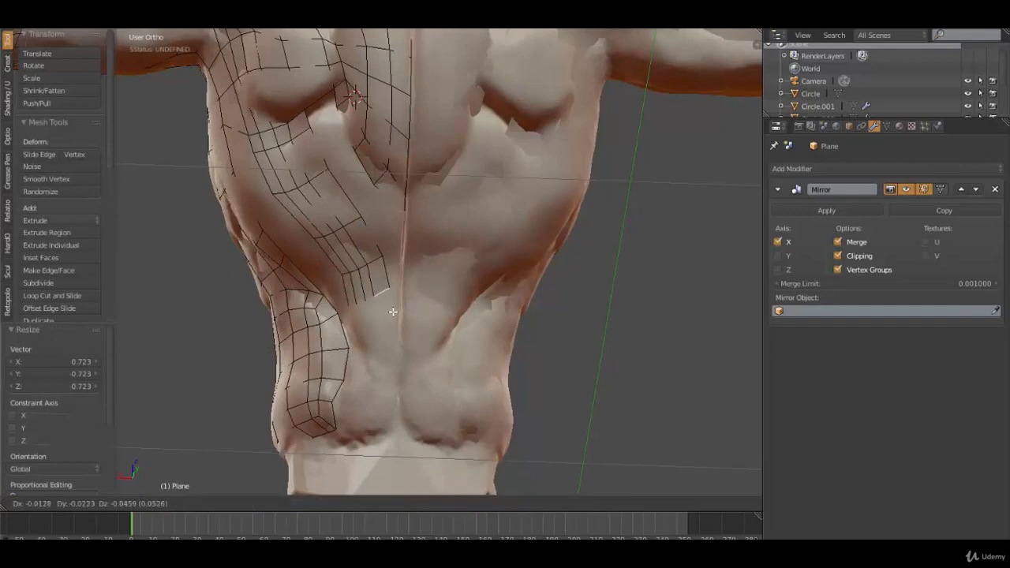
click(394, 318)
key(s)
click(395, 337)
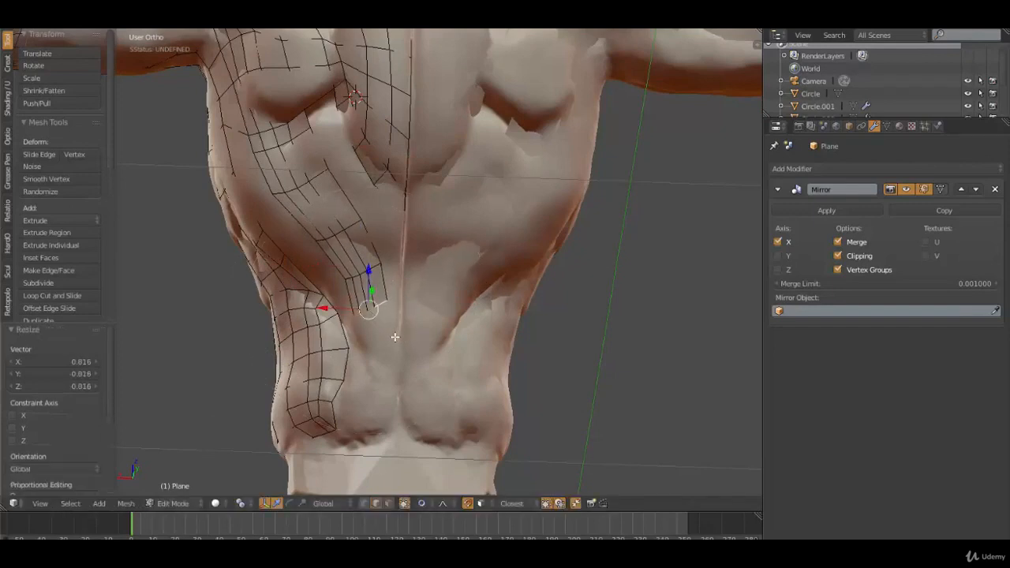
ctrl+right_click(385, 353)
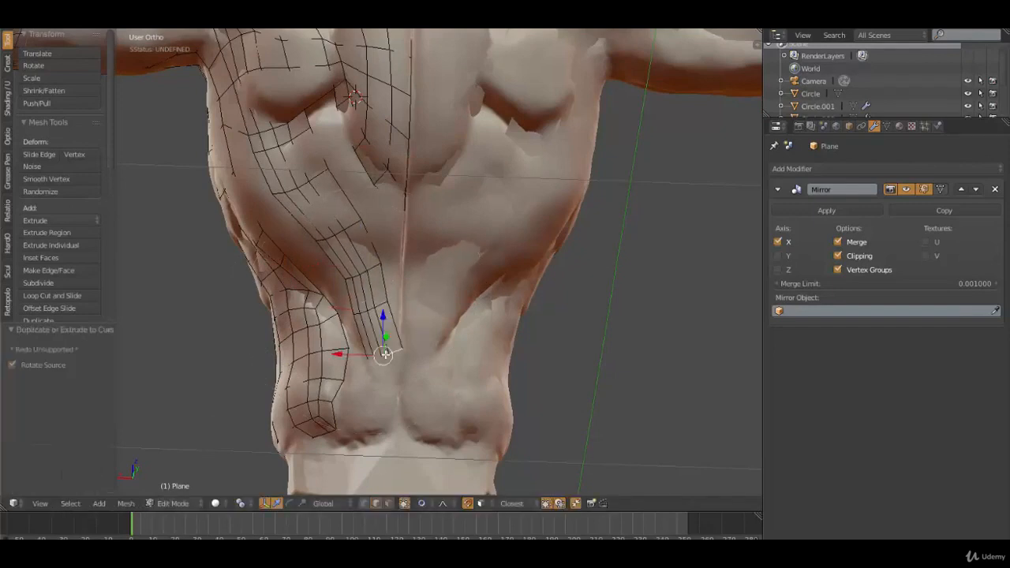
Step: Turn off Clipping in the Mirror modifier and move the strip's end edges about 0.015 in X away from the spine
click(838, 256)
key(g)
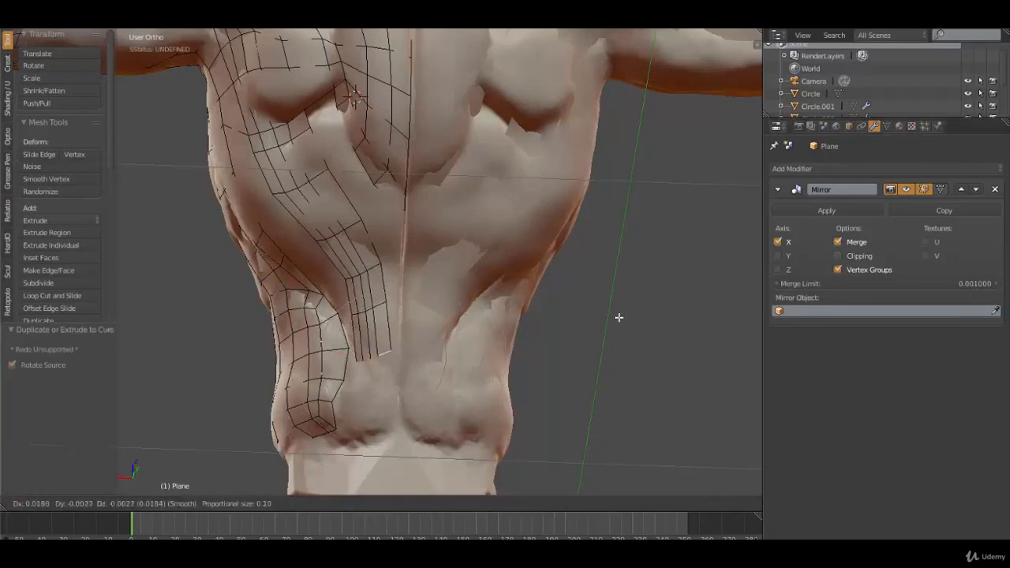
scroll(623, 314, up, 15)
click(620, 310)
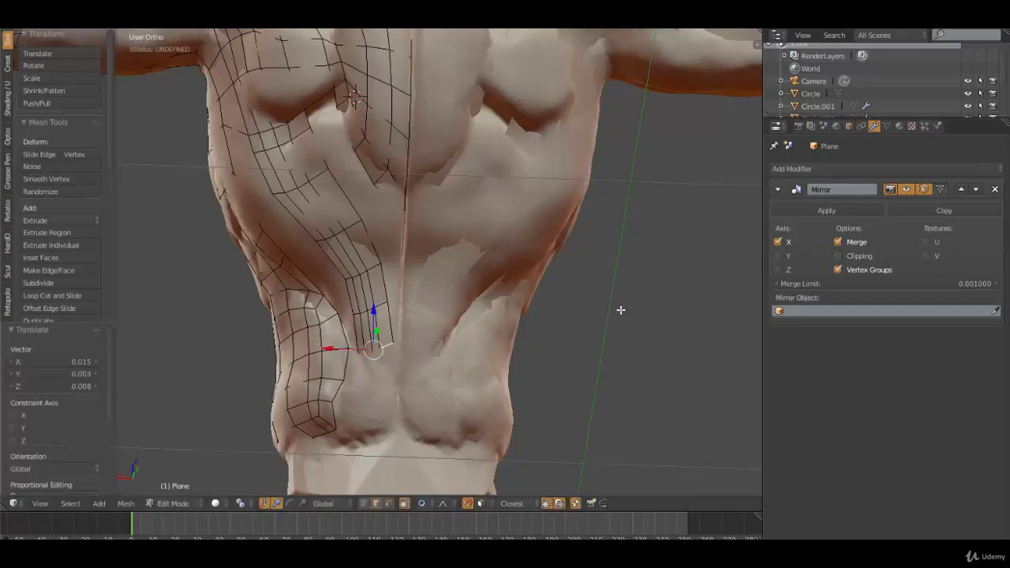
Step: Extrude two more rows down to the waist and rotate the strip's end edges by 14.579°
key(e)
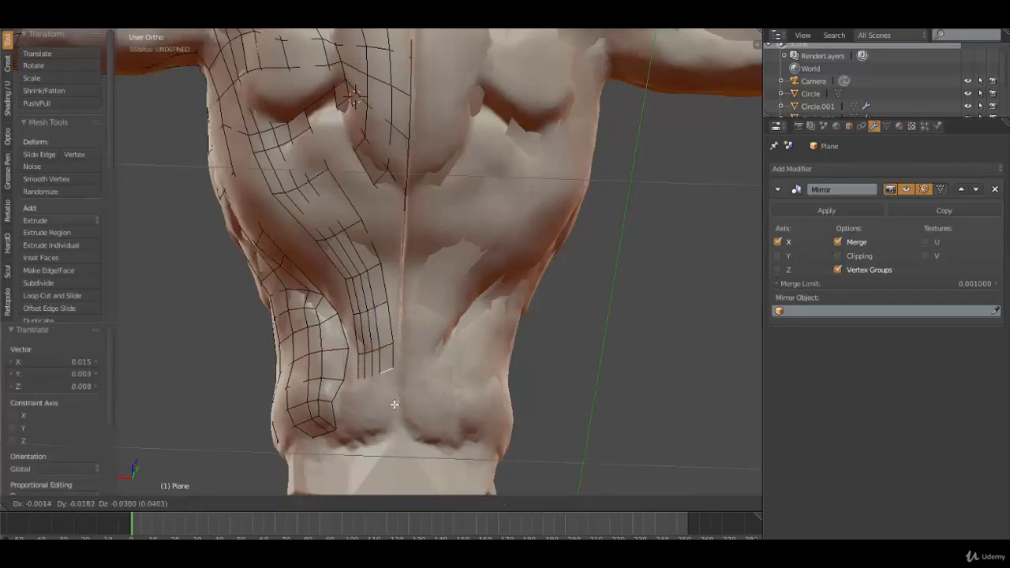
click(395, 408)
key(e)
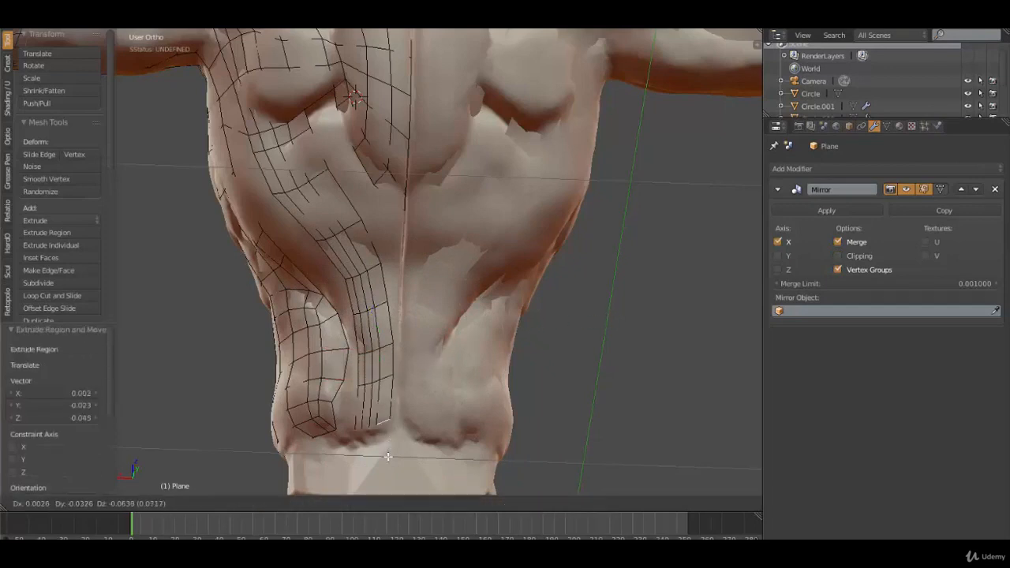
click(387, 455)
key(r)
click(410, 447)
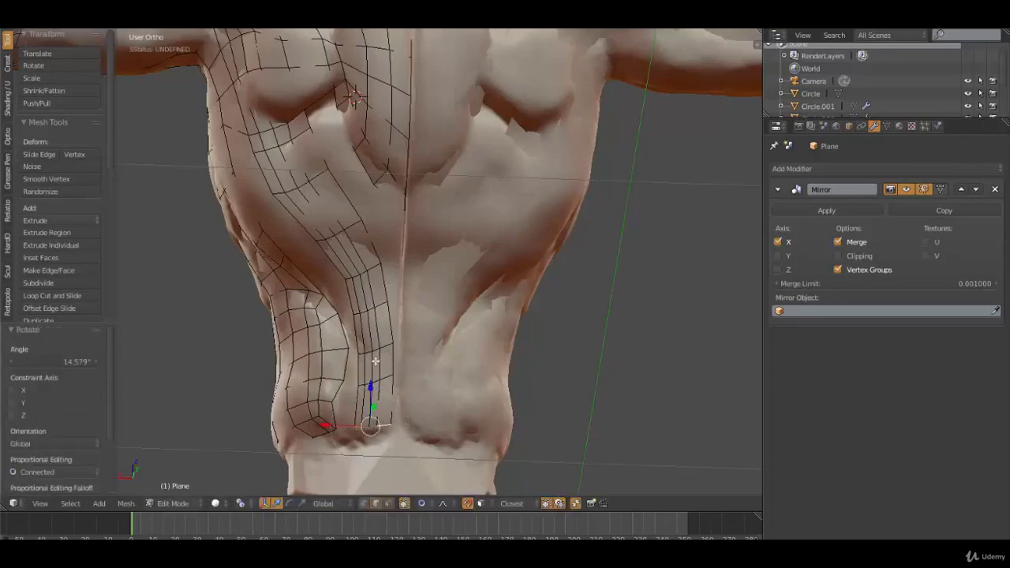
Step: Move the outer edge at the upper back strip by 0.016 in X and -0.010 in Y with proportional editing
middle_drag(376, 362, 402, 276)
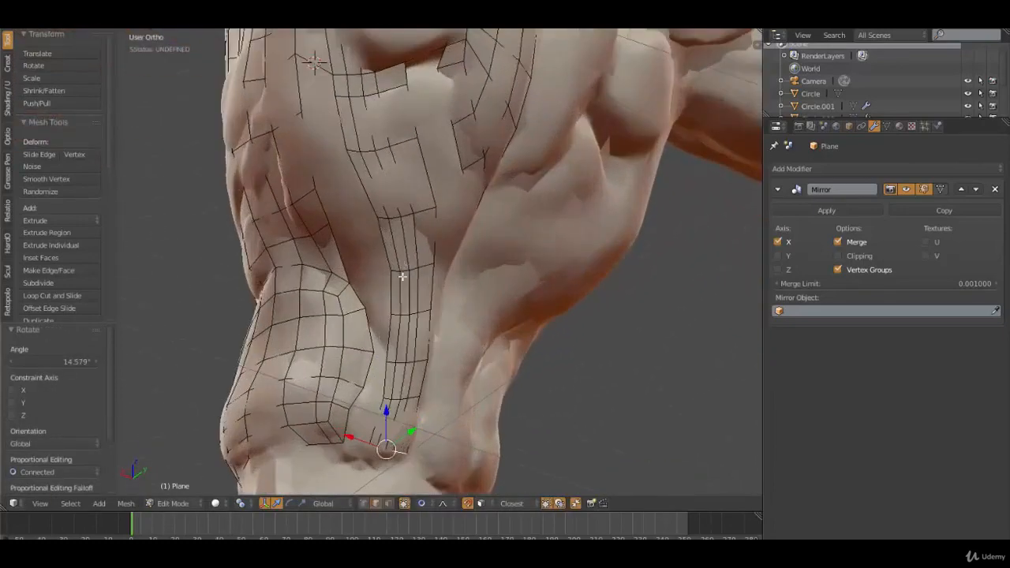
scroll(384, 199, down, 2)
middle_drag(387, 215, 376, 213)
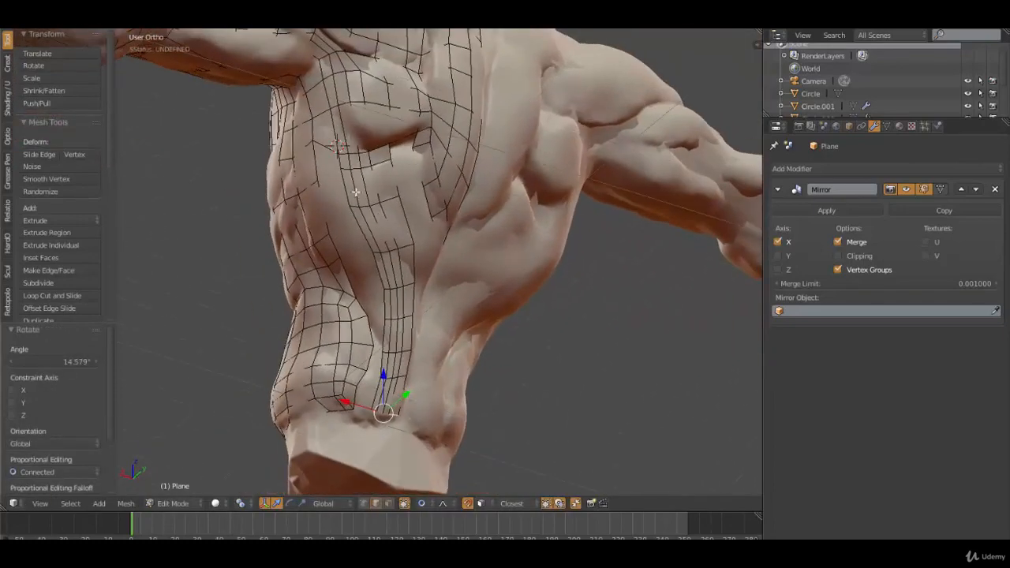
right_click(340, 189)
key(g)
scroll(349, 213, up, 2)
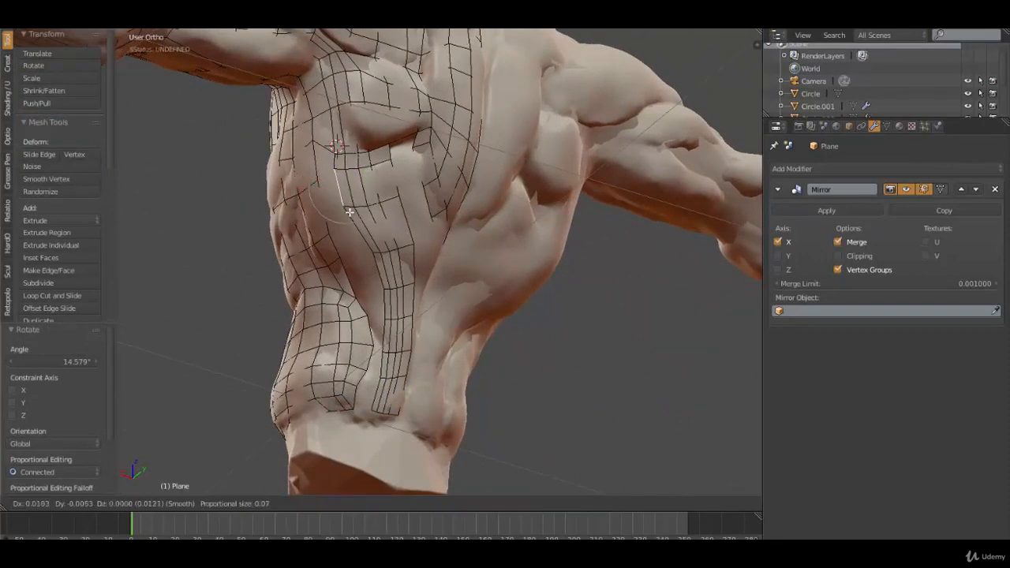
click(345, 212)
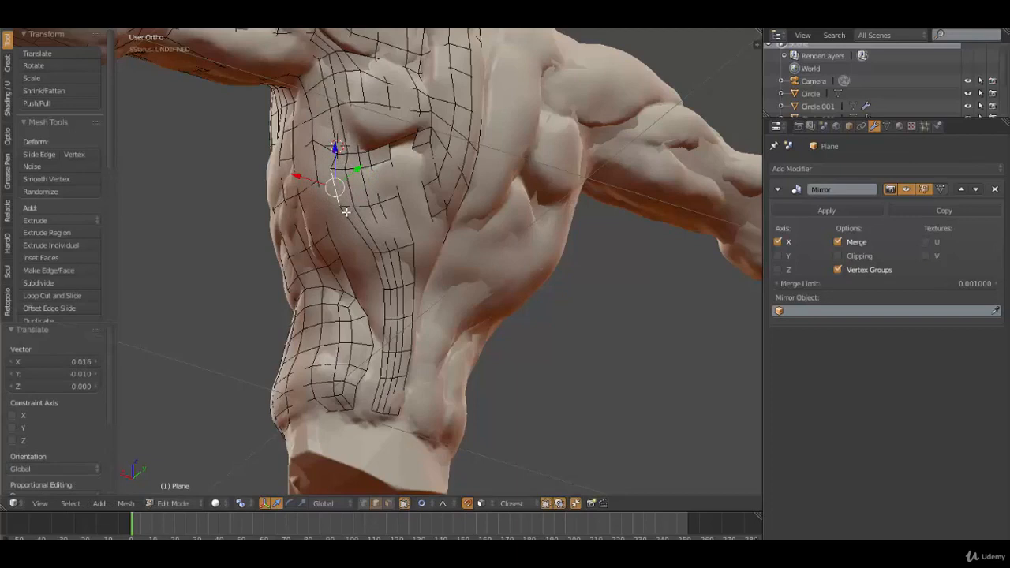
Step: Shift the back strip's outer border about 0.016 in X and -0.011 in Y toward the oblique, and nudge its lowest outer edge
right_click(375, 270)
alt+right_click(380, 270)
alt+right_click(373, 261)
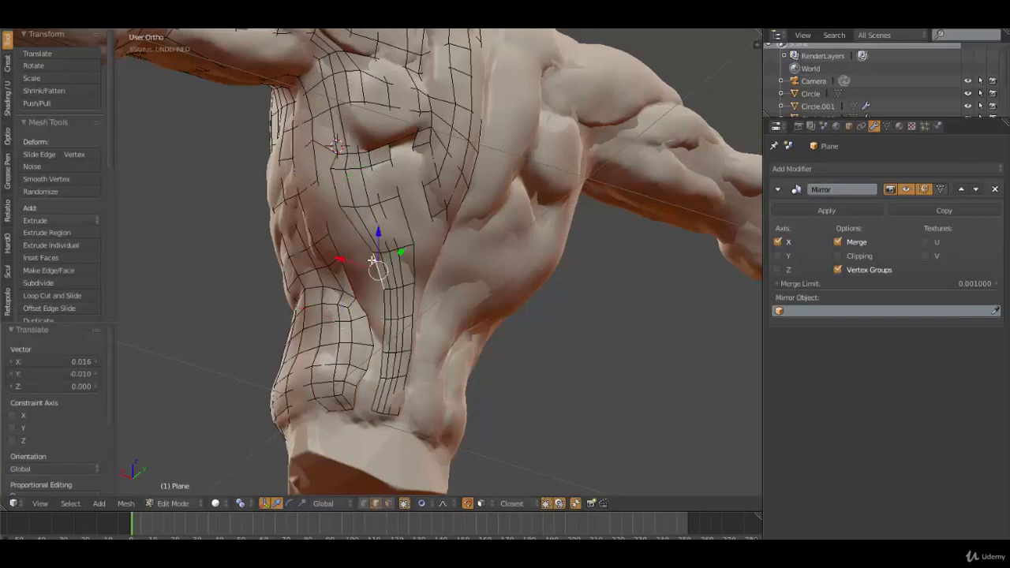
alt+right_click(384, 294)
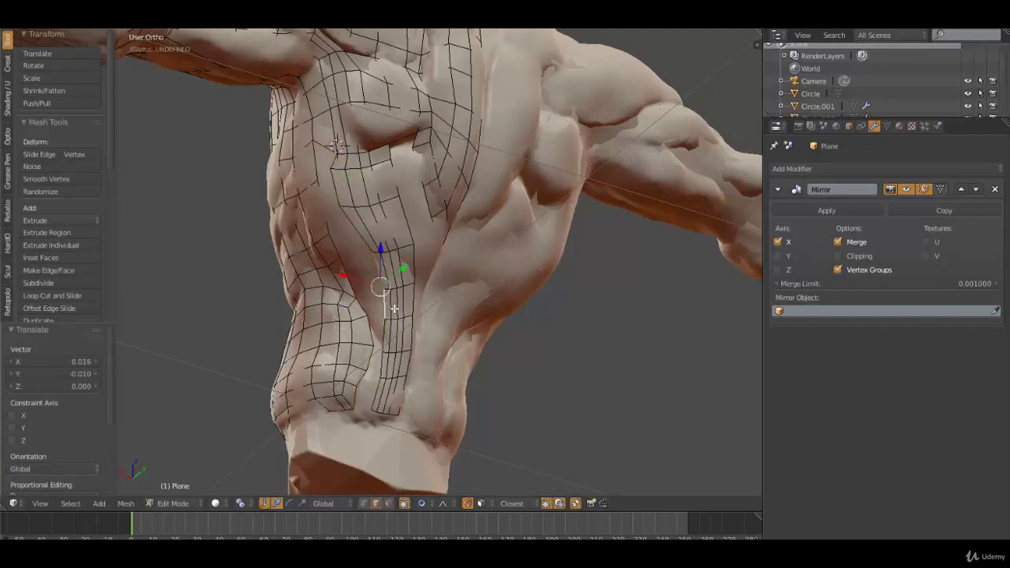
key(g)
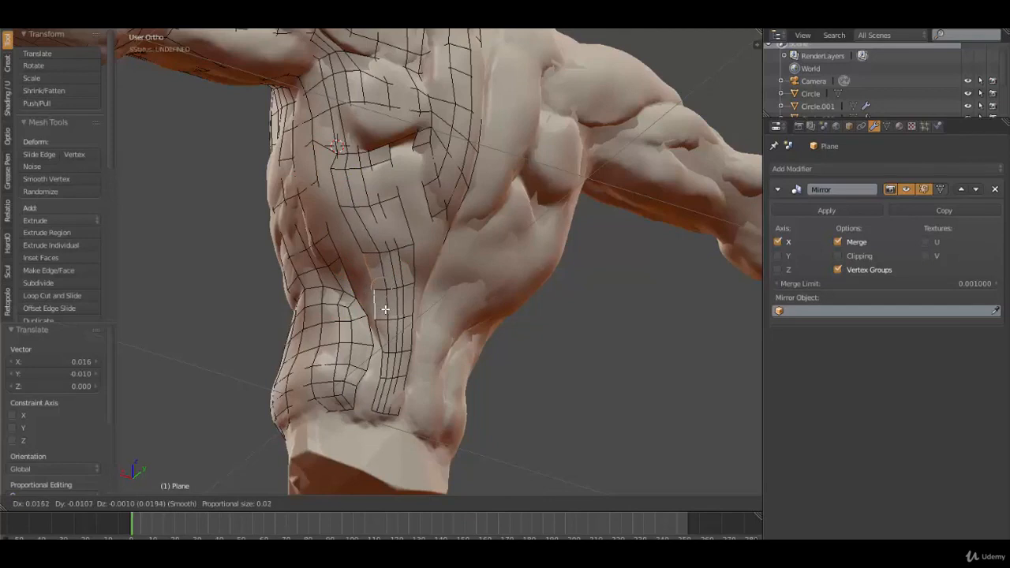
click(380, 365)
key(g)
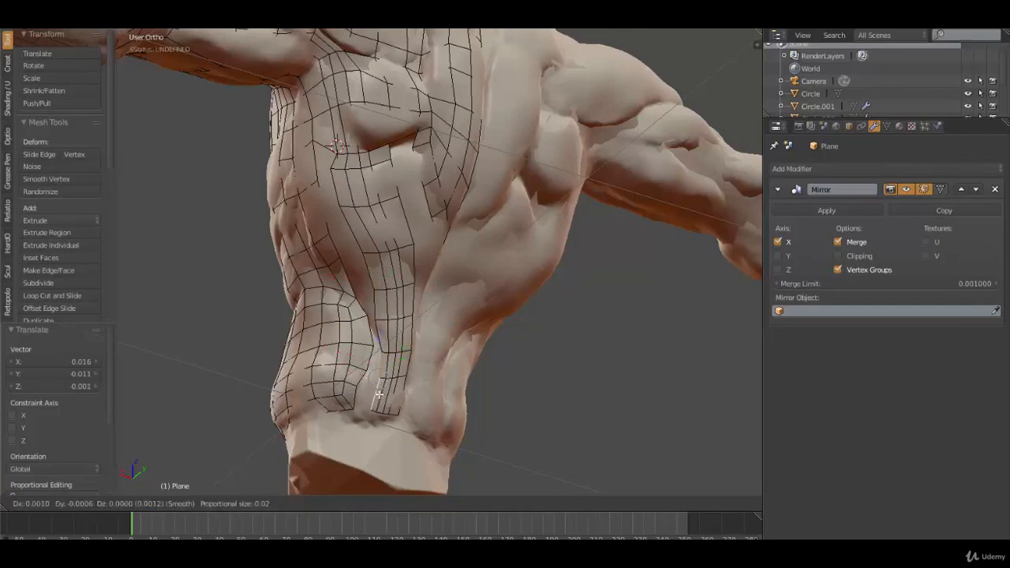
click(376, 393)
Step: Move the strip's mid-back edge near the spine by 0.011 in X and 0.006 in Z, and nudge the edge above it by 0.002 in X
middle_drag(376, 392, 380, 263)
key(g)
click(368, 245)
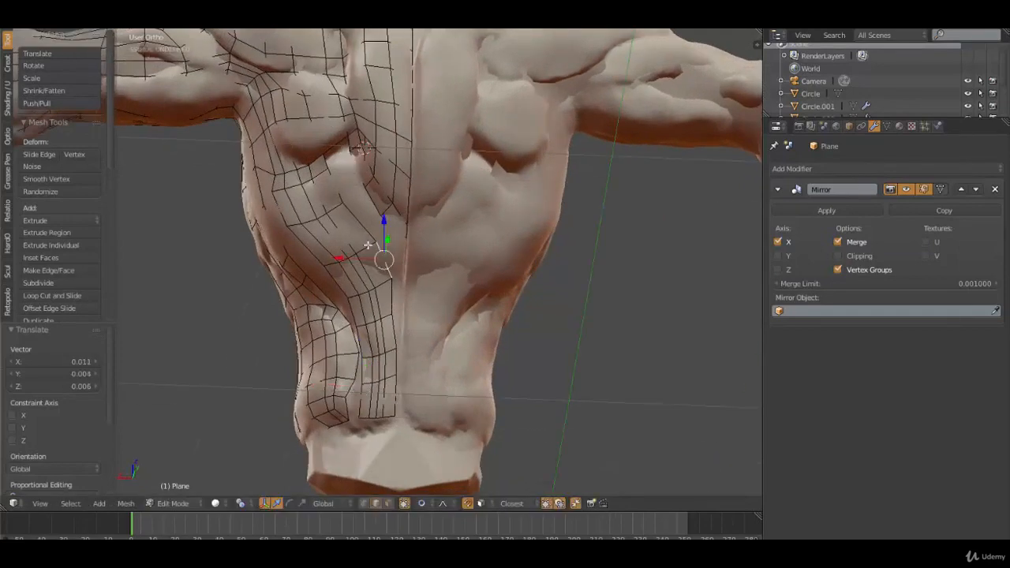
right_click(353, 223)
key(g)
click(347, 215)
Step: Fill faces in the gap between the side of the torso mesh and the upper part of the back strip
right_click(334, 193)
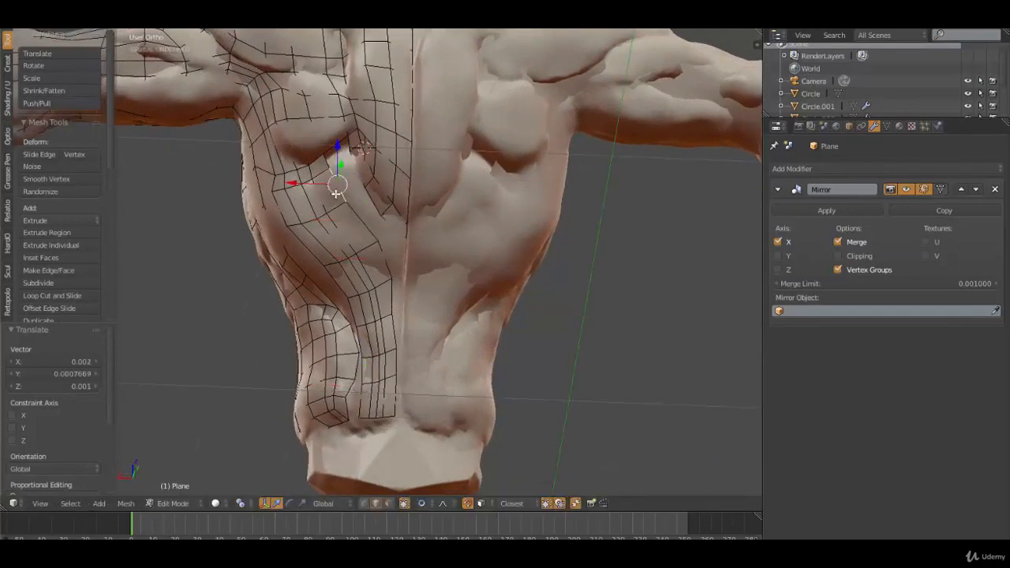
mouse_move(336, 154)
middle_down()
mouse_move(370, 146)
mouse_move(336, 154)
middle_up()
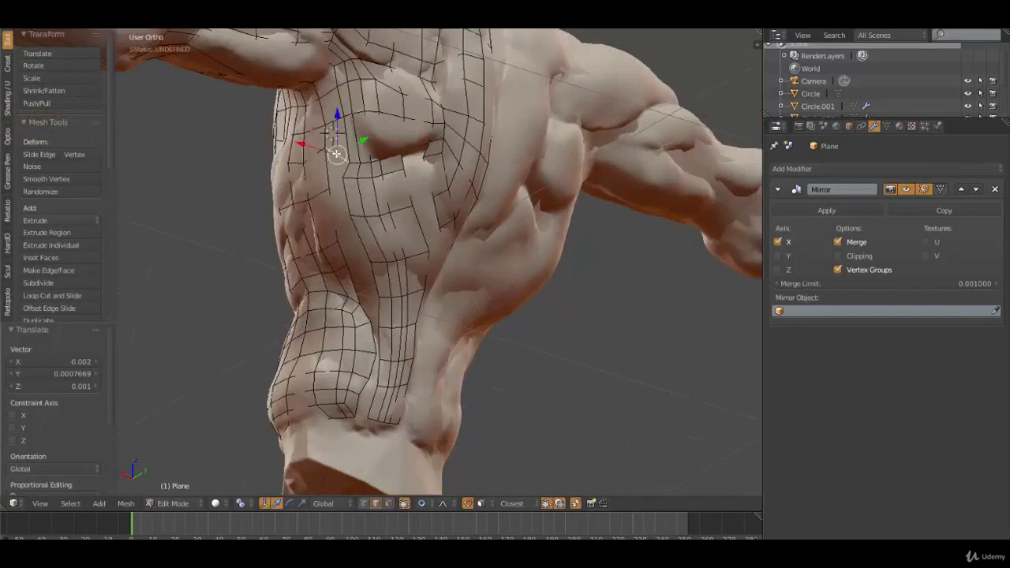
key(f)
key(f)
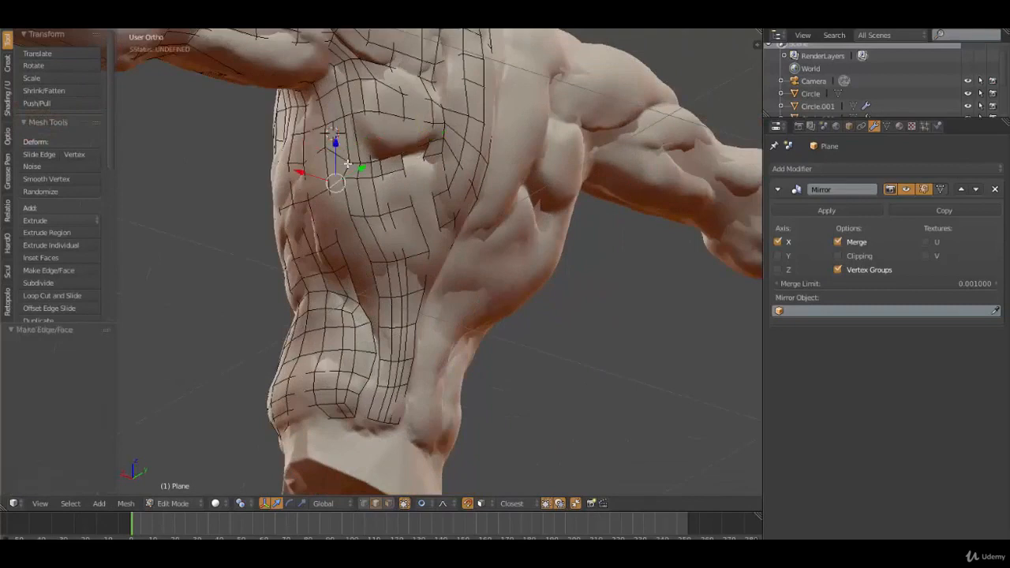
middle_drag(379, 230, 377, 225)
key(f)
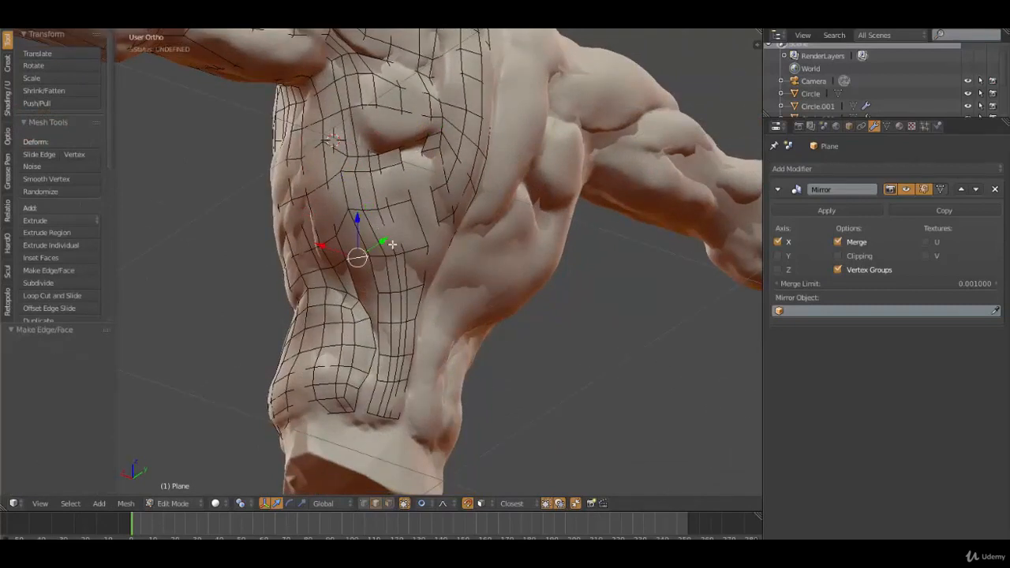
key(f)
Step: Fill more faces down the gap between the oblique and the lower back strip
middle_drag(403, 276, 391, 302)
key(f)
key(f)
key(f)
middle_drag(387, 365, 377, 369)
Step: Add one centred loop cut across the lowest row of the back strip above the waist
scroll(376, 394, up, 1)
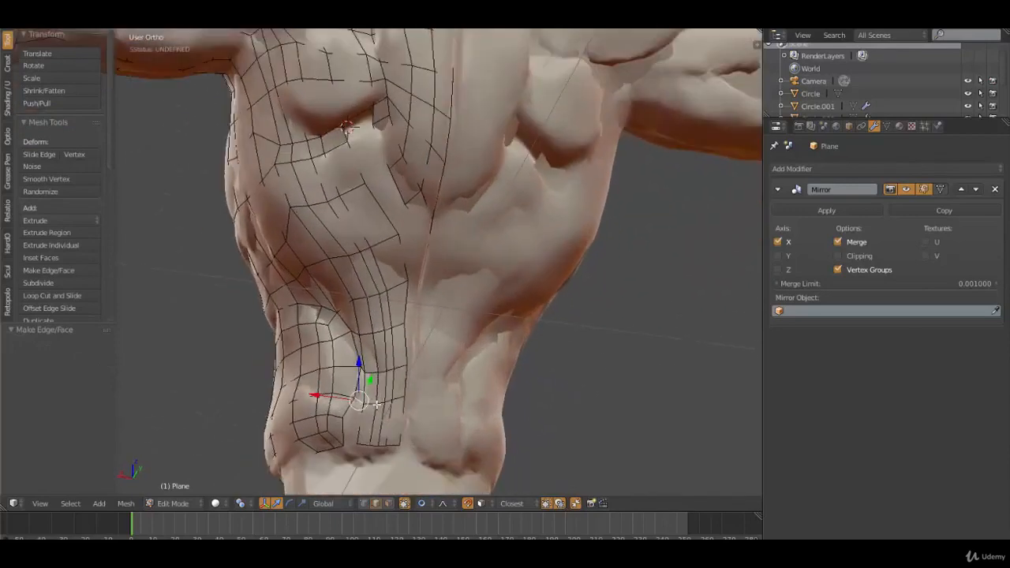
shift+middle_drag(377, 404, 379, 329)
key(ctrl+r)
click(380, 327)
right_click(379, 326)
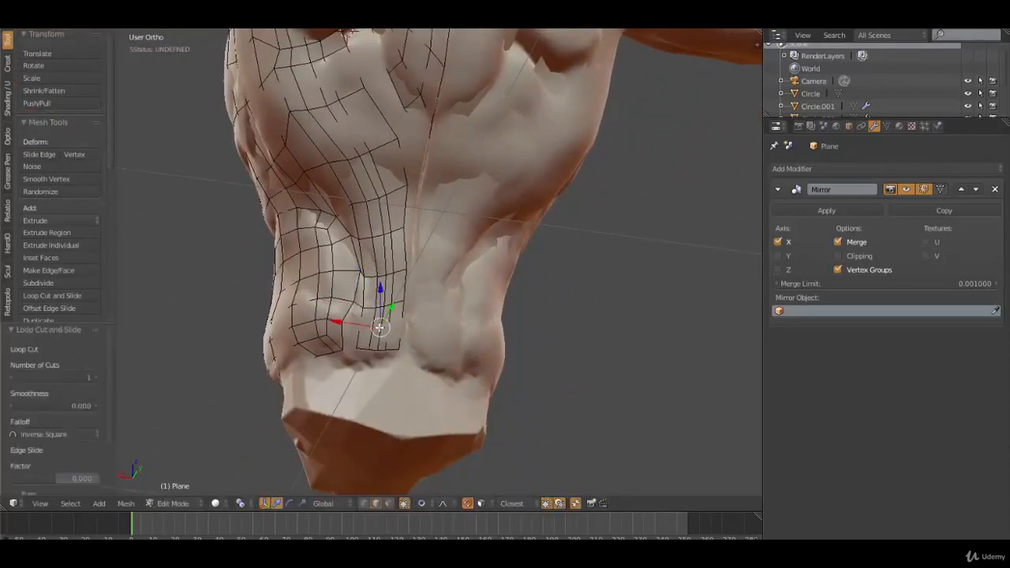
key(g)
click(376, 326)
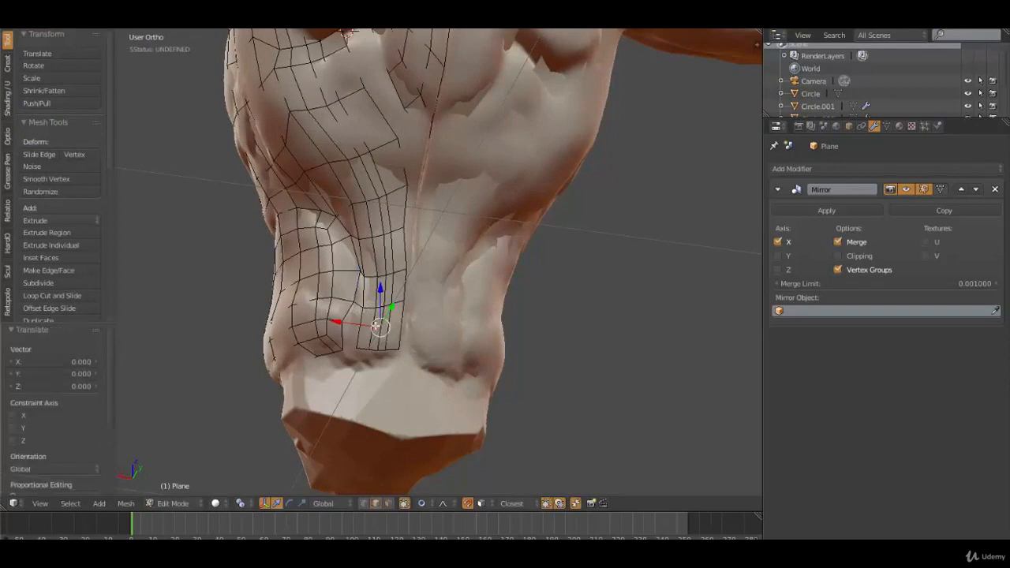
Step: Fill the last faces joining the oblique to the back strip at the waist and deselect everything
right_click(361, 307)
key(f)
key(f)
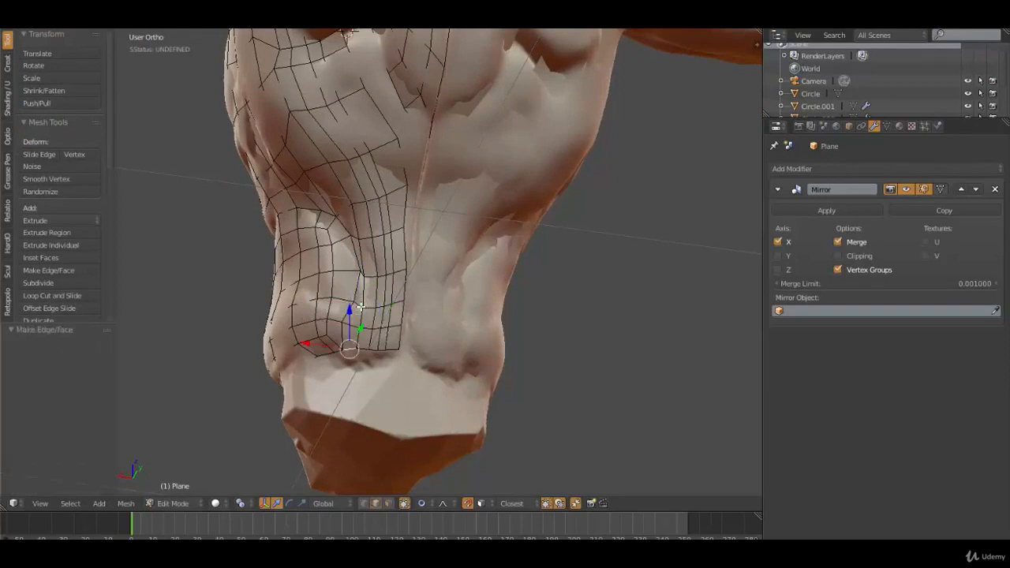
key(a)
Step: Fill faces in the gap between the strip below the shoulder blade and the mesh along the spine
middle_drag(360, 309, 402, 181)
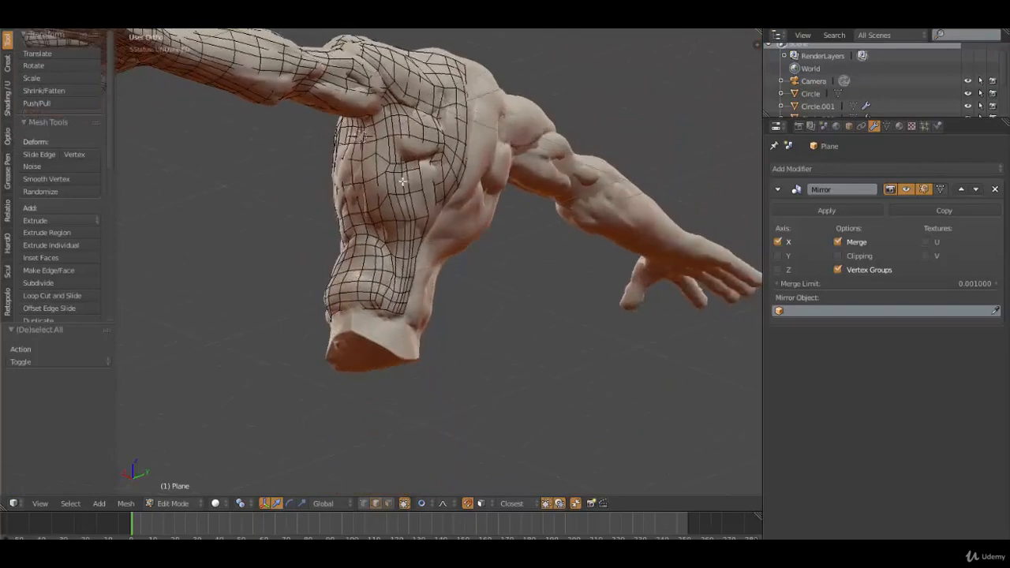
middle_drag(422, 223, 336, 168)
scroll(336, 169, up, 2)
scroll(351, 170, up, 2)
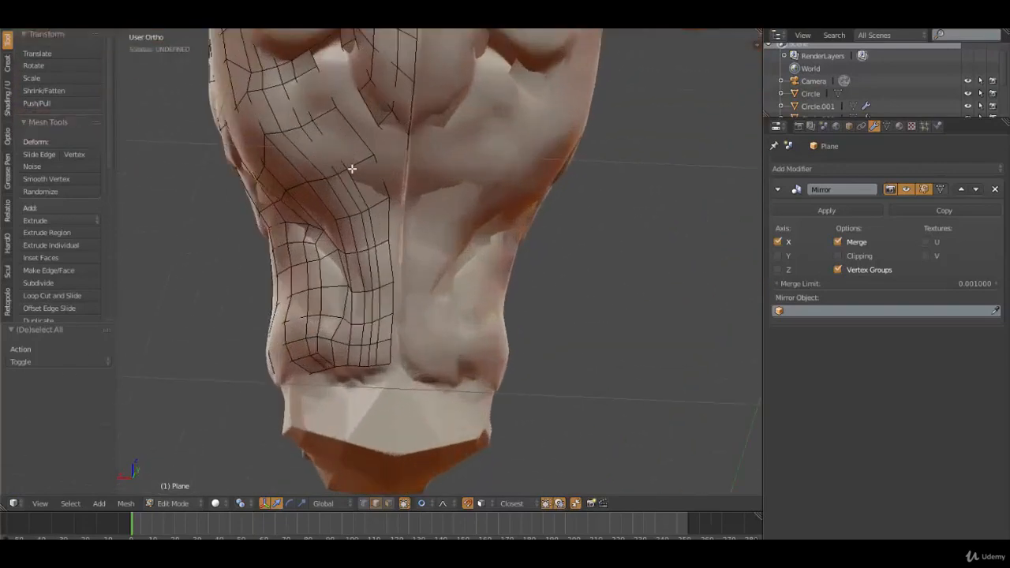
shift+middle_drag(359, 106, 374, 183)
right_click(346, 114)
key(f)
key(f)
key(f)
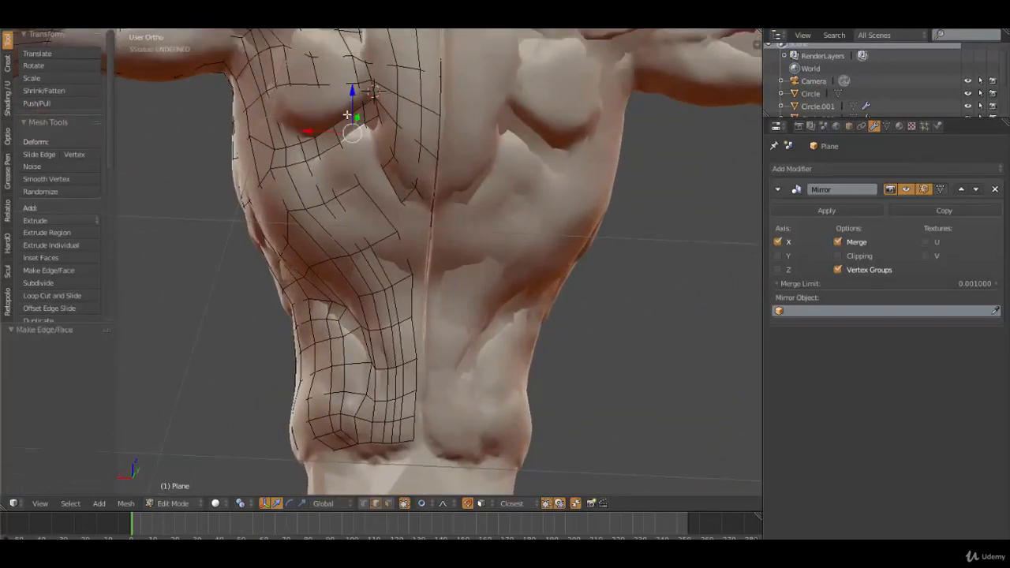
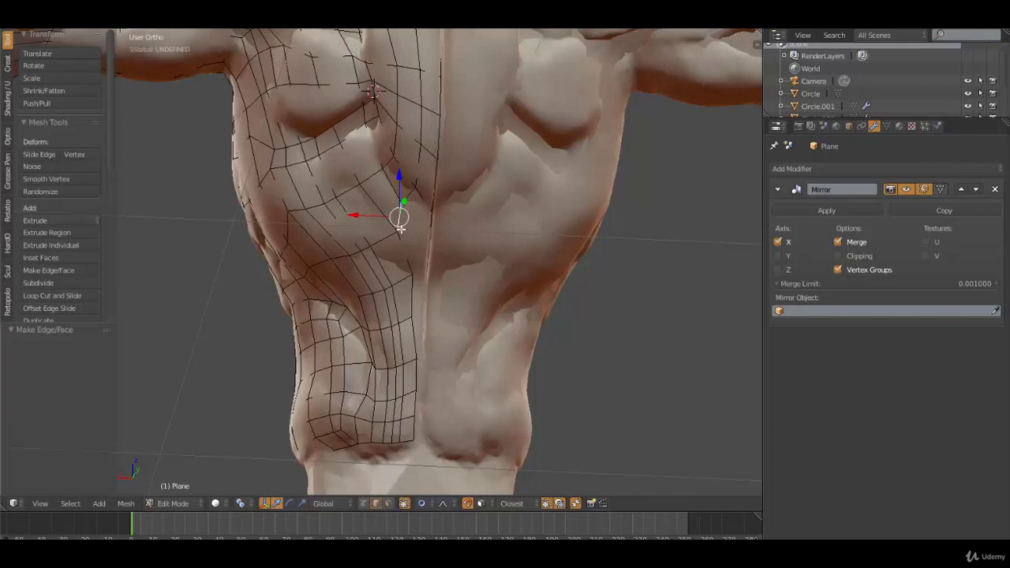
Step: Turn on Clipping in the Mirror modifier and extrude the back strip's inner border edges to the spine's centre line
scroll(402, 236, up, 1)
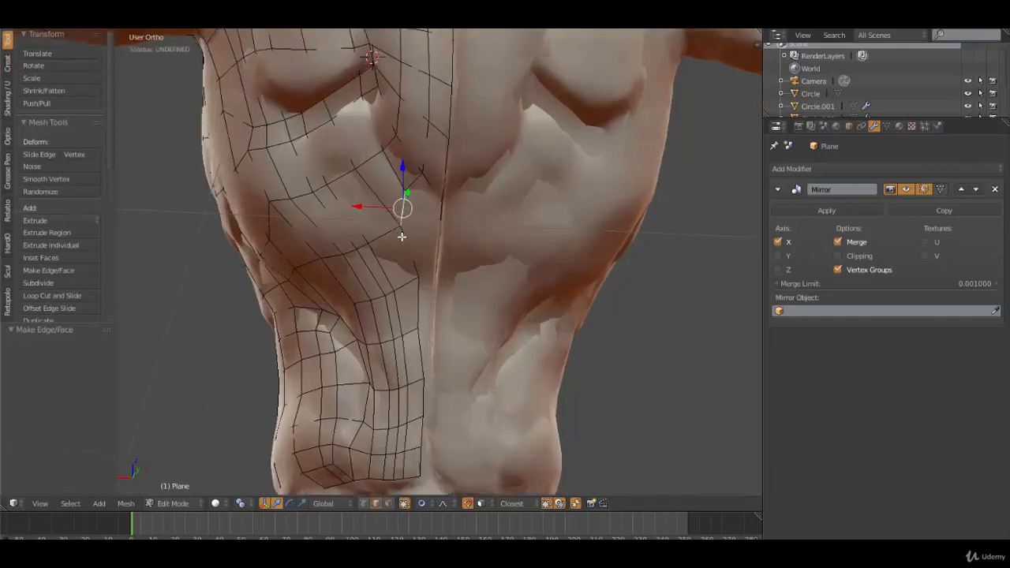
shift+right_click(406, 245)
alt+shift+right_click(417, 292)
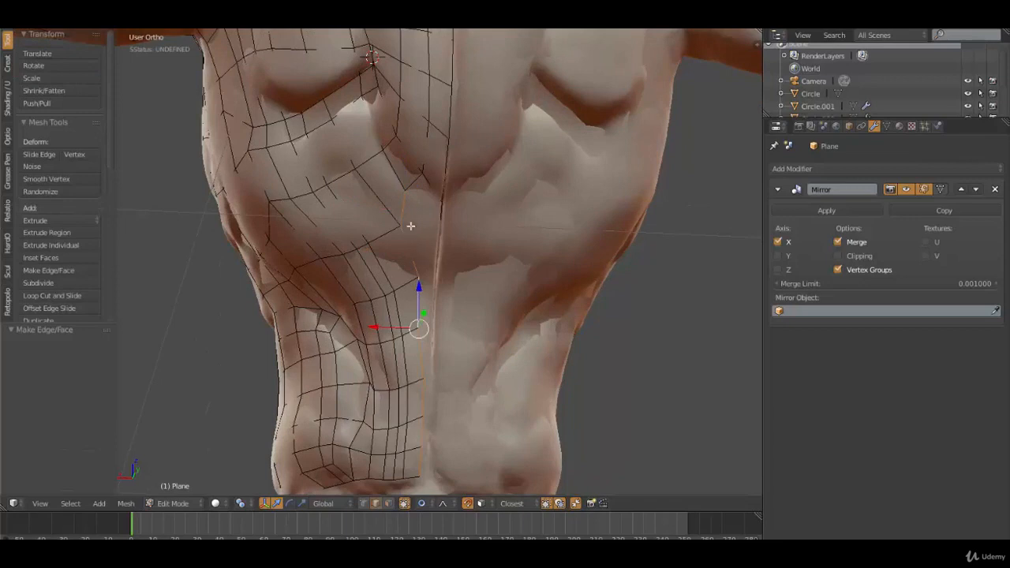
shift+right_click(433, 258)
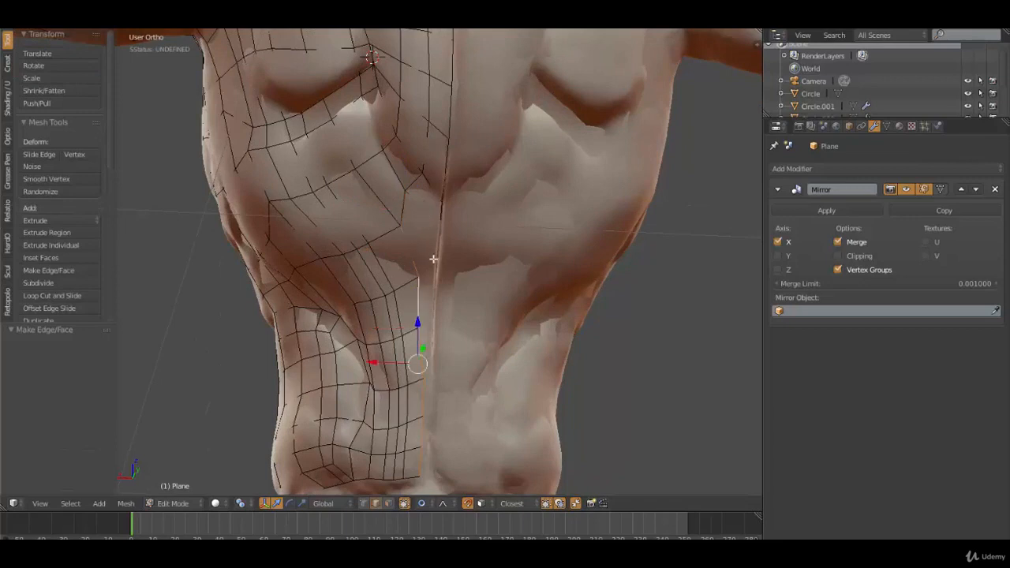
key(e)
right_click(429, 393)
key(ctrl+z)
key(g)
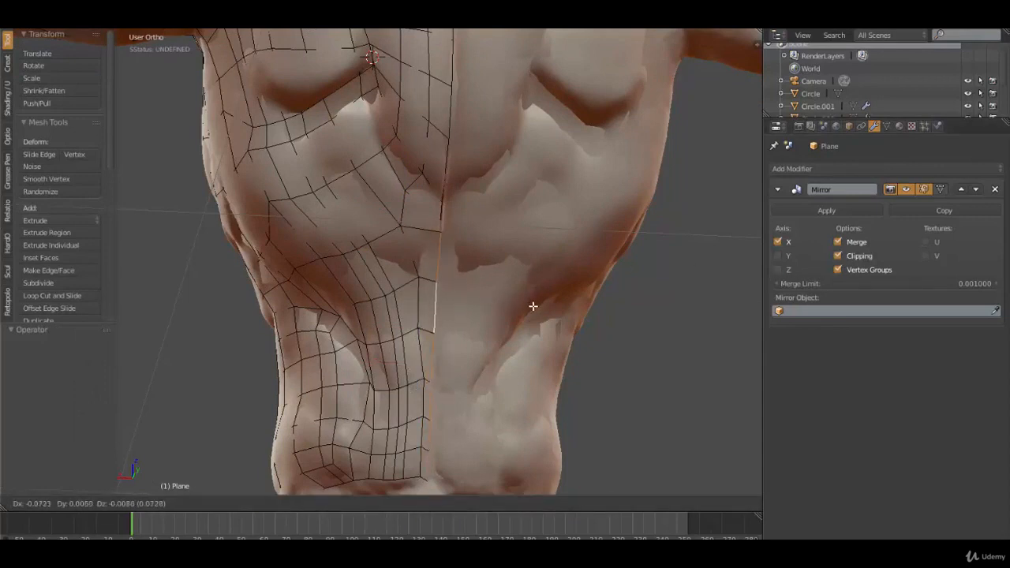
click(531, 306)
Step: Nudge the centre-line edge by 0.004 in Z and fill the remaining gap beside the spine, leaving nothing selected
middle_drag(475, 319, 448, 325)
key(g)
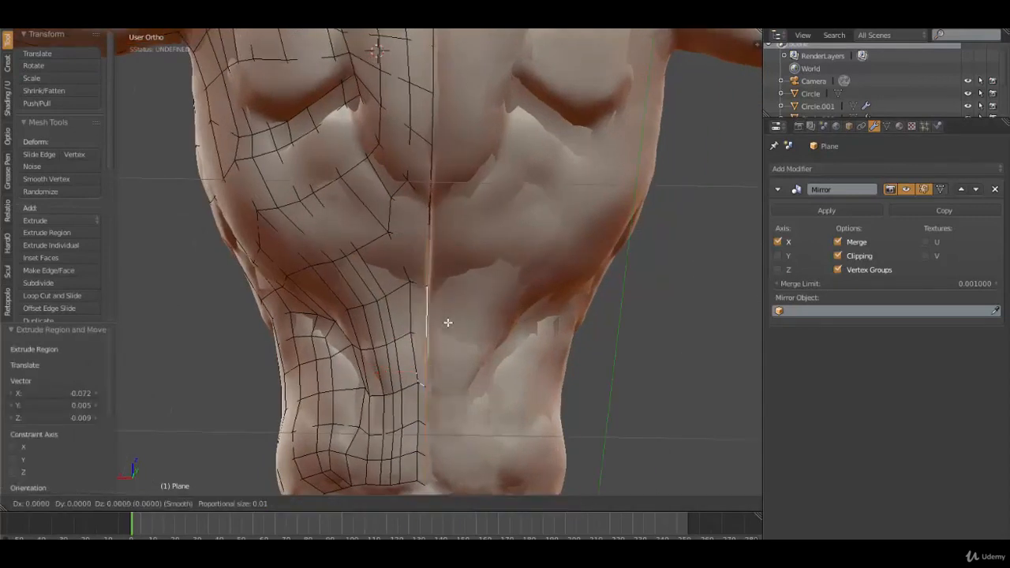
click(447, 322)
right_click(393, 217)
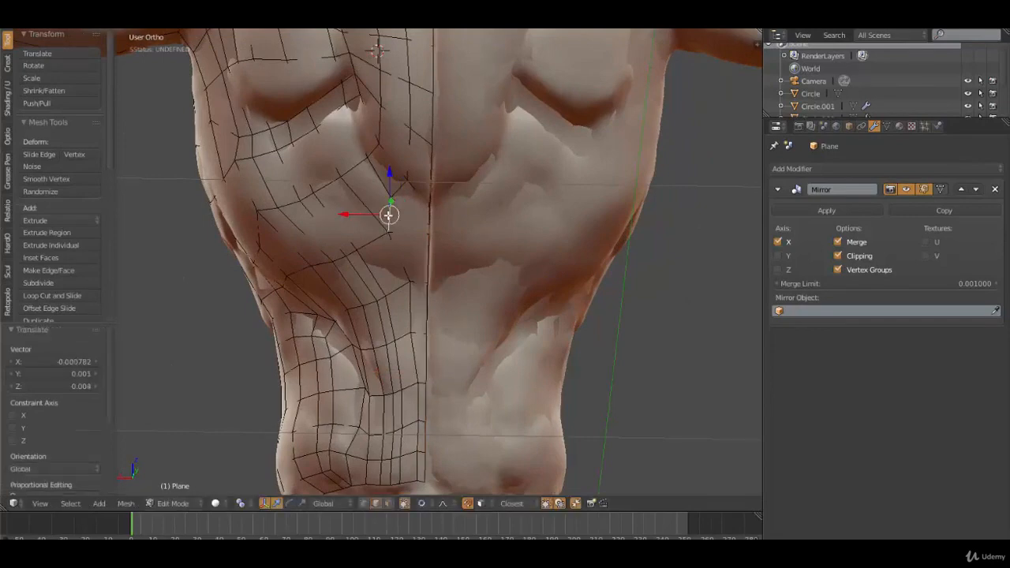
key(f)
key(a)
Step: Examine the mirrored low-poly torso in Object Mode from several sides with the sculpt hidden
scroll(379, 237, down, 4)
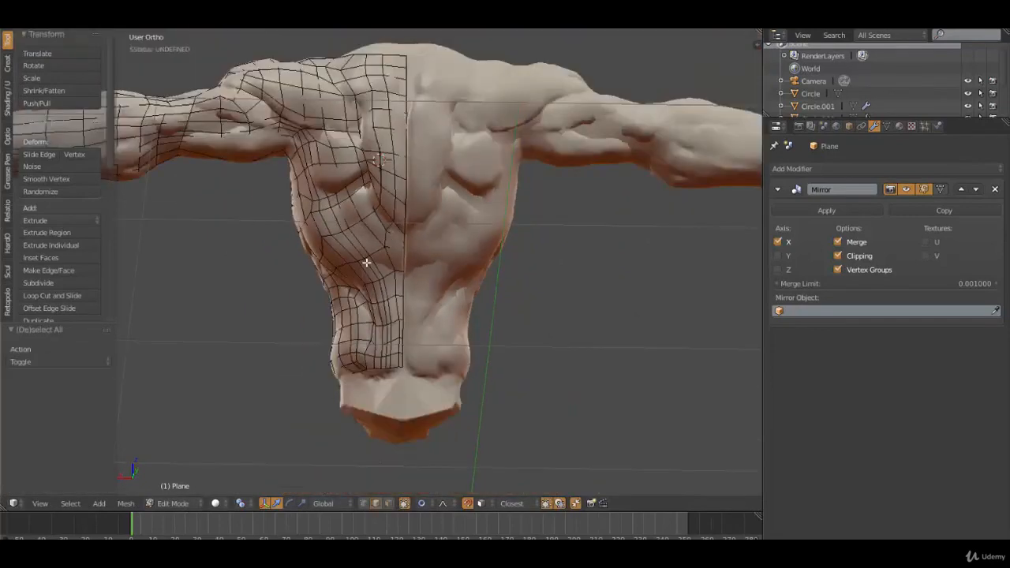
key(Tab)
middle_drag(383, 279, 362, 276)
key(Tab)
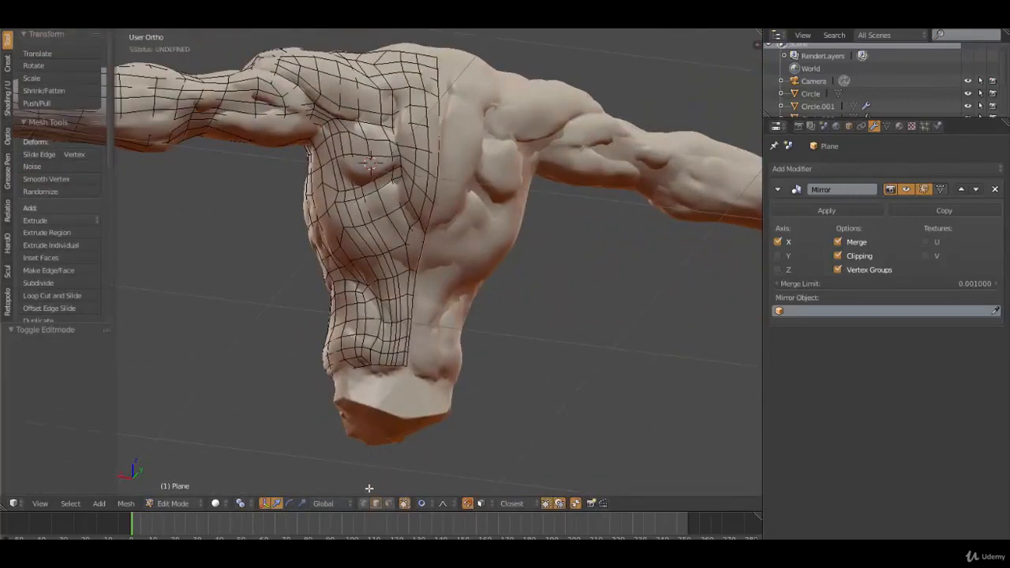
key(Tab)
click(391, 503)
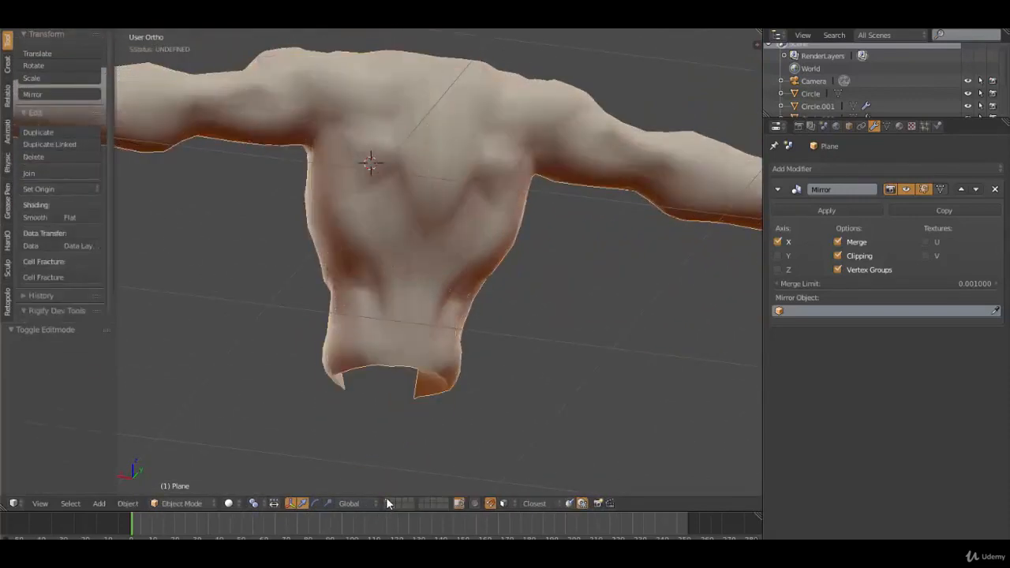
mouse_move(376, 341)
middle_down()
mouse_move(345, 290)
mouse_move(480, 361)
mouse_move(368, 347)
mouse_move(330, 358)
mouse_move(394, 384)
mouse_move(465, 367)
mouse_move(453, 340)
mouse_move(377, 369)
mouse_move(563, 379)
mouse_move(356, 356)
middle_up()
scroll(351, 351, down, 5)
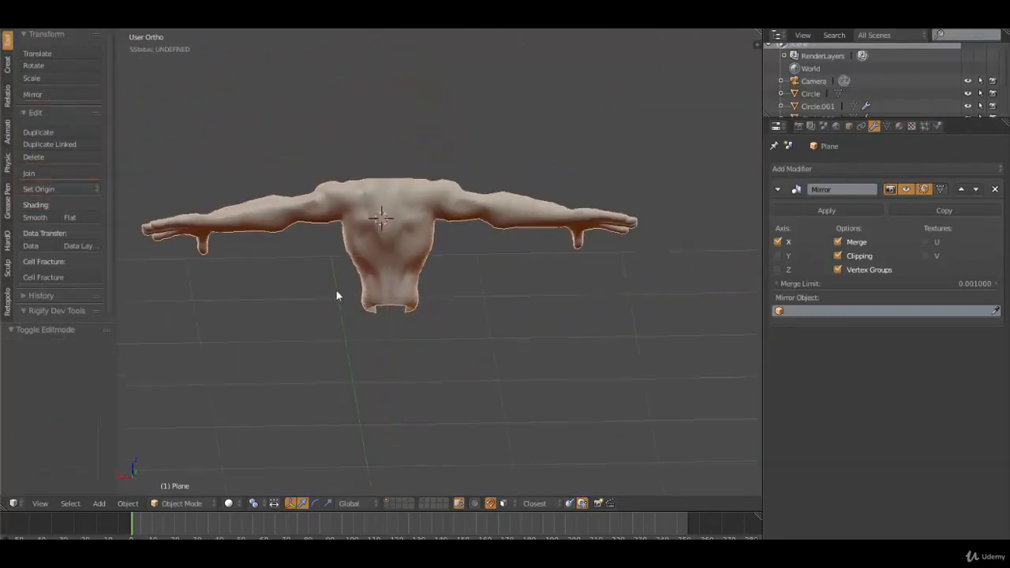
middle_drag(339, 292, 391, 401)
scroll(472, 323, up, 3)
key(Tab)
key(Tab)
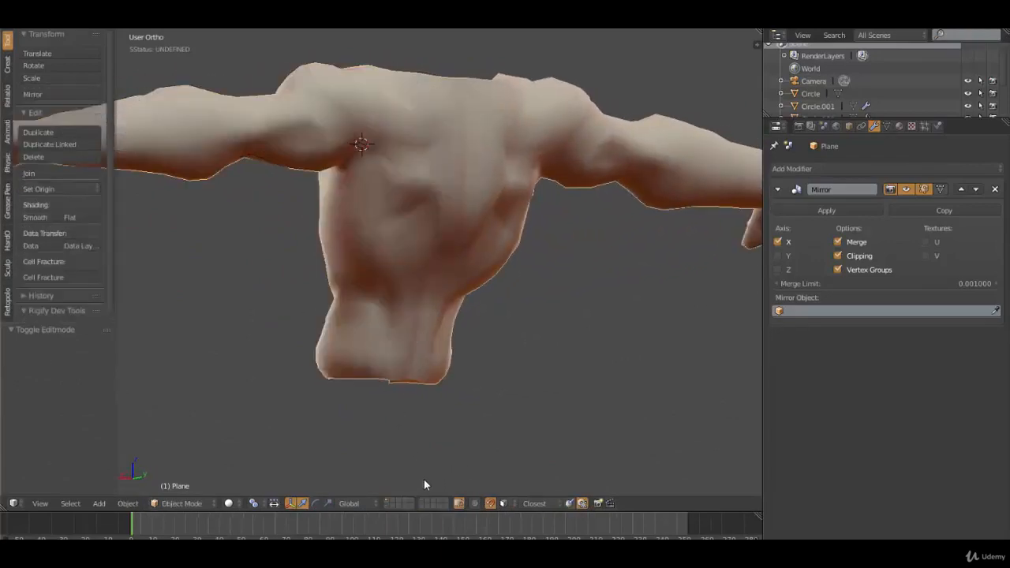
Step: In Edit Mode, extrude the waist strip's inner border edges across the lower abdominals to the front centre line
key(Tab)
mouse_move(308, 318)
middle_down()
mouse_move(282, 299)
mouse_move(376, 326)
mouse_move(447, 314)
middle_up()
scroll(375, 326, up, 3)
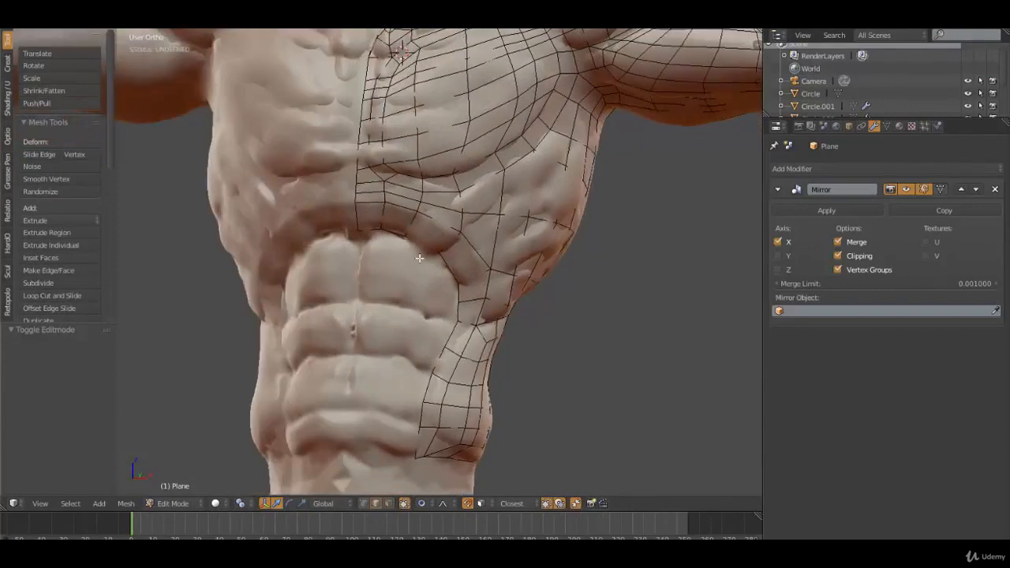
right_click(459, 314)
shift+right_click(451, 332)
key(ctrl+z)
shift+right_click(457, 333)
shift+right_click(442, 363)
shift+right_click(433, 389)
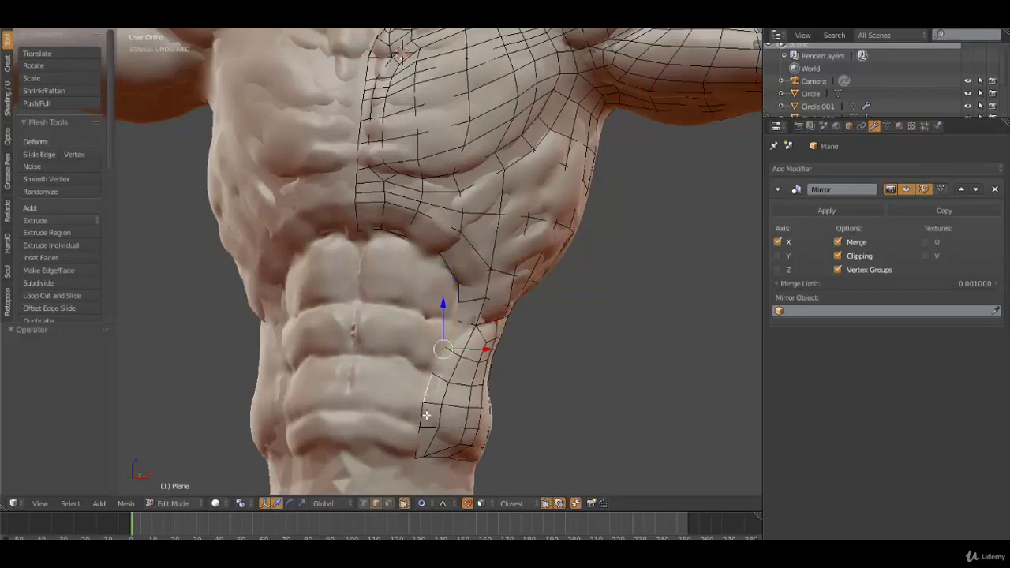
shift+right_click(422, 442)
key(g)
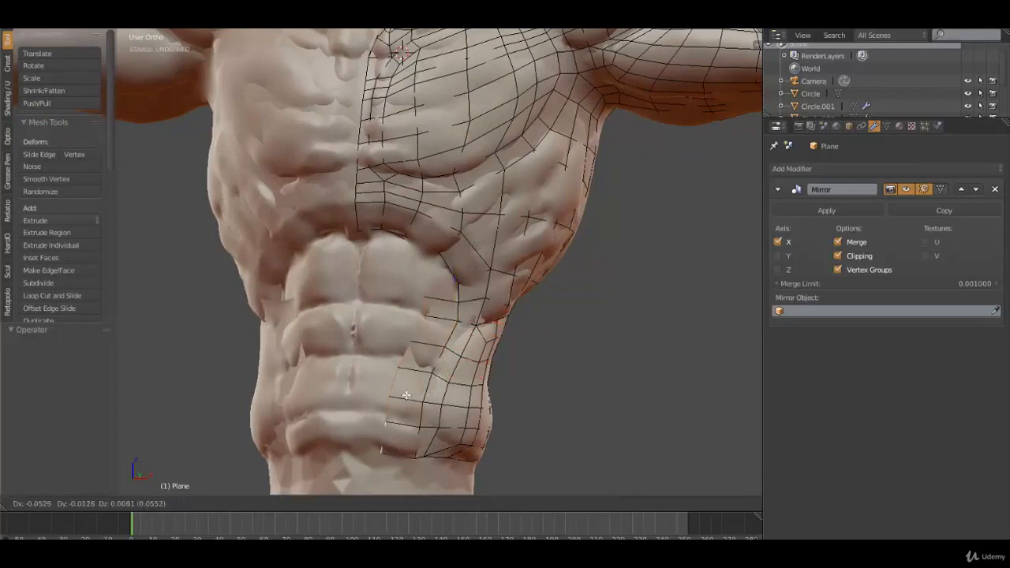
click(340, 392)
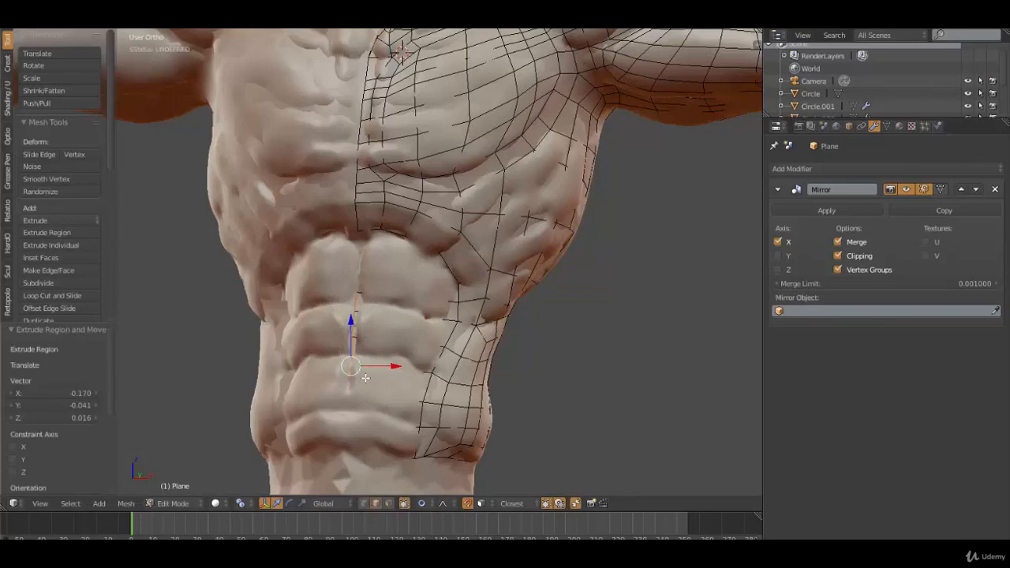
Step: Add several evenly spaced vertical loop cuts across the new abdominal faces and snap them onto the sculpt
key(ctrl+r)
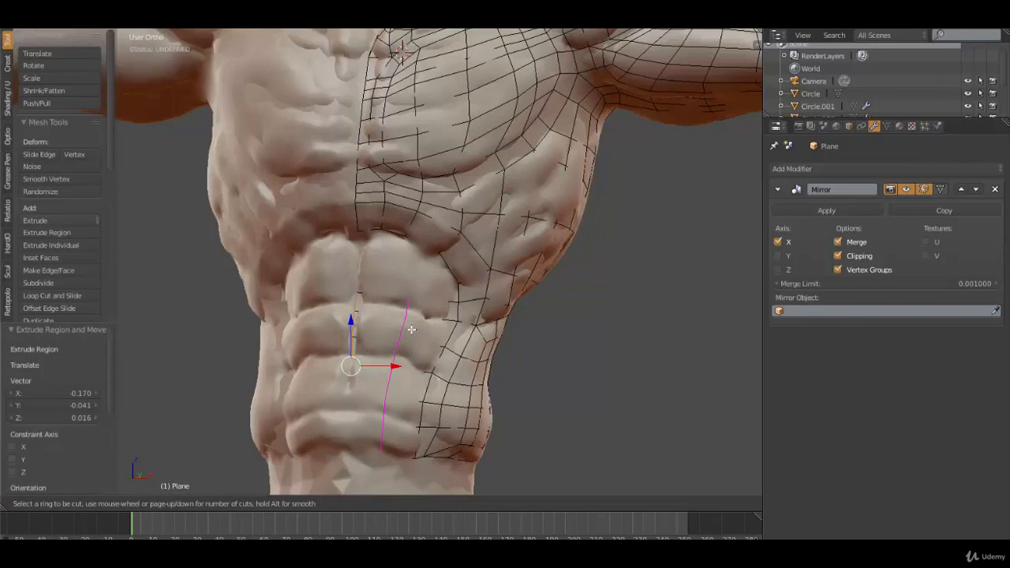
scroll(411, 329, up, 2)
click(411, 329)
right_click(411, 329)
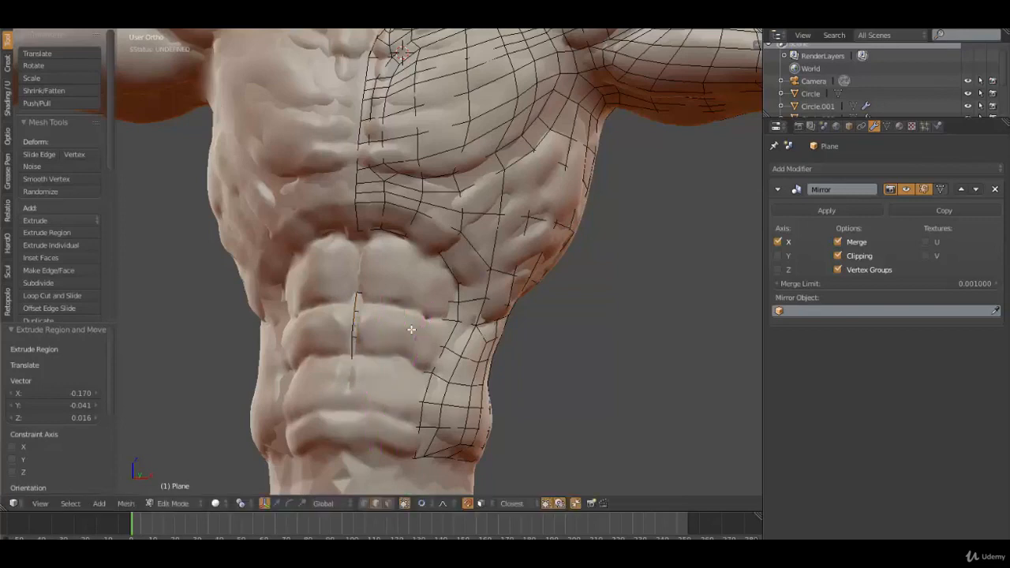
key(g)
click(411, 329)
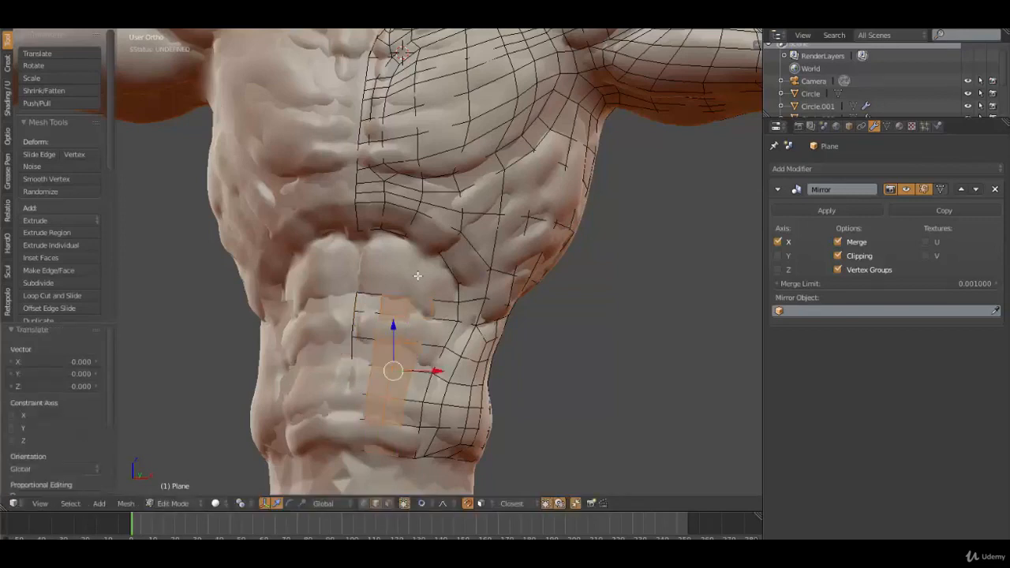
Step: Fill the gap over the upper abdominals with faces up to the centre line, leaving nothing selected
right_click(458, 291)
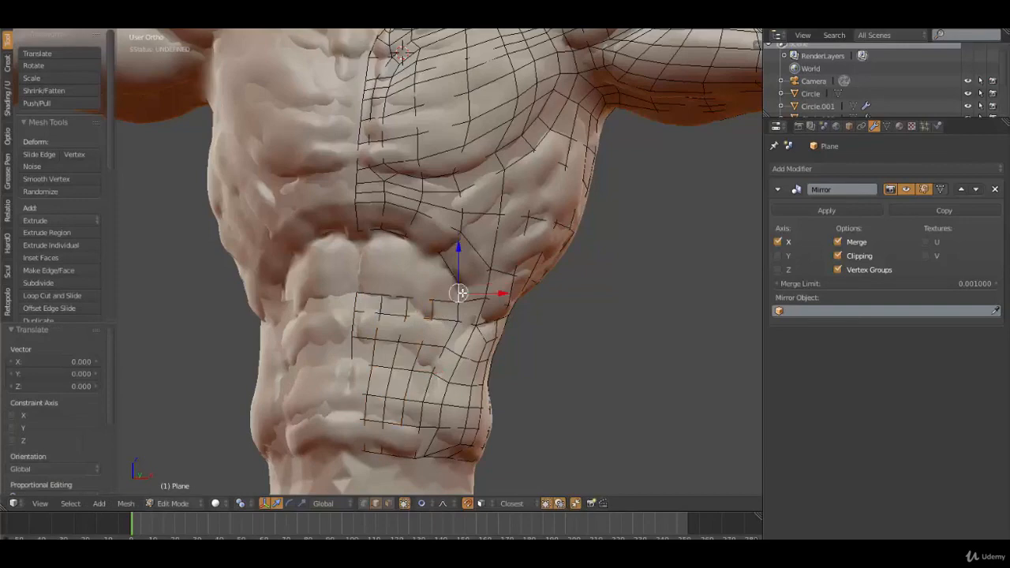
key(f)
key(f)
key(f)
key(f)
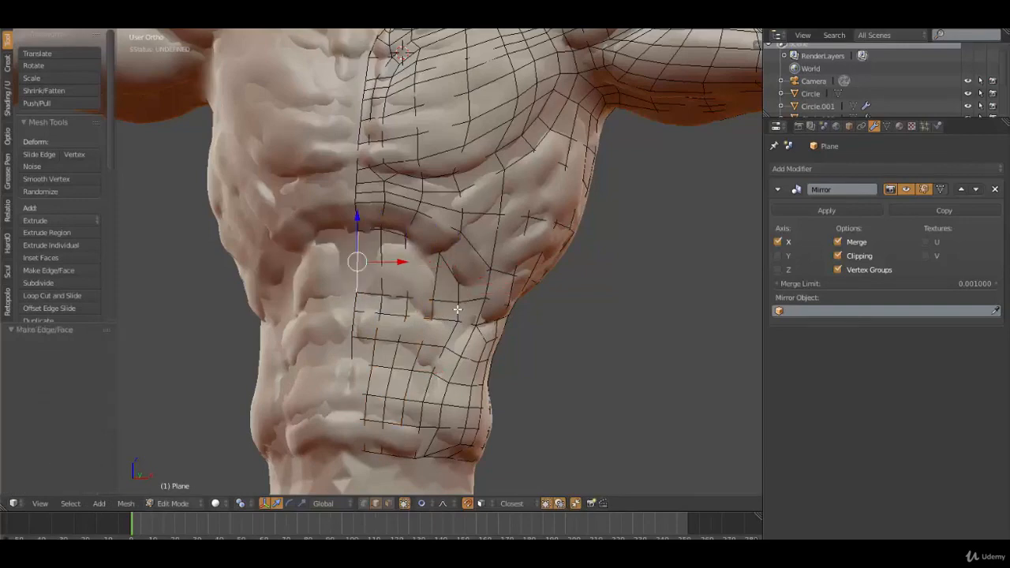
key(a)
Step: Examine the closed low-poly torso in Object Mode with the sculpt hidden, then return to Edit Mode with the sculpt shown
middle_drag(456, 318, 377, 305)
key(Tab)
scroll(417, 338, down, 4)
click(388, 502)
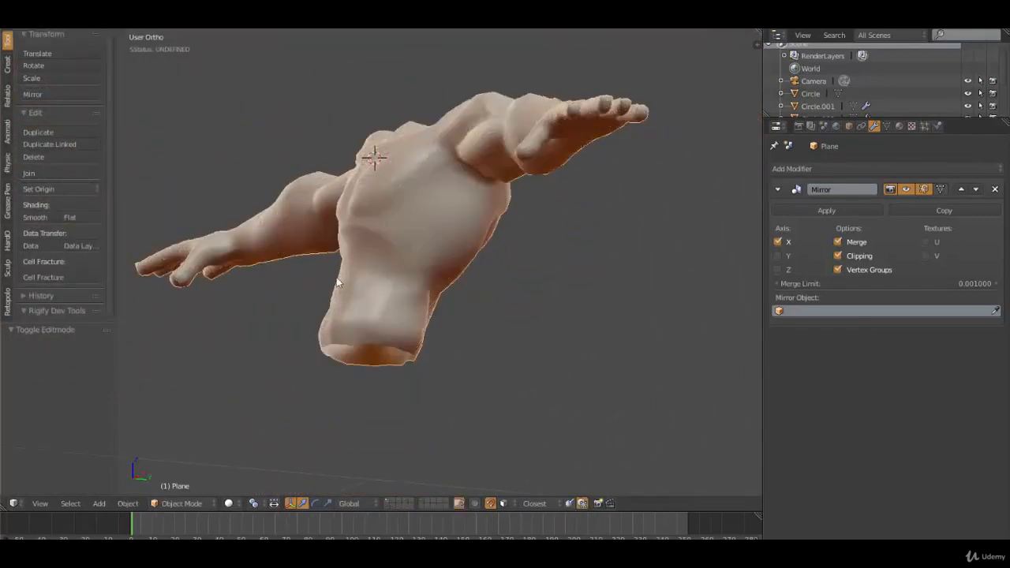
mouse_move(336, 277)
middle_down()
mouse_move(458, 302)
mouse_move(517, 291)
mouse_move(385, 264)
mouse_move(313, 282)
mouse_move(400, 436)
middle_up()
shift+click(392, 503)
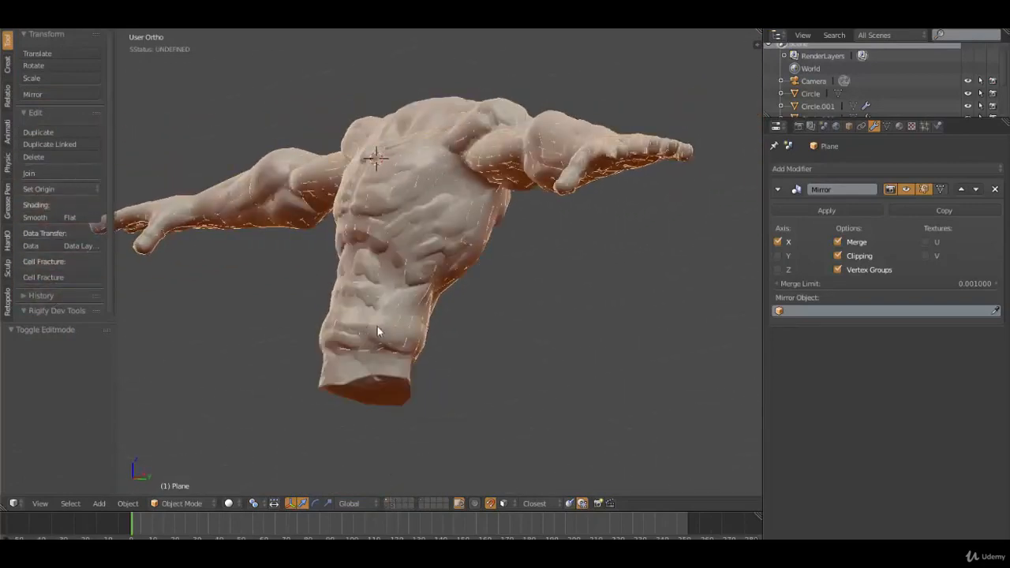
key(Tab)
scroll(377, 326, up, 2)
mouse_move(377, 325)
middle_down()
mouse_move(432, 291)
mouse_move(387, 262)
middle_up()
scroll(432, 291, up, 3)
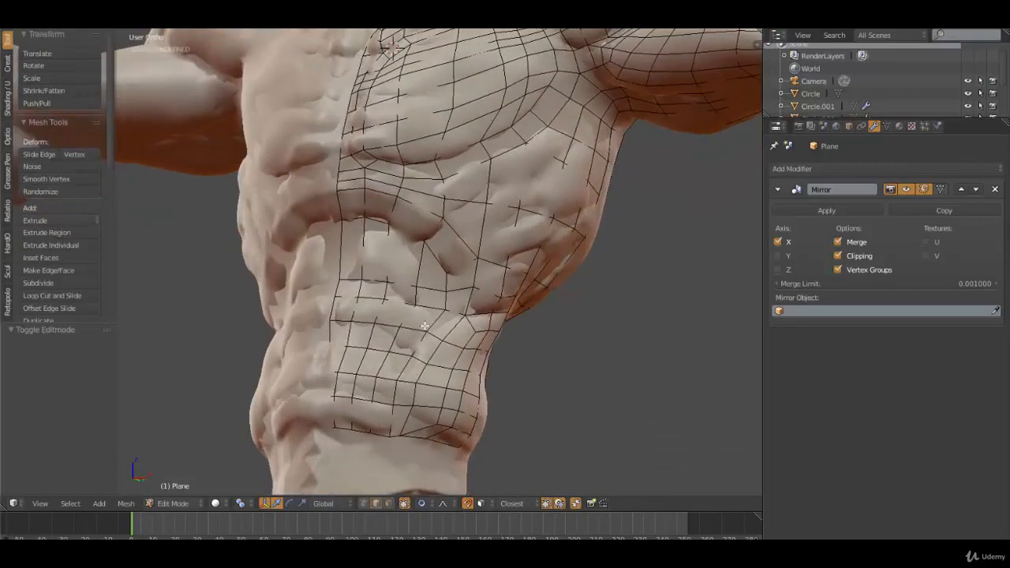
middle_drag(424, 325, 404, 326)
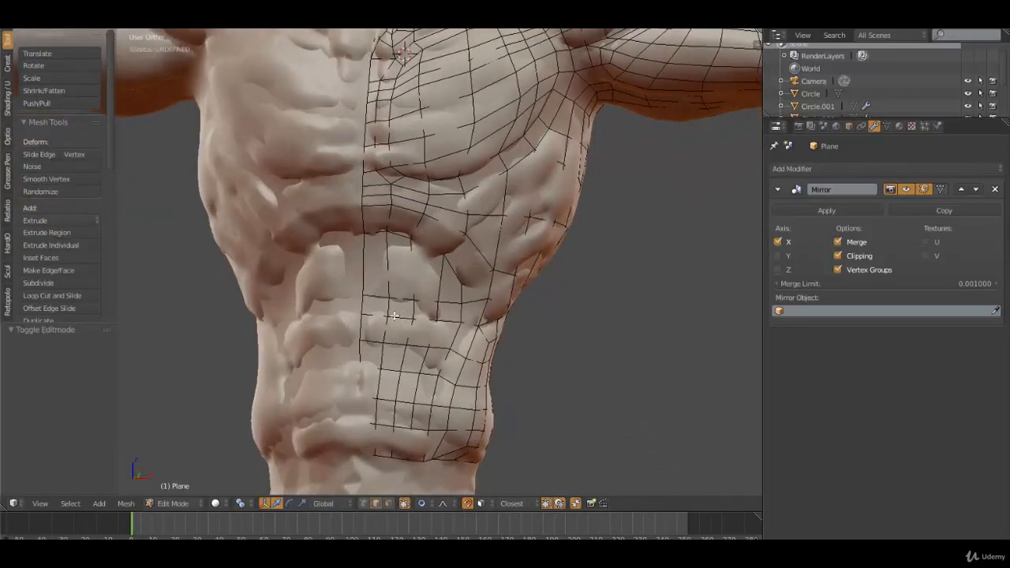
Step: Move edges of the horizontal row below the upper abdominals to follow the crease in the sculpt
right_click(400, 316)
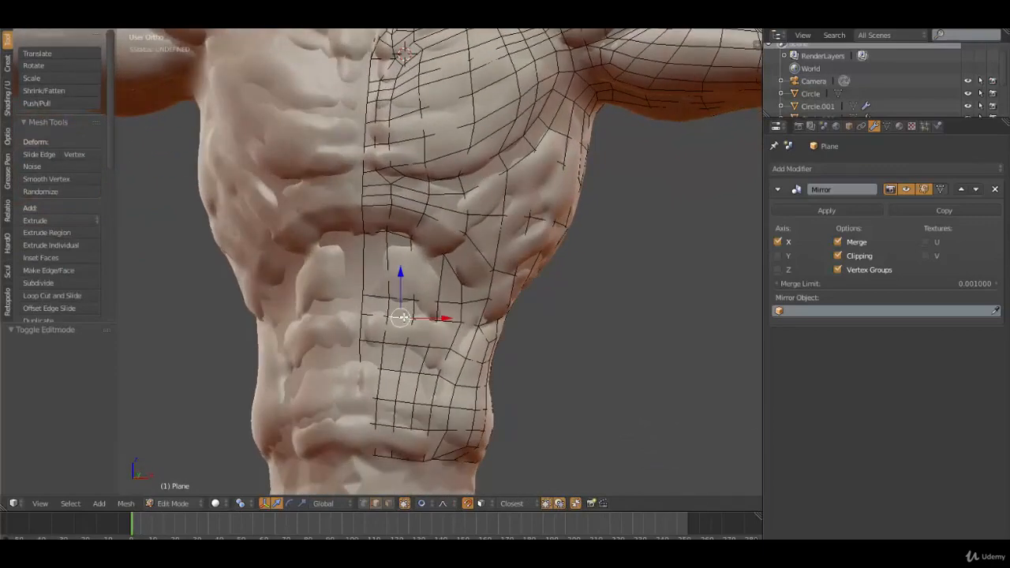
key(g)
click(404, 338)
right_click(442, 324)
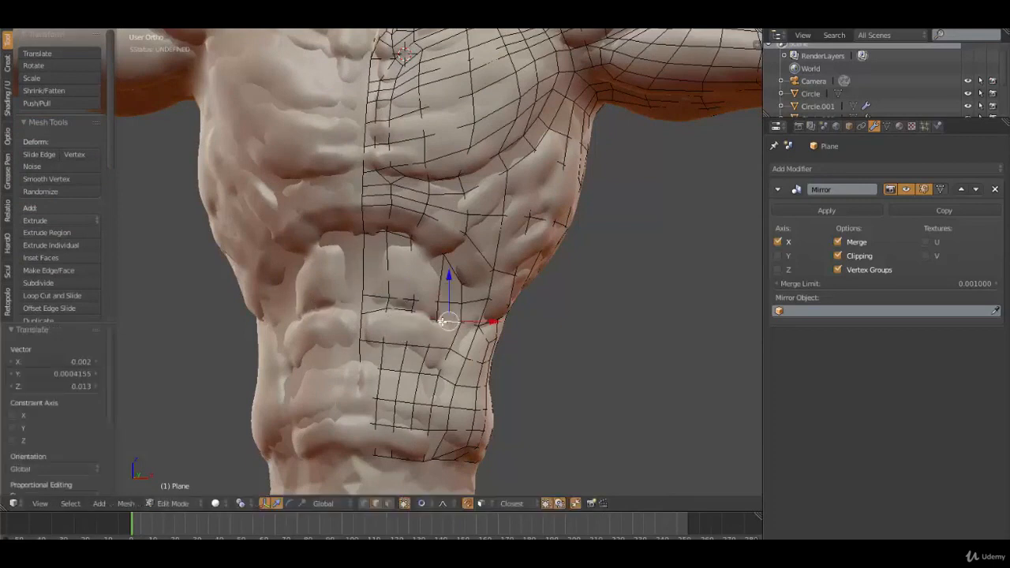
key(g)
click(440, 322)
right_click(368, 311)
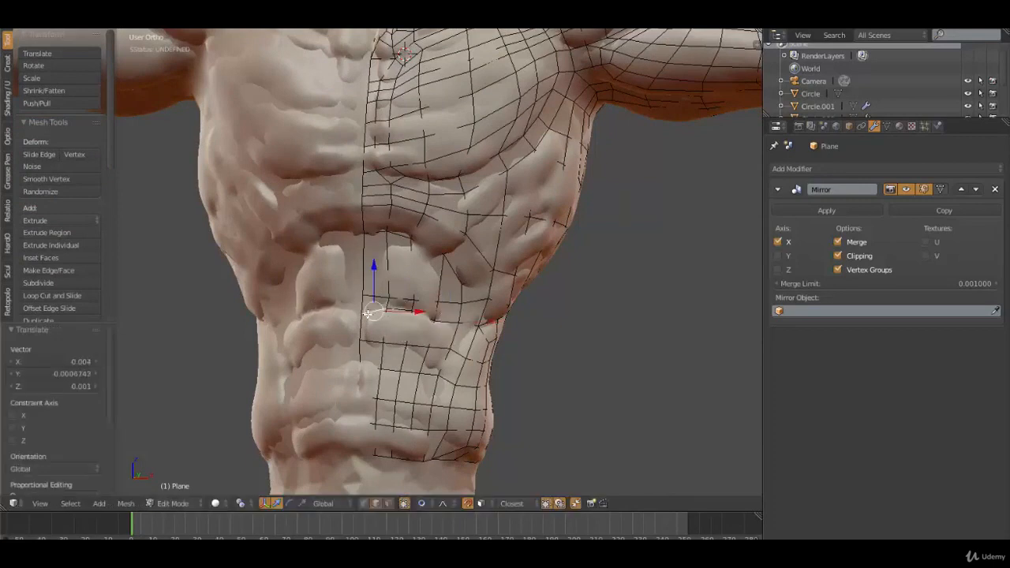
Step: Move two edges of the next horizontal row up toward the crease below the second pair of abdominals
right_click(393, 368)
key(g)
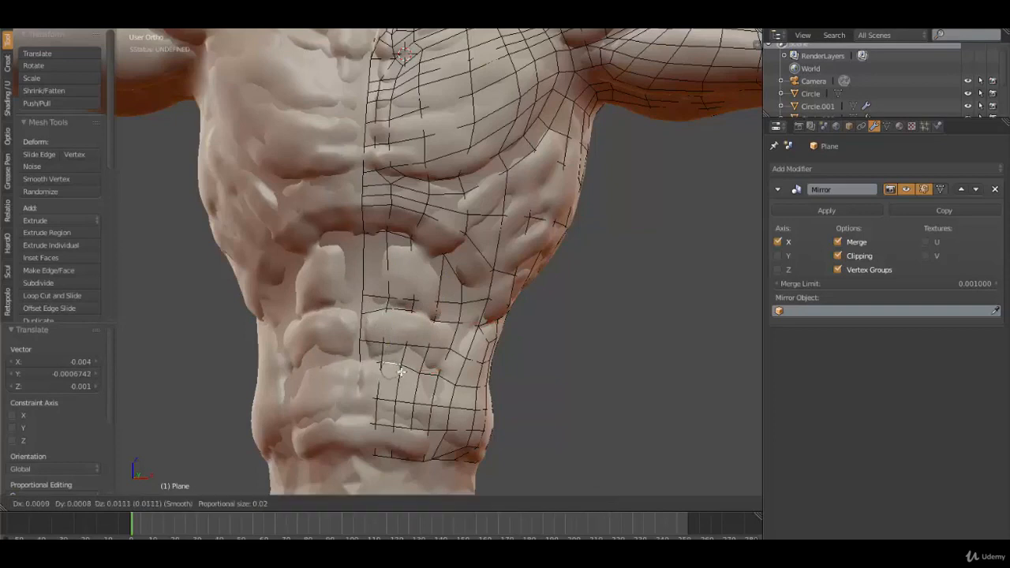
click(401, 371)
right_click(427, 377)
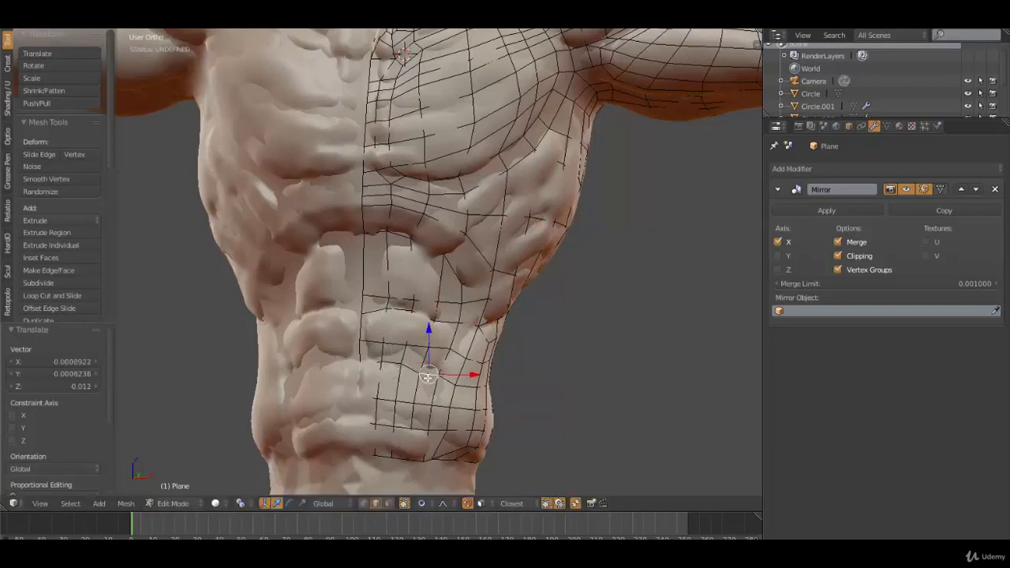
key(g)
click(428, 376)
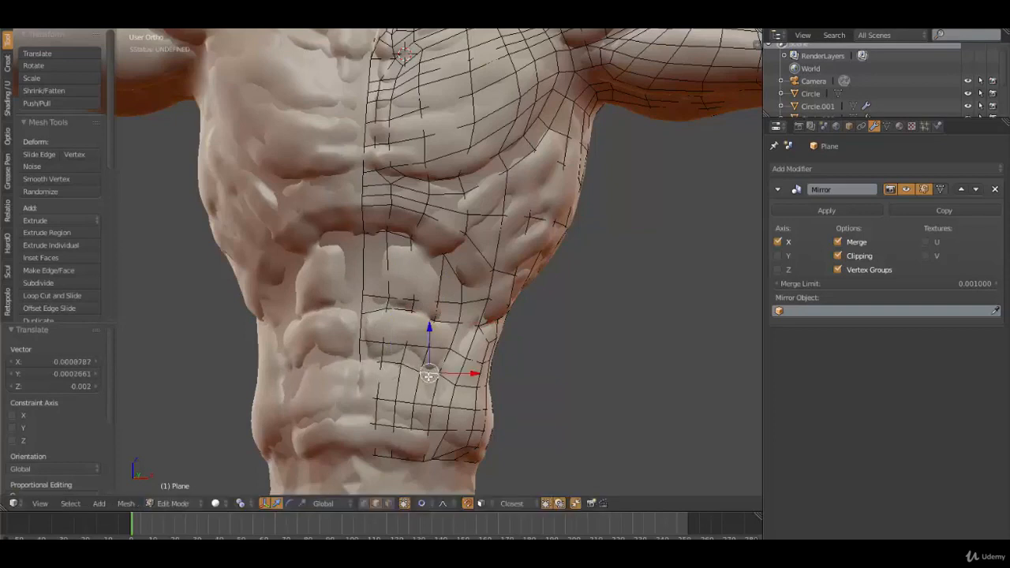
Step: Switch to vertex selection and reposition the vertex near the outer end of the second abdominal crease
key(ctrl+Tab)
click(440, 371)
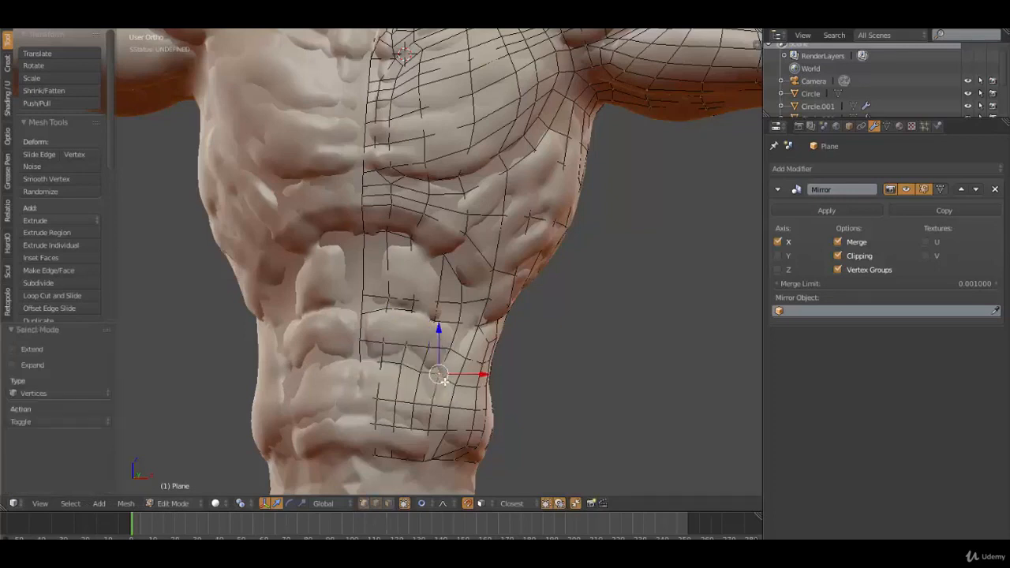
key(g)
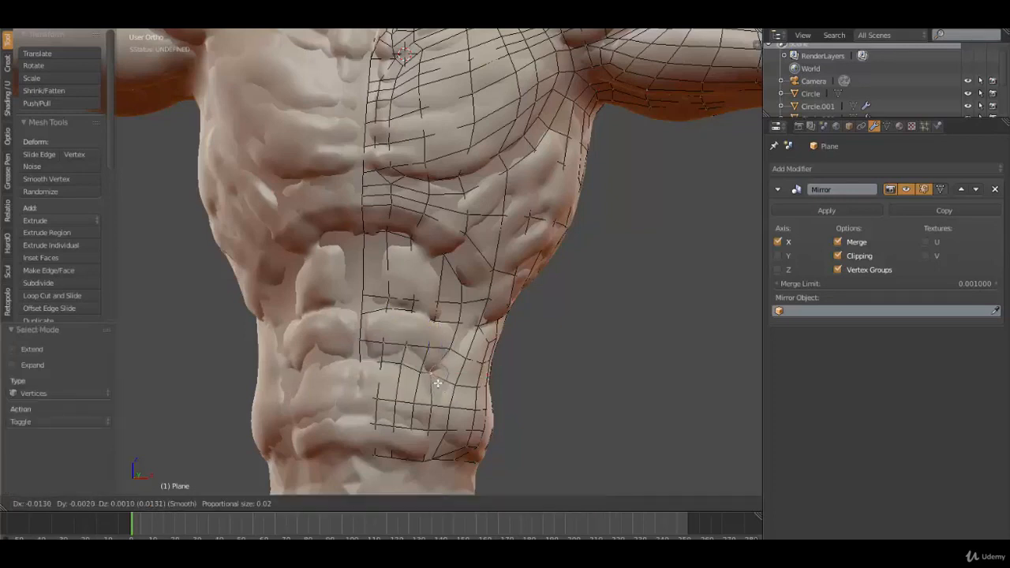
click(434, 369)
key(g)
click(434, 366)
key(g)
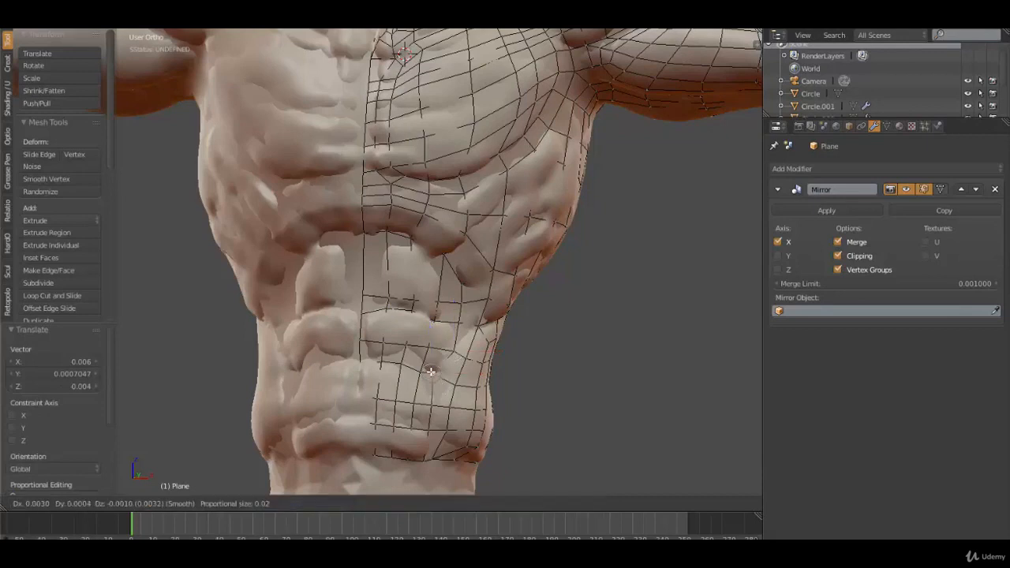
click(433, 377)
key(g)
click(433, 386)
key(g)
click(434, 399)
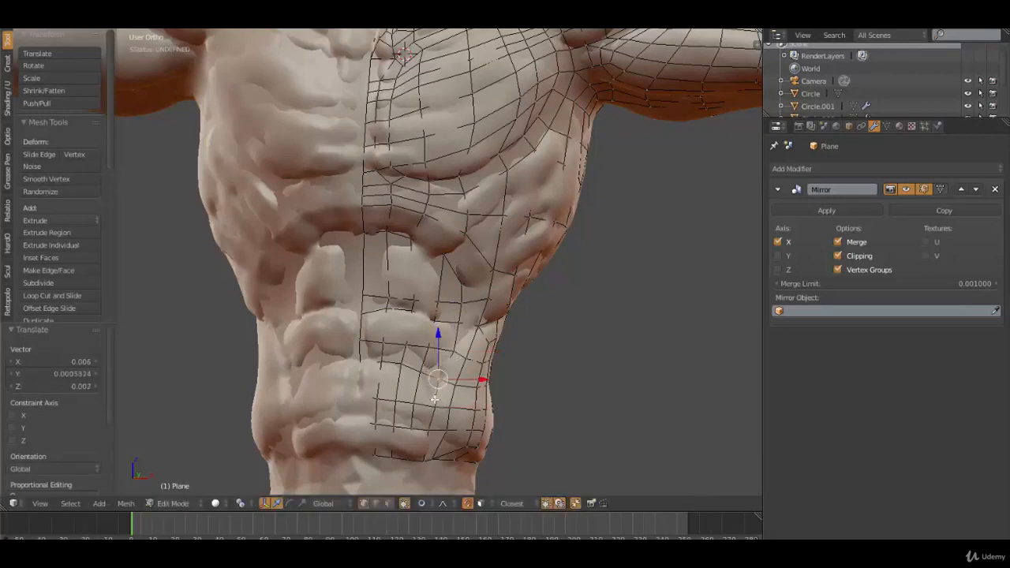
Step: Move the vertices of the row above the lowest abdominal bulge one at a time so they follow its crease
right_click(397, 428)
key(g)
click(394, 425)
right_click(410, 429)
key(g)
click(408, 427)
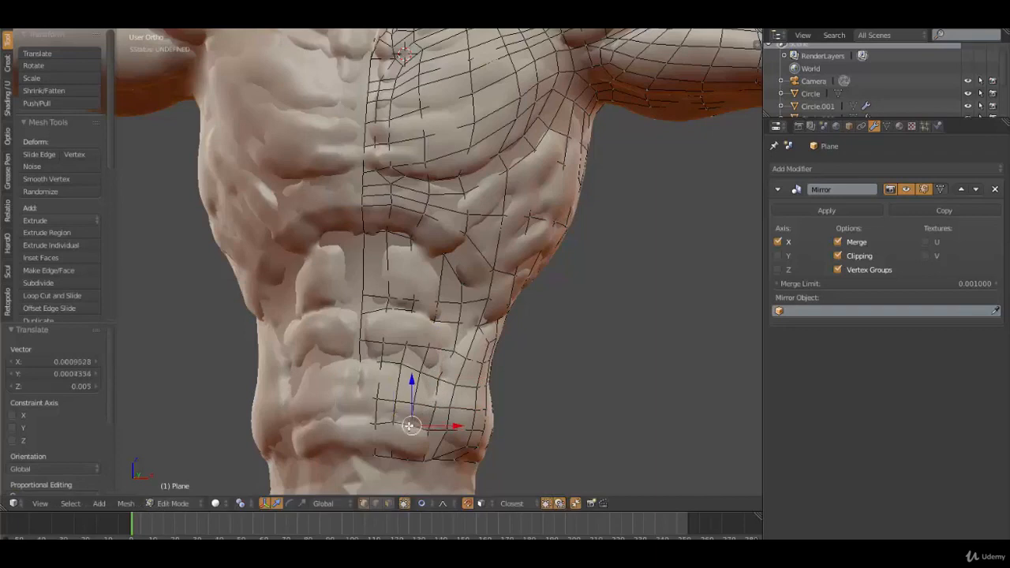
right_click(389, 421)
key(g)
click(387, 420)
right_click(375, 420)
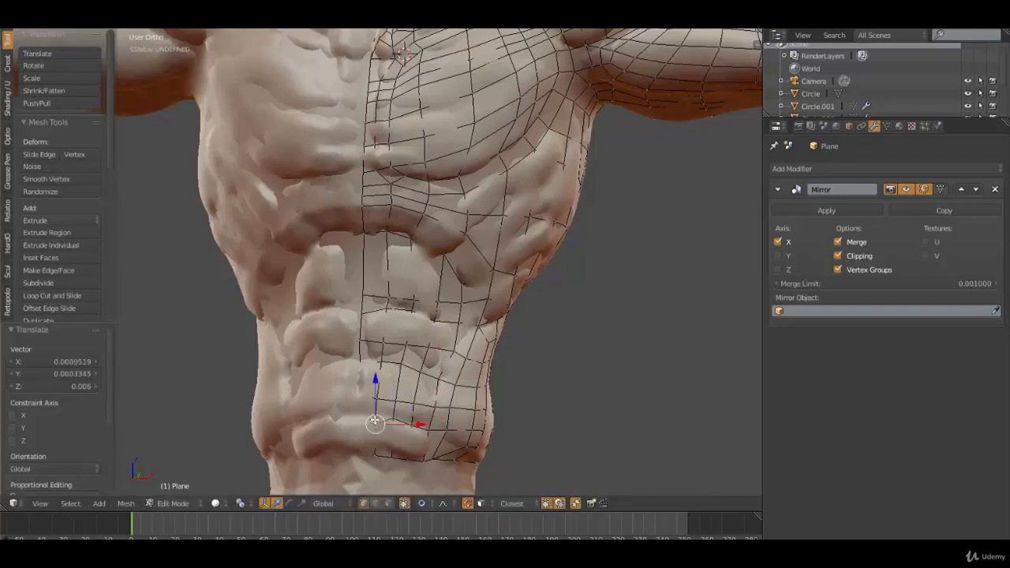
key(g)
click(376, 415)
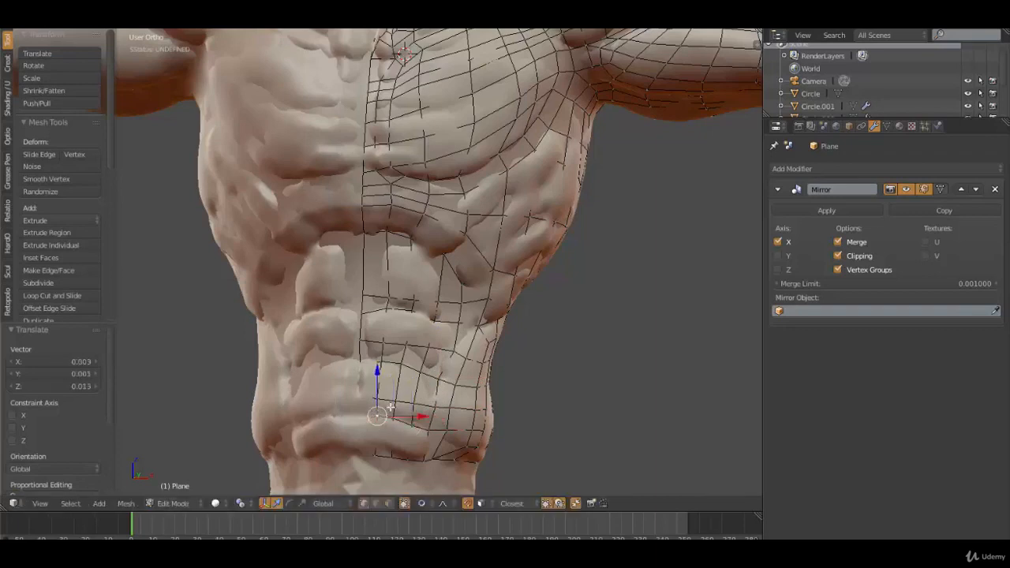
right_click(426, 435)
key(g)
click(425, 429)
Step: Align vertices along the second abdominal crease toward the centre line, and adjust the centre-line vertex of the crease above
right_click(416, 375)
key(g)
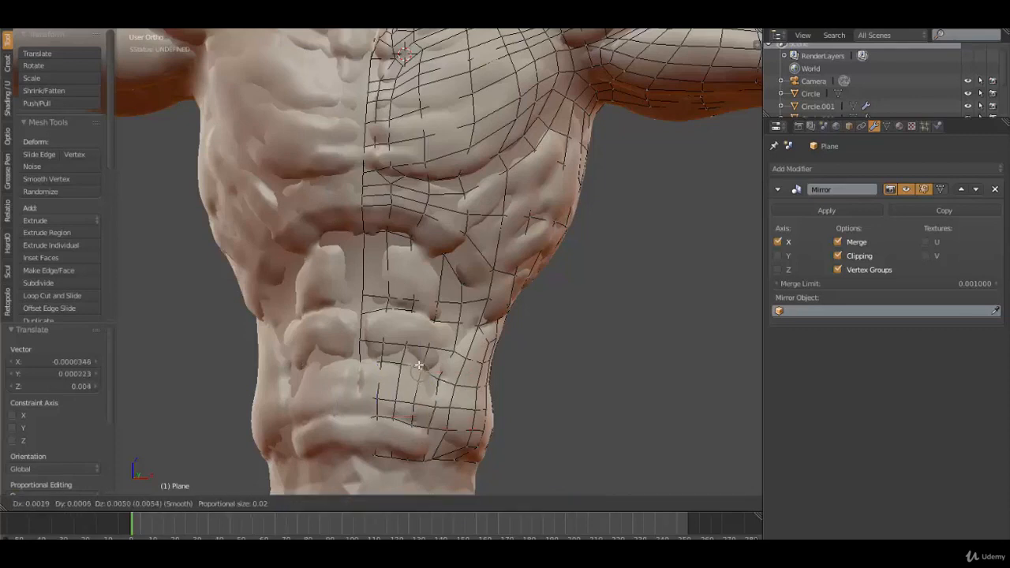
click(416, 369)
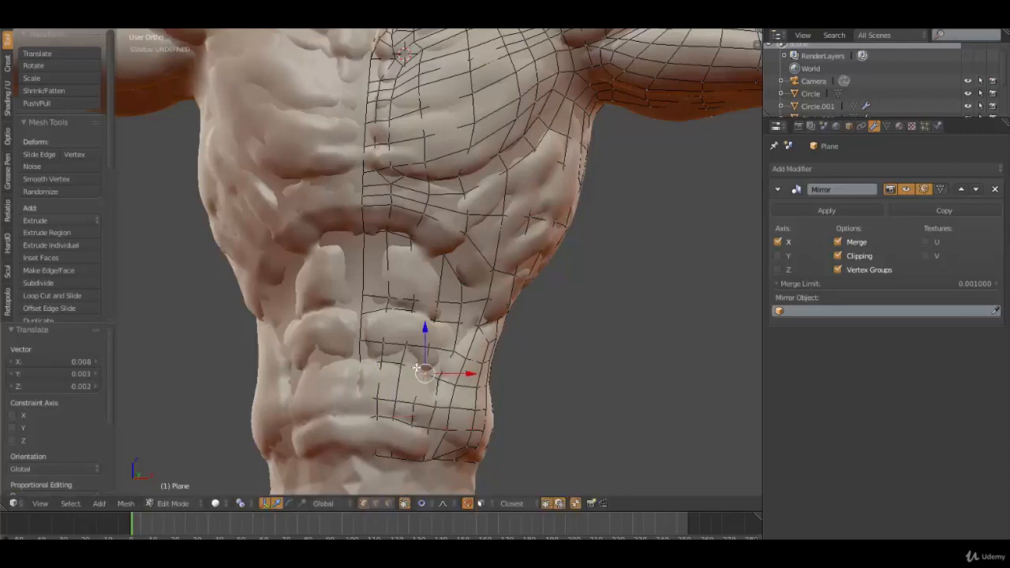
right_click(403, 361)
key(g)
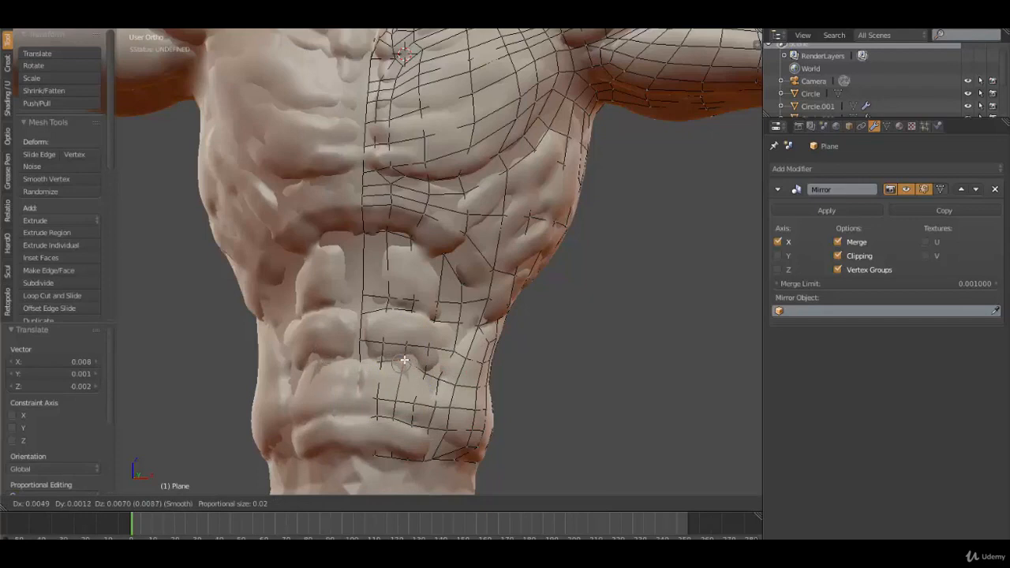
click(402, 359)
right_click(382, 362)
right_click(360, 361)
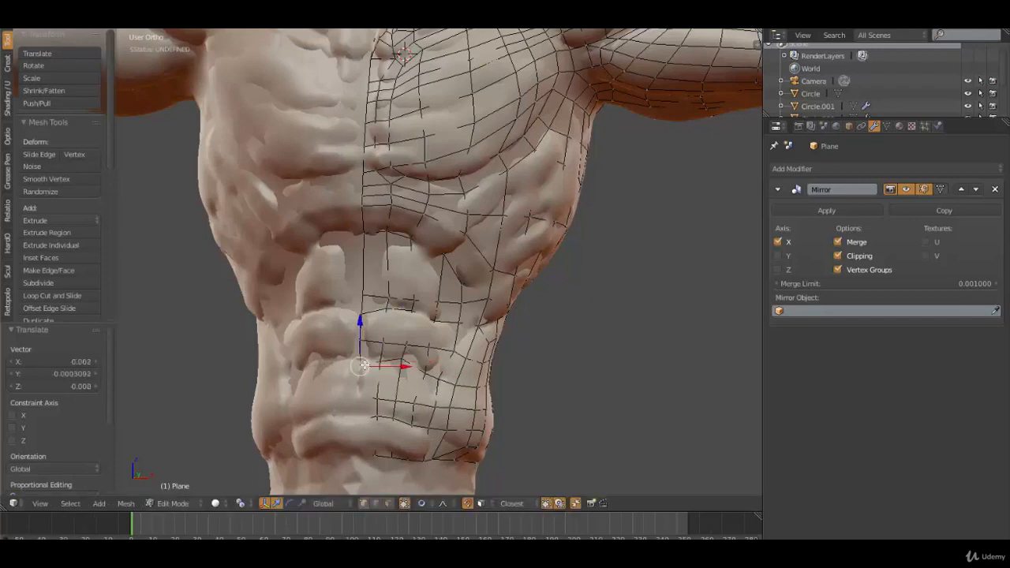
key(g)
click(365, 361)
right_click(363, 304)
key(g)
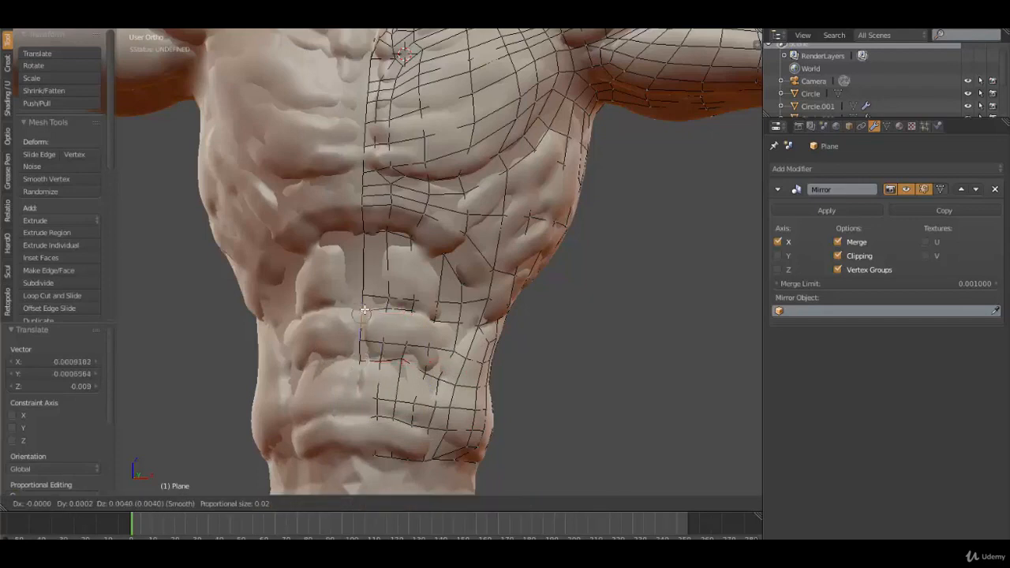
click(364, 304)
Step: Slide the row of vertices across the upper abdominal upward along its edges and nudge it into place
right_click(368, 294)
shift+right_click(395, 297)
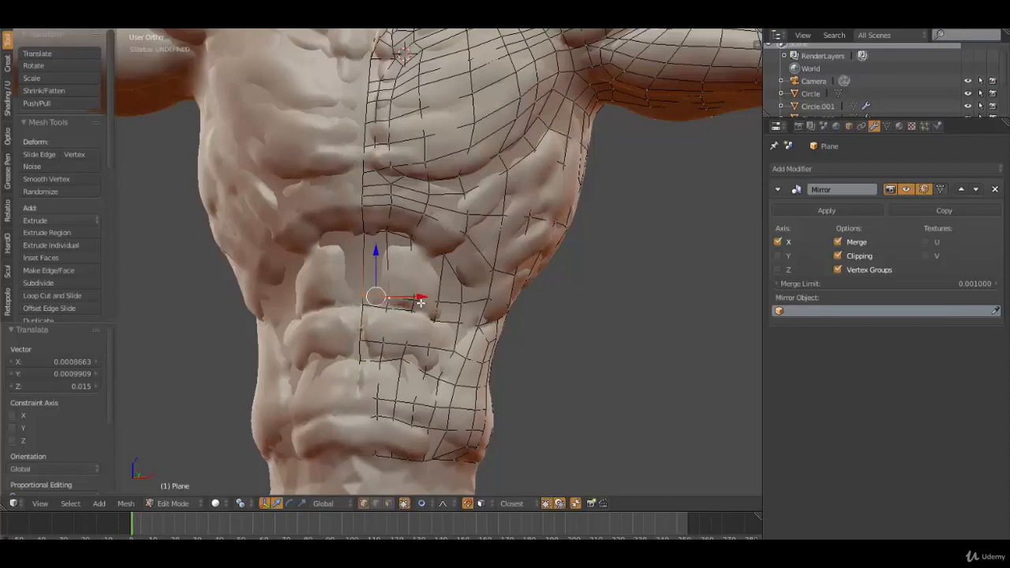
shift+right_click(419, 303)
shift+right_click(445, 304)
key(g)
key(g)
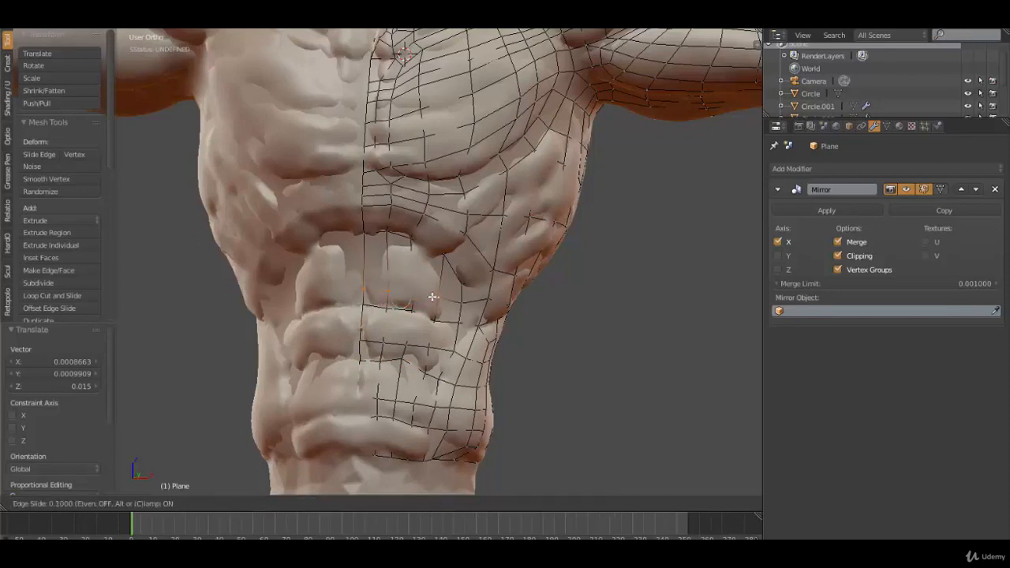
click(430, 292)
key(g)
click(430, 290)
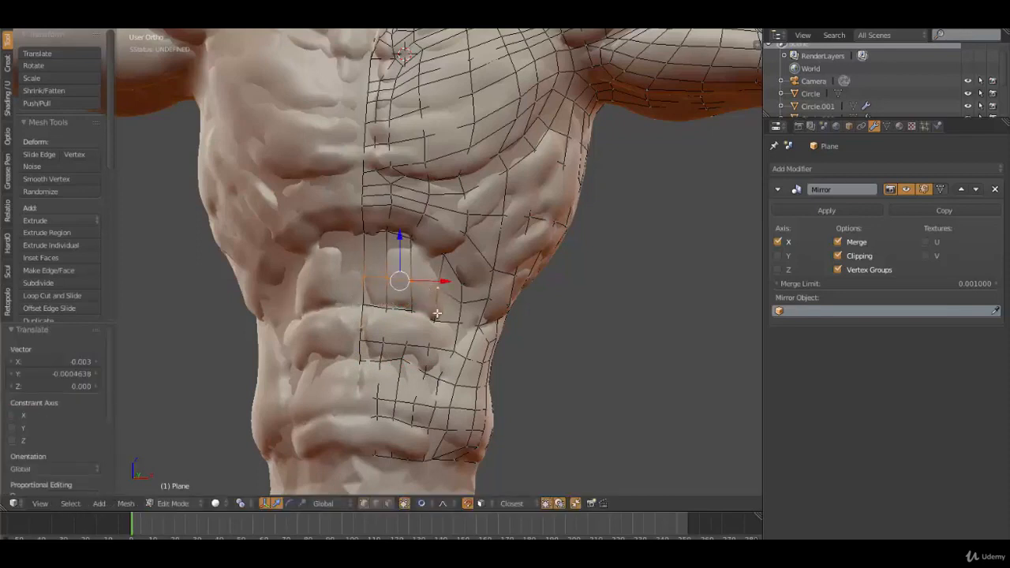
Step: Reposition the vertices around the outer end of the upper abdominal crease to match the sculpt from an angled view
middle_drag(434, 328, 392, 379)
right_click(402, 358)
right_click(419, 338)
key(g)
click(422, 334)
right_click(430, 321)
key(g)
click(432, 325)
key(g)
click(423, 334)
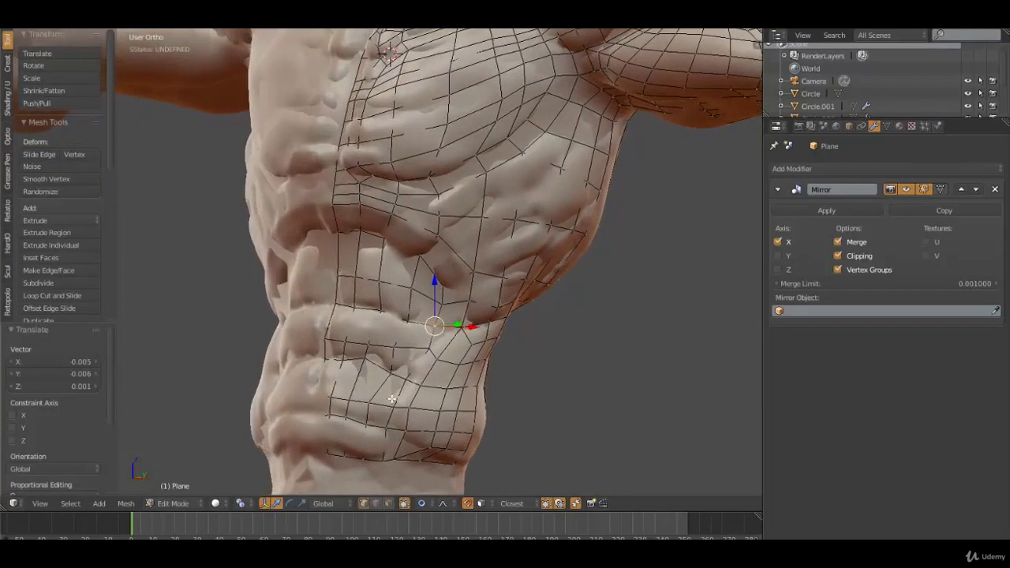
Step: Inset the faces covering the upper abdominal bulge by 0.0133 as one region and nudge them to snap onto the sculpt
key(ctrl+Tab)
click(392, 418)
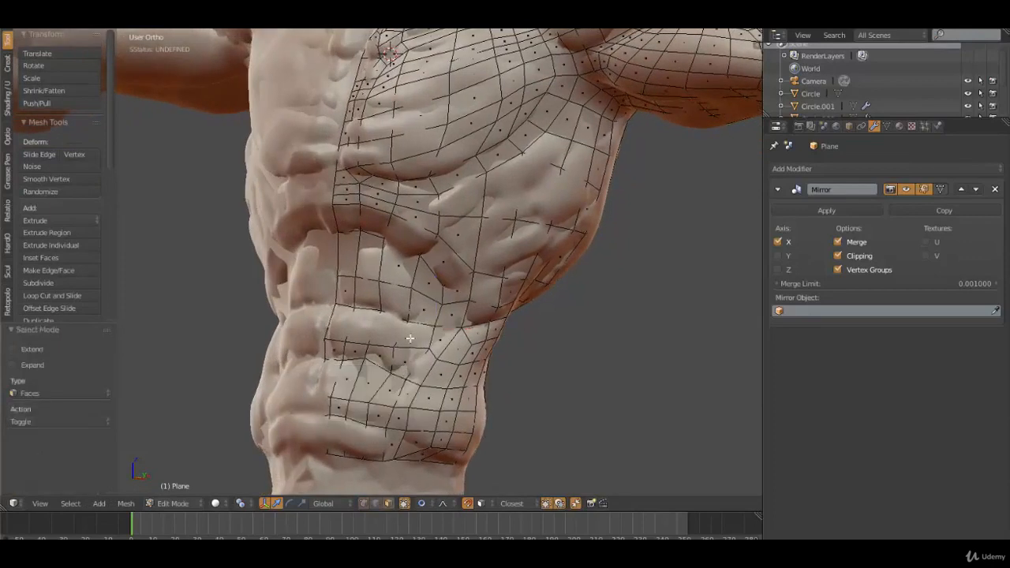
shift+right_click(426, 287)
shift+right_click(404, 270)
shift+right_click(395, 292)
shift+right_click(365, 291)
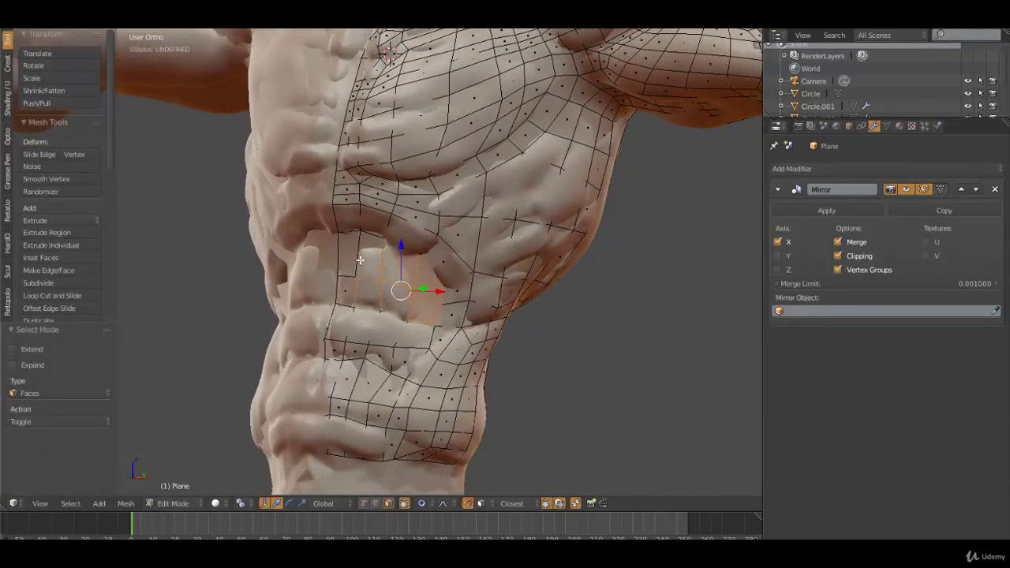
shift+right_click(362, 259)
shift+right_click(349, 262)
shift+right_click(350, 286)
key(i)
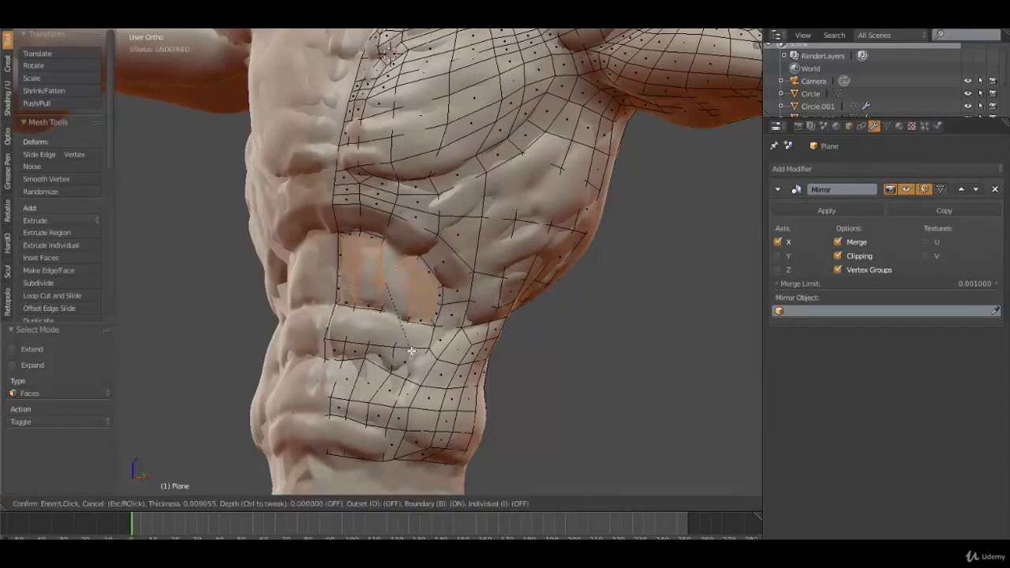
click(415, 345)
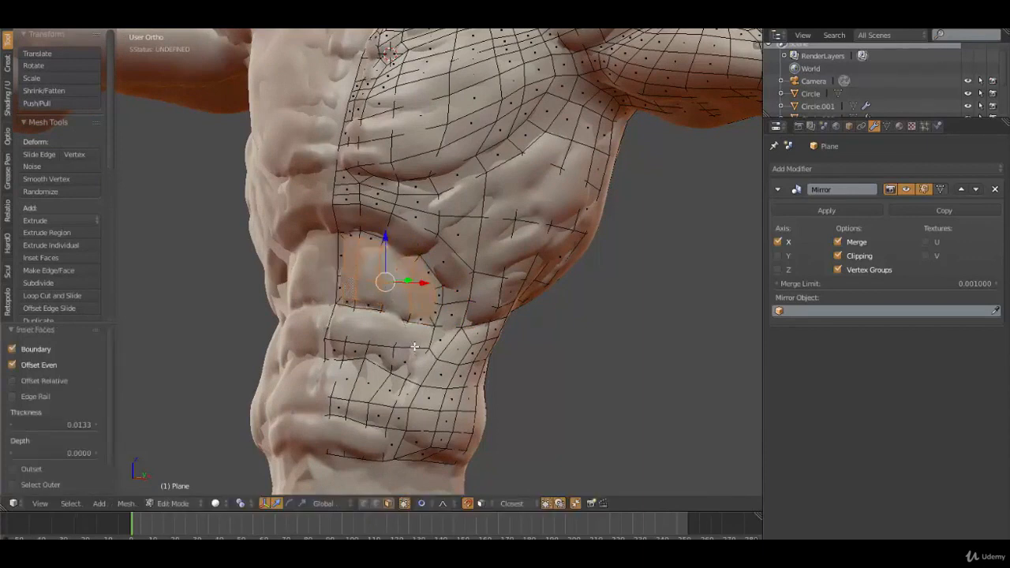
key(g)
click(412, 347)
Step: Inset the faces of the second abdominal bulge by 0.0107, then smooth and nudge them to fit the sculpt
right_click(415, 349)
shift+right_click(409, 357)
shift+right_click(386, 355)
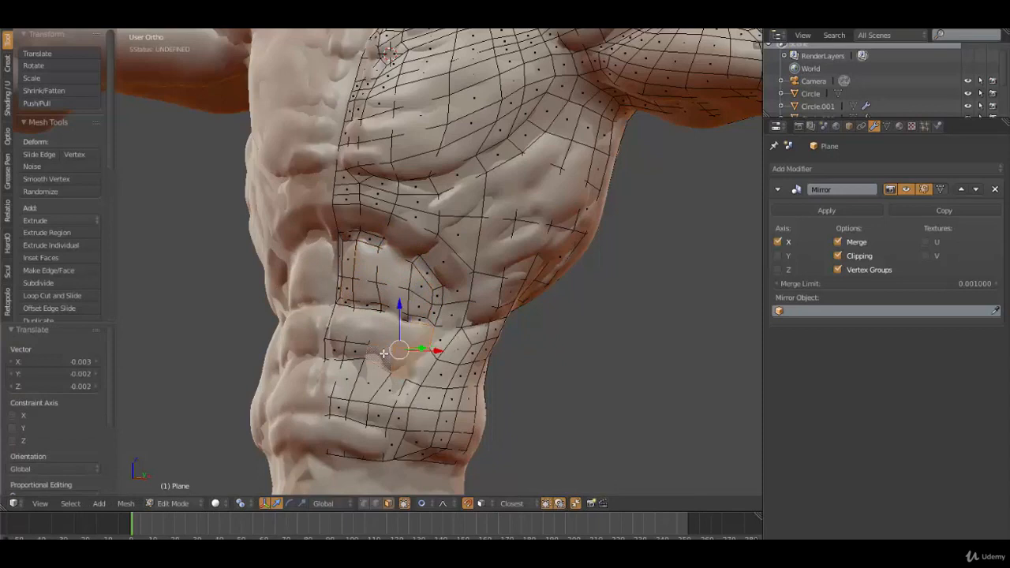
shift+right_click(382, 339)
shift+right_click(364, 330)
shift+right_click(355, 348)
shift+right_click(347, 347)
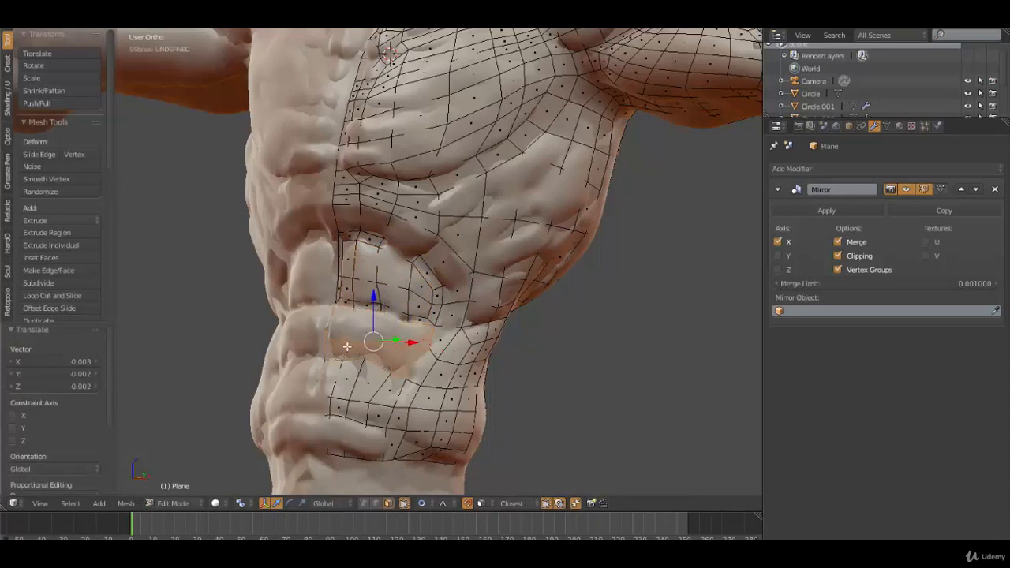
key(i)
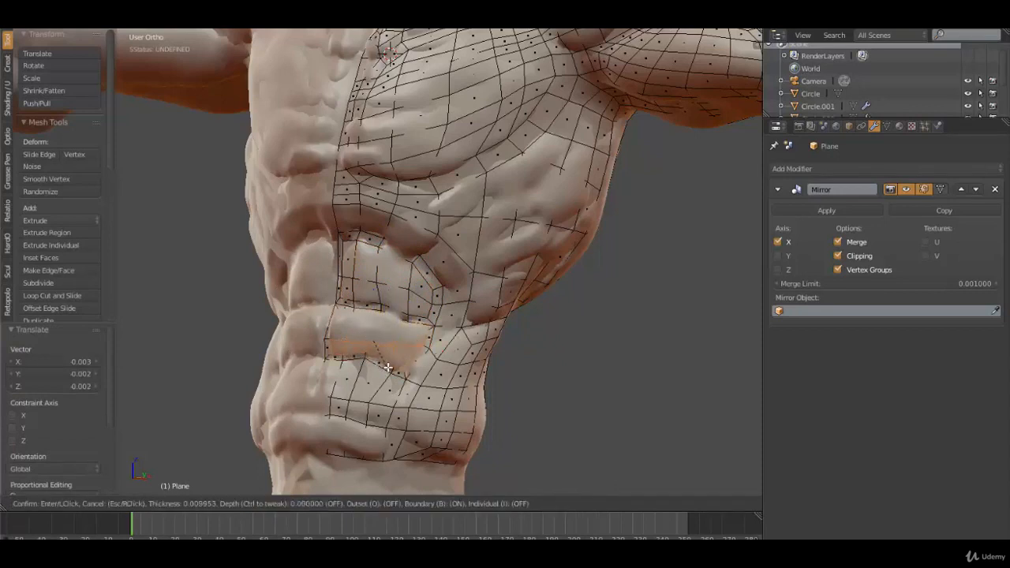
click(389, 366)
key(g)
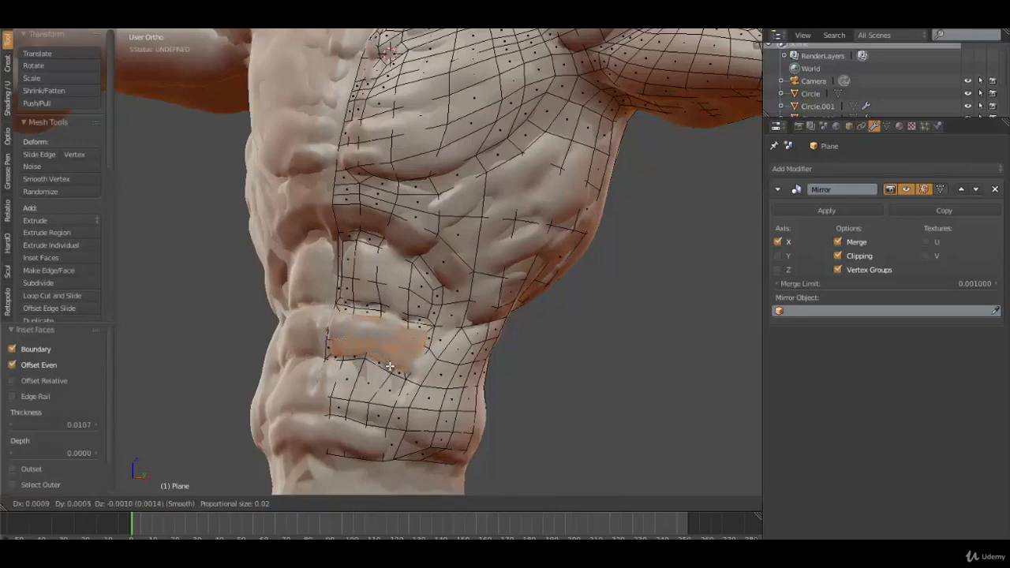
click(389, 366)
key(shift+s)
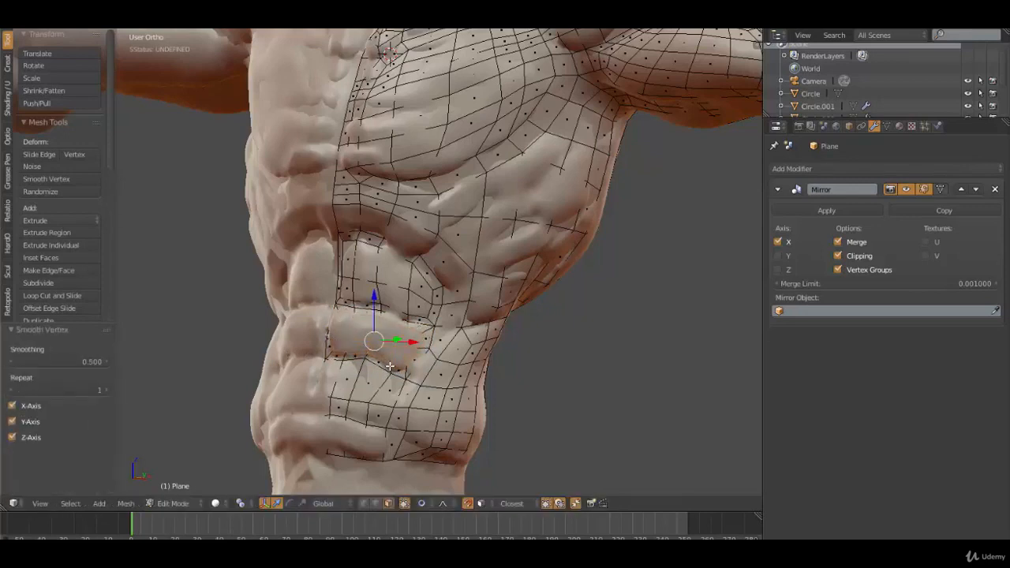
key(g)
click(389, 366)
Step: Inset the faces of the third abdominal bulge by about 0.012, then smooth and nudge them slightly upward
right_click(388, 390)
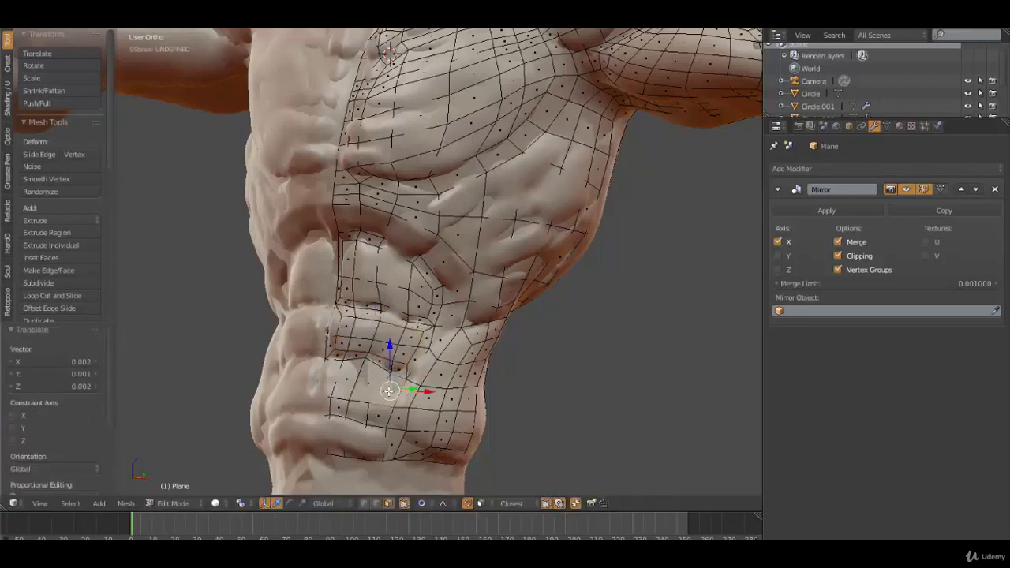
shift+right_click(380, 418)
shift+right_click(358, 400)
shift+right_click(357, 409)
shift+right_click(345, 403)
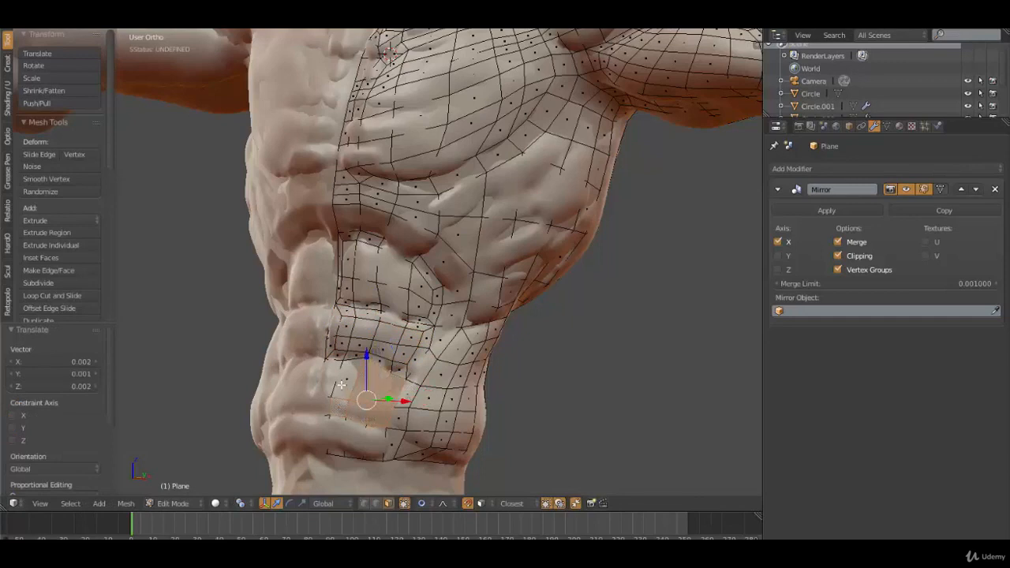
shift+right_click(343, 384)
shift+right_click(332, 369)
shift+right_click(325, 405)
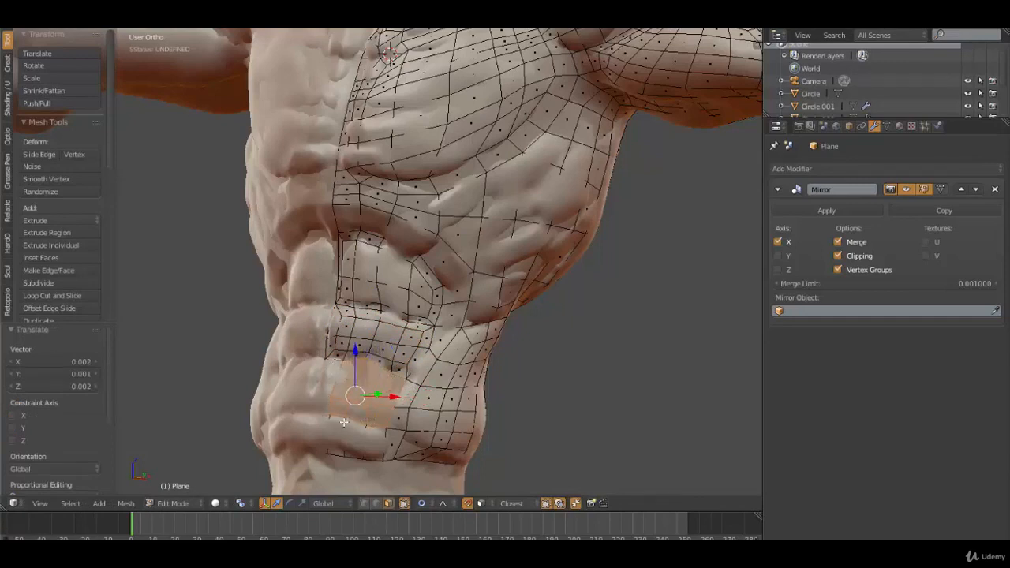
key(i)
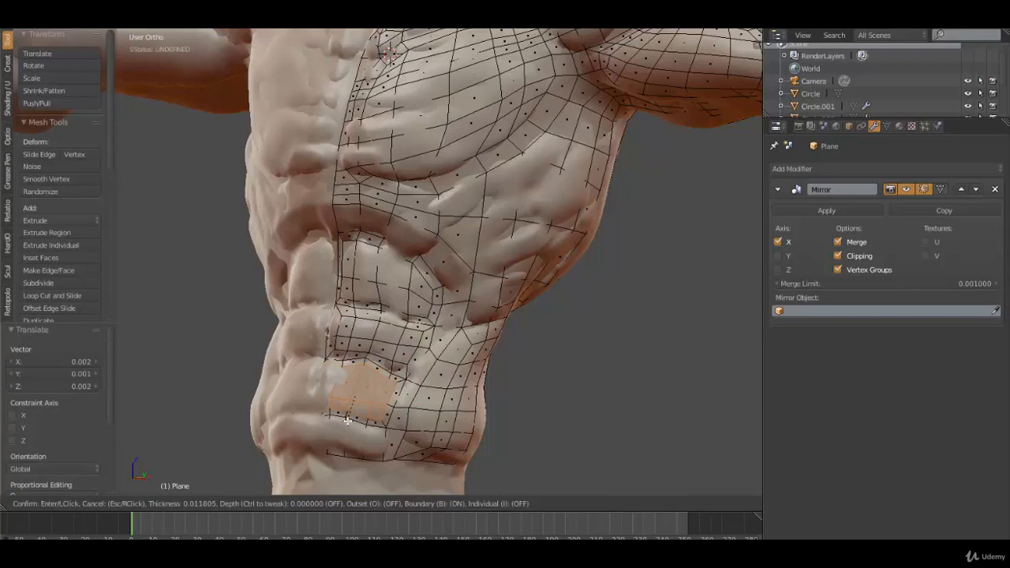
click(348, 419)
key(w)
key(shift+r)
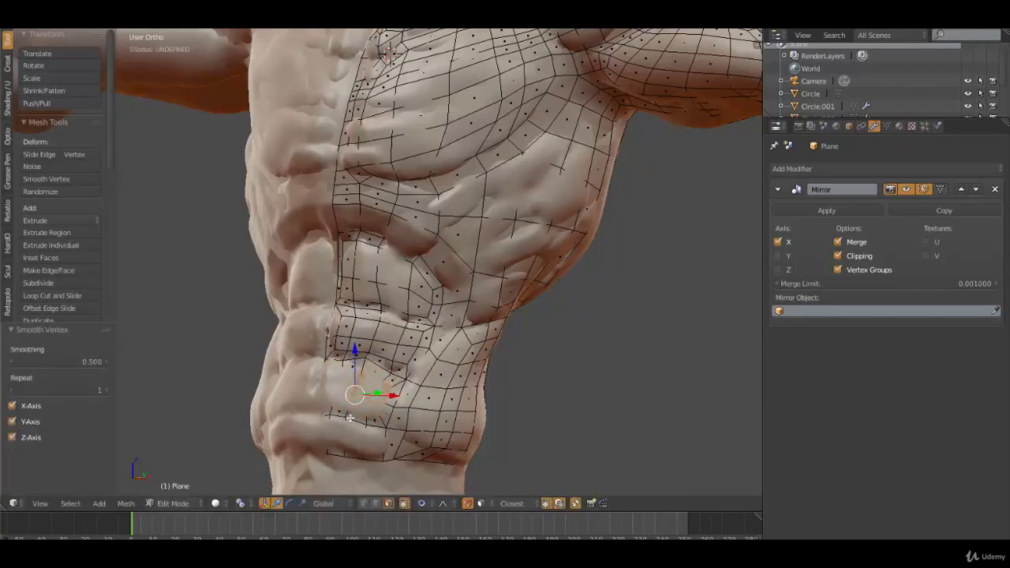
key(g)
click(360, 411)
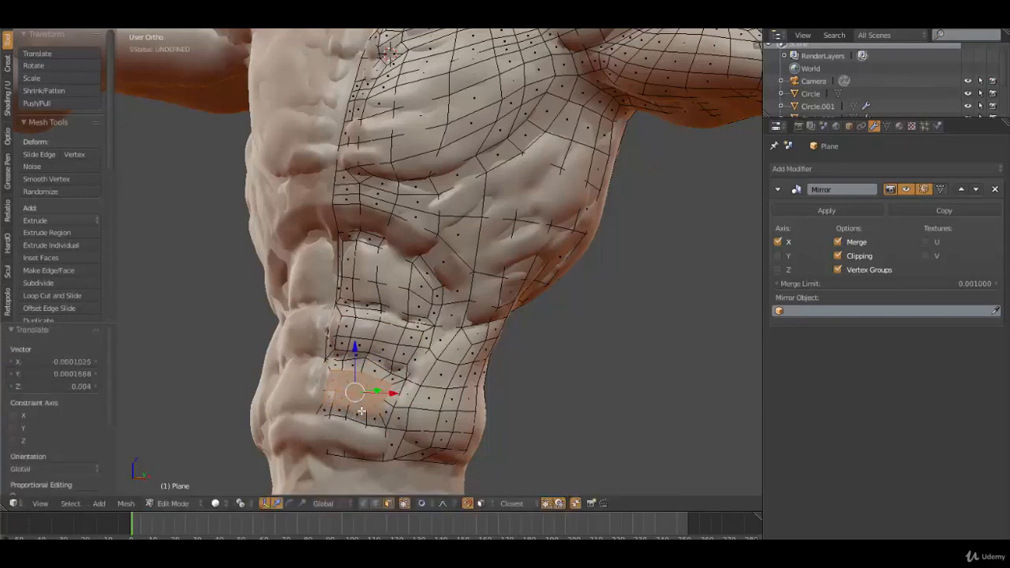
Step: Move the upper inner vertex of the top abdominal inset slightly away from the centre line
mouse_move(361, 411)
middle_down()
mouse_move(393, 408)
mouse_move(389, 249)
mouse_move(311, 318)
mouse_move(351, 288)
mouse_move(392, 290)
mouse_move(398, 269)
middle_up()
key(Tab)
scroll(394, 411, down, 3)
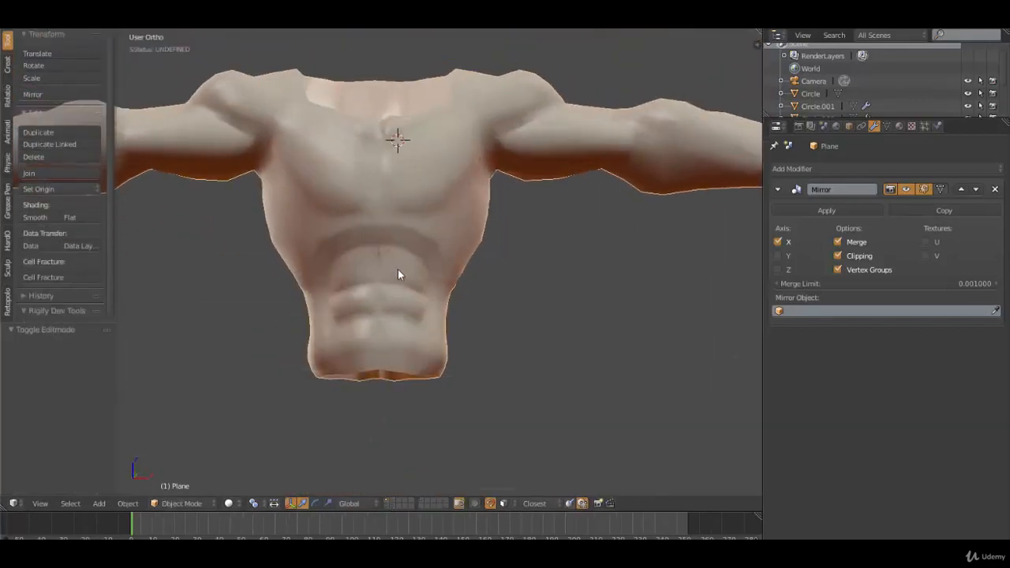
key(Tab)
scroll(387, 265, up, 5)
scroll(379, 257, up, 5)
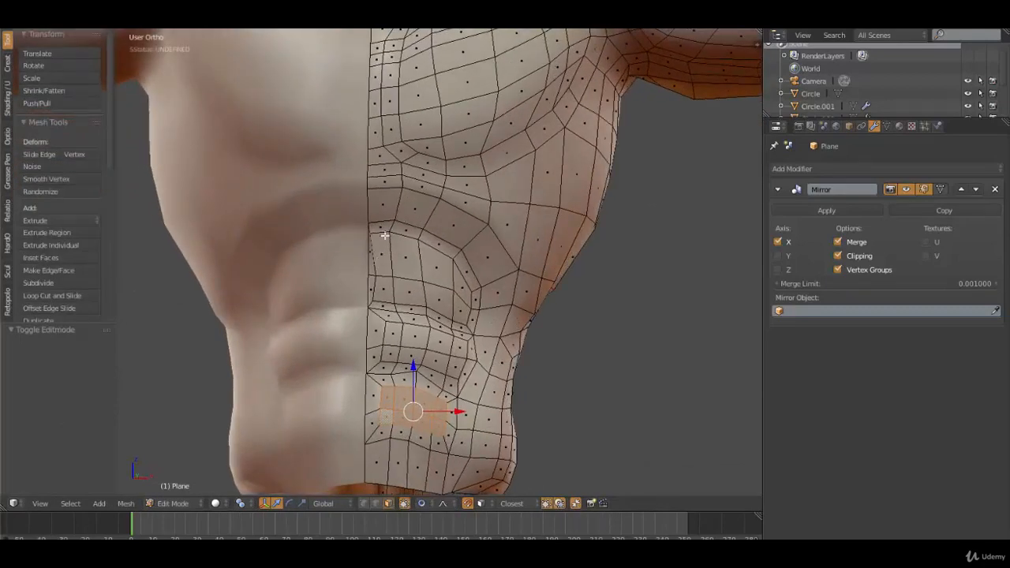
key(ctrl+Tab)
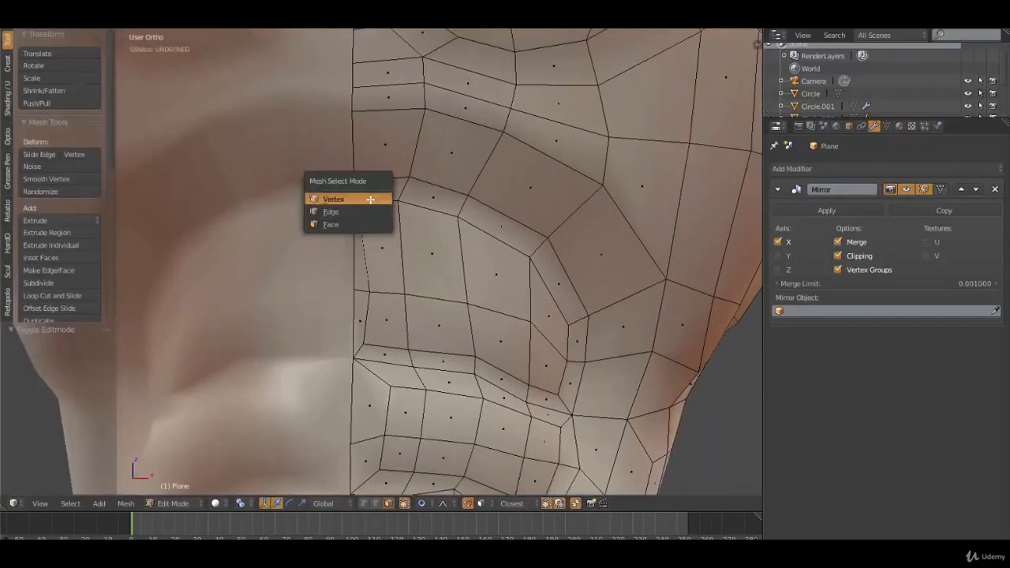
click(371, 199)
right_click(359, 204)
key(g)
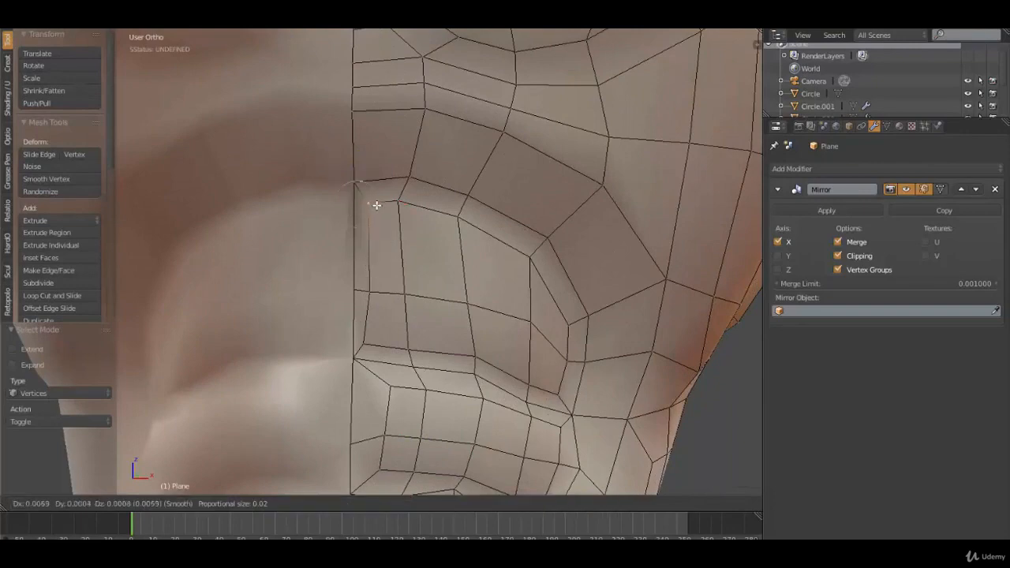
click(376, 205)
Step: Examine the shaded, mirrored retopology mesh from several angles and compare it with the sculpted torso
scroll(377, 205, down, 6)
key(Tab)
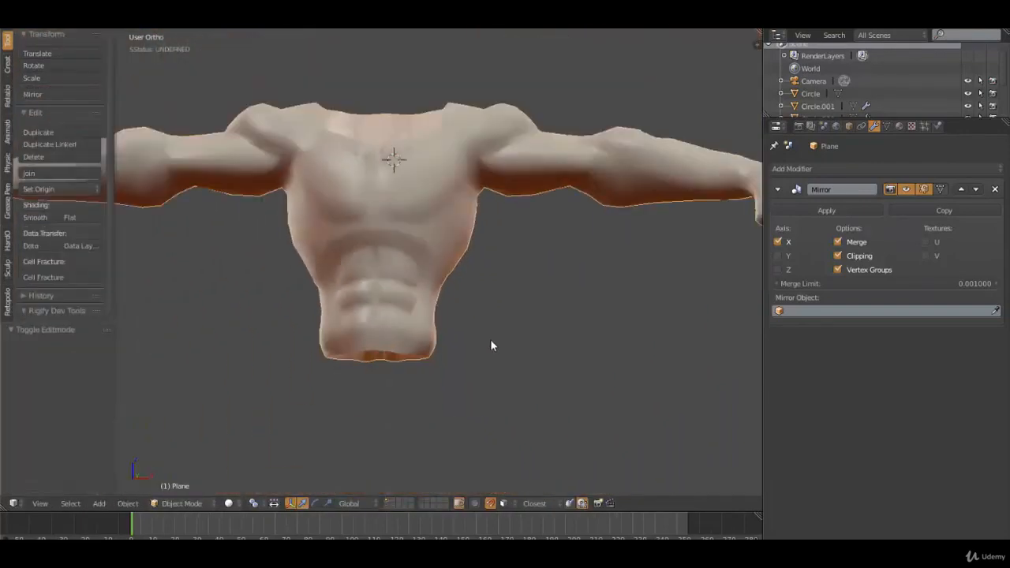
middle_drag(490, 339, 443, 242)
middle_drag(421, 297, 425, 324)
scroll(460, 330, down, 2)
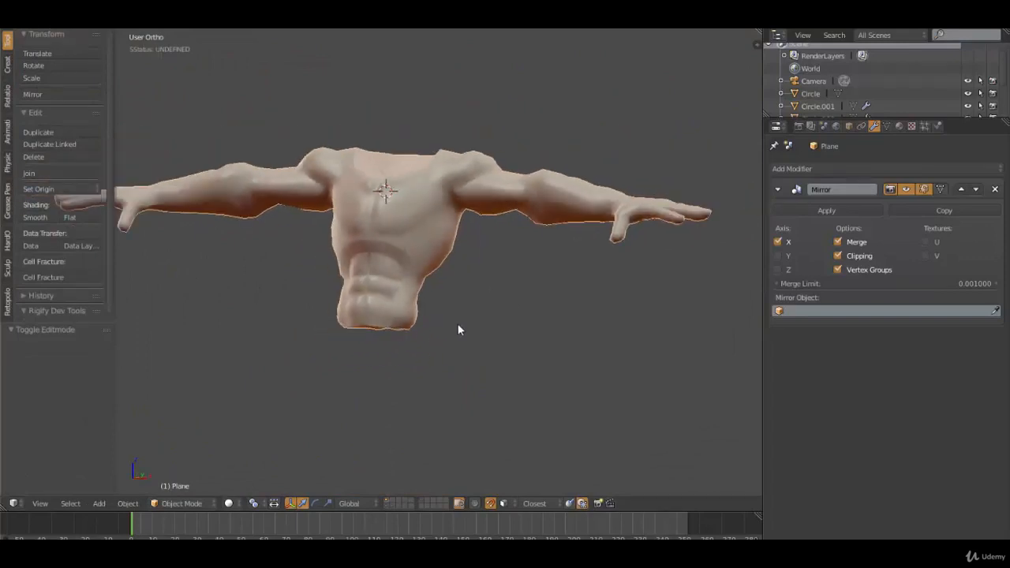
mouse_move(449, 292)
middle_down()
mouse_move(555, 264)
mouse_move(538, 276)
mouse_move(218, 280)
mouse_move(507, 296)
mouse_move(466, 283)
middle_up()
key(KP_1)
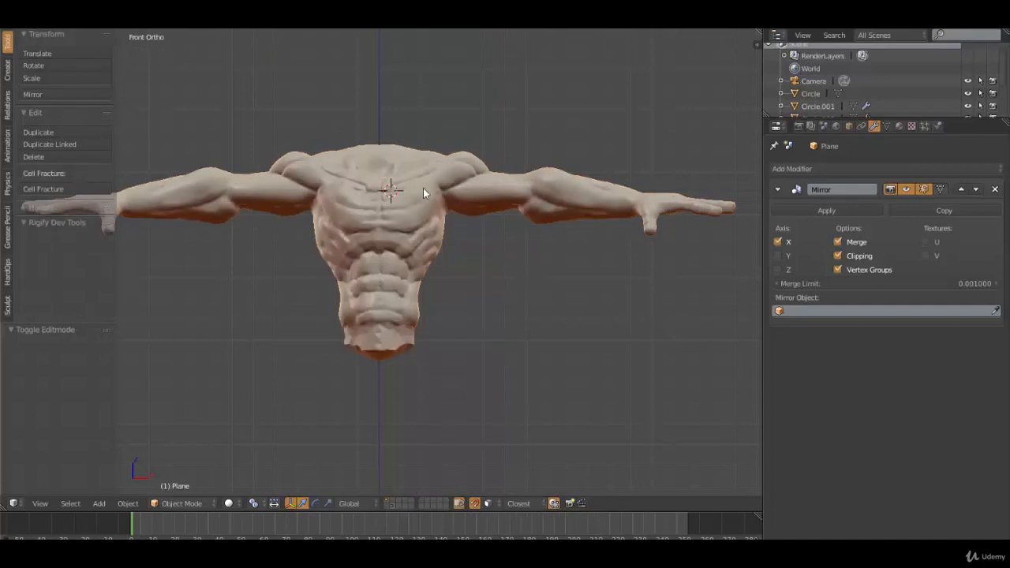
middle_drag(423, 188, 430, 239)
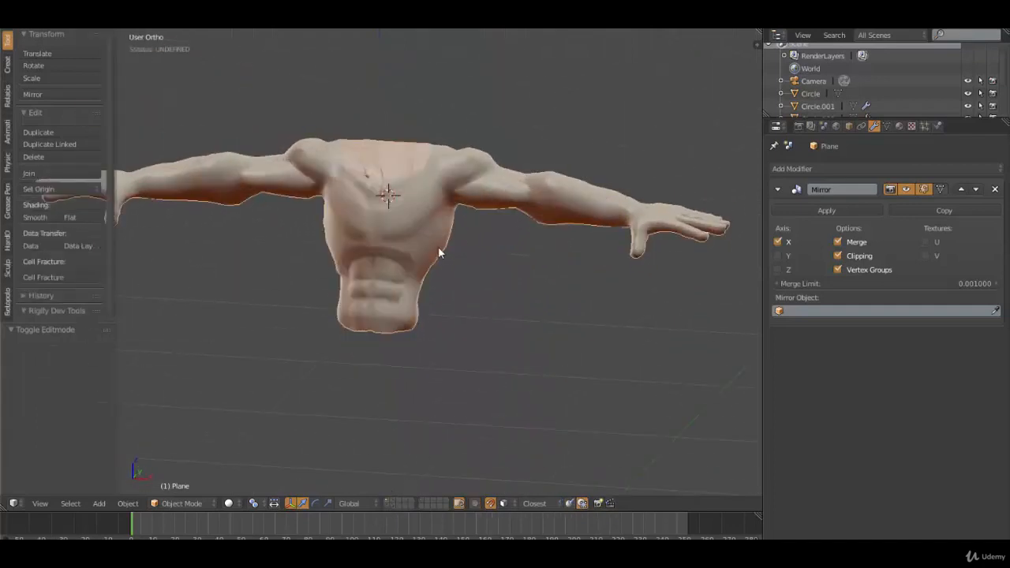
middle_drag(438, 247, 463, 230)
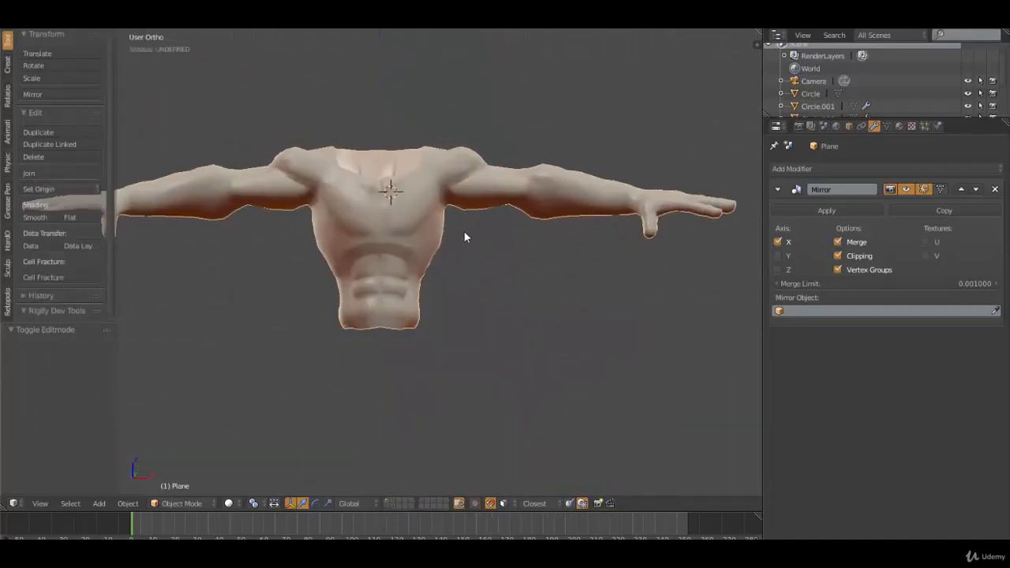
key(KP_1)
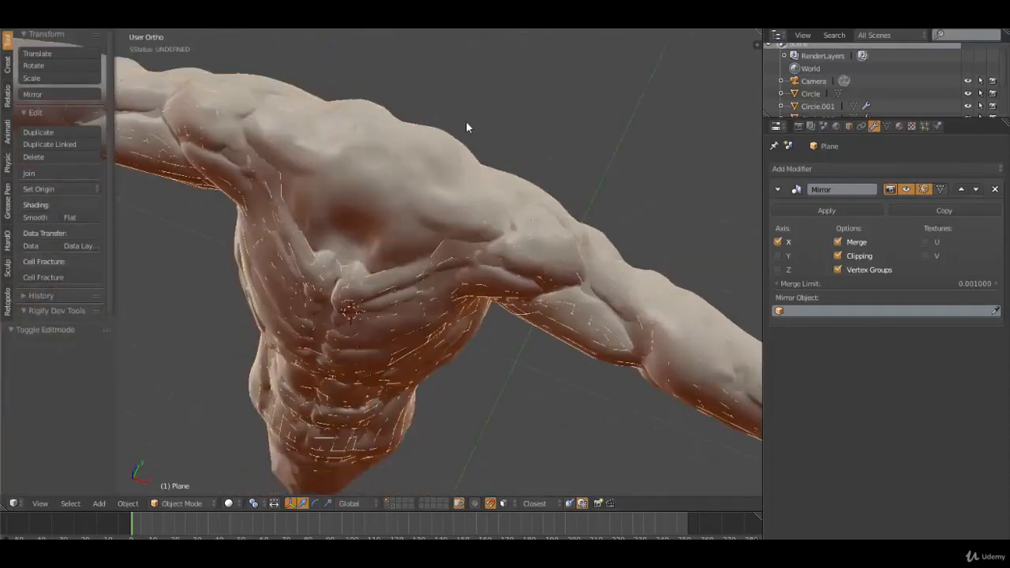
Step: Extrude the open edge on top of the shoulder toward the neck and fill the adjoining face above the collarbone
middle_drag(474, 224, 416, 274)
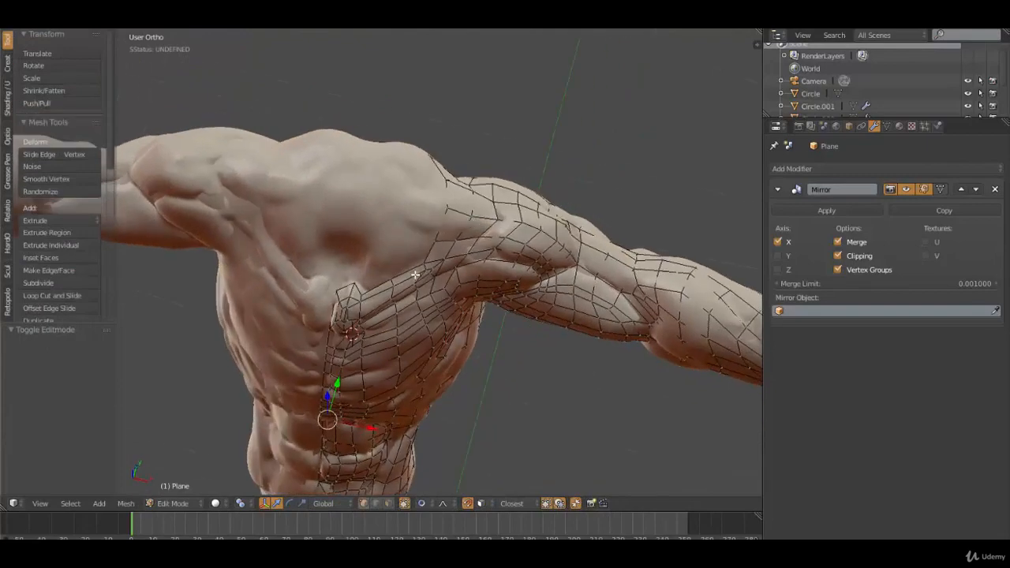
right_click(448, 209)
right_click(448, 190)
shift+right_click(436, 240)
middle_drag(450, 168, 476, 275)
key(e)
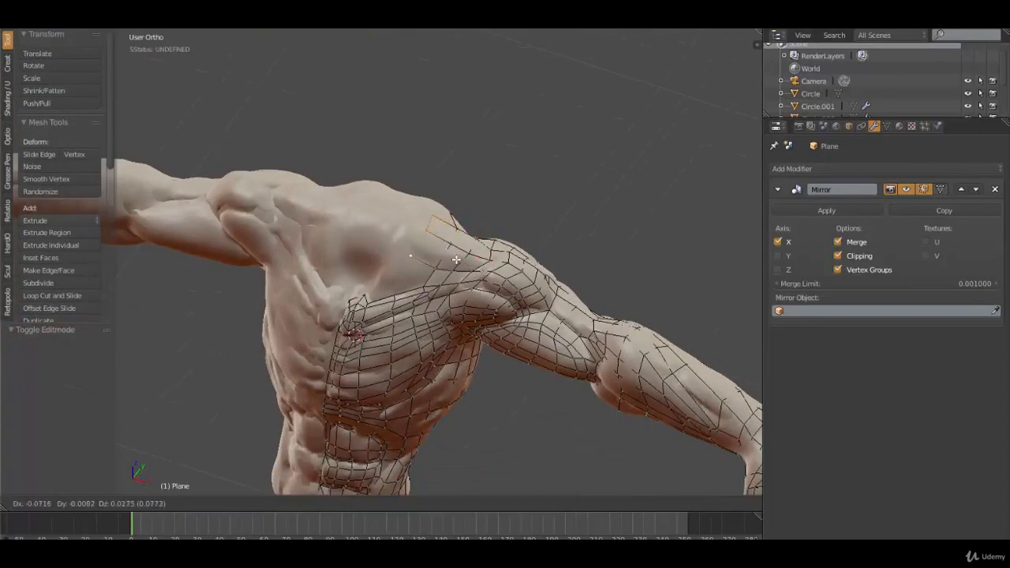
click(436, 268)
shift+right_click(419, 289)
key(f)
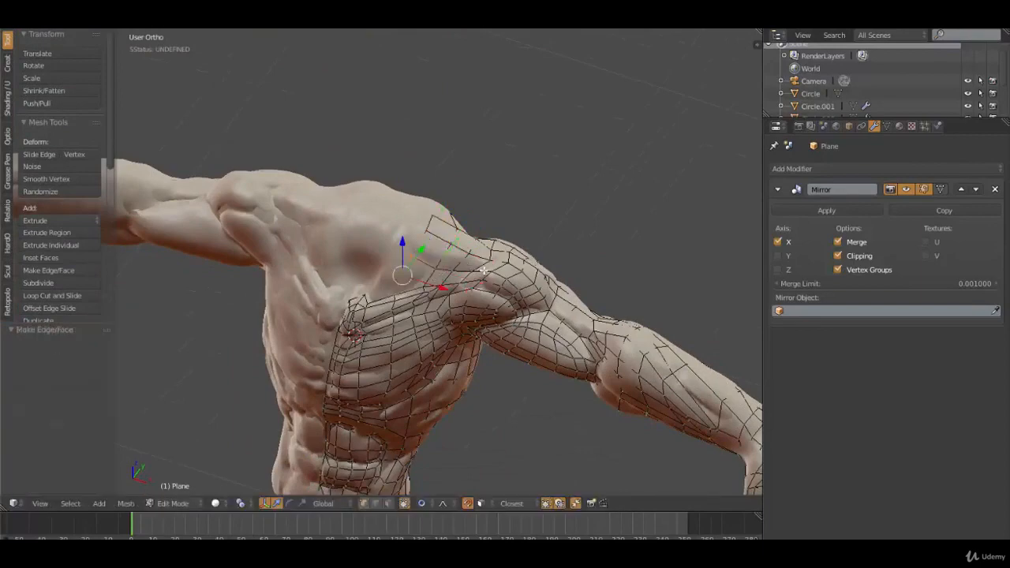
Step: Extrude the top row of the upper back toward the neck, scaled to 0.695, and fill the gap beside the shoulder
middle_drag(597, 325, 432, 348)
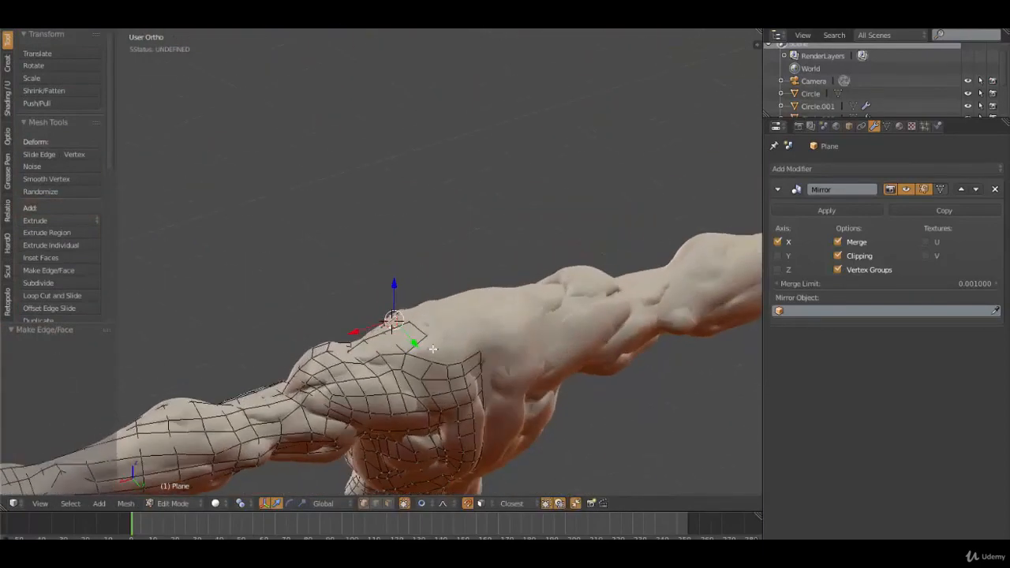
right_click(433, 362)
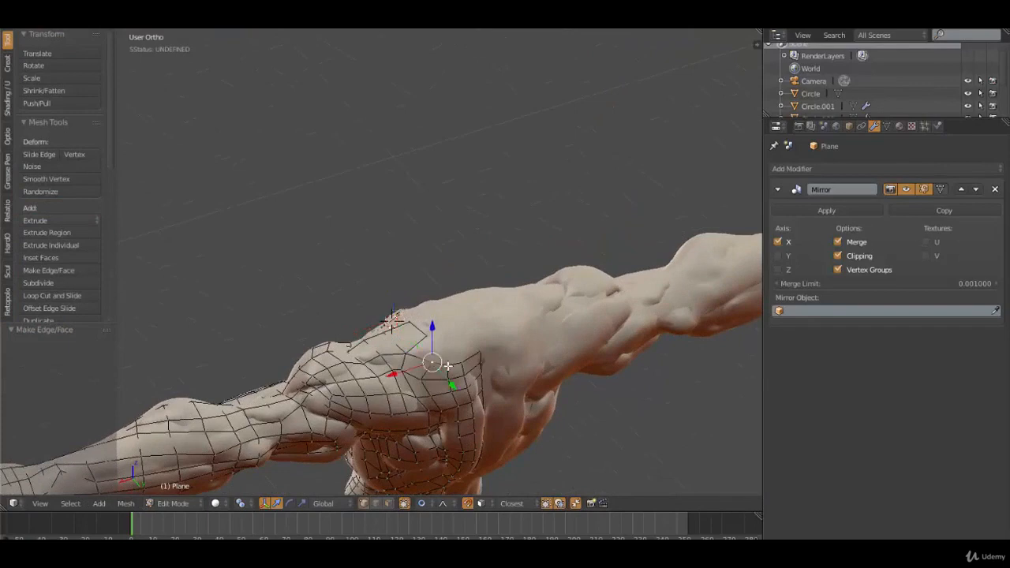
shift+right_click(447, 366)
shift+right_click(464, 365)
shift+right_click(482, 355)
key(g)
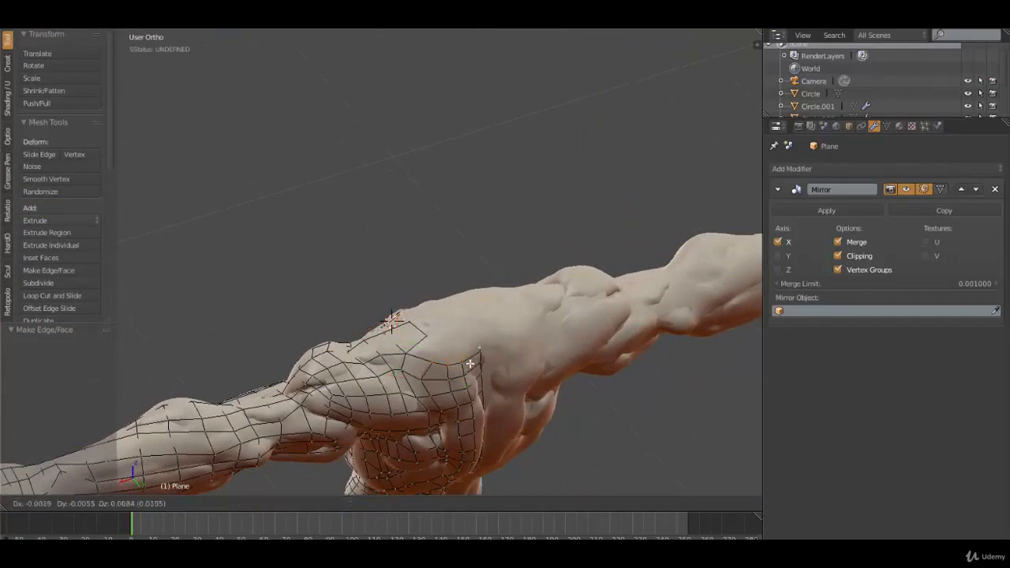
click(472, 349)
key(s)
click(473, 361)
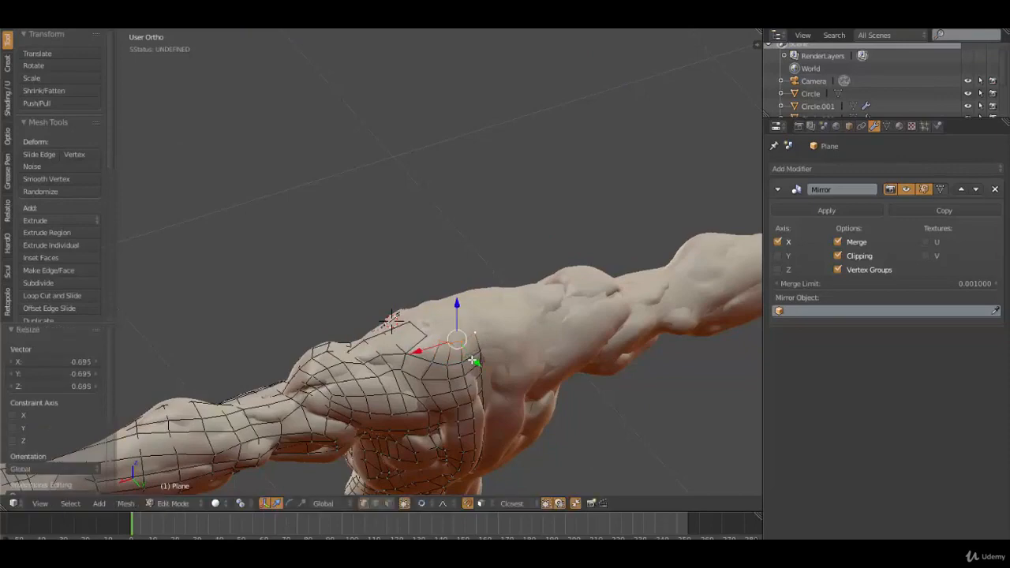
right_click(431, 366)
shift+right_click(410, 354)
key(f)
Step: Extrude the open edge at the inner end of the collarbone up the front of the neck
middle_drag(396, 378, 378, 322)
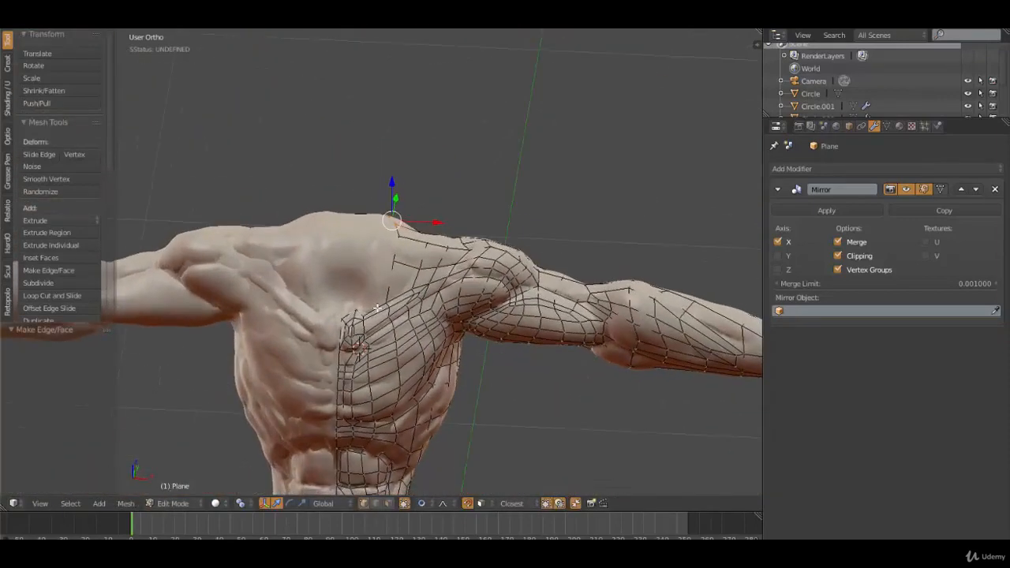
scroll(379, 324, up, 3)
right_click(345, 350)
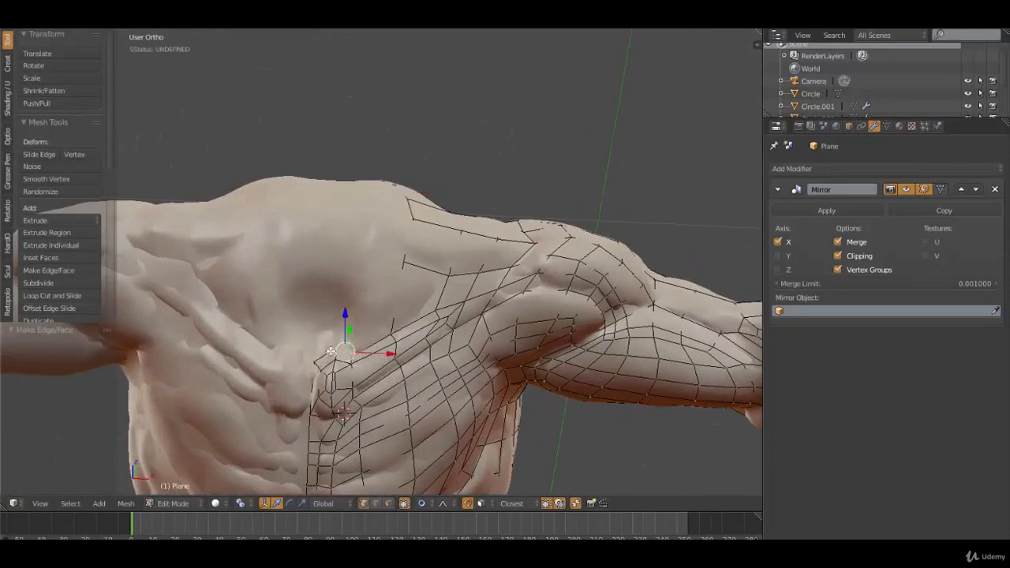
shift+right_click(323, 360)
key(e)
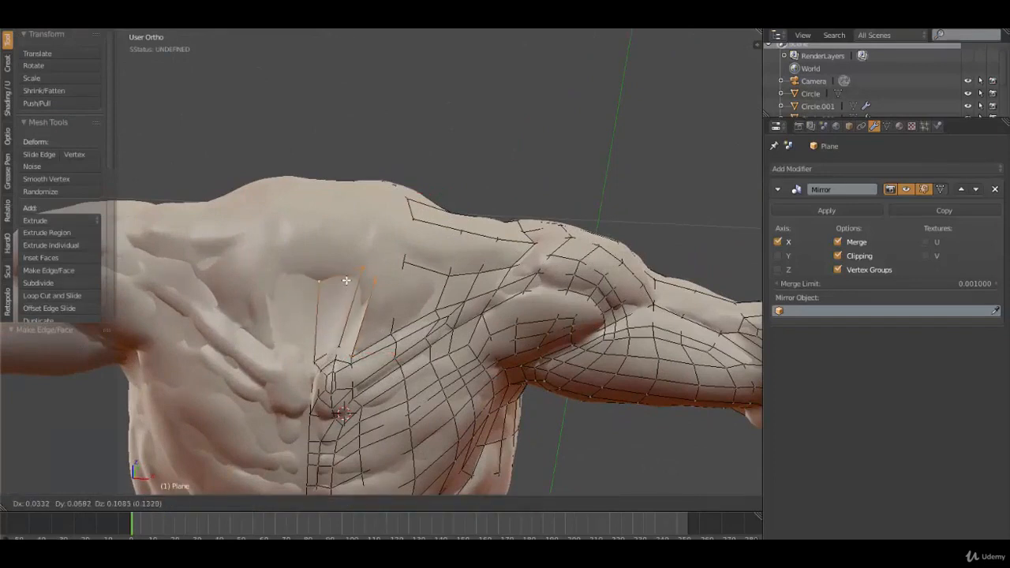
click(393, 261)
Step: Fill the gap between the extruded neck strip and the shoulder mesh with faces above the collarbone
right_click(391, 334)
shift+right_click(366, 352)
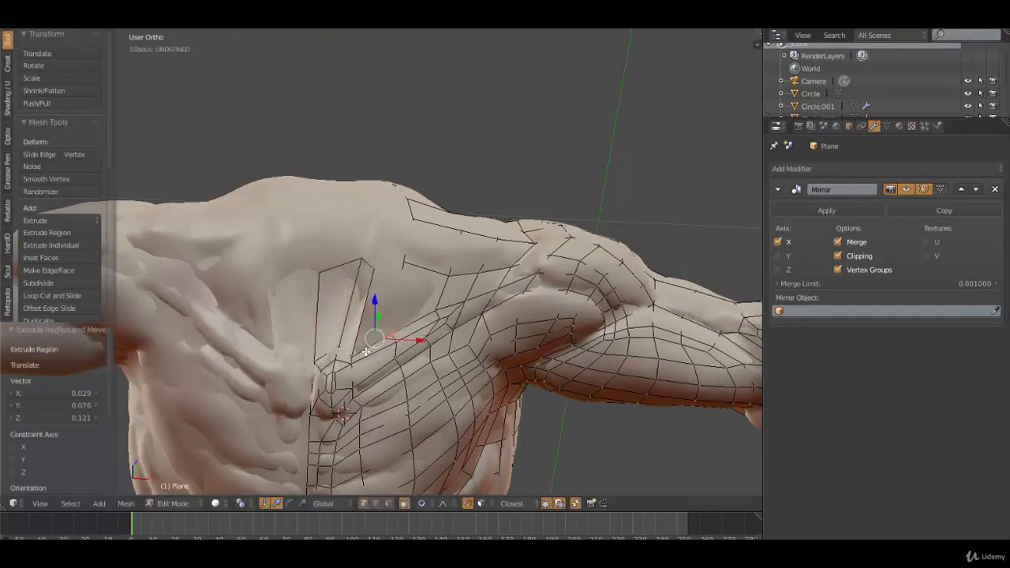
key(ctrl+z)
shift+right_click(353, 359)
key(f)
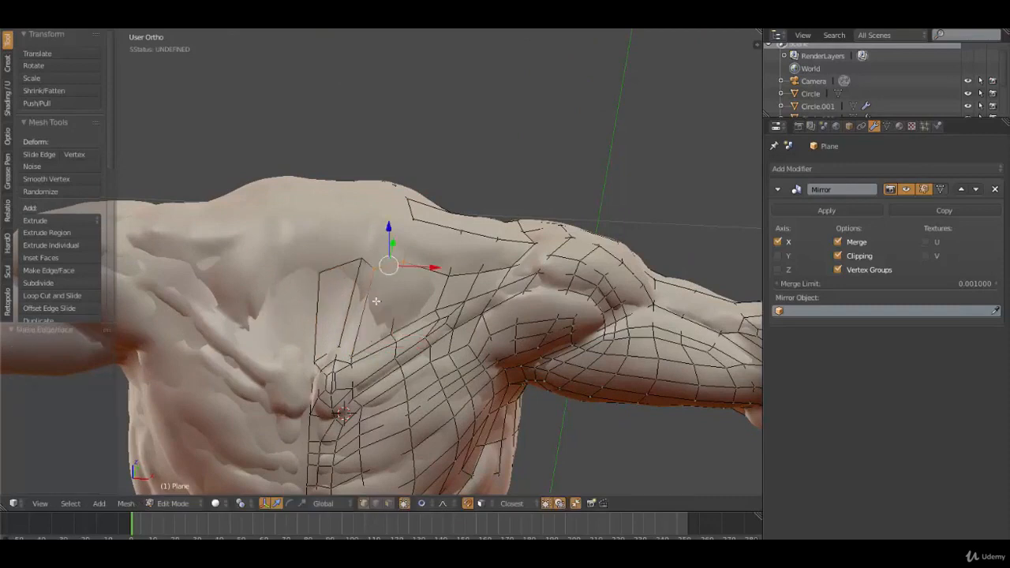
Step: Lower the middle vertex on the neck strip's top edge and adjust its position from another view angle
right_click(359, 258)
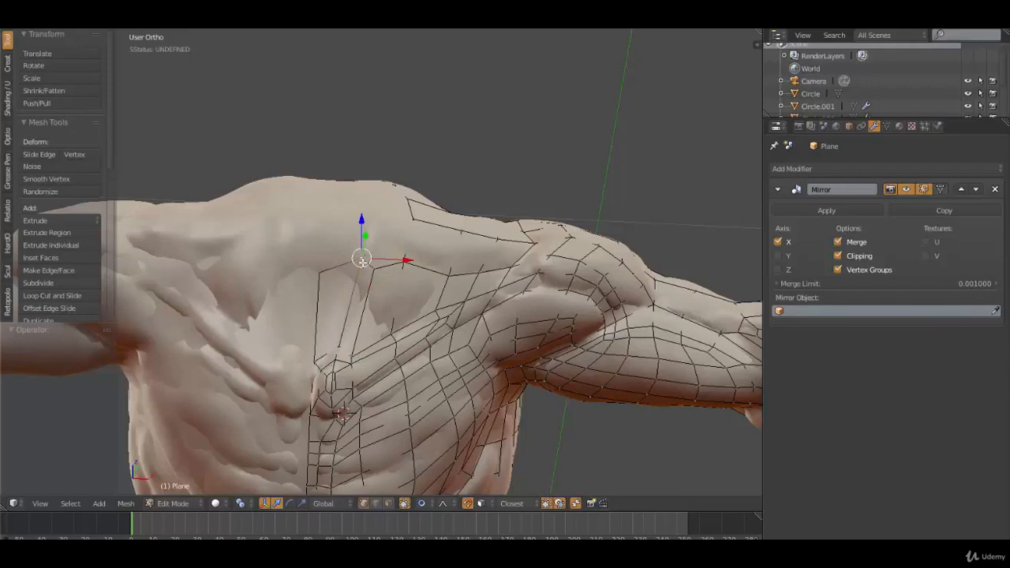
key(g)
click(363, 276)
middle_drag(362, 277, 452, 336)
key(g)
click(445, 288)
Step: Leave mesh editing and compare the retopologized torso on its own with the sculpted torso from the front and side
key(Tab)
scroll(449, 296, down, 2)
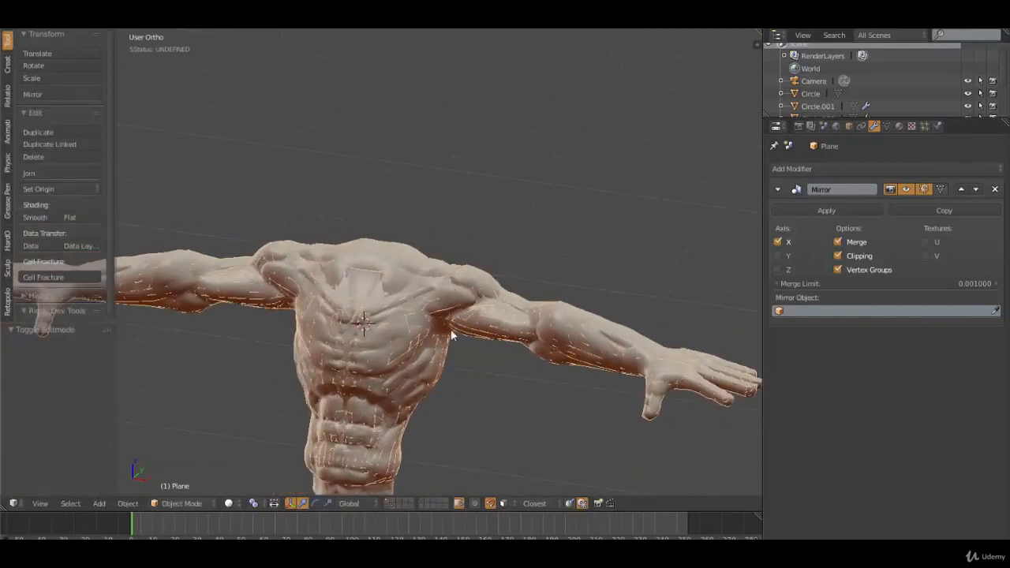
click(387, 499)
click(386, 498)
mouse_move(394, 375)
middle_down()
mouse_move(351, 361)
mouse_move(179, 357)
mouse_move(420, 343)
mouse_move(412, 301)
mouse_move(397, 329)
middle_up()
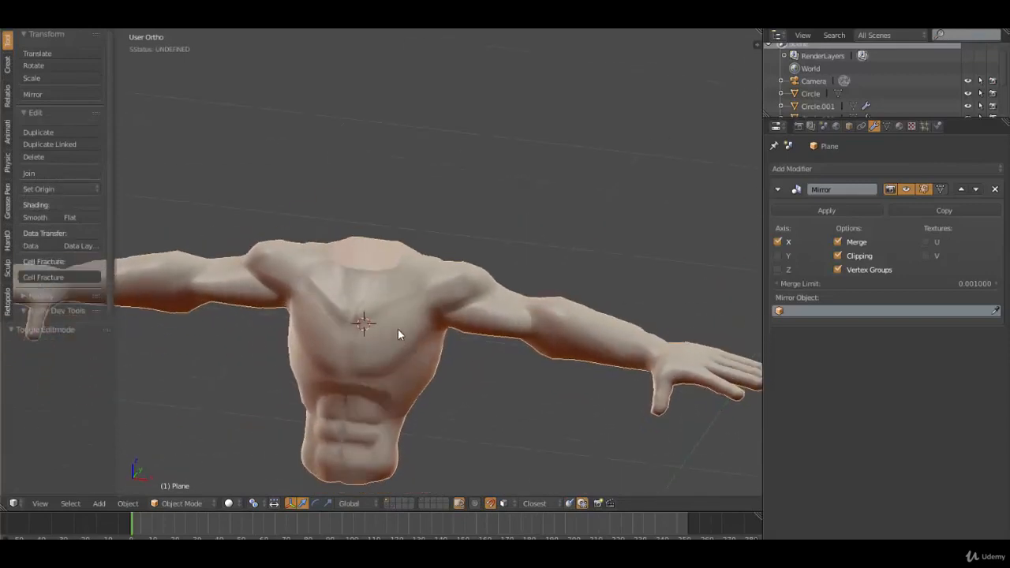
key(KP_1)
scroll(397, 338, down, 3)
scroll(428, 354, up, 2)
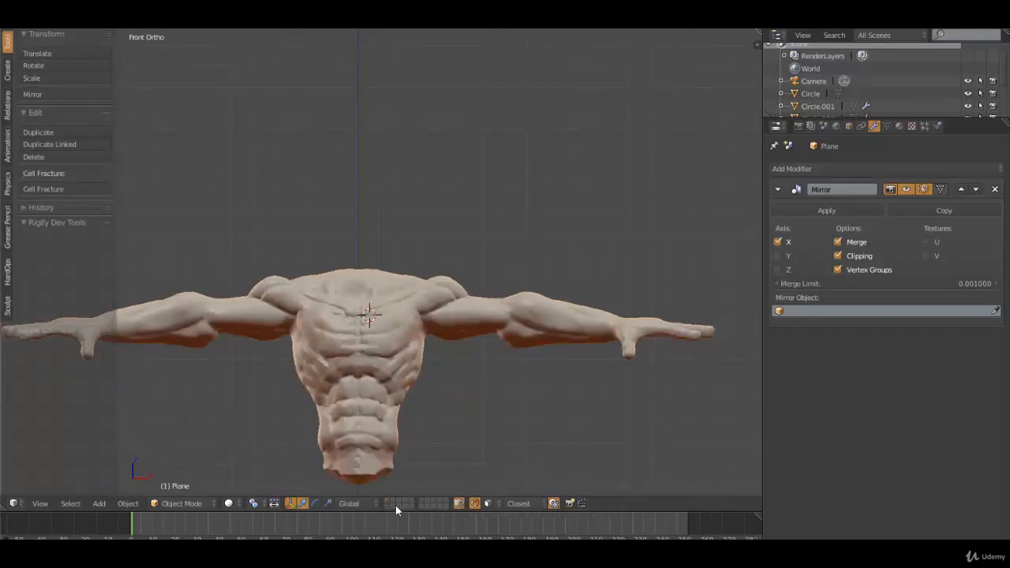
right_click(404, 356)
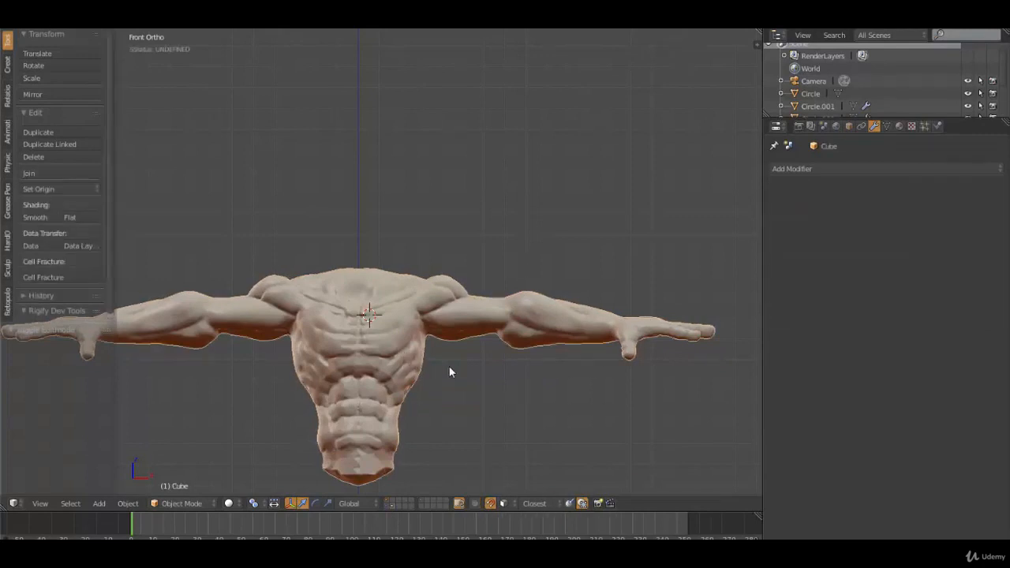
mouse_move(449, 366)
middle_down()
mouse_move(391, 330)
mouse_move(454, 465)
middle_up()
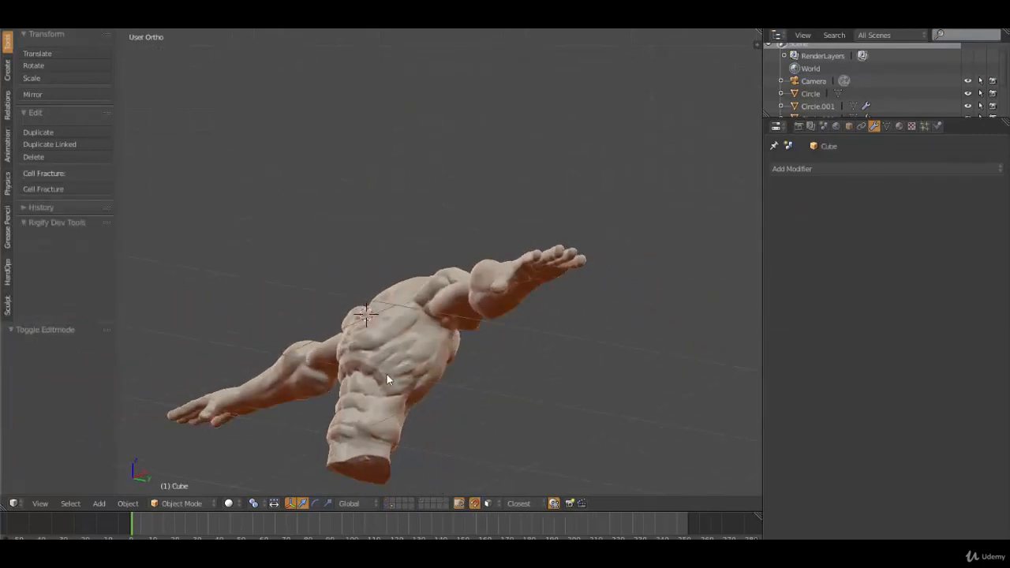
mouse_move(386, 373)
middle_down()
mouse_move(485, 419)
mouse_move(406, 390)
mouse_move(402, 342)
middle_up()
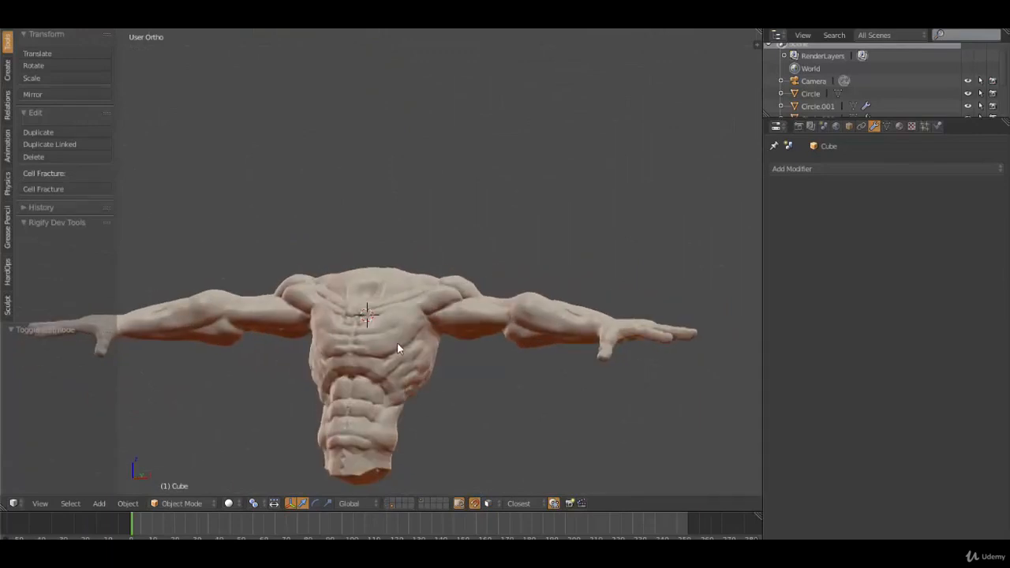
Step: Examine the sculpt copy on the other layer, including its collarbones, chest, abdominals and back
right_click(425, 378)
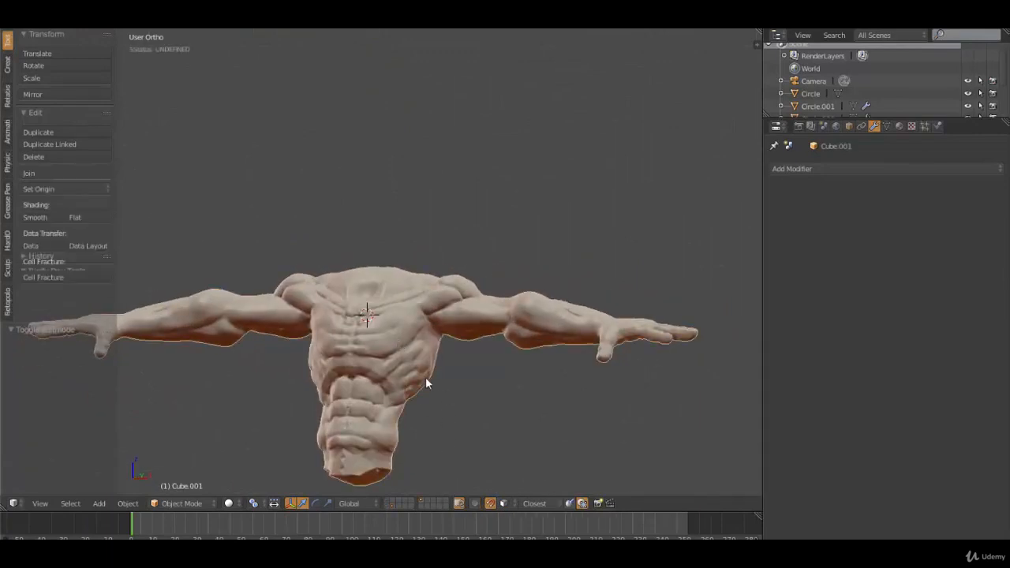
mouse_move(444, 383)
middle_down()
mouse_move(431, 350)
mouse_move(477, 373)
mouse_move(439, 372)
mouse_move(449, 214)
middle_up()
scroll(439, 373, up, 6)
scroll(419, 329, up, 3)
scroll(421, 324, up, 6)
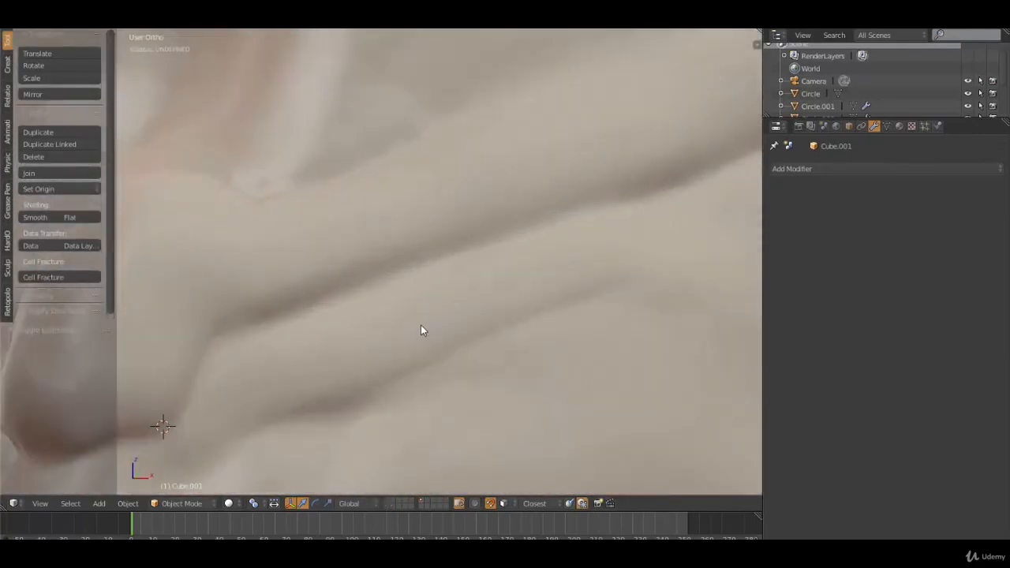
scroll(421, 326, down, 3)
shift+middle_drag(437, 356, 550, 54)
shift+middle_drag(405, 109, 429, 38)
shift+middle_drag(475, 316, 494, 50)
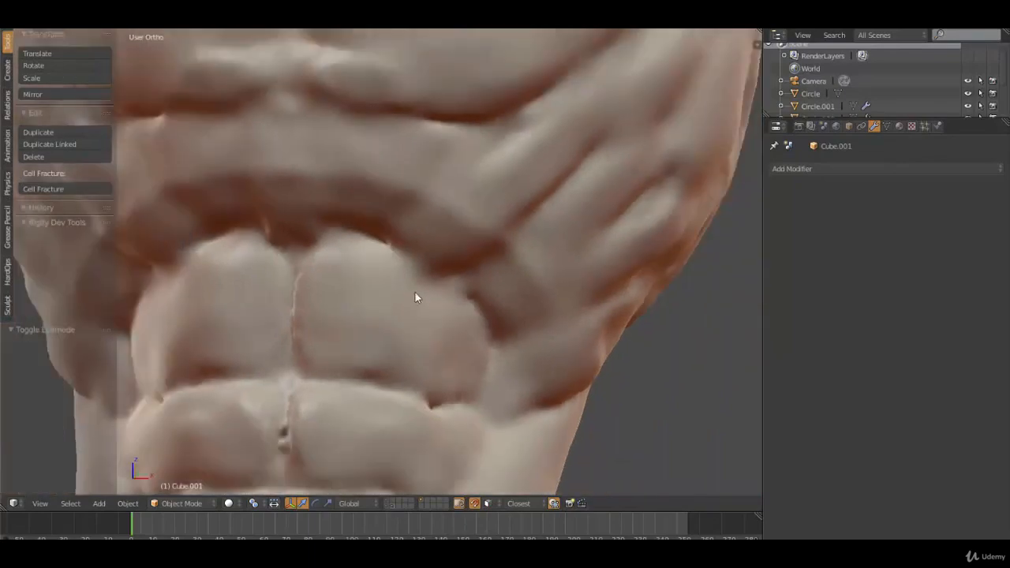
shift+middle_drag(413, 210, 466, 487)
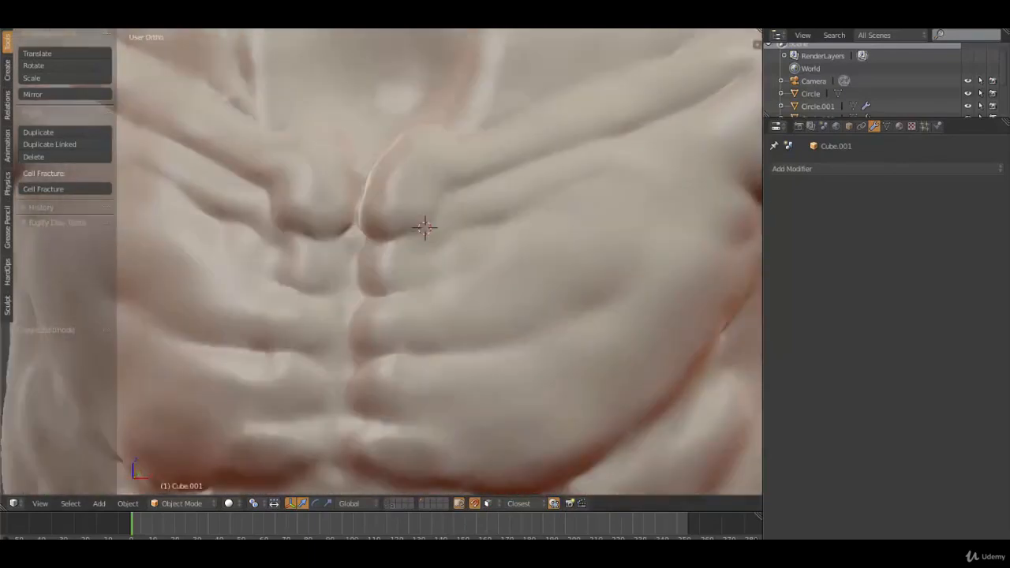
scroll(432, 160, up, 4)
shift+middle_drag(454, 132, 372, 273)
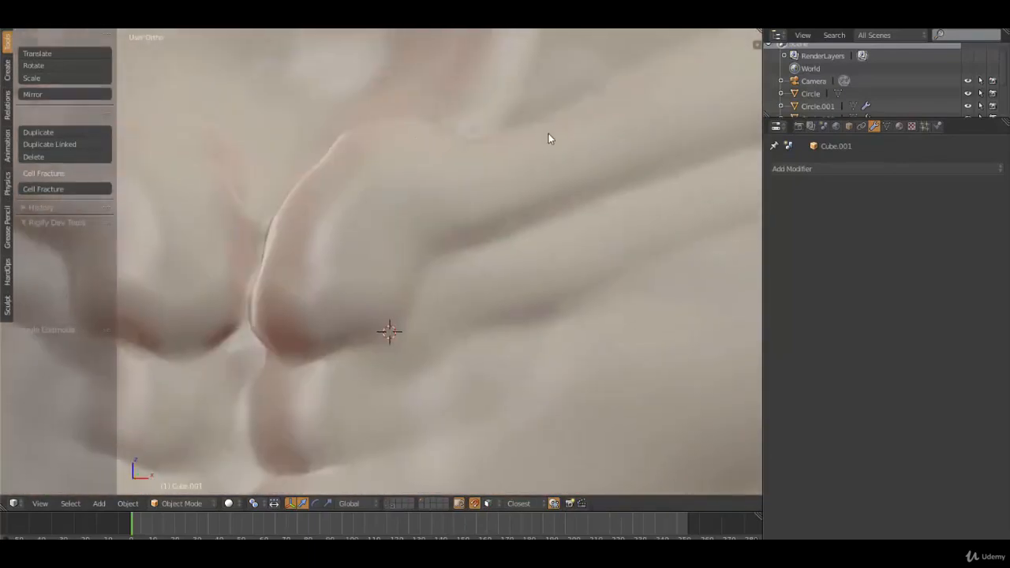
shift+middle_drag(549, 133, 321, 256)
shift+middle_drag(505, 130, 272, 253)
scroll(368, 184, down, 5)
mouse_move(410, 187)
shift+middle_down()
mouse_move(358, 100)
mouse_move(361, 226)
mouse_move(300, 228)
mouse_move(478, 221)
mouse_move(408, 255)
shift+middle_up()
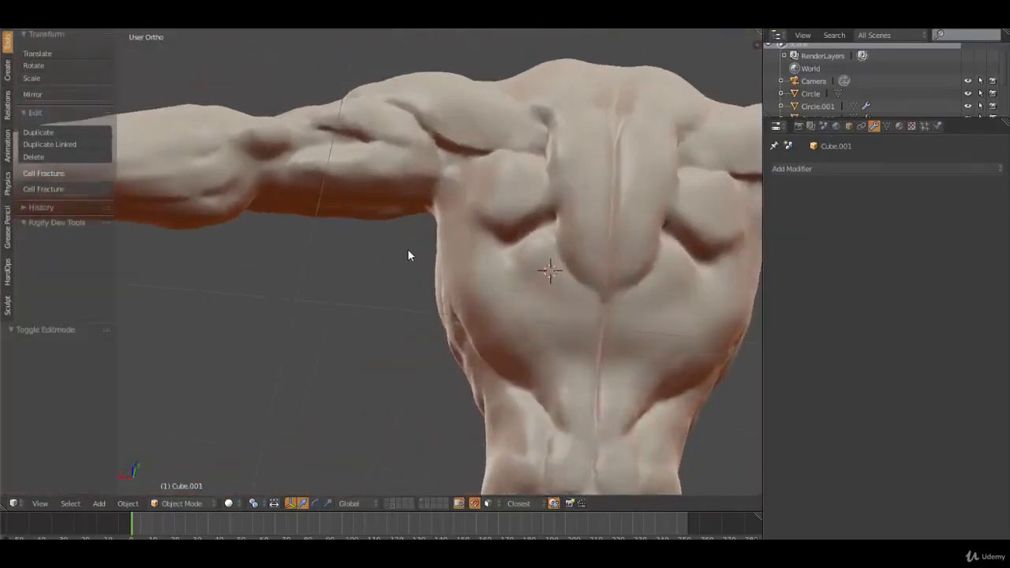
middle_drag(480, 291, 519, 176)
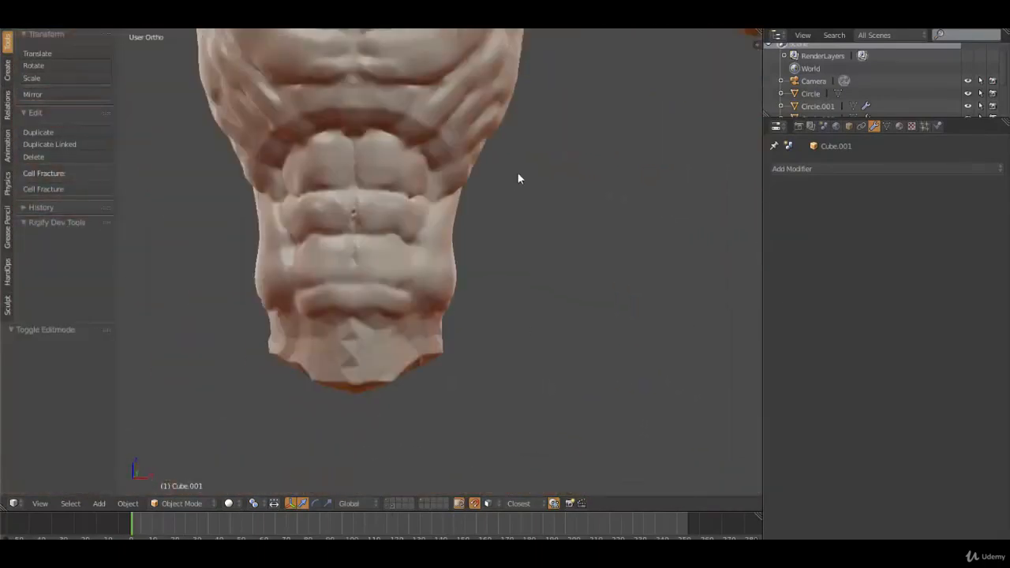
scroll(398, 253, up, 3)
shift+middle_drag(398, 253, 439, 259)
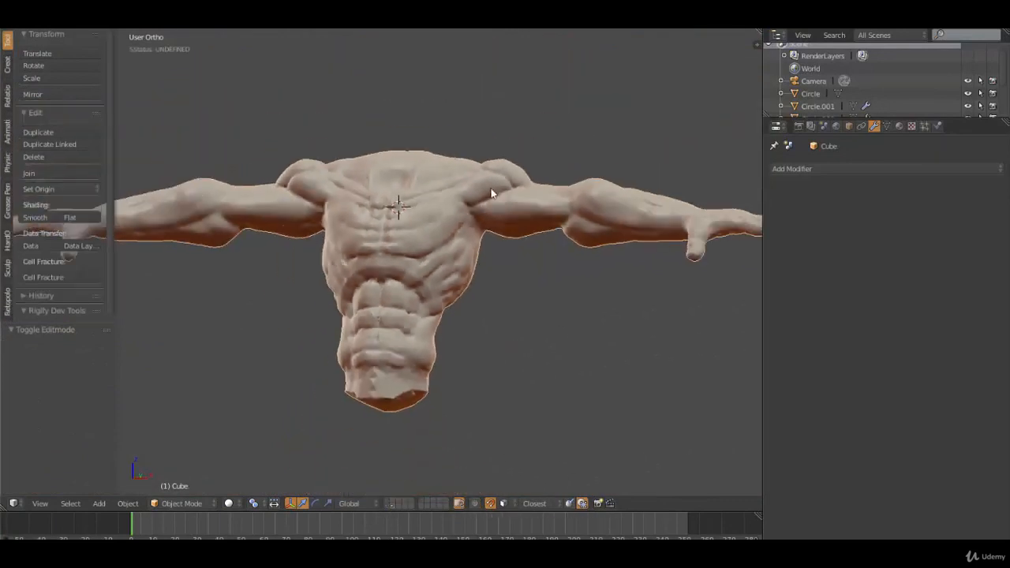
Step: Delete the sculpted torso named Cube and display the layer holding its copy
scroll(427, 220, down, 2)
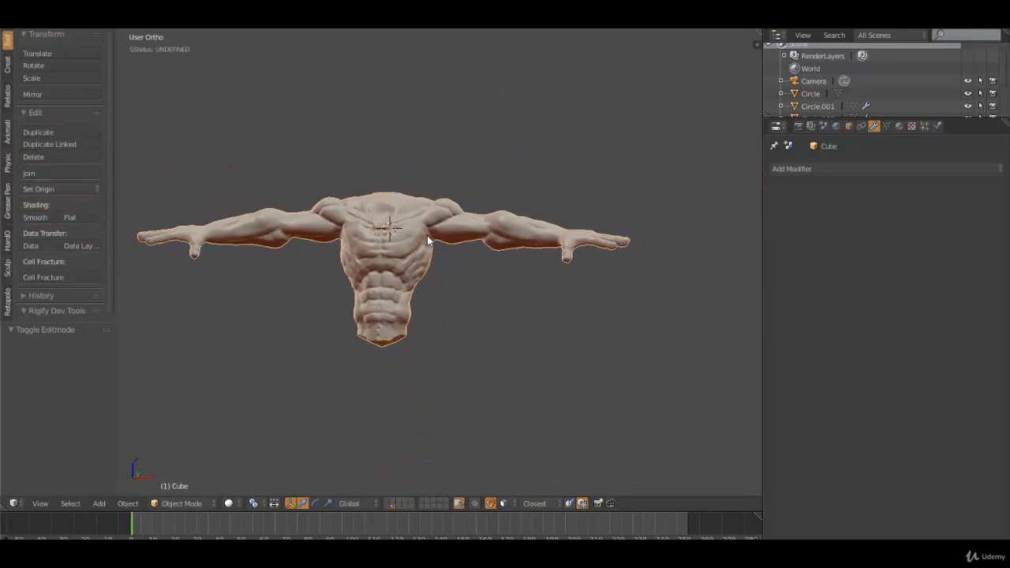
key(x)
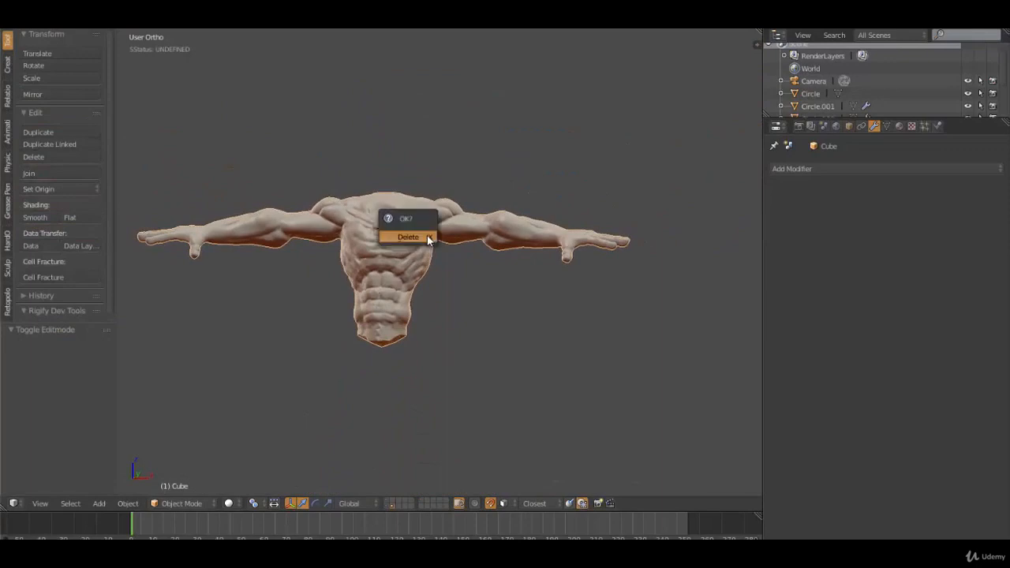
click(427, 236)
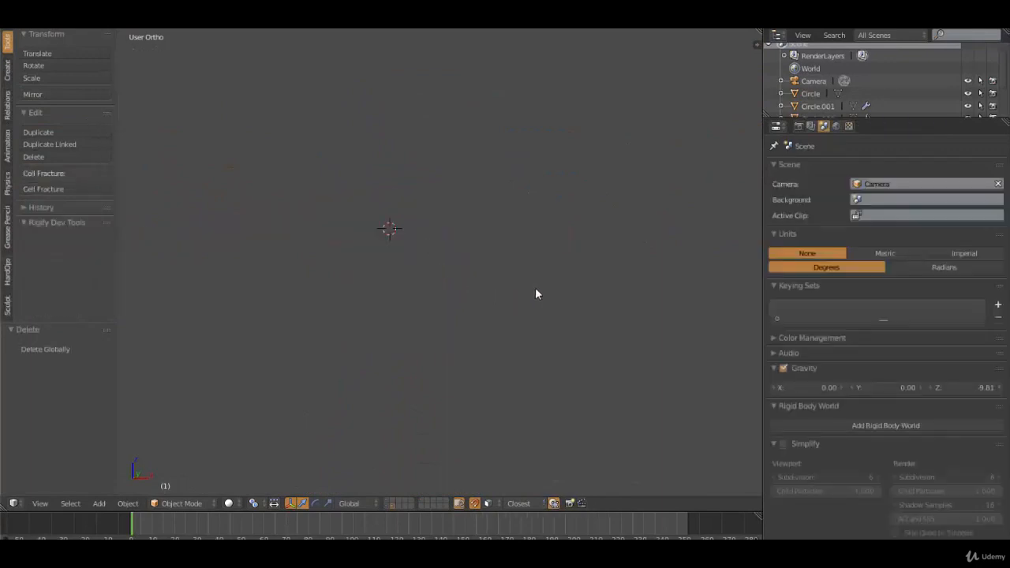
click(423, 503)
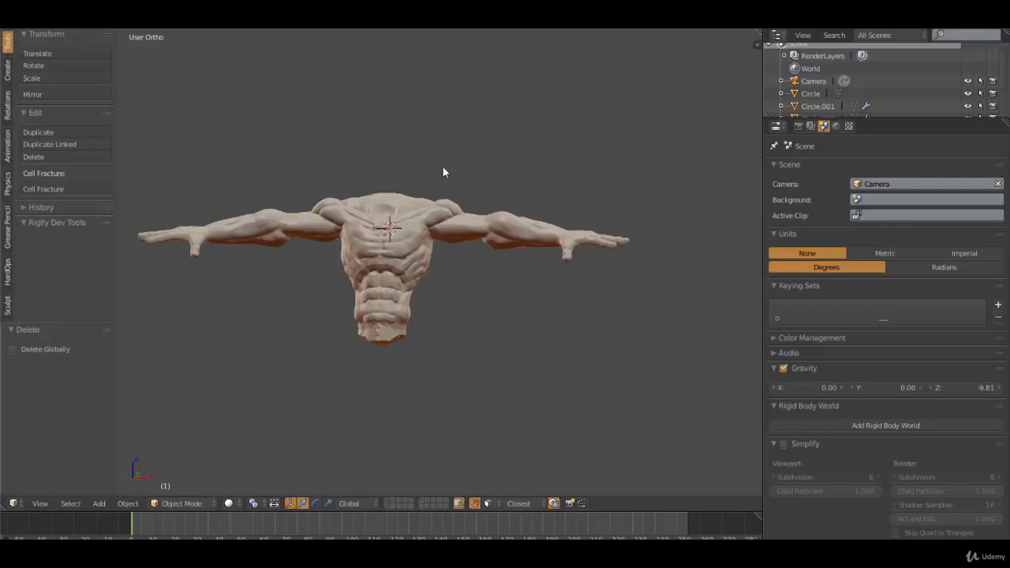
Step: Show the retopologized torso's layer together with the layer containing the trousers and belt
click(387, 502)
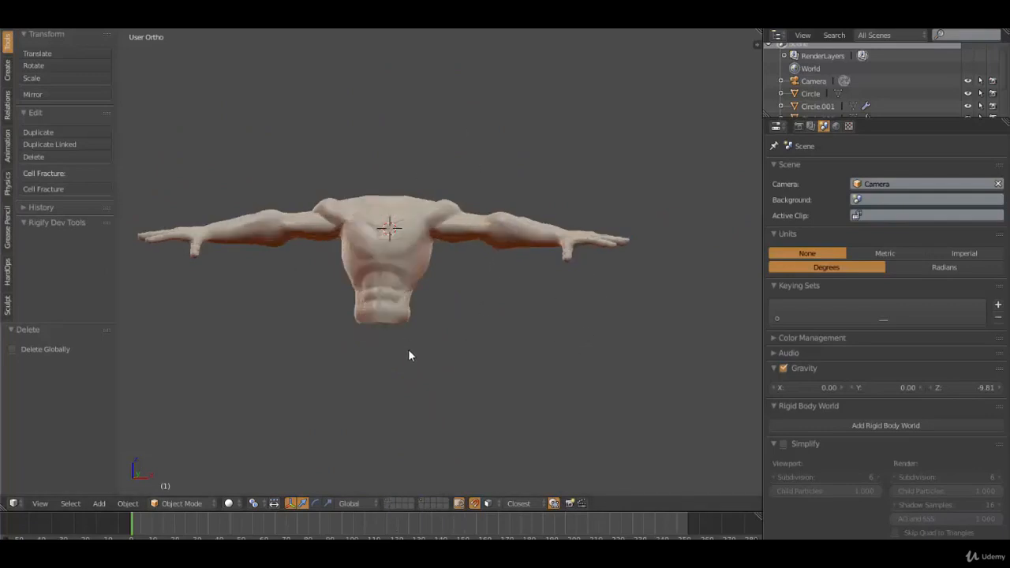
middle_drag(408, 352, 368, 316)
shift+click(385, 504)
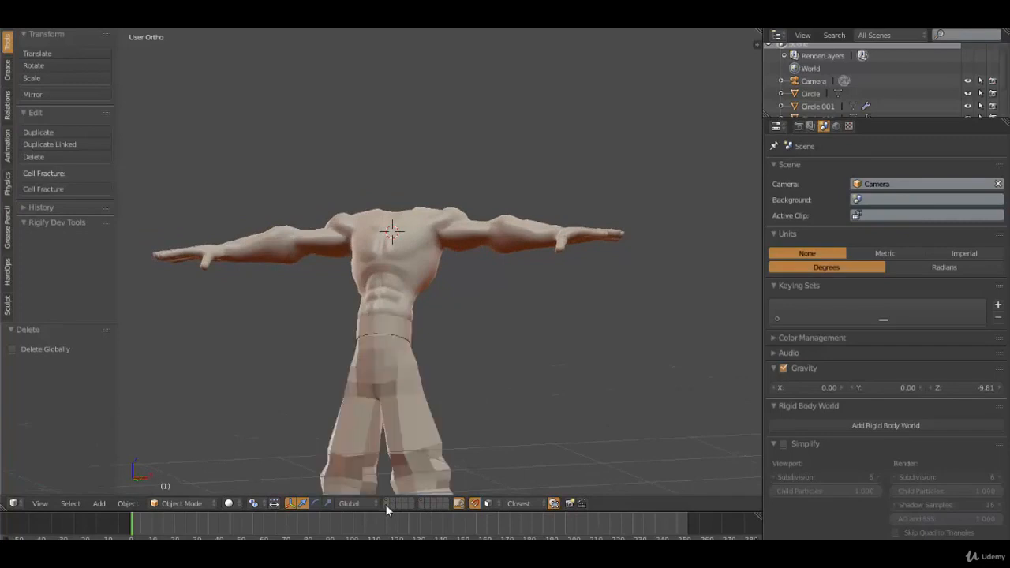
Step: Examine how the retopologized torso fits the belt and trousers, and select the belt
middle_drag(419, 400, 463, 421)
key(KP_1)
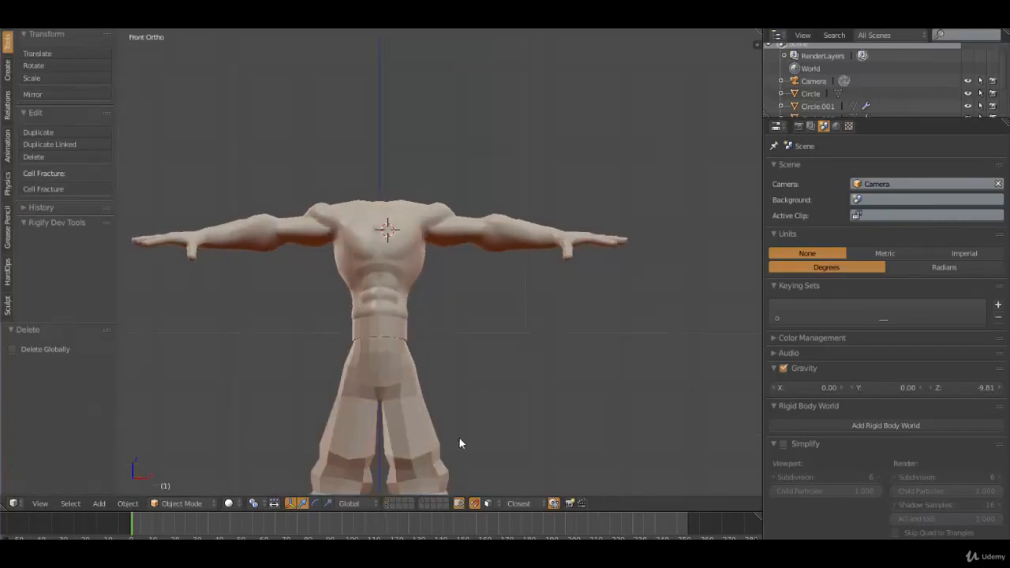
scroll(480, 391, down, 2)
scroll(484, 386, up, 5)
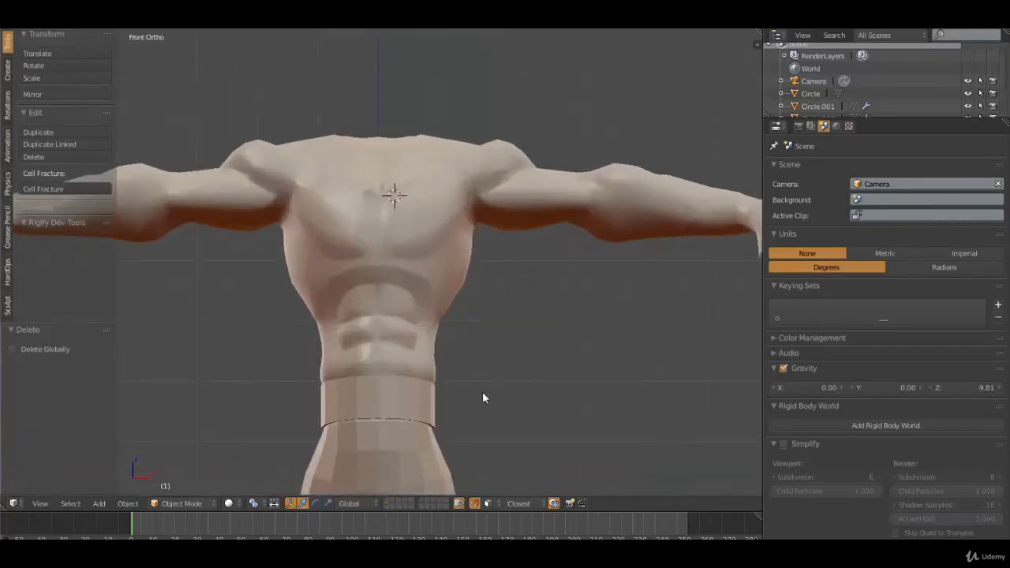
scroll(471, 312, down, 2)
right_click(434, 320)
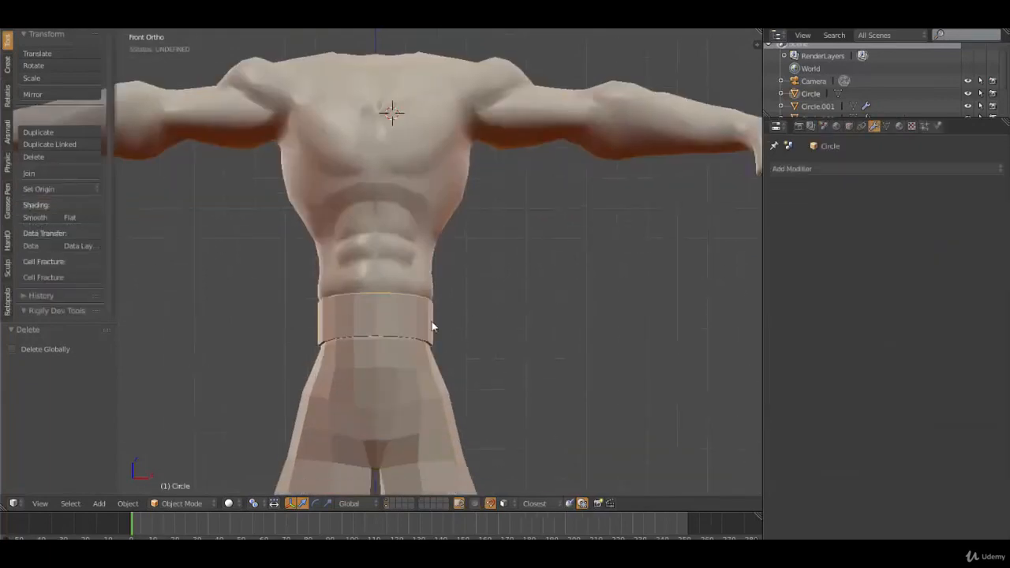
mouse_move(432, 322)
middle_down()
mouse_move(317, 320)
mouse_move(359, 335)
mouse_move(338, 311)
mouse_move(431, 334)
mouse_move(497, 365)
mouse_move(300, 288)
mouse_move(272, 293)
mouse_move(440, 311)
middle_up()
scroll(440, 311, down, 3)
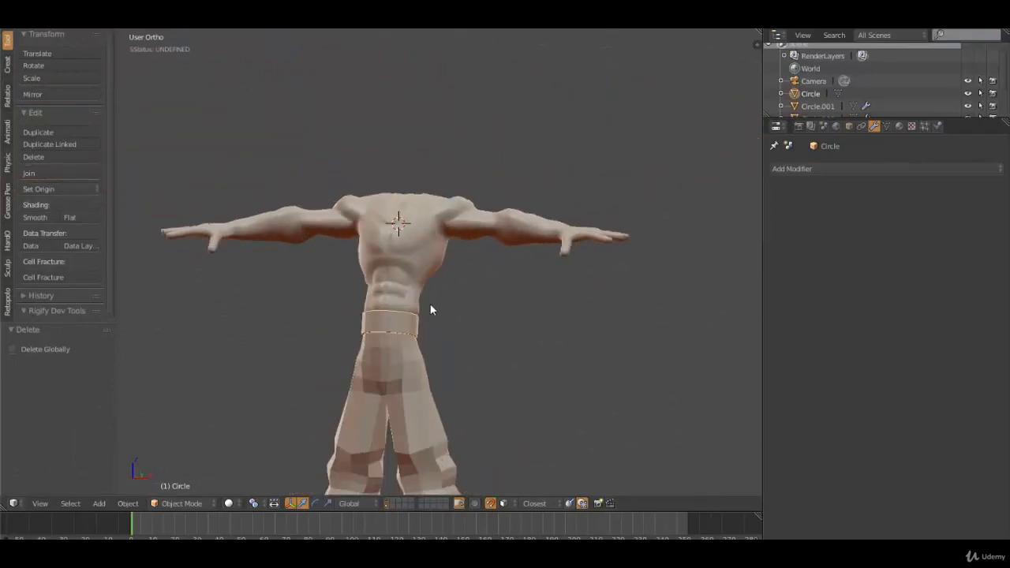